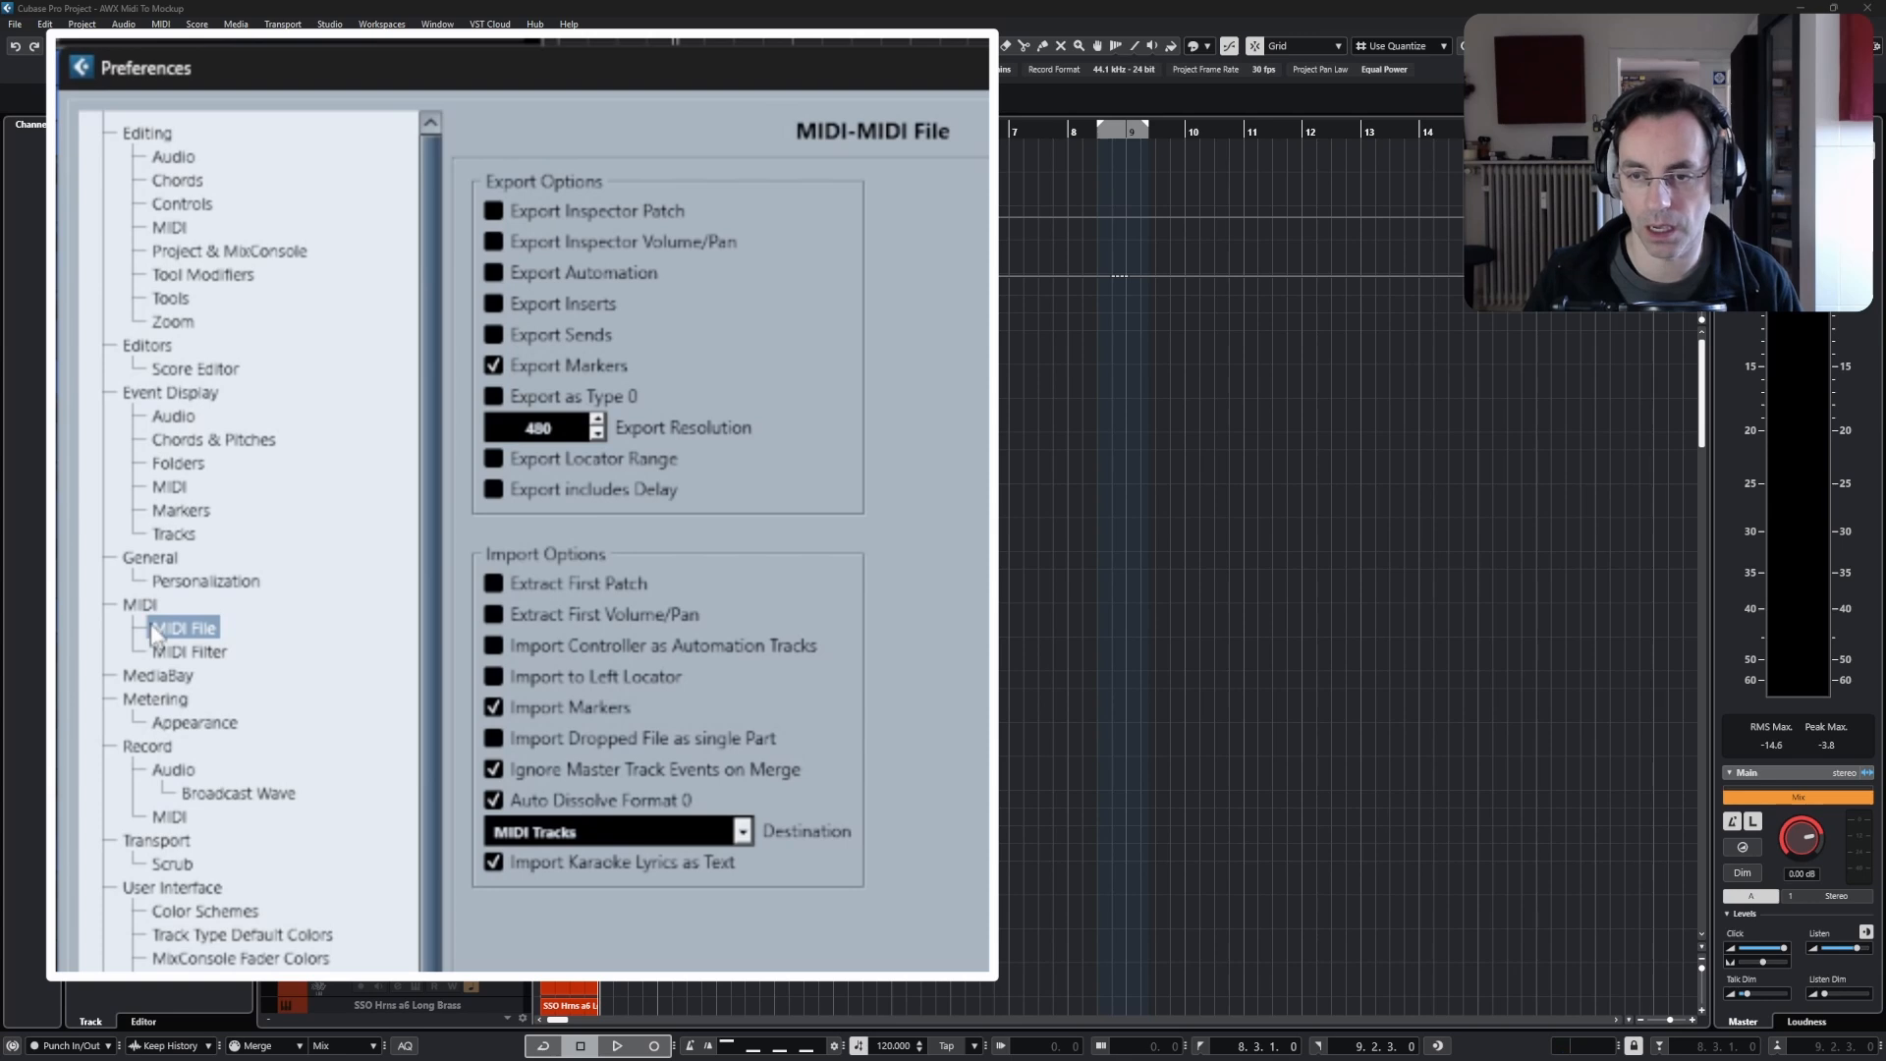
# - In the MIDI File preferences, choose MIDI Tracks as the import destination and close the preferences
pyautogui.click(141, 605)
pyautogui.click(178, 629)
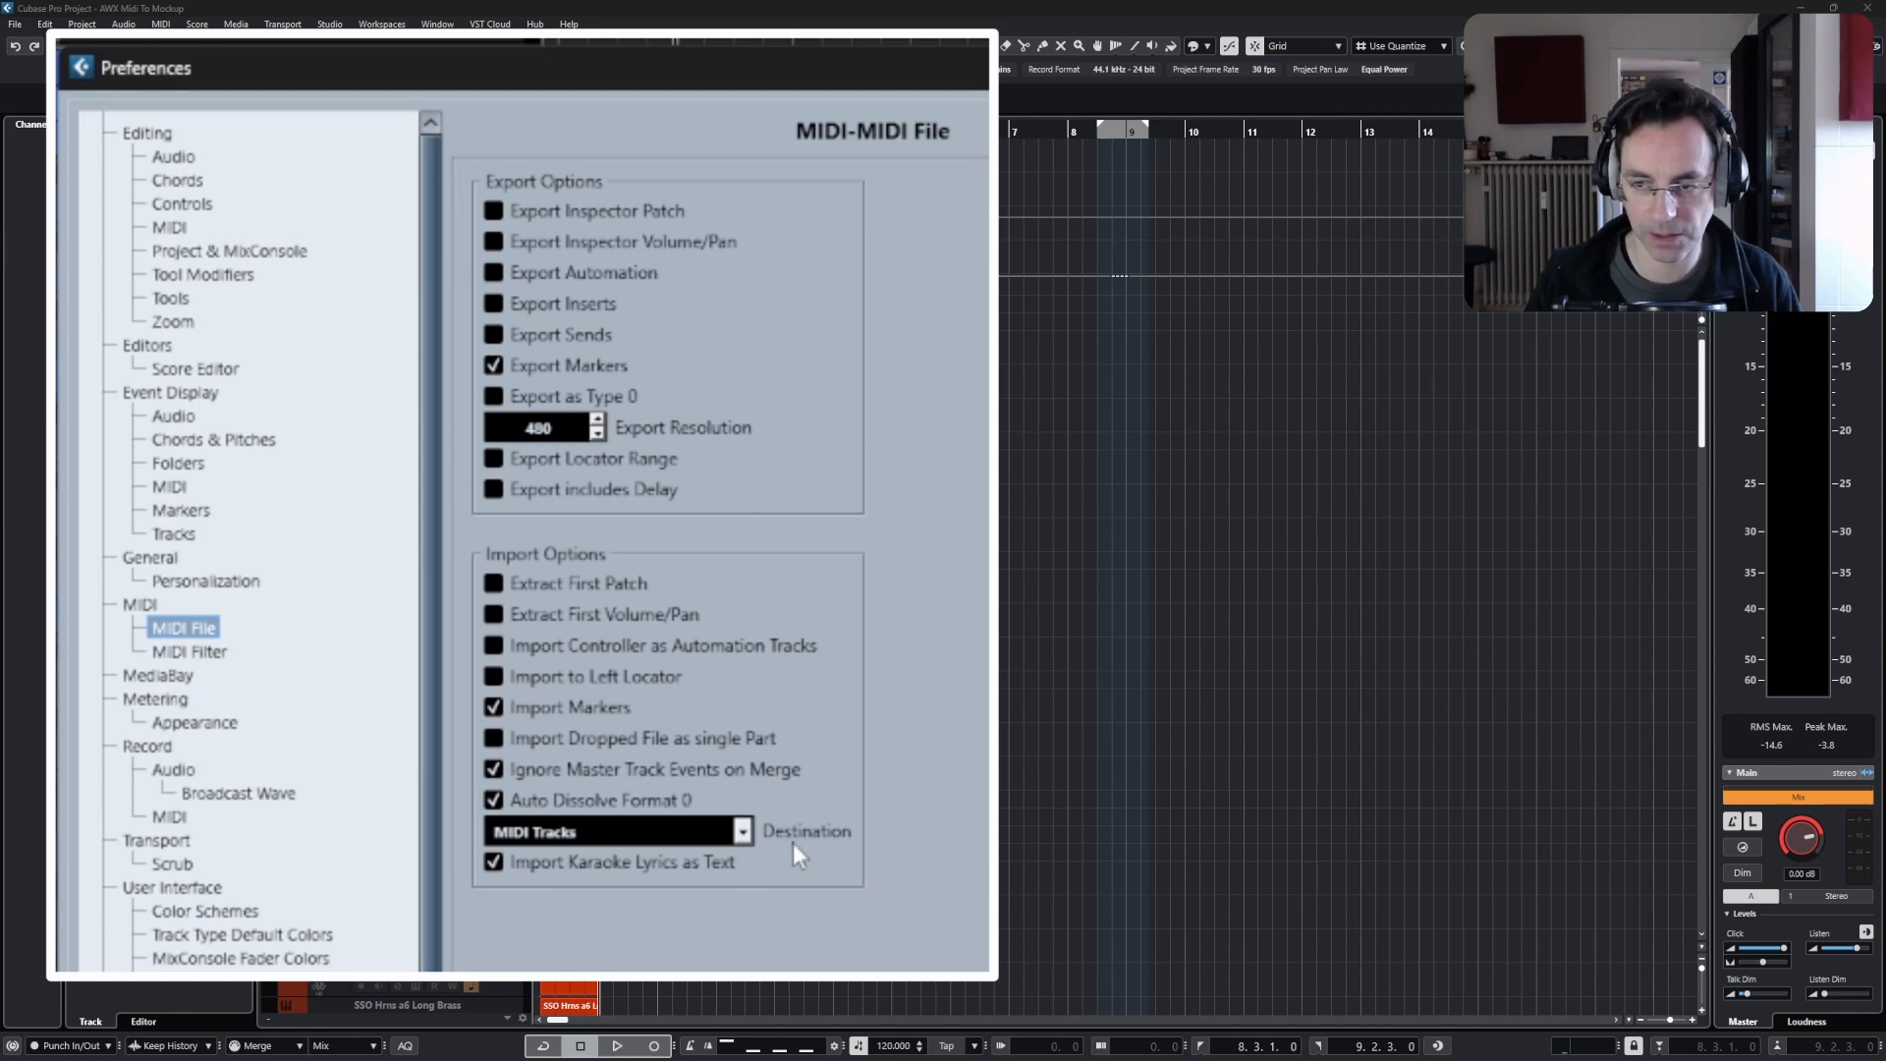
pyautogui.click(741, 833)
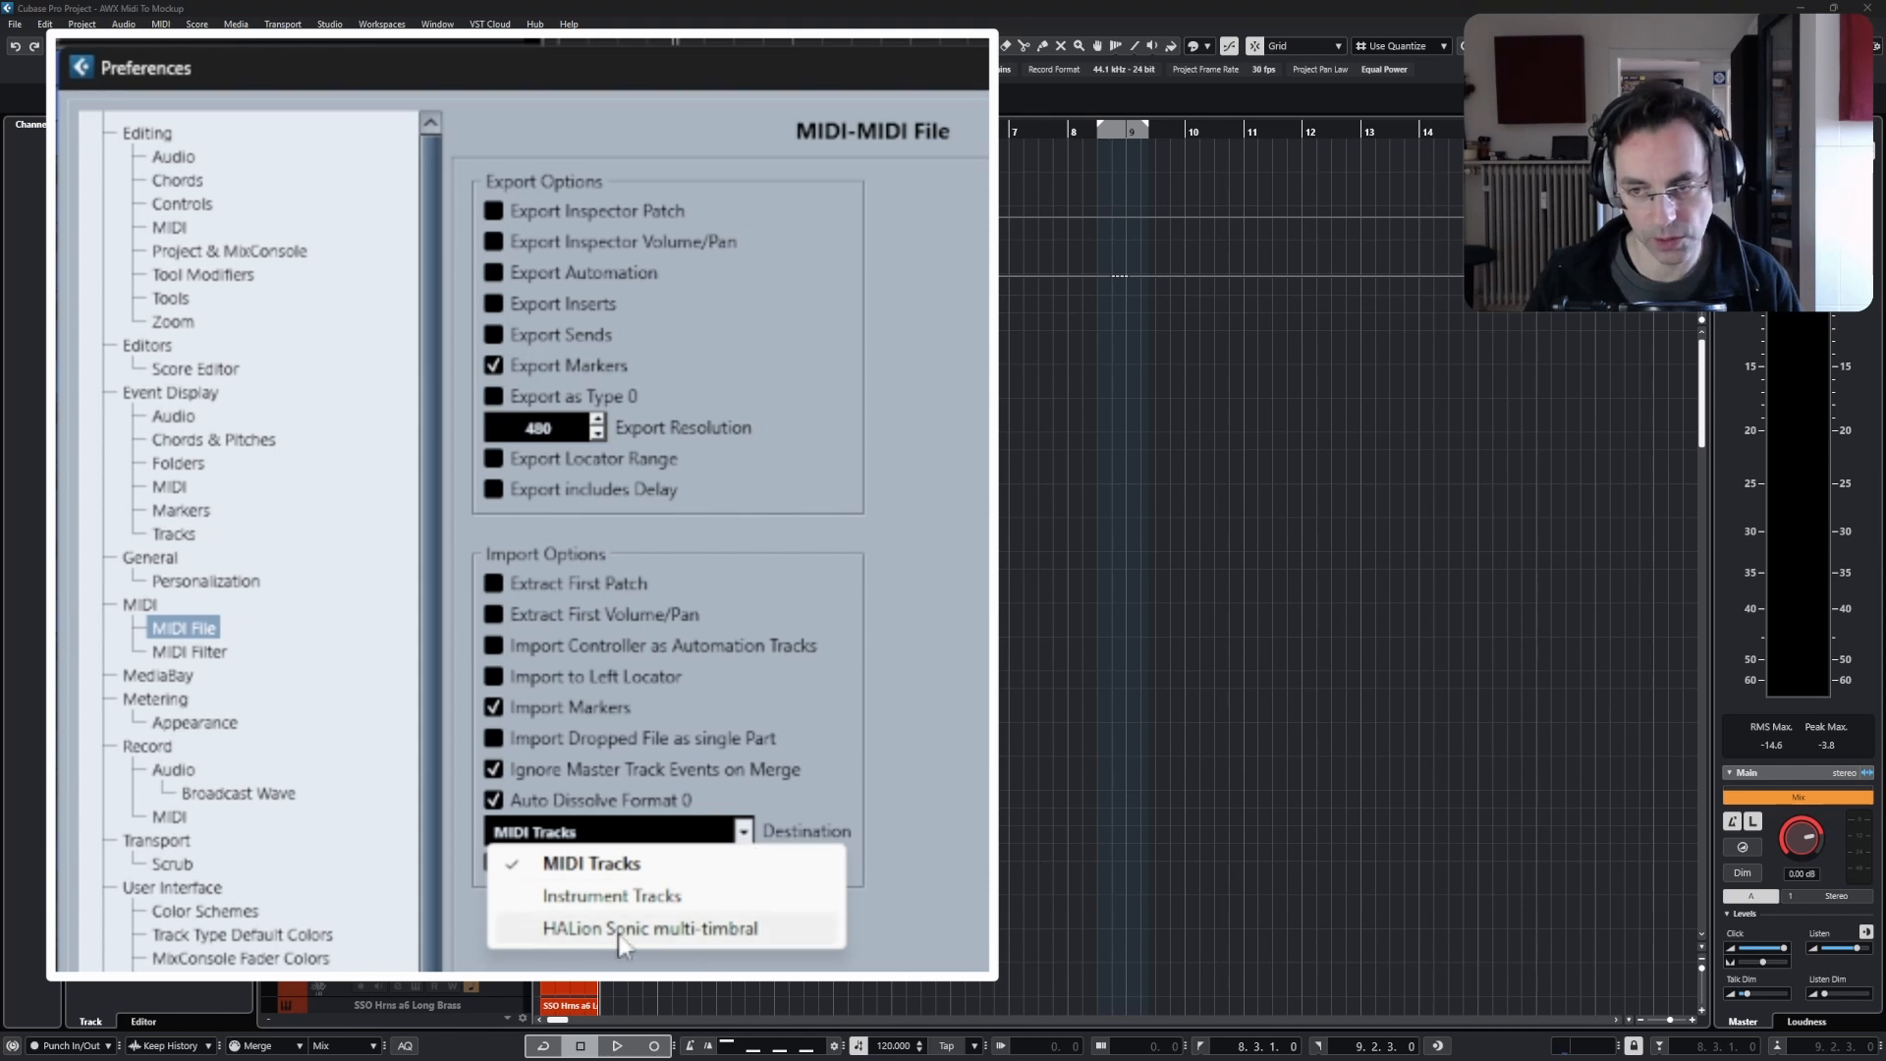
pyautogui.click(645, 870)
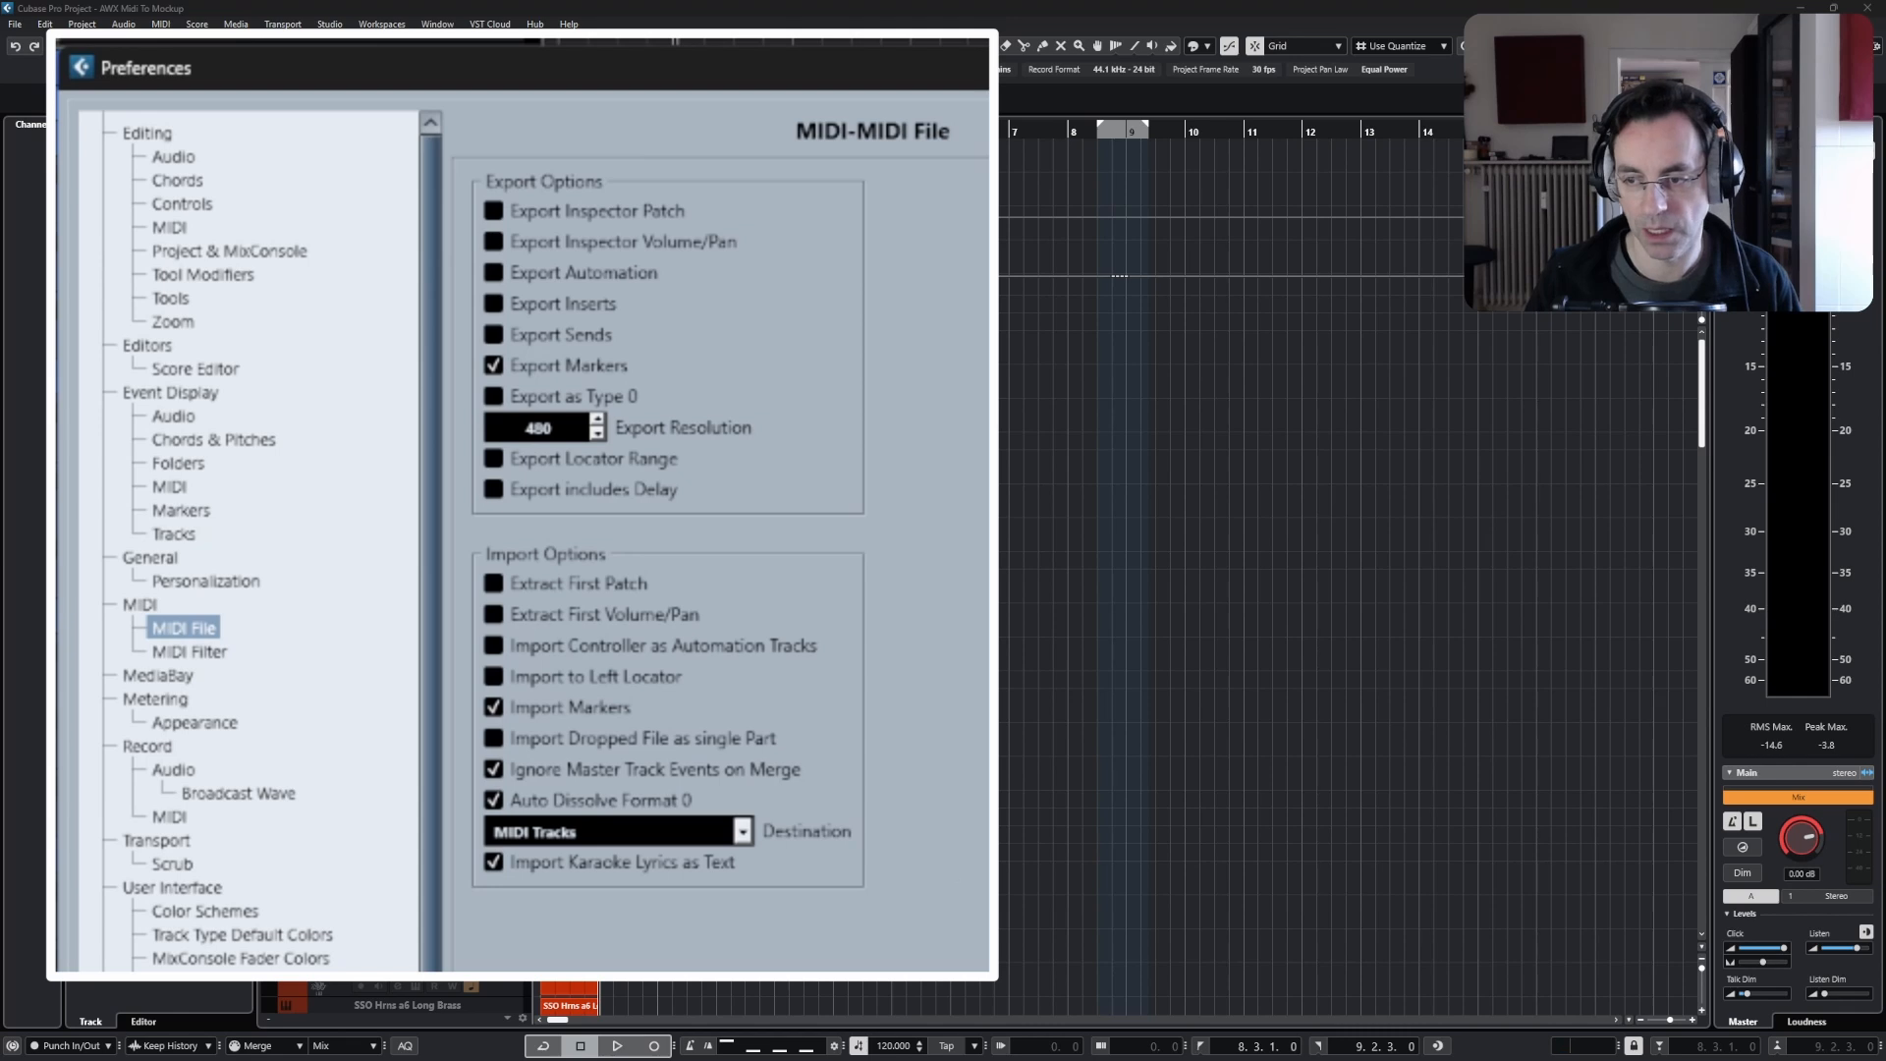
pyautogui.click(823, 851)
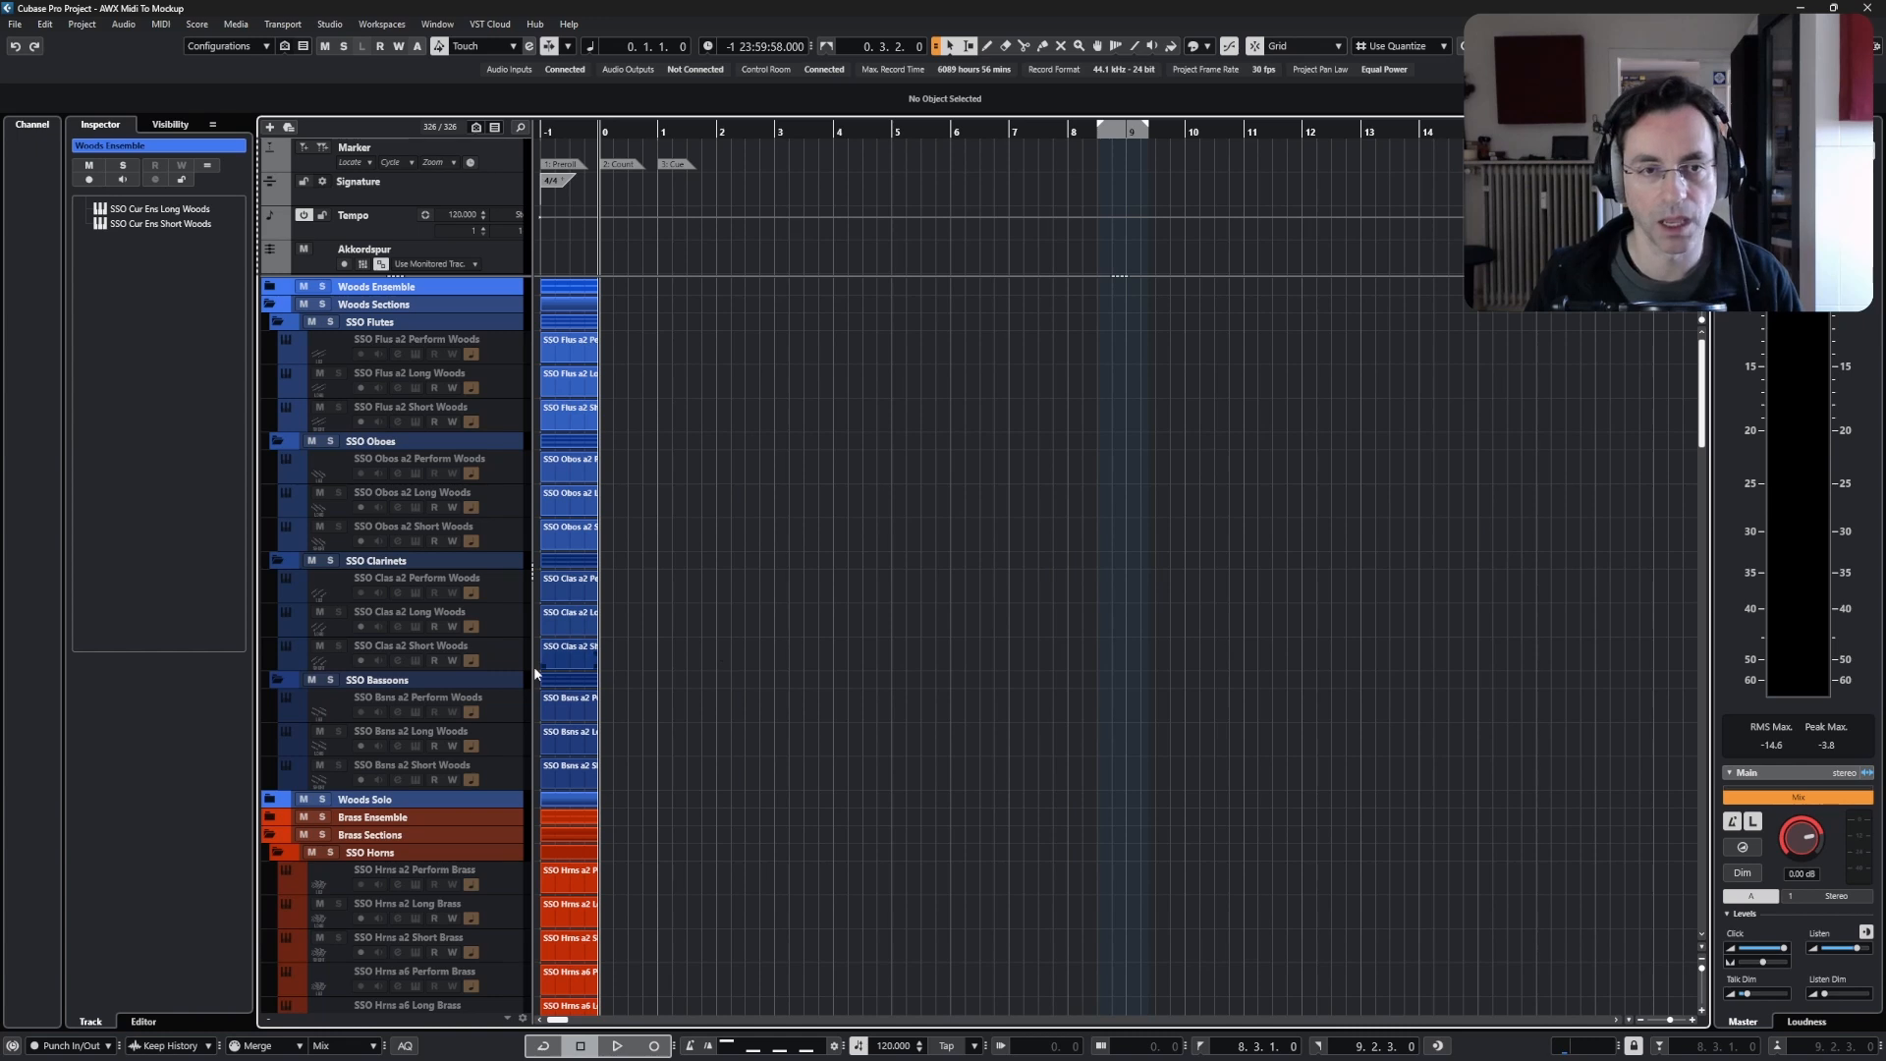
# - Import the Beethoven Symphony no 1 MIDI file at position 0.1.1.0, below the last template folder track
pyautogui.scroll(-15, 753, 668)
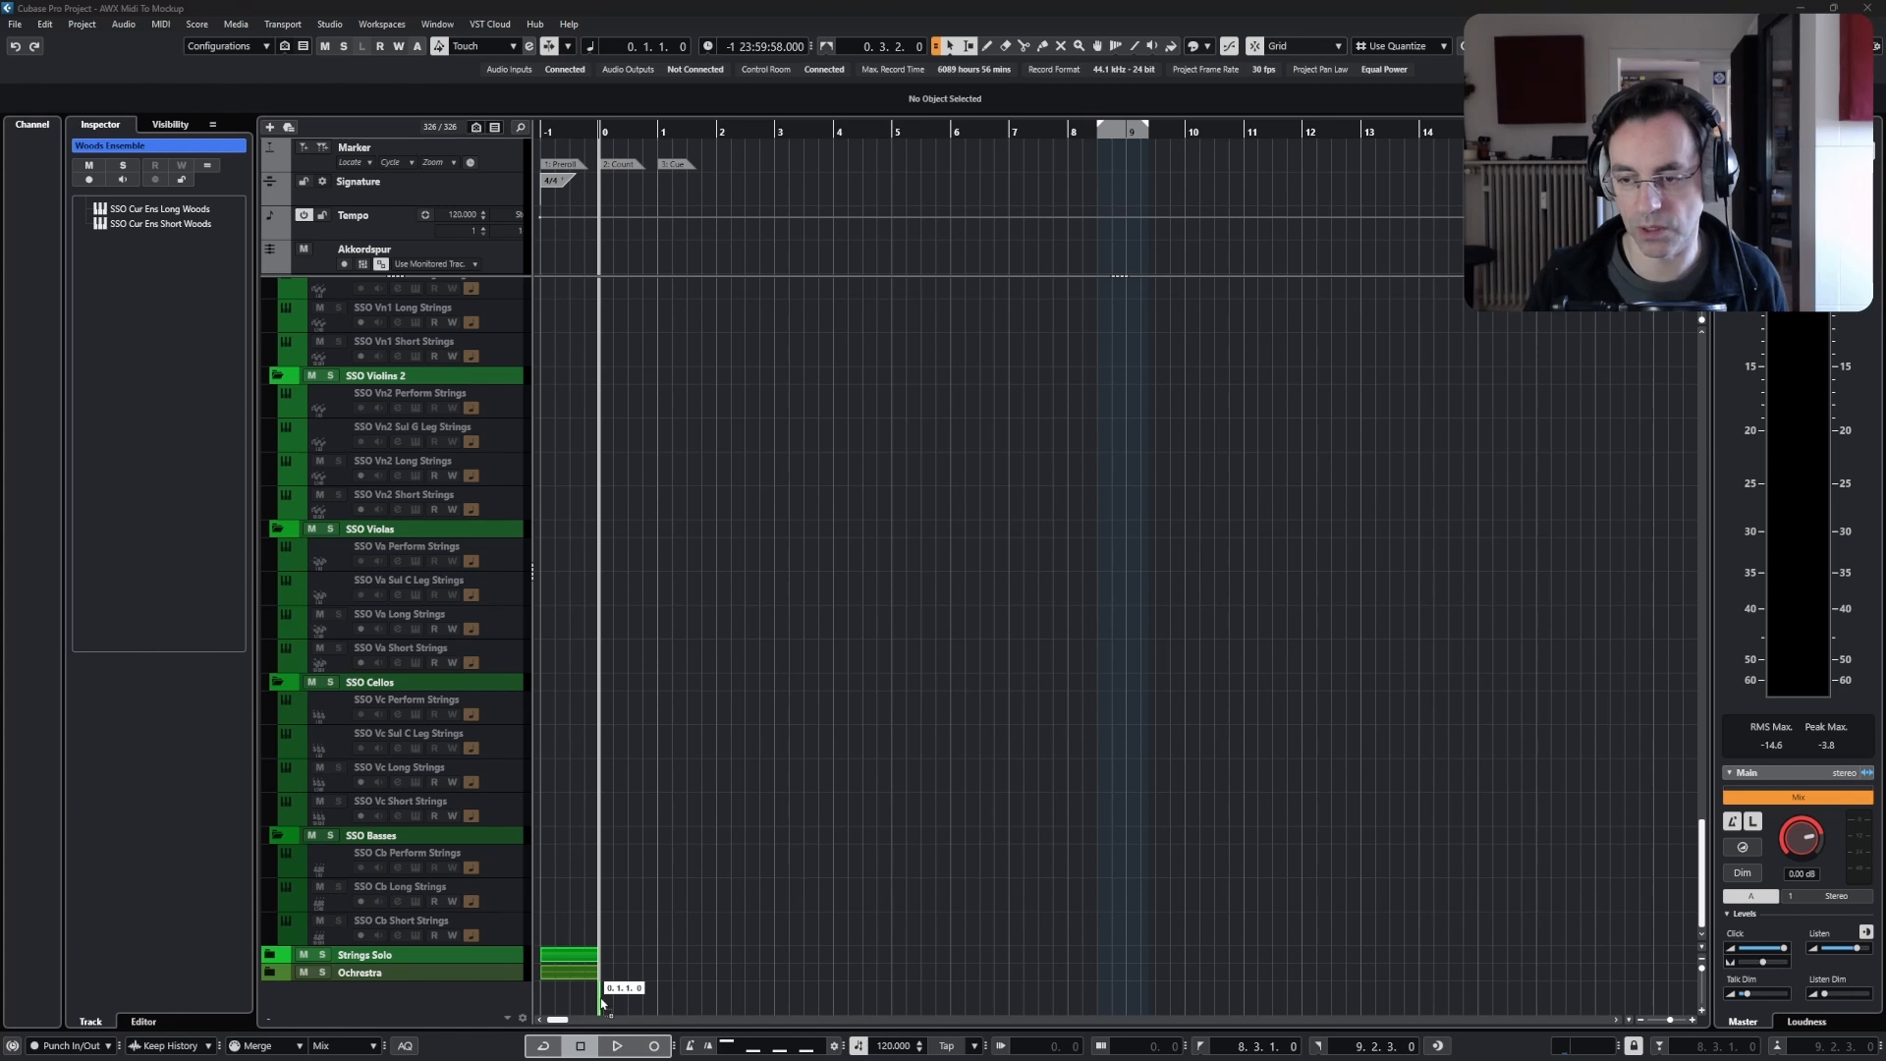
pyautogui.moveTo(599, 994); pyautogui.dragTo(600, 994)
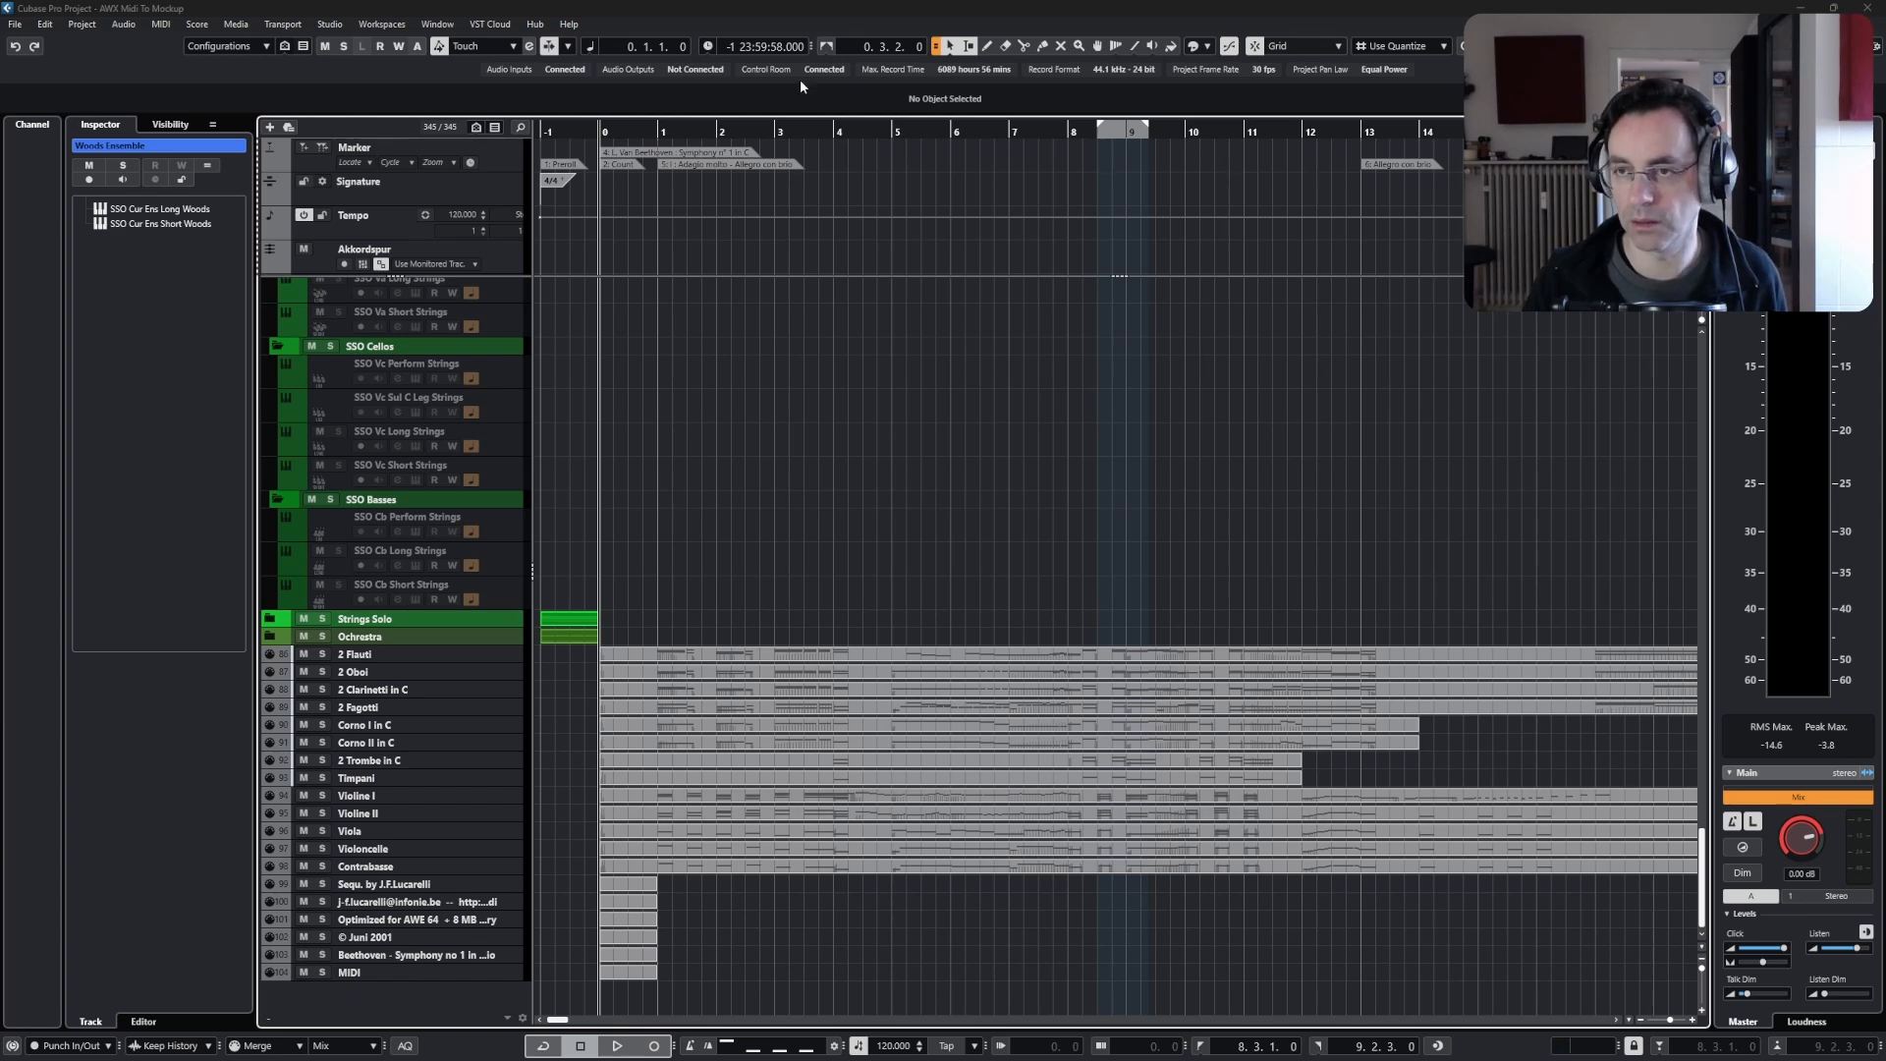
# - Glue all parts of the imported instrument tracks, 2 Flauti through Contrabasse, into one continuous part per track
pyautogui.press('g')
pyautogui.press('g')
pyautogui.press('g')
pyautogui.press('g')
pyautogui.press('g')
pyautogui.press('g')
pyautogui.press('g')
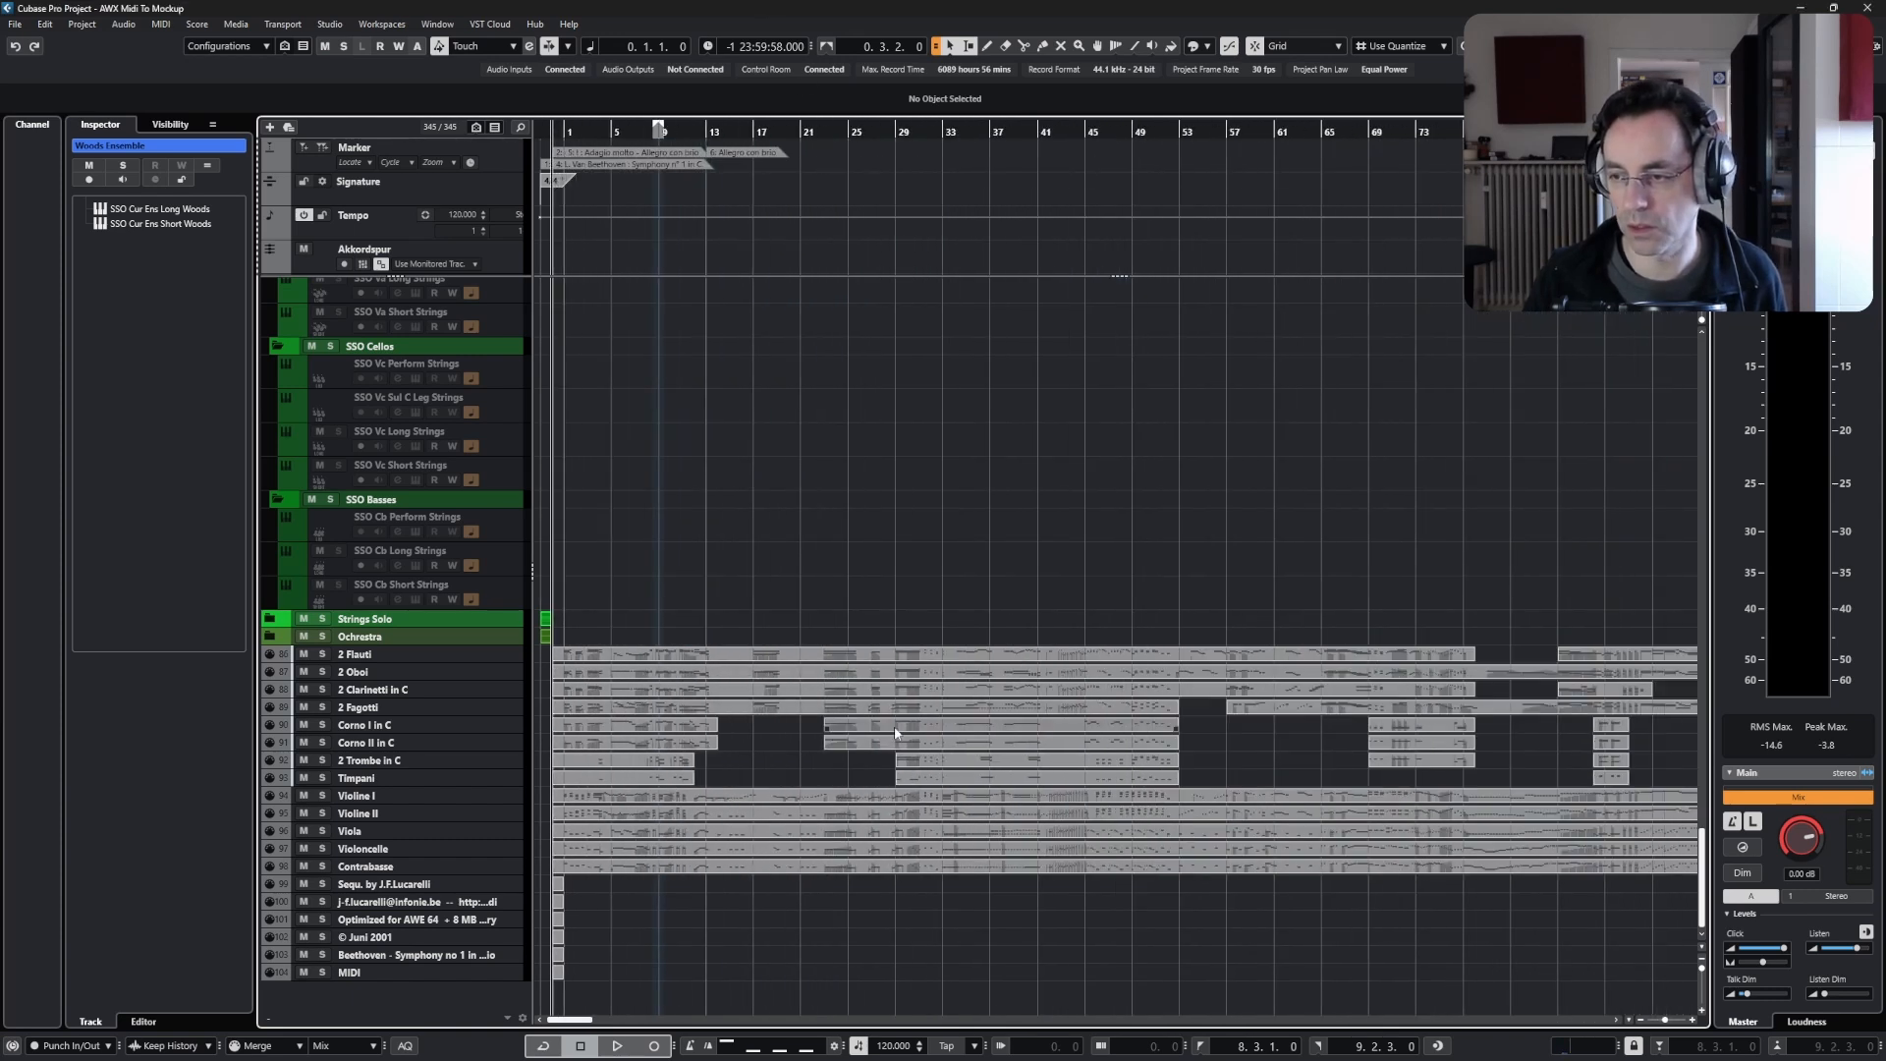
pyautogui.press('g')
pyautogui.press('g')
pyautogui.press('g')
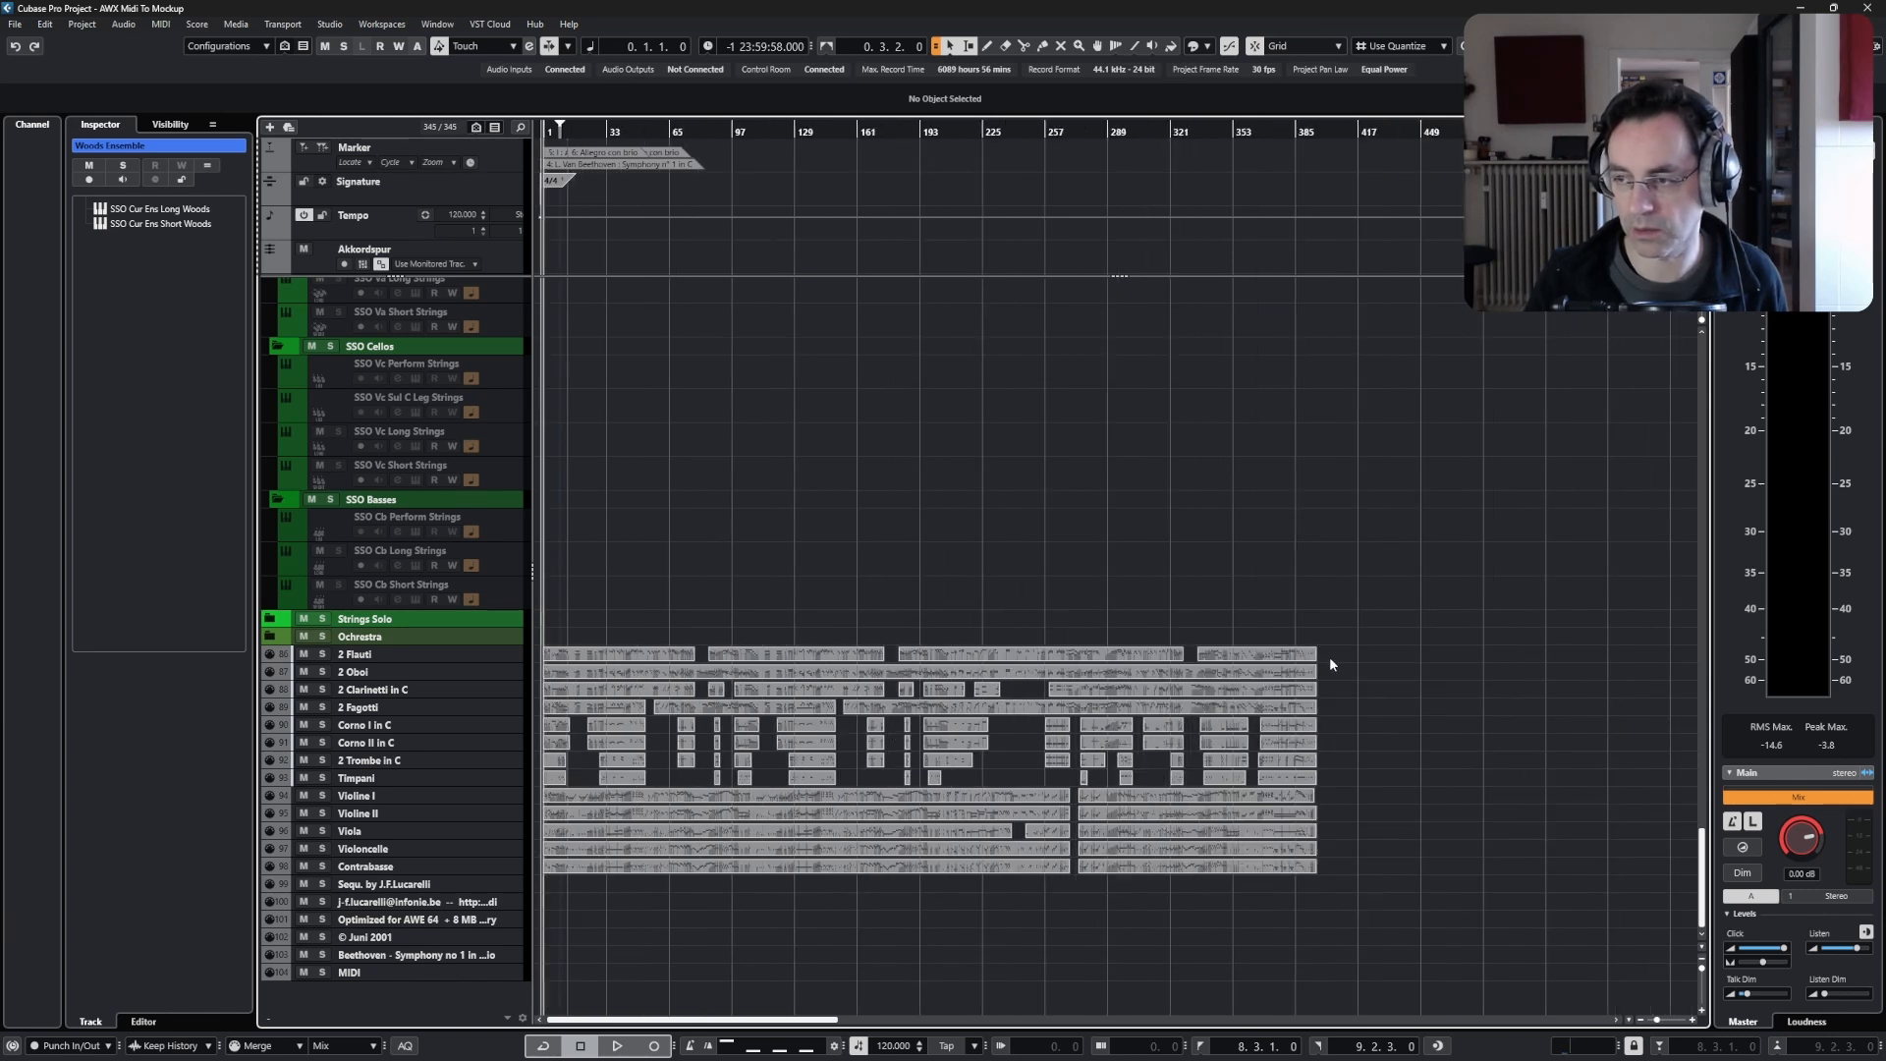
pyautogui.moveTo(1329, 656); pyautogui.dragTo(547, 861)
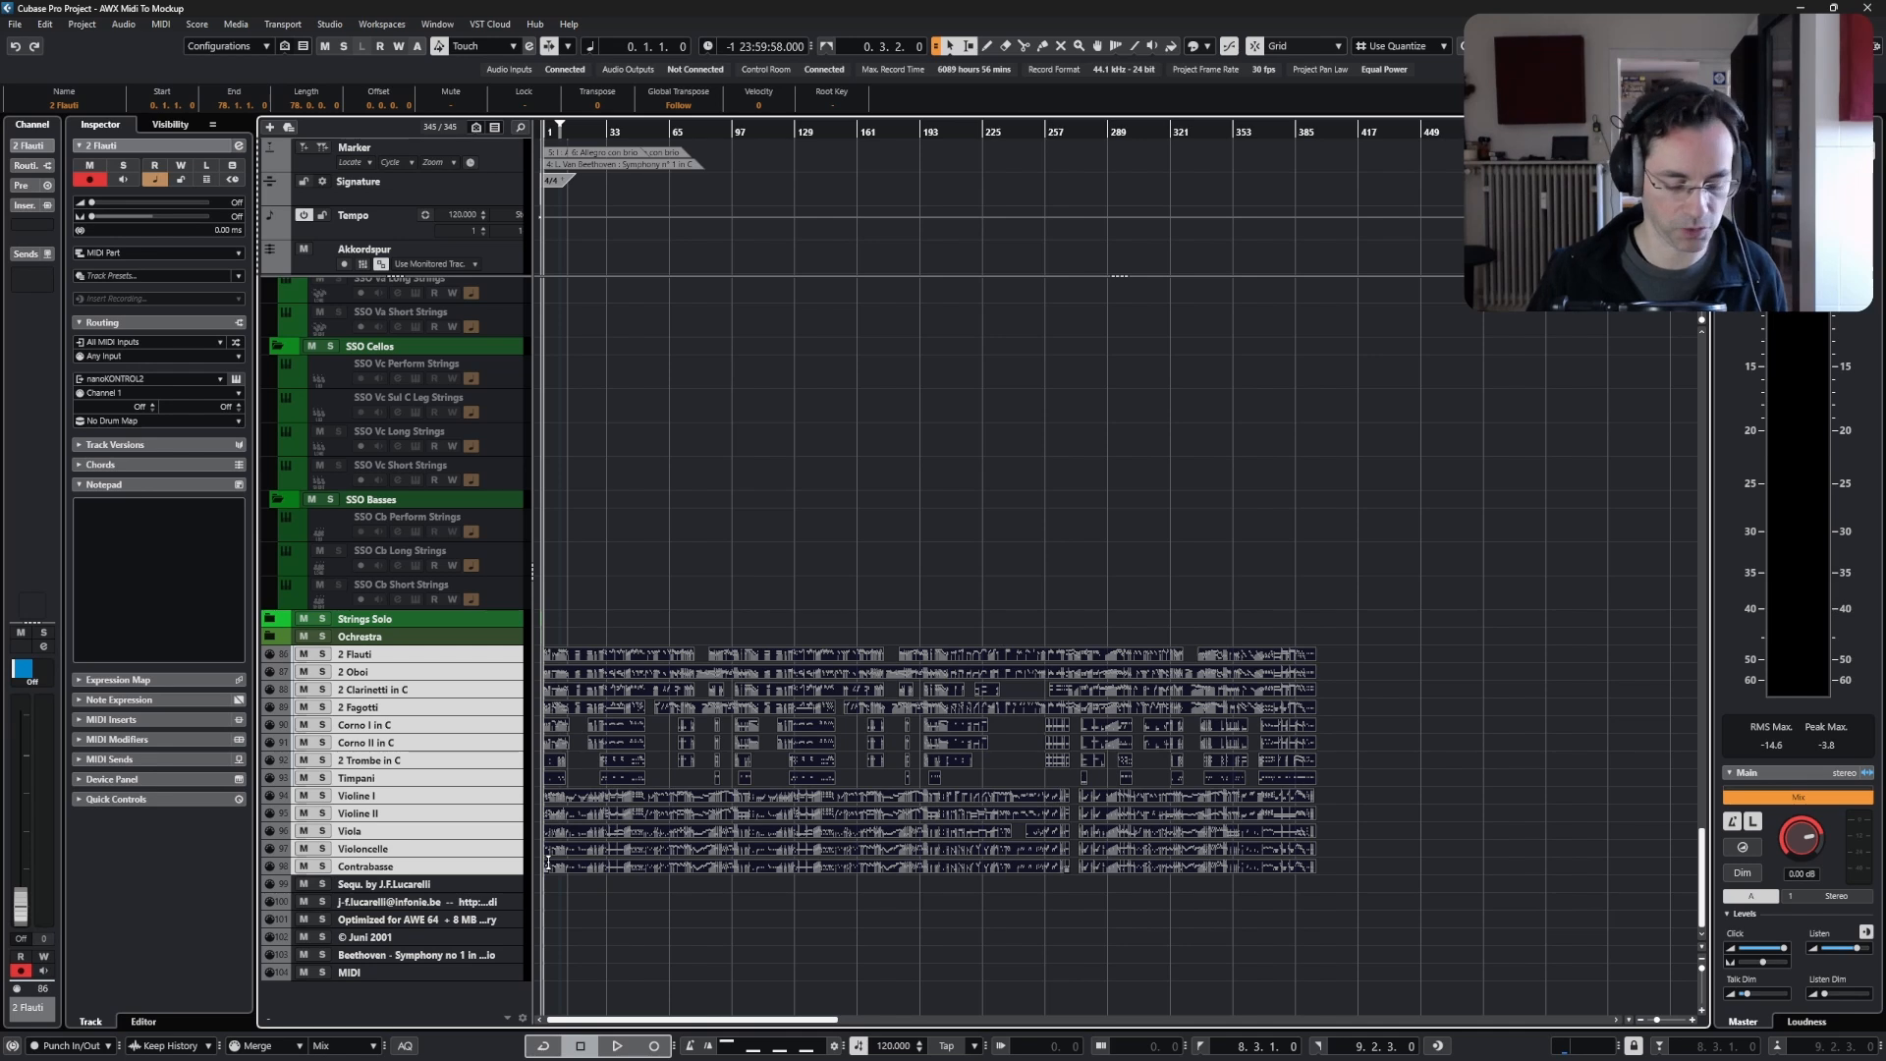
pyautogui.press('Down')
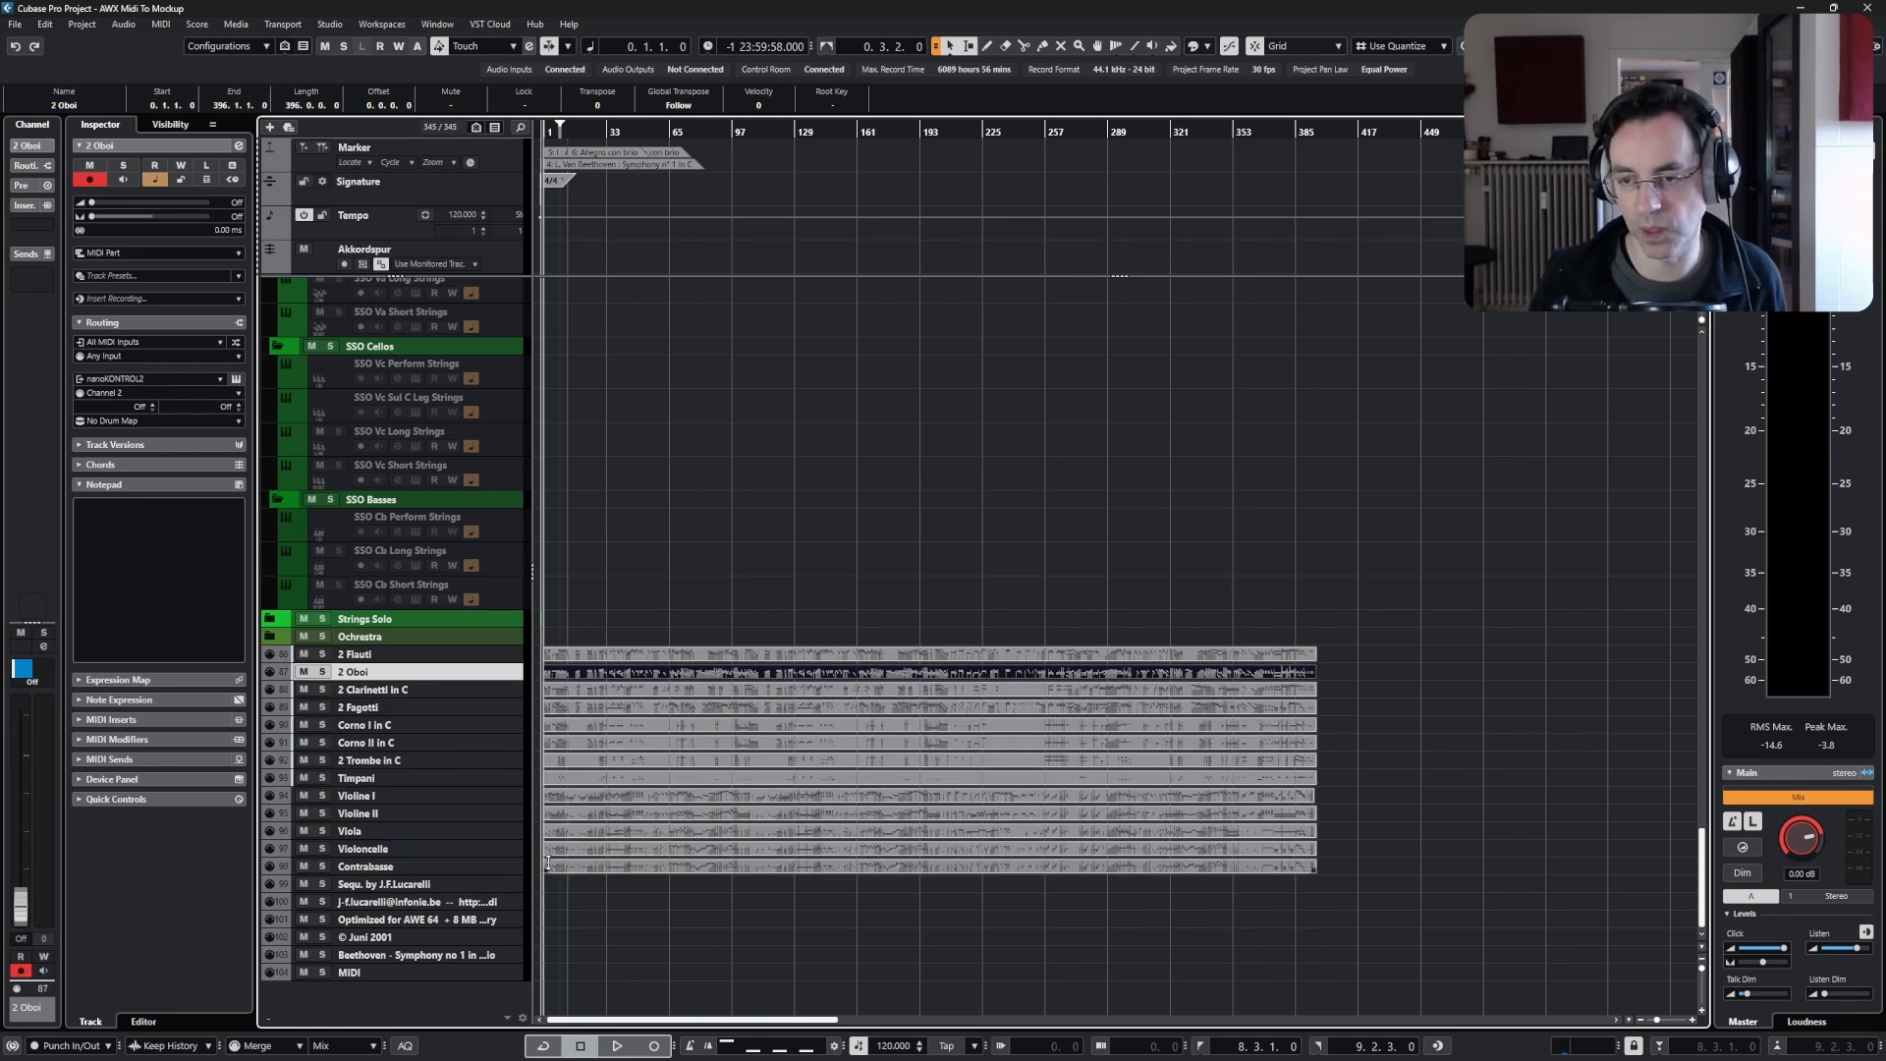
# - Examine the separate Corno I in C and Corno II in C tracks around the start of the piece
pyautogui.press('h')
pyautogui.press('h')
pyautogui.press('h')
pyautogui.press('h')
pyautogui.press('h')
pyautogui.press('h')
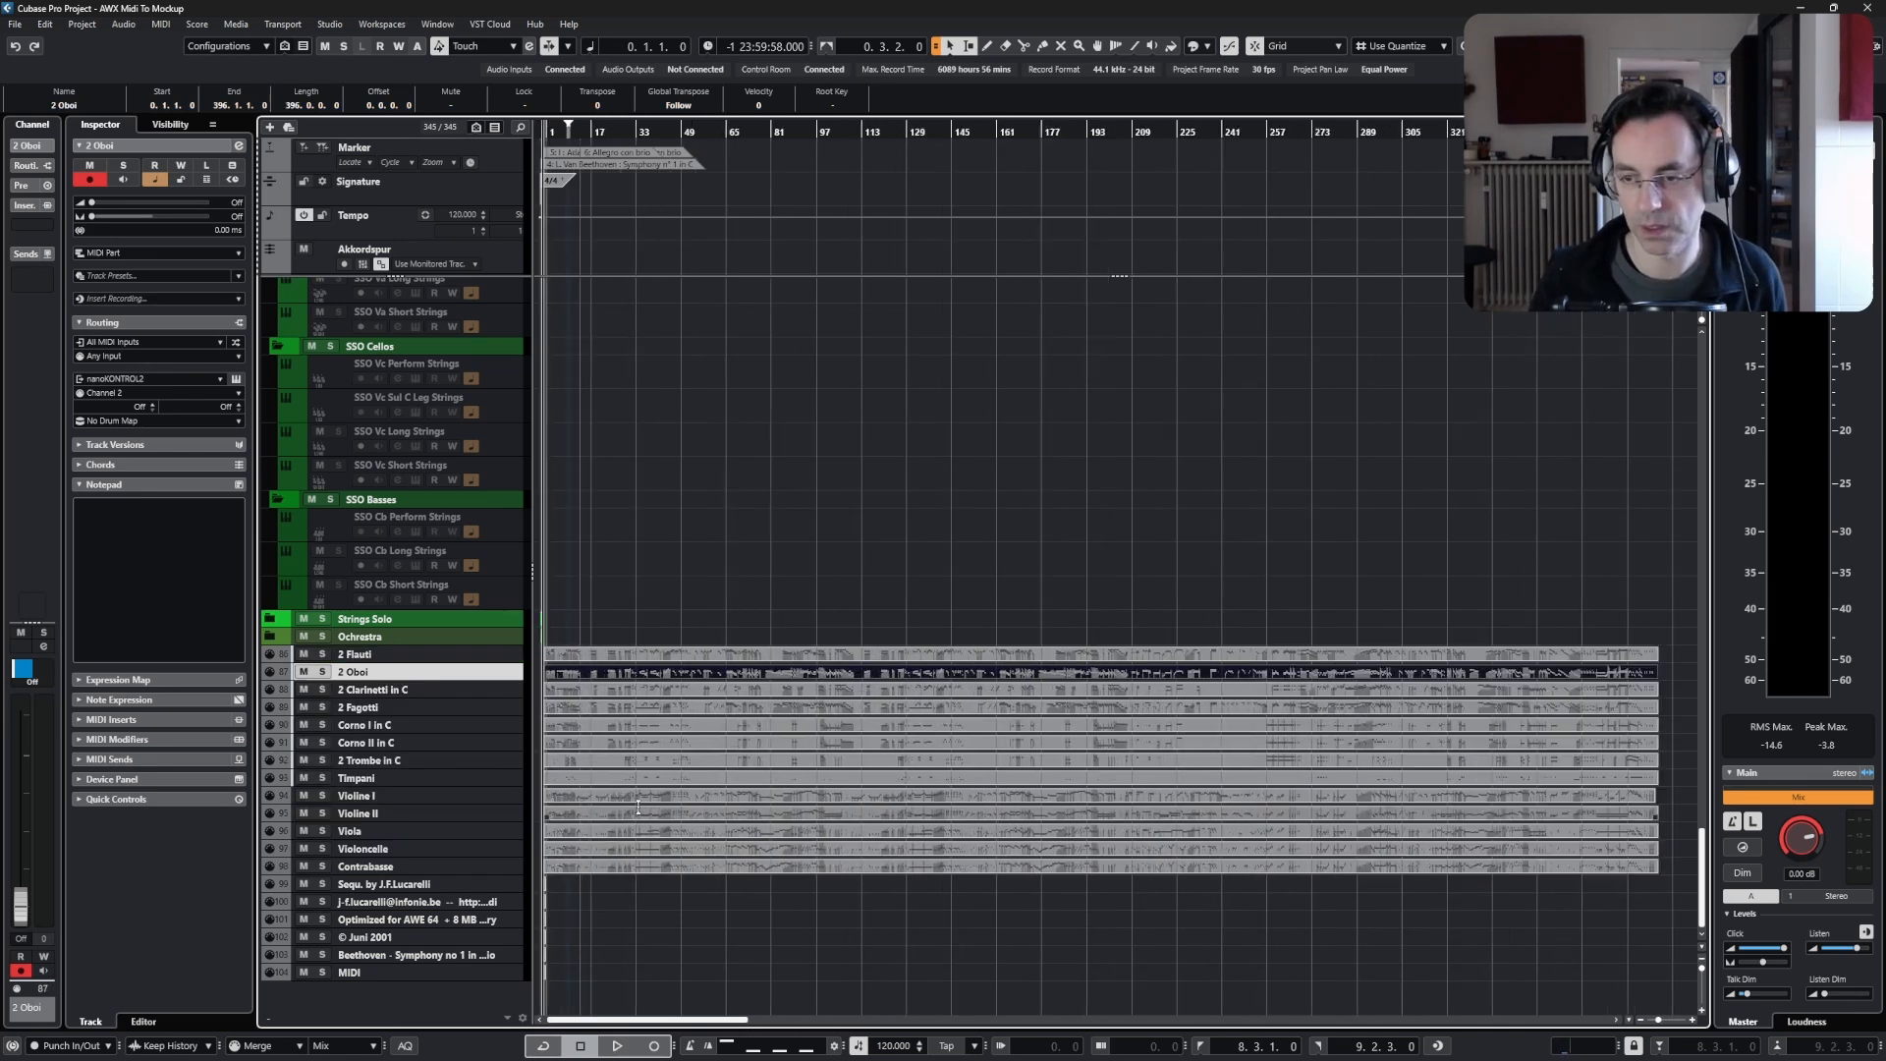
pyautogui.press('h')
pyautogui.press('h')
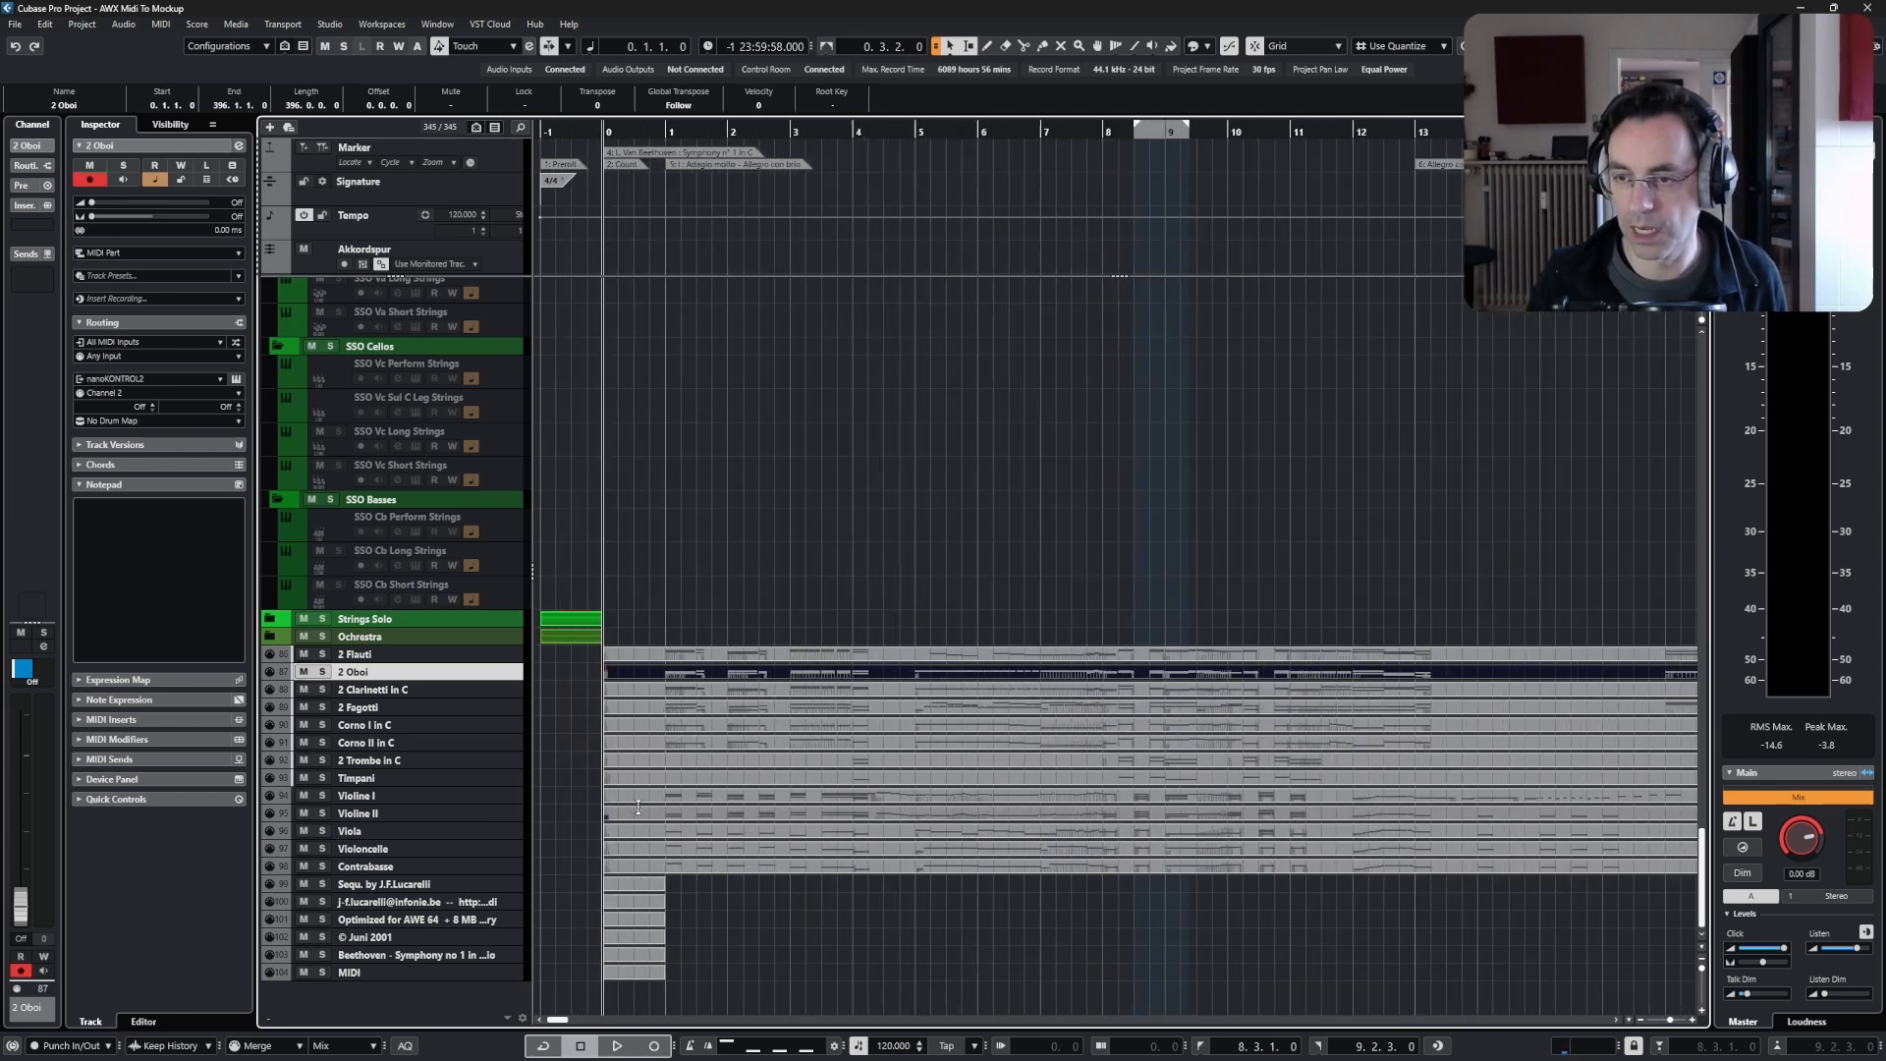
pyautogui.press('h')
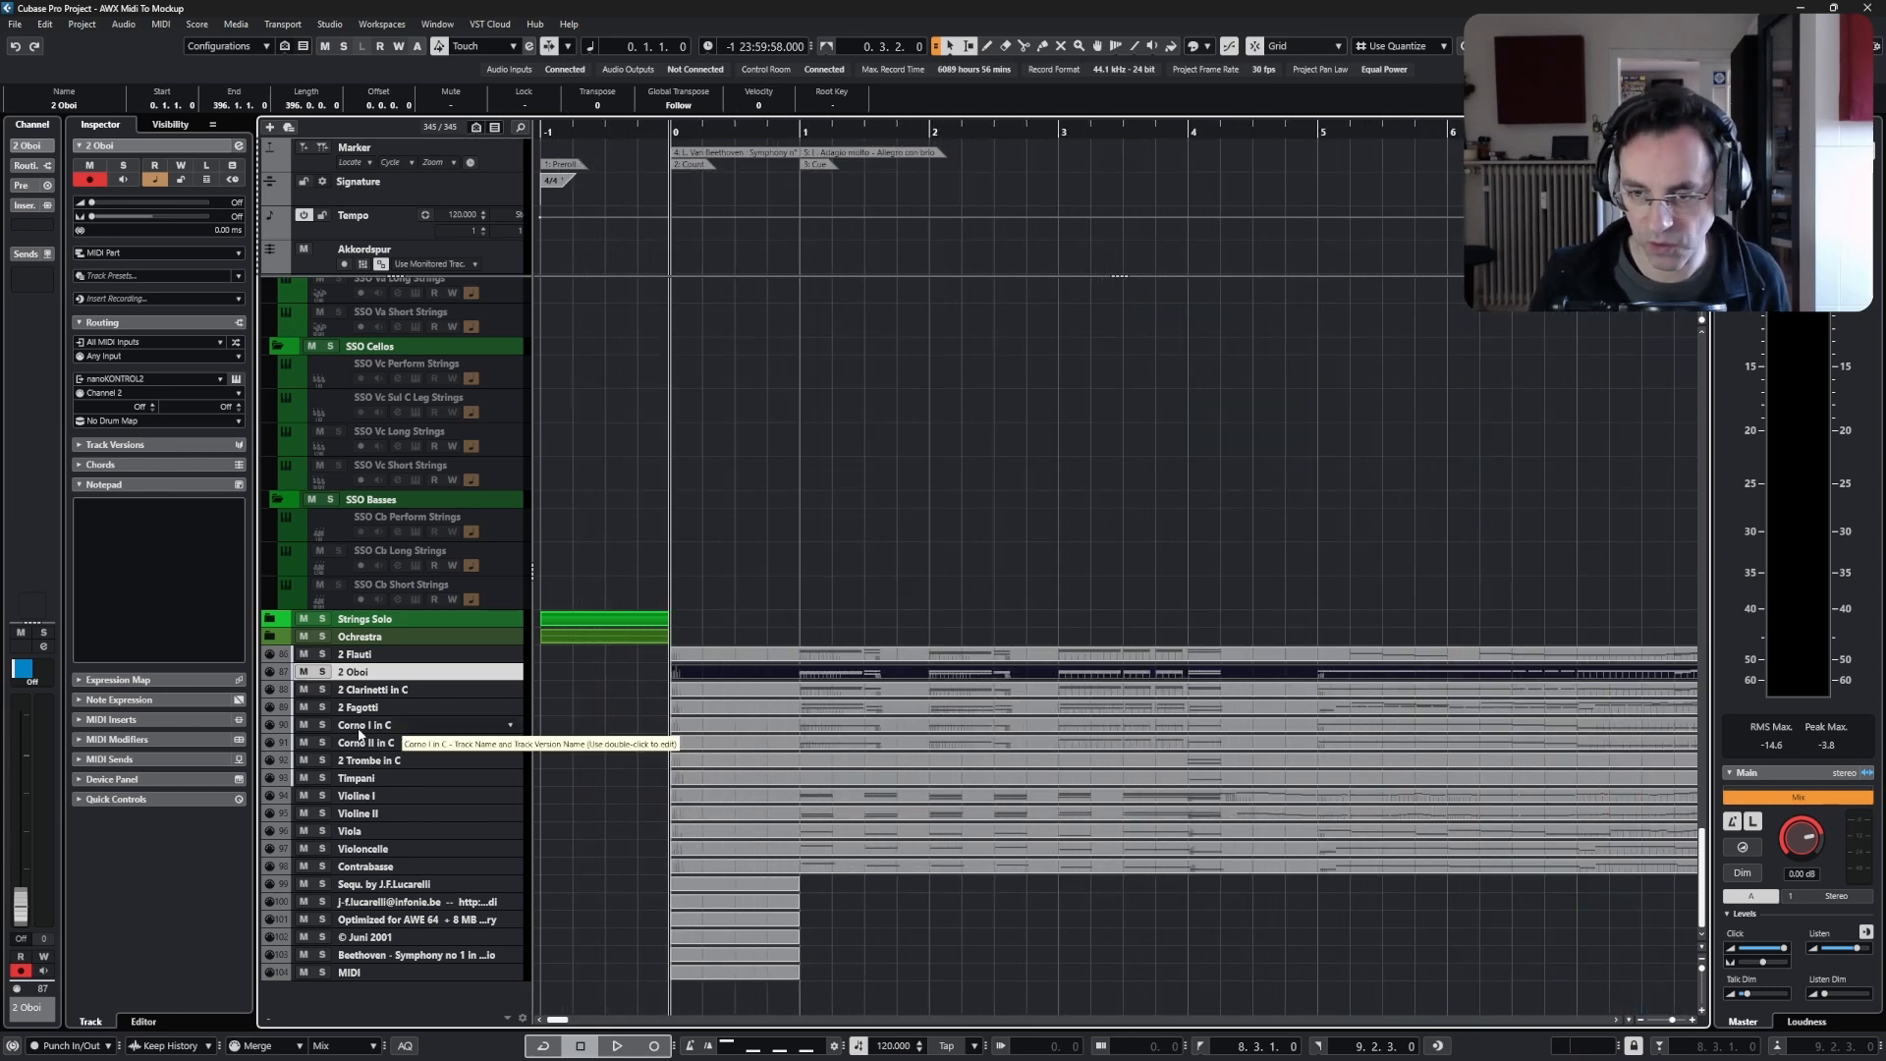
pyautogui.click(350, 727)
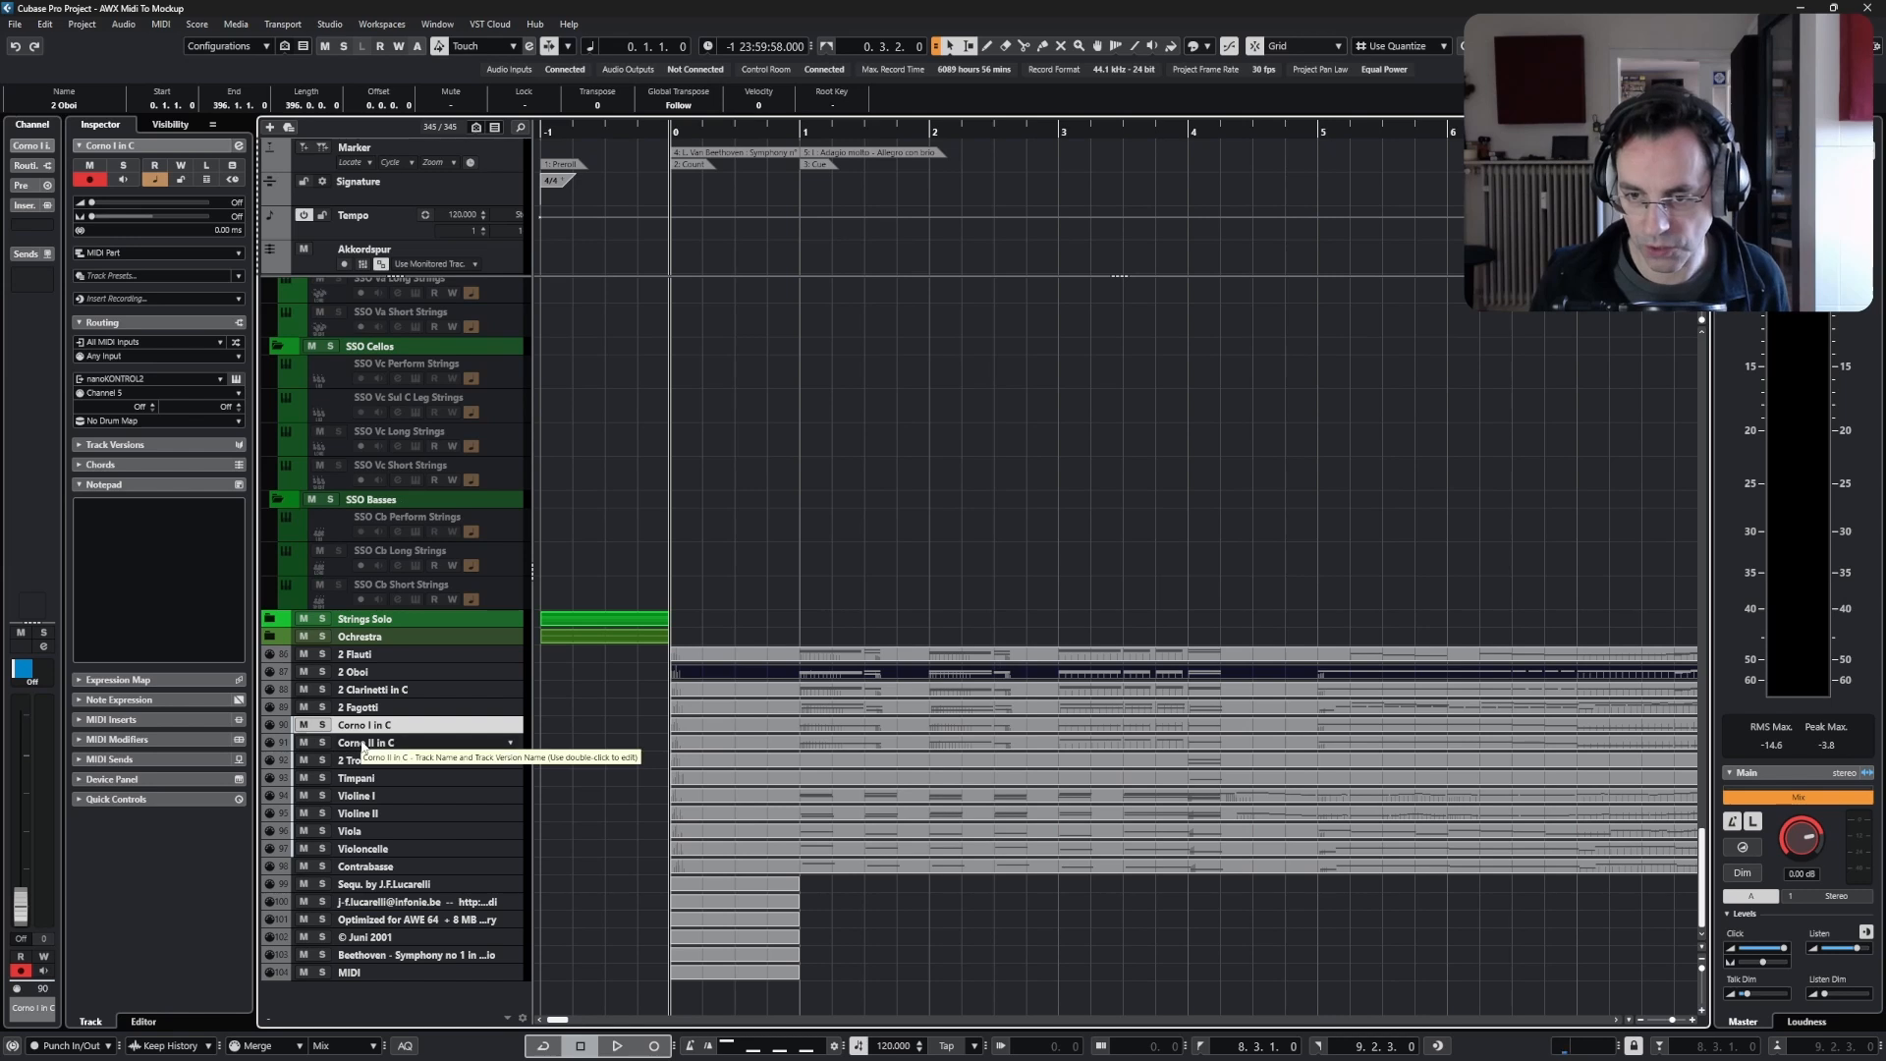
pyautogui.click(353, 744)
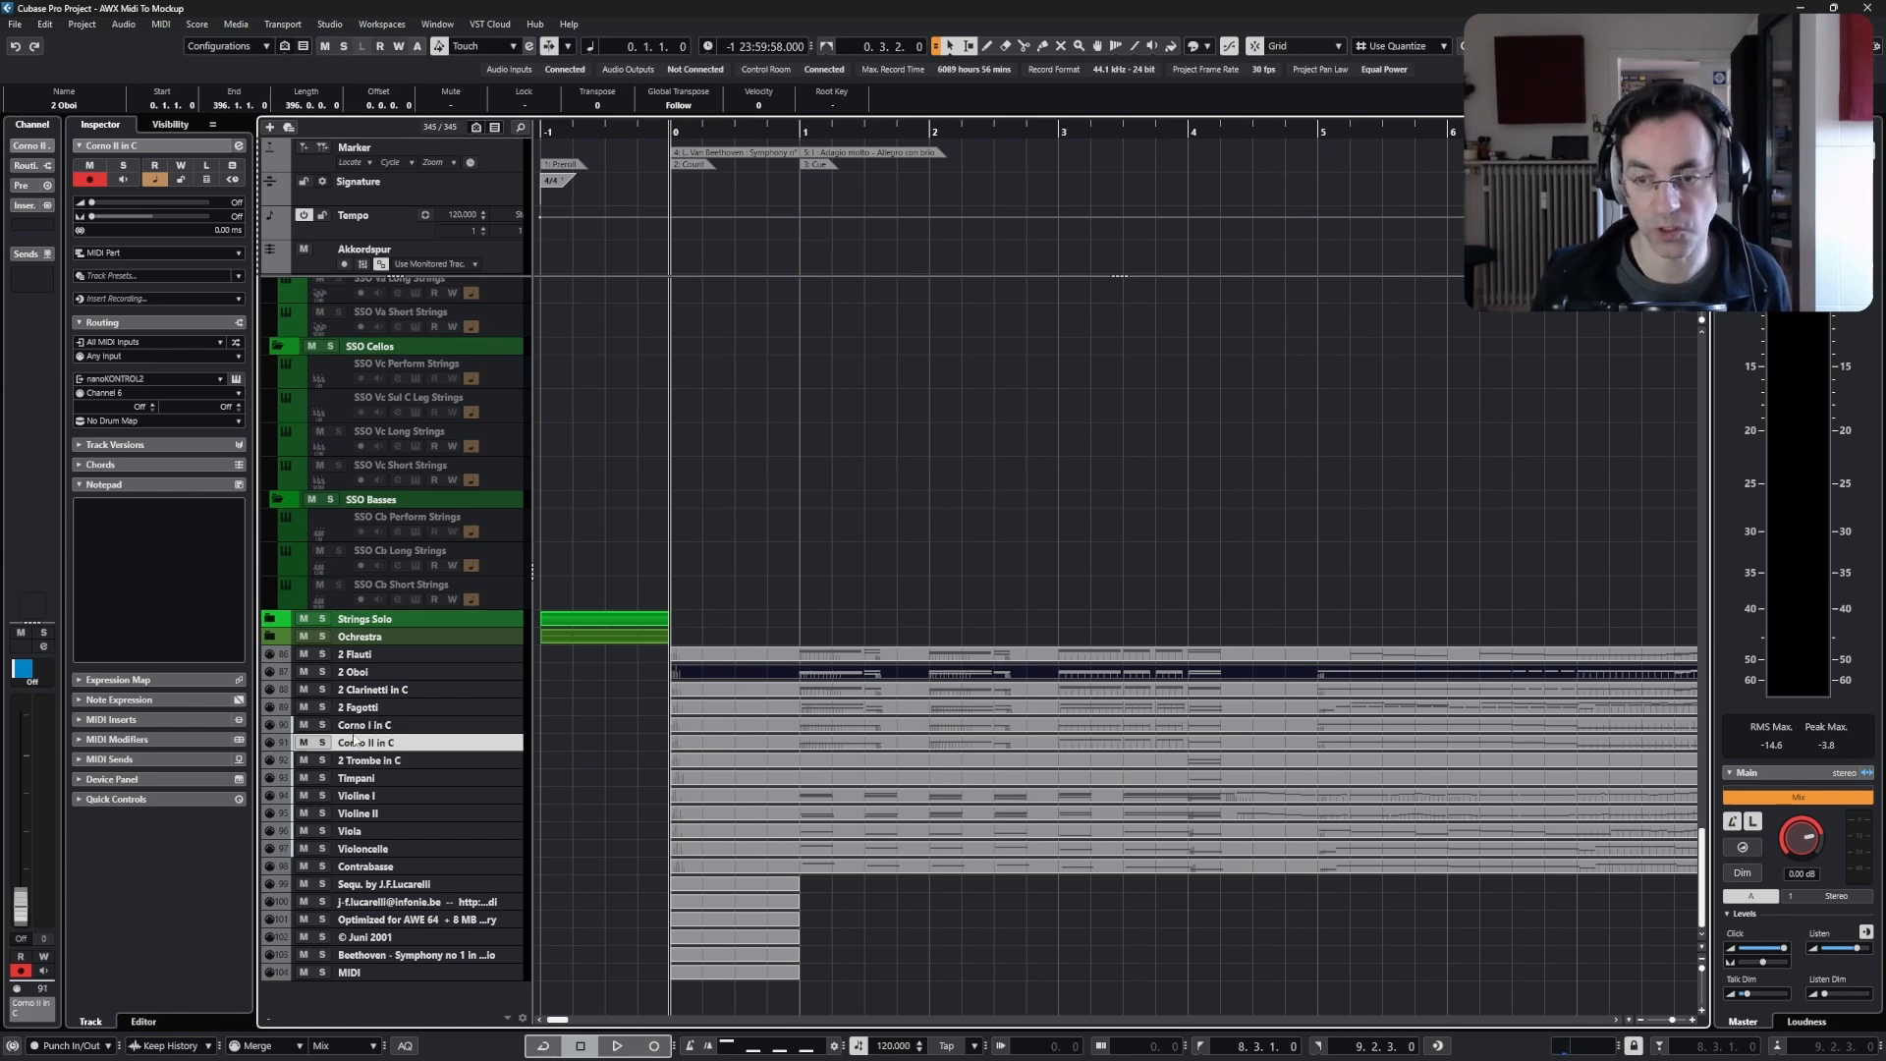
# - Select the SSO Hrns a2 Short Brass track as the insertion point and open hps_SSOTemplate_v6.0_MI for importing tracks
pyautogui.scroll(10, 486, 445)
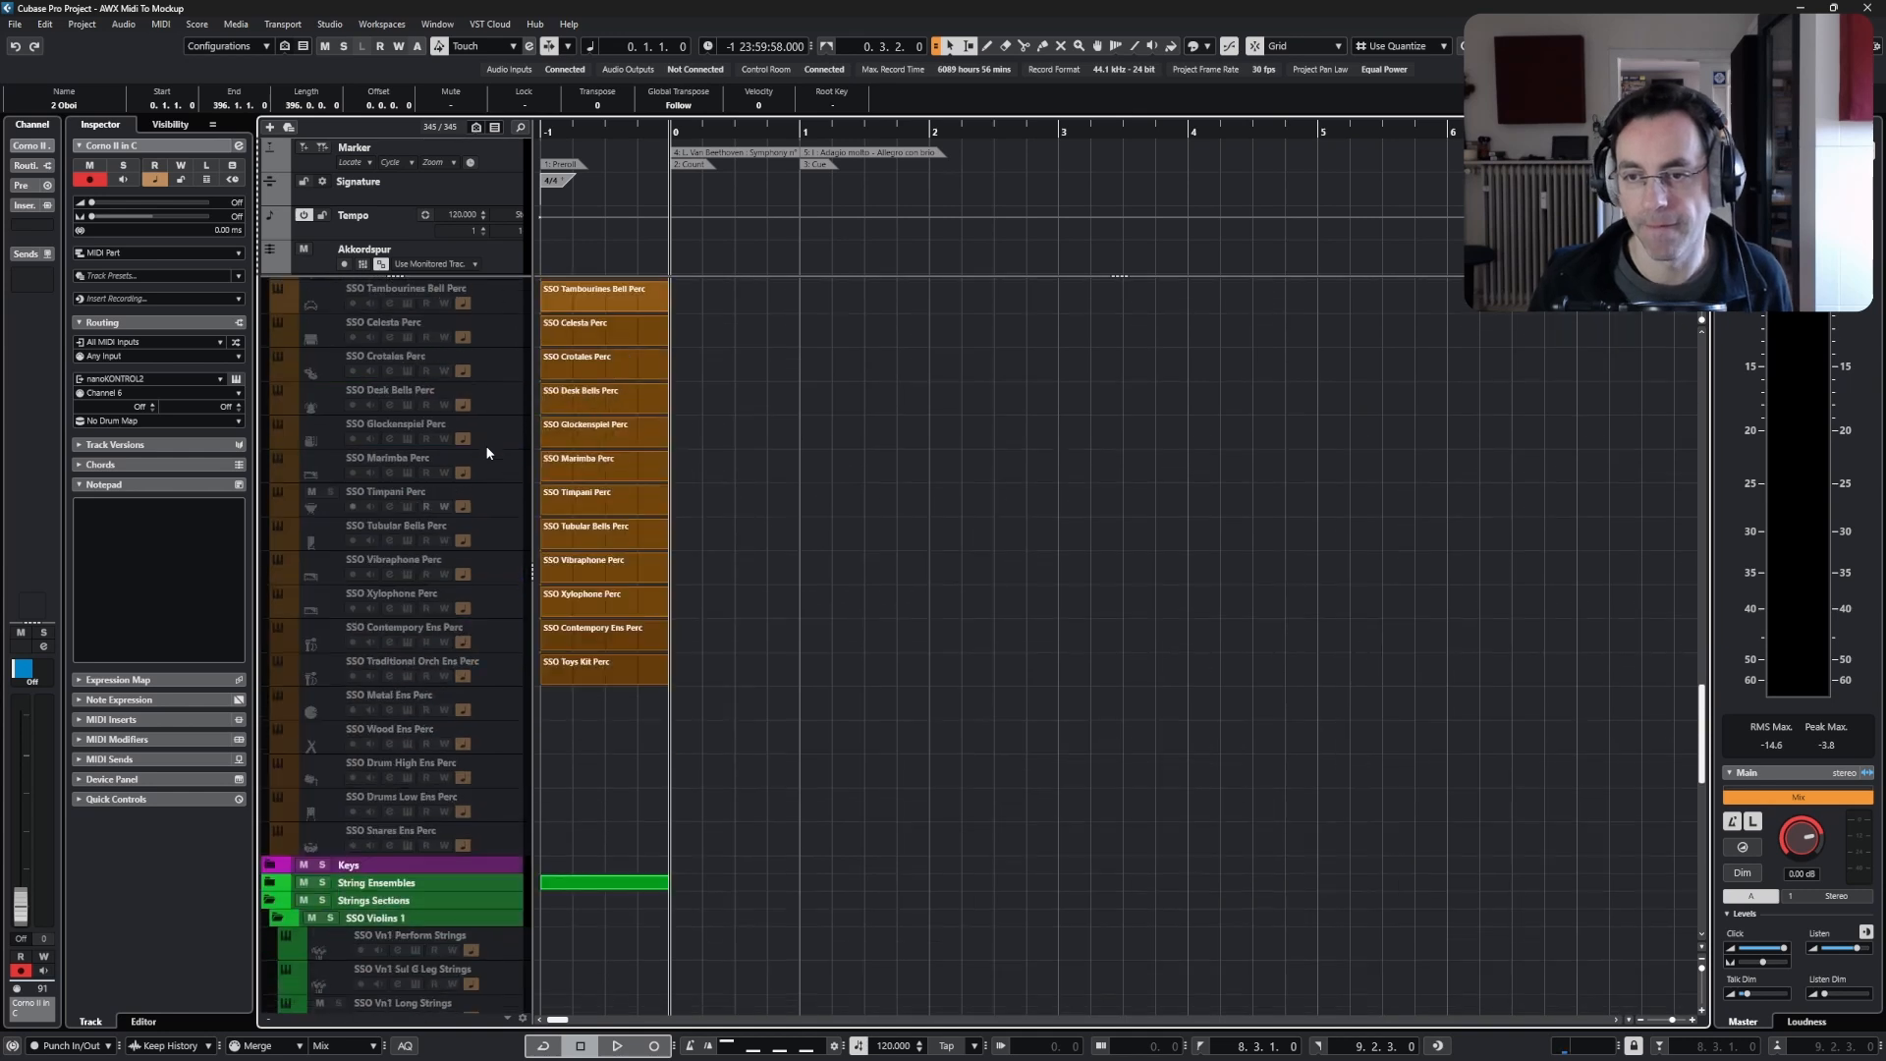
pyautogui.scroll(10, 487, 446)
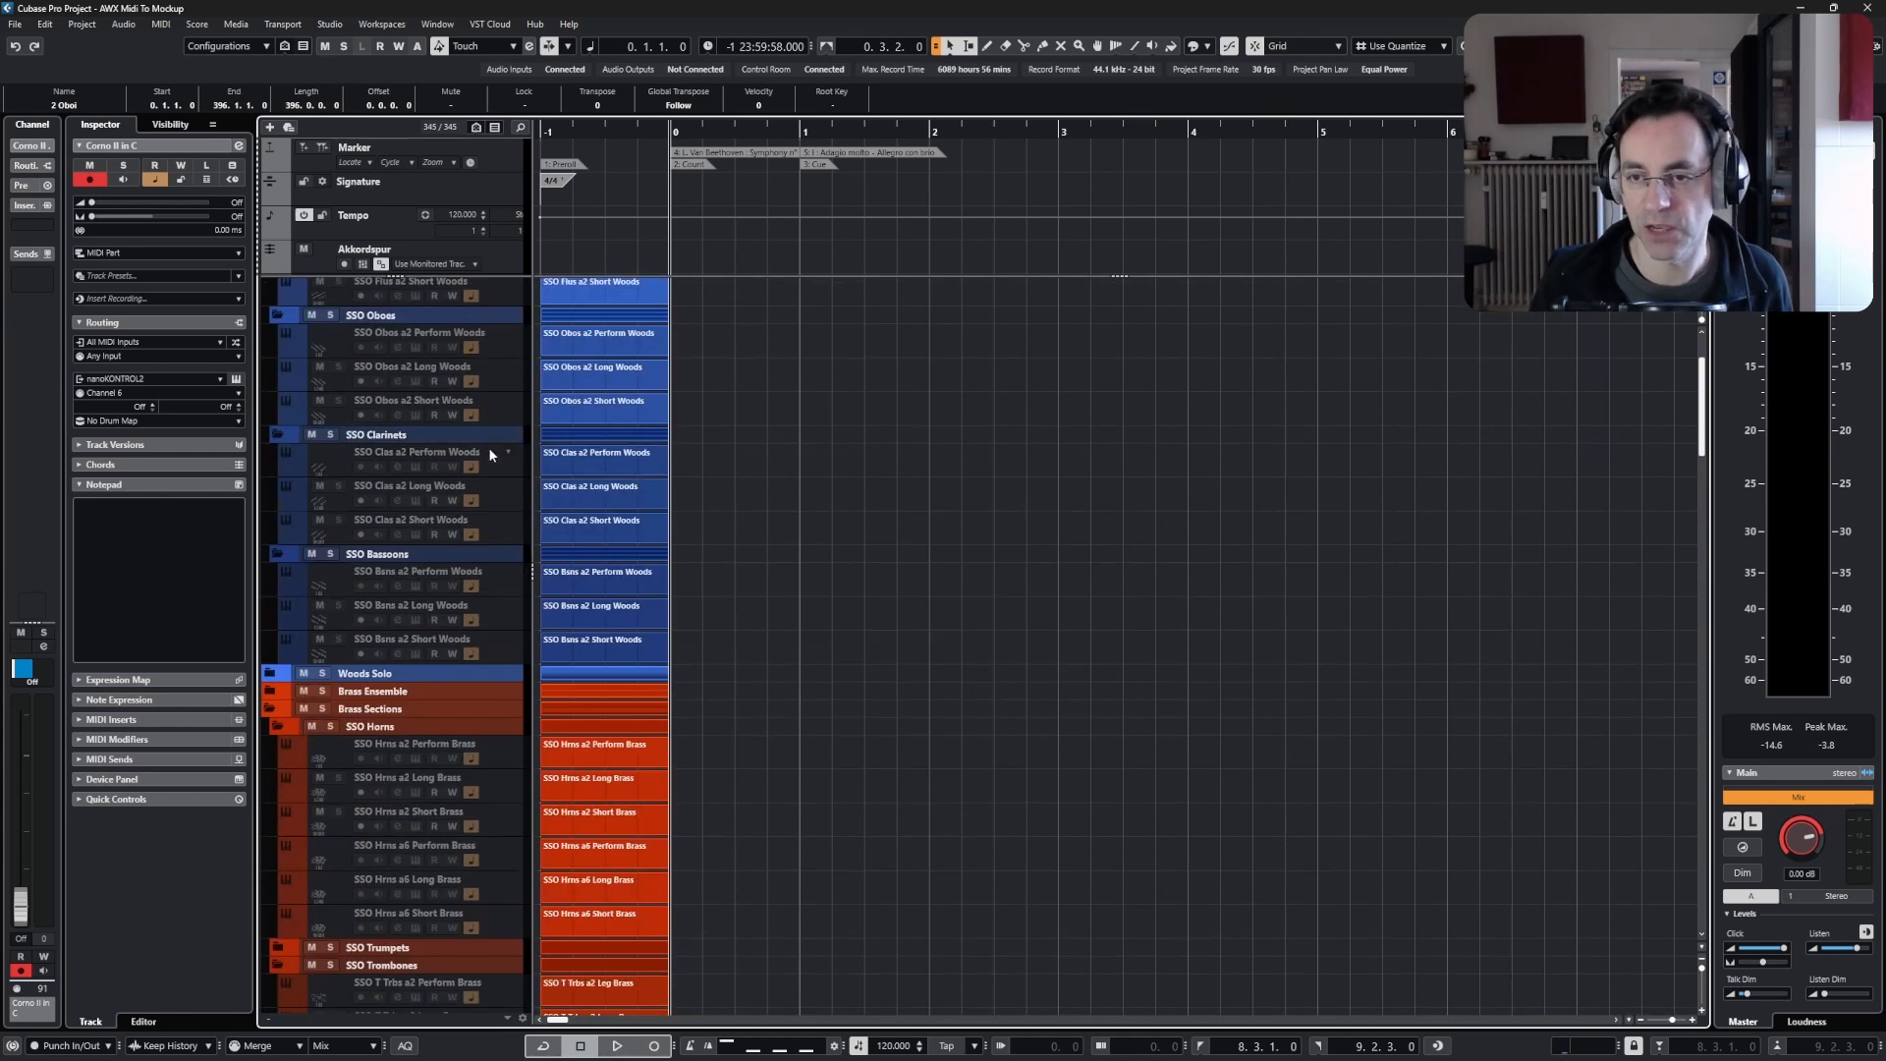
pyautogui.click(502, 801)
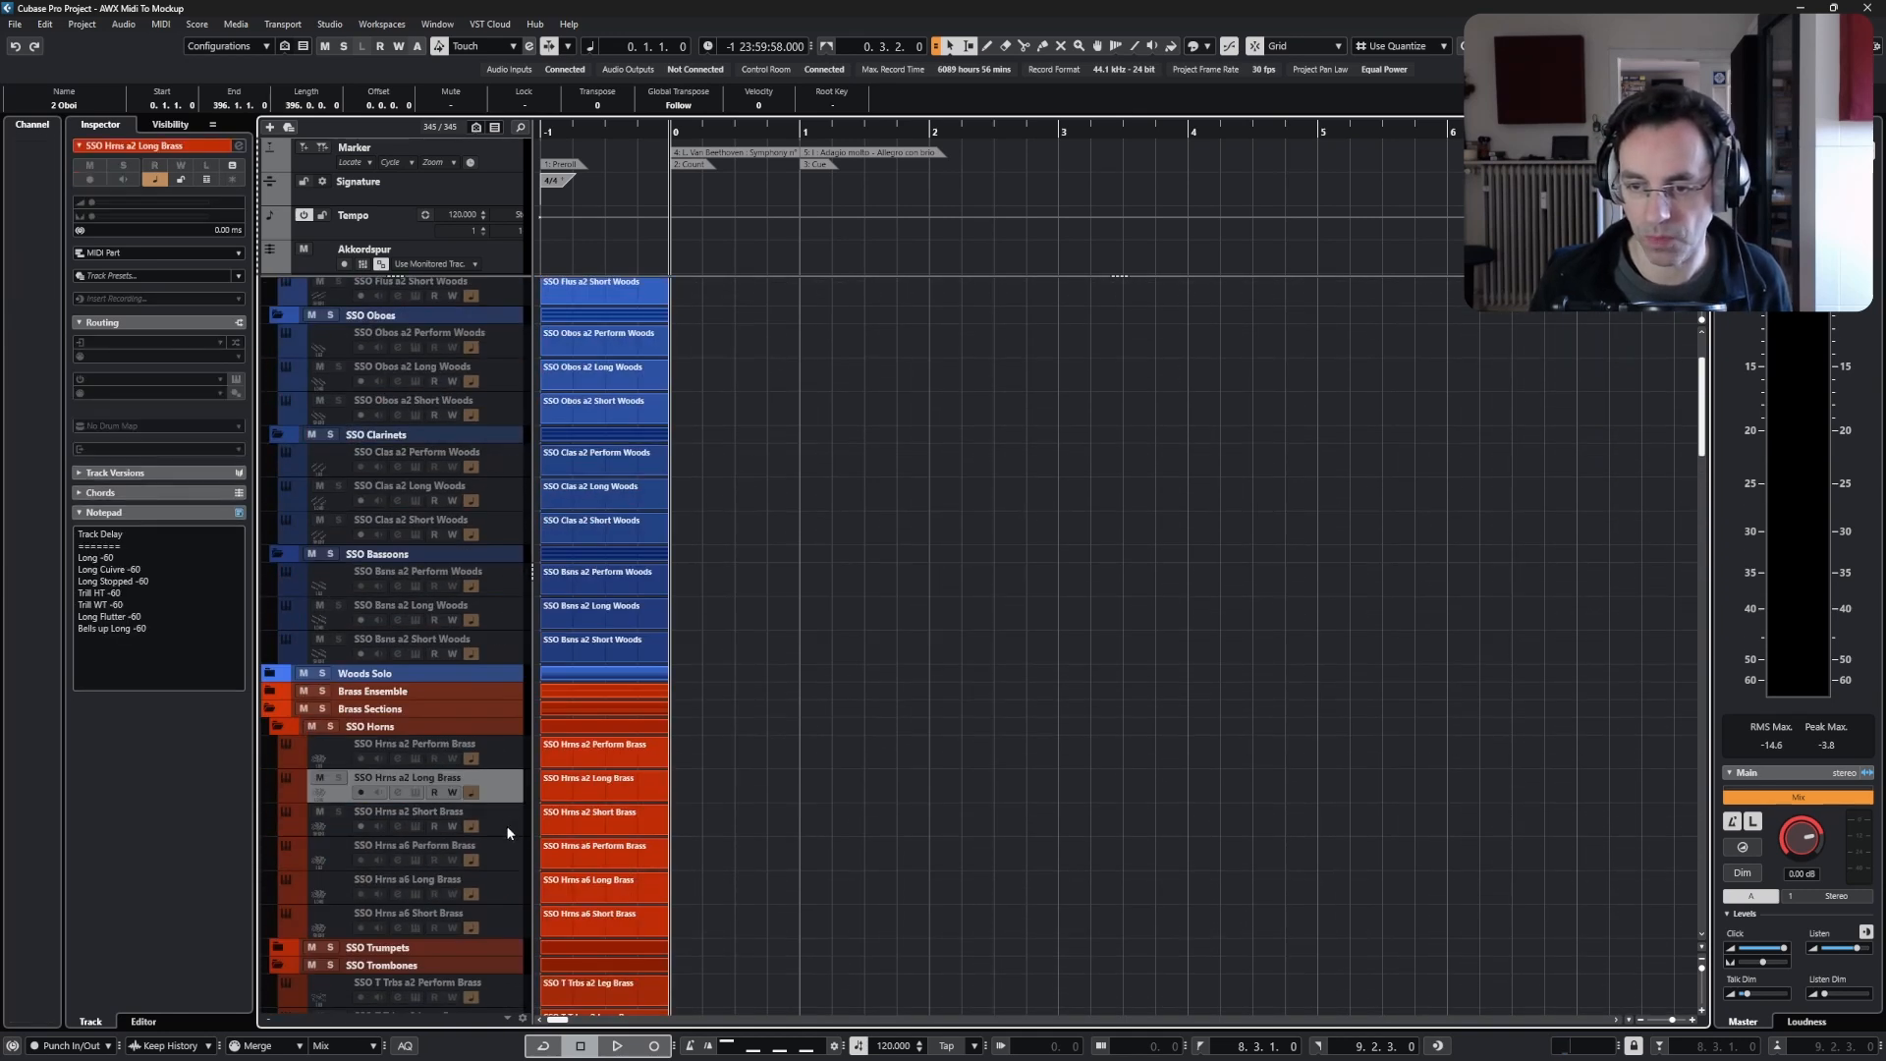
pyautogui.click(509, 831)
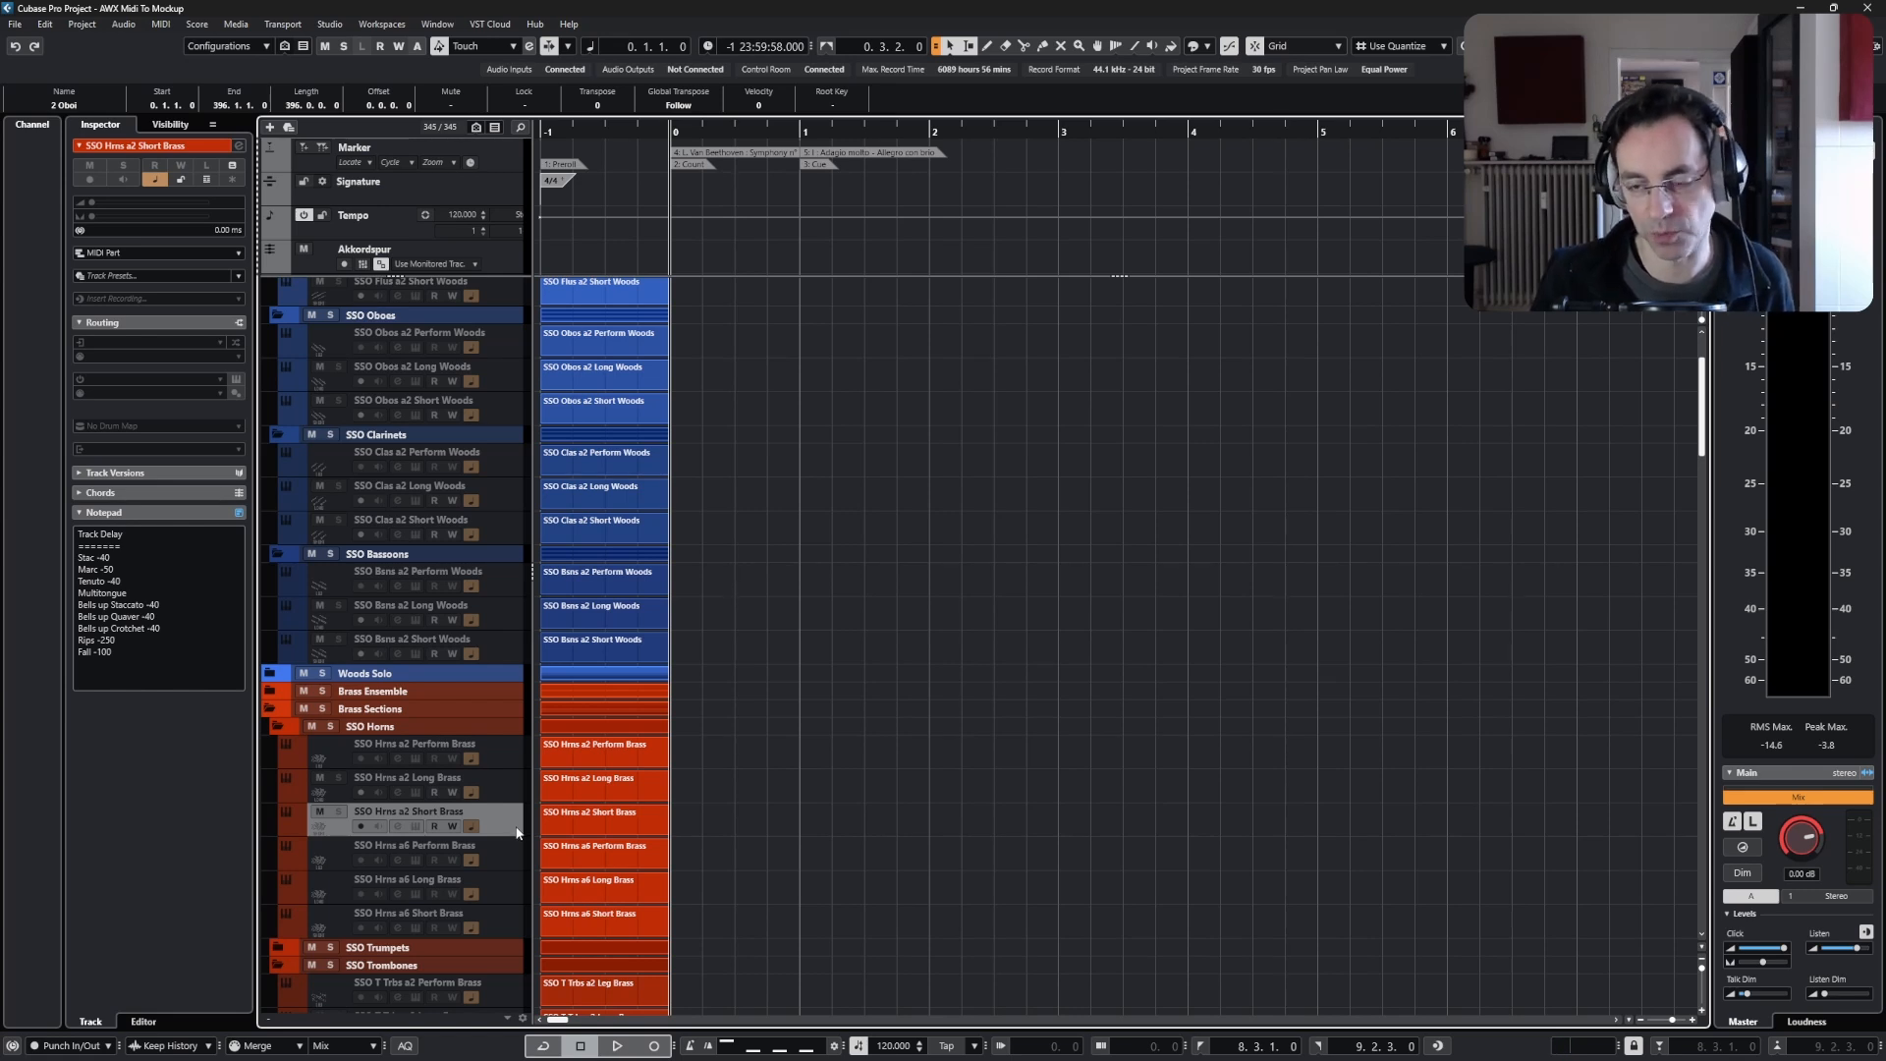
pyautogui.hotkey('ctrl', 'shift', 'i')
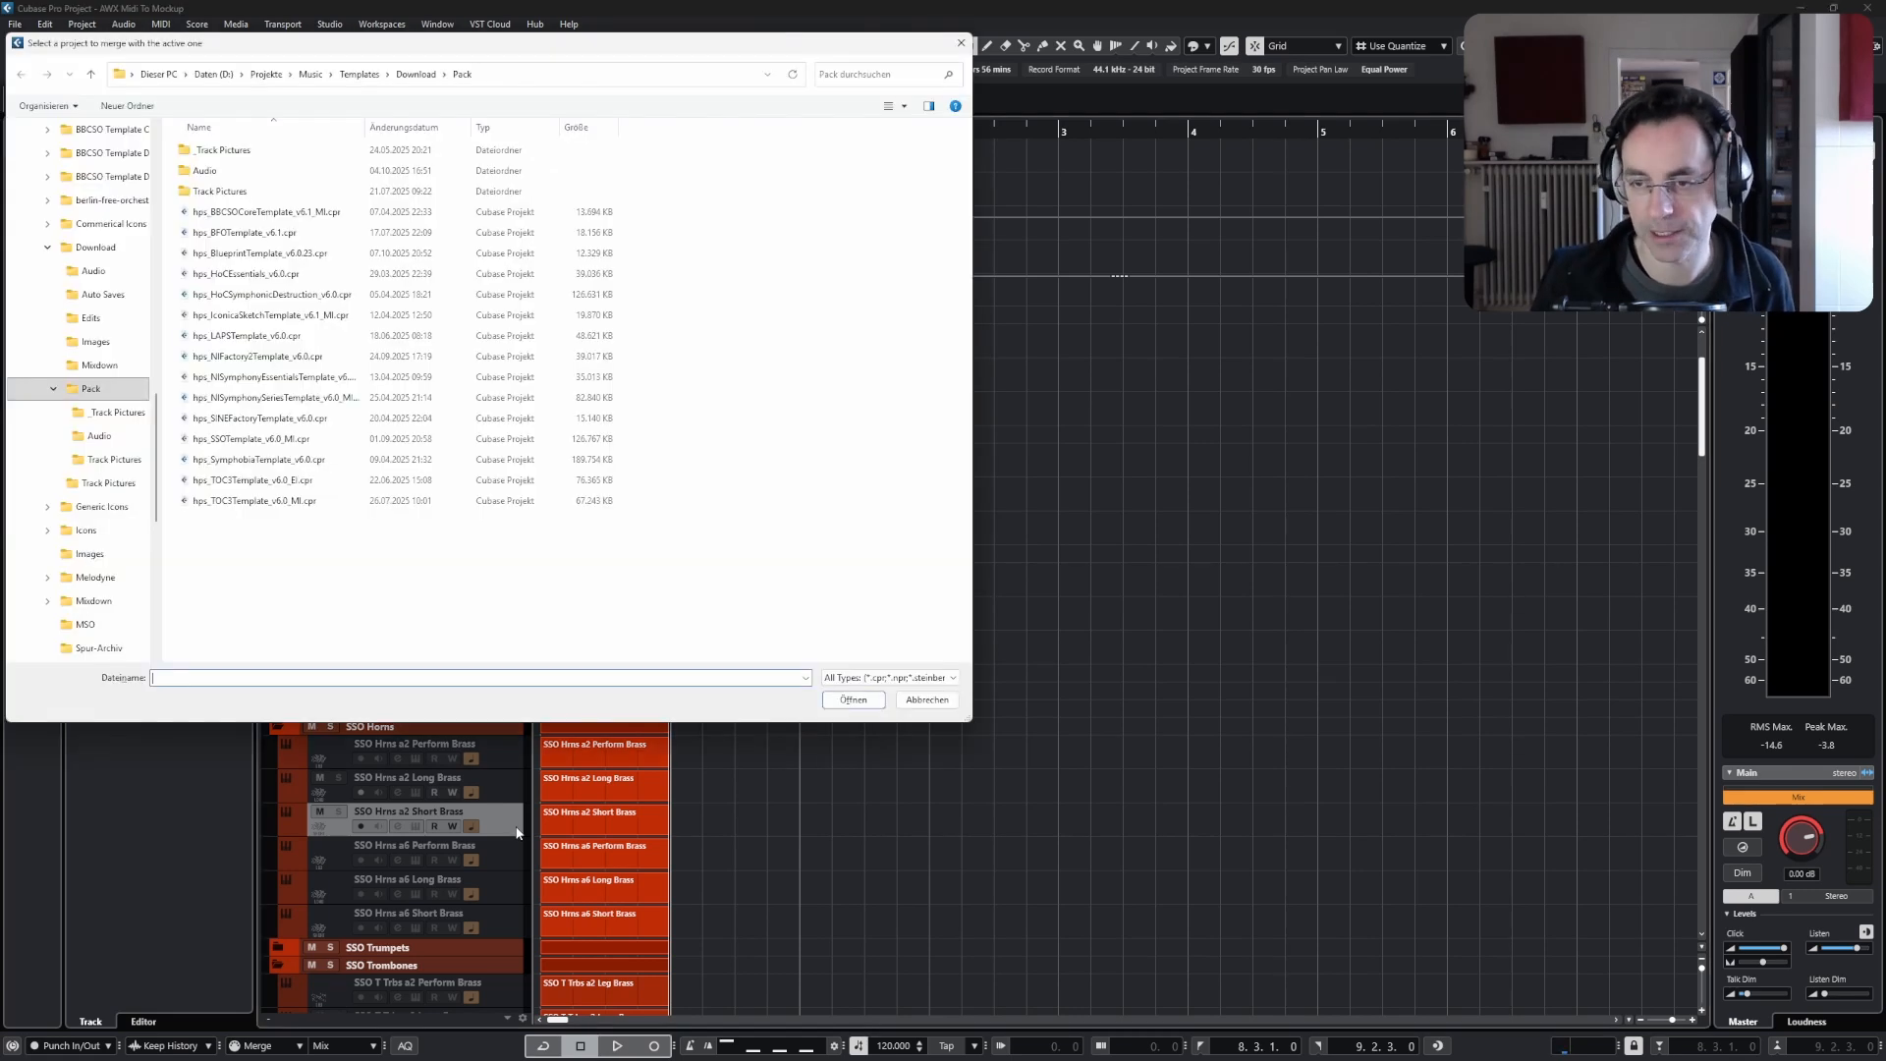
pyautogui.doubleClick(255, 439)
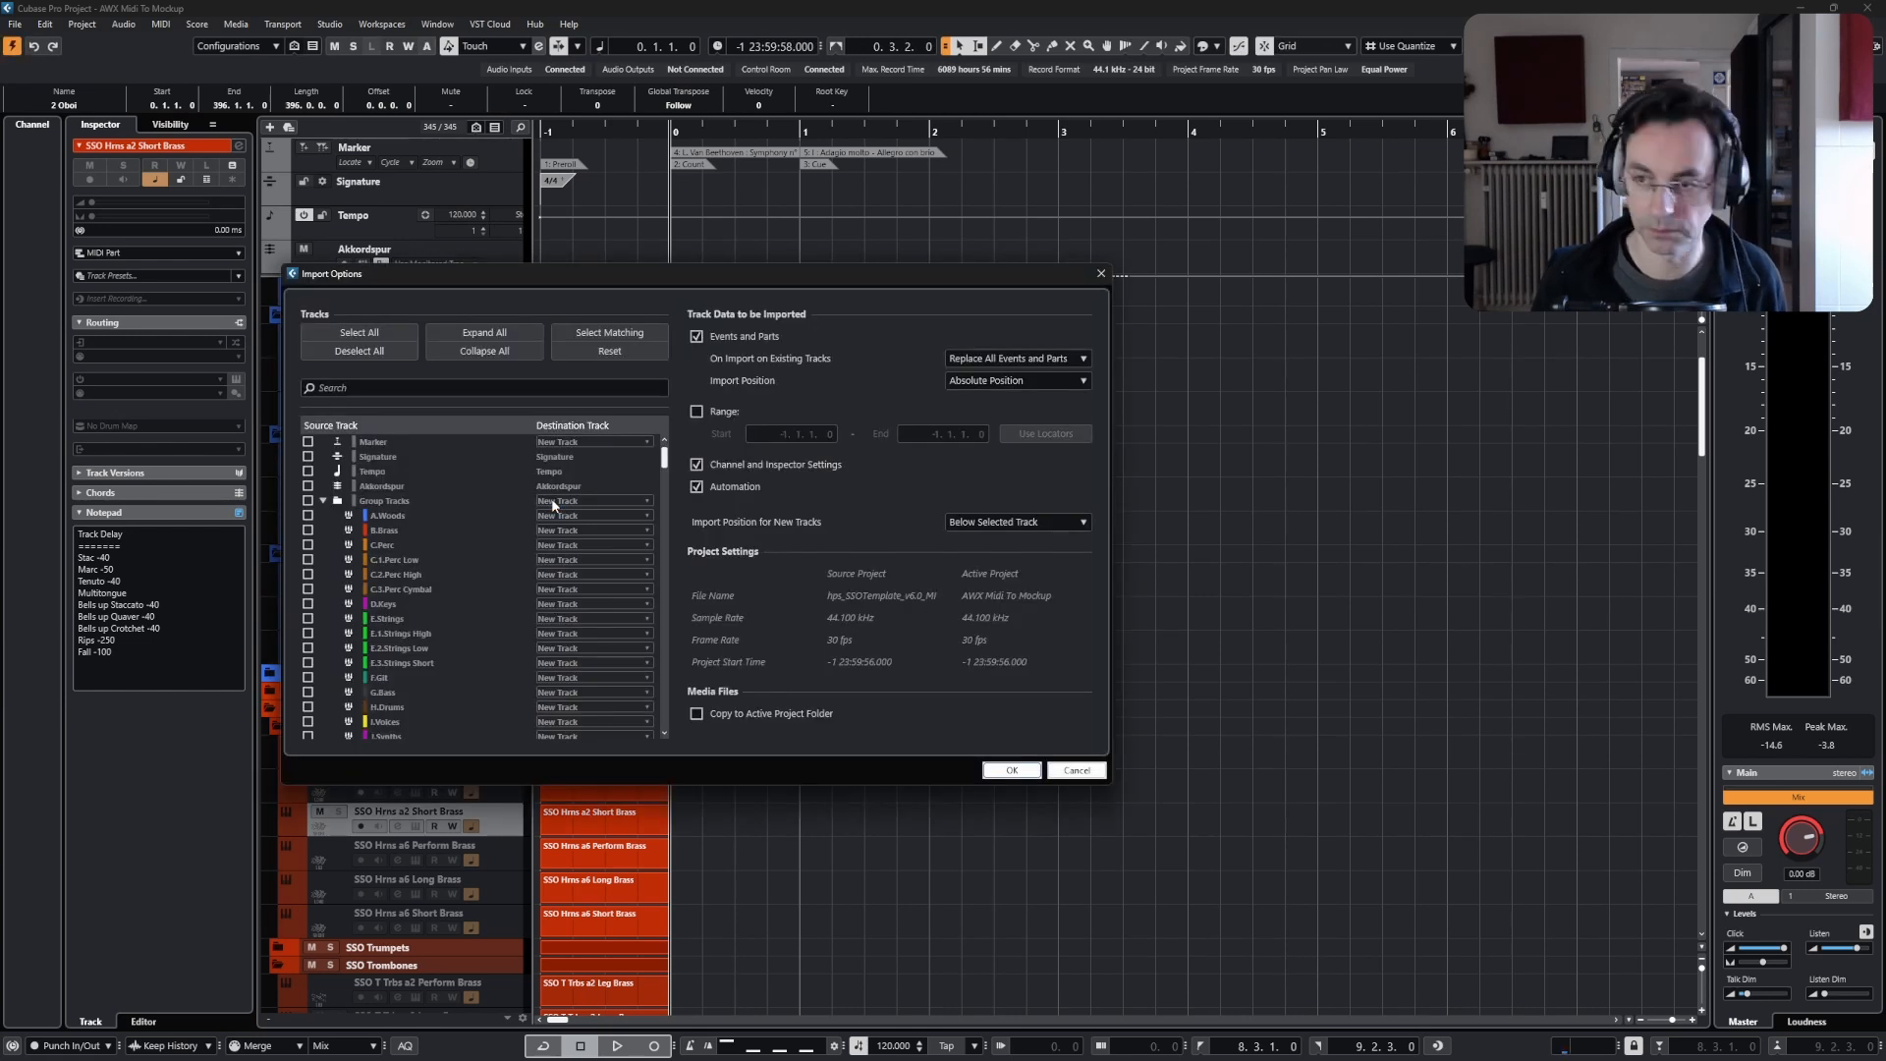
# - Filter the source tracks by "hrn" and import SSO Hrns a2 Long Brass and SSO Hrns a2 Short Brass as new tracks
pyautogui.click(510, 390)
pyautogui.write('hr')
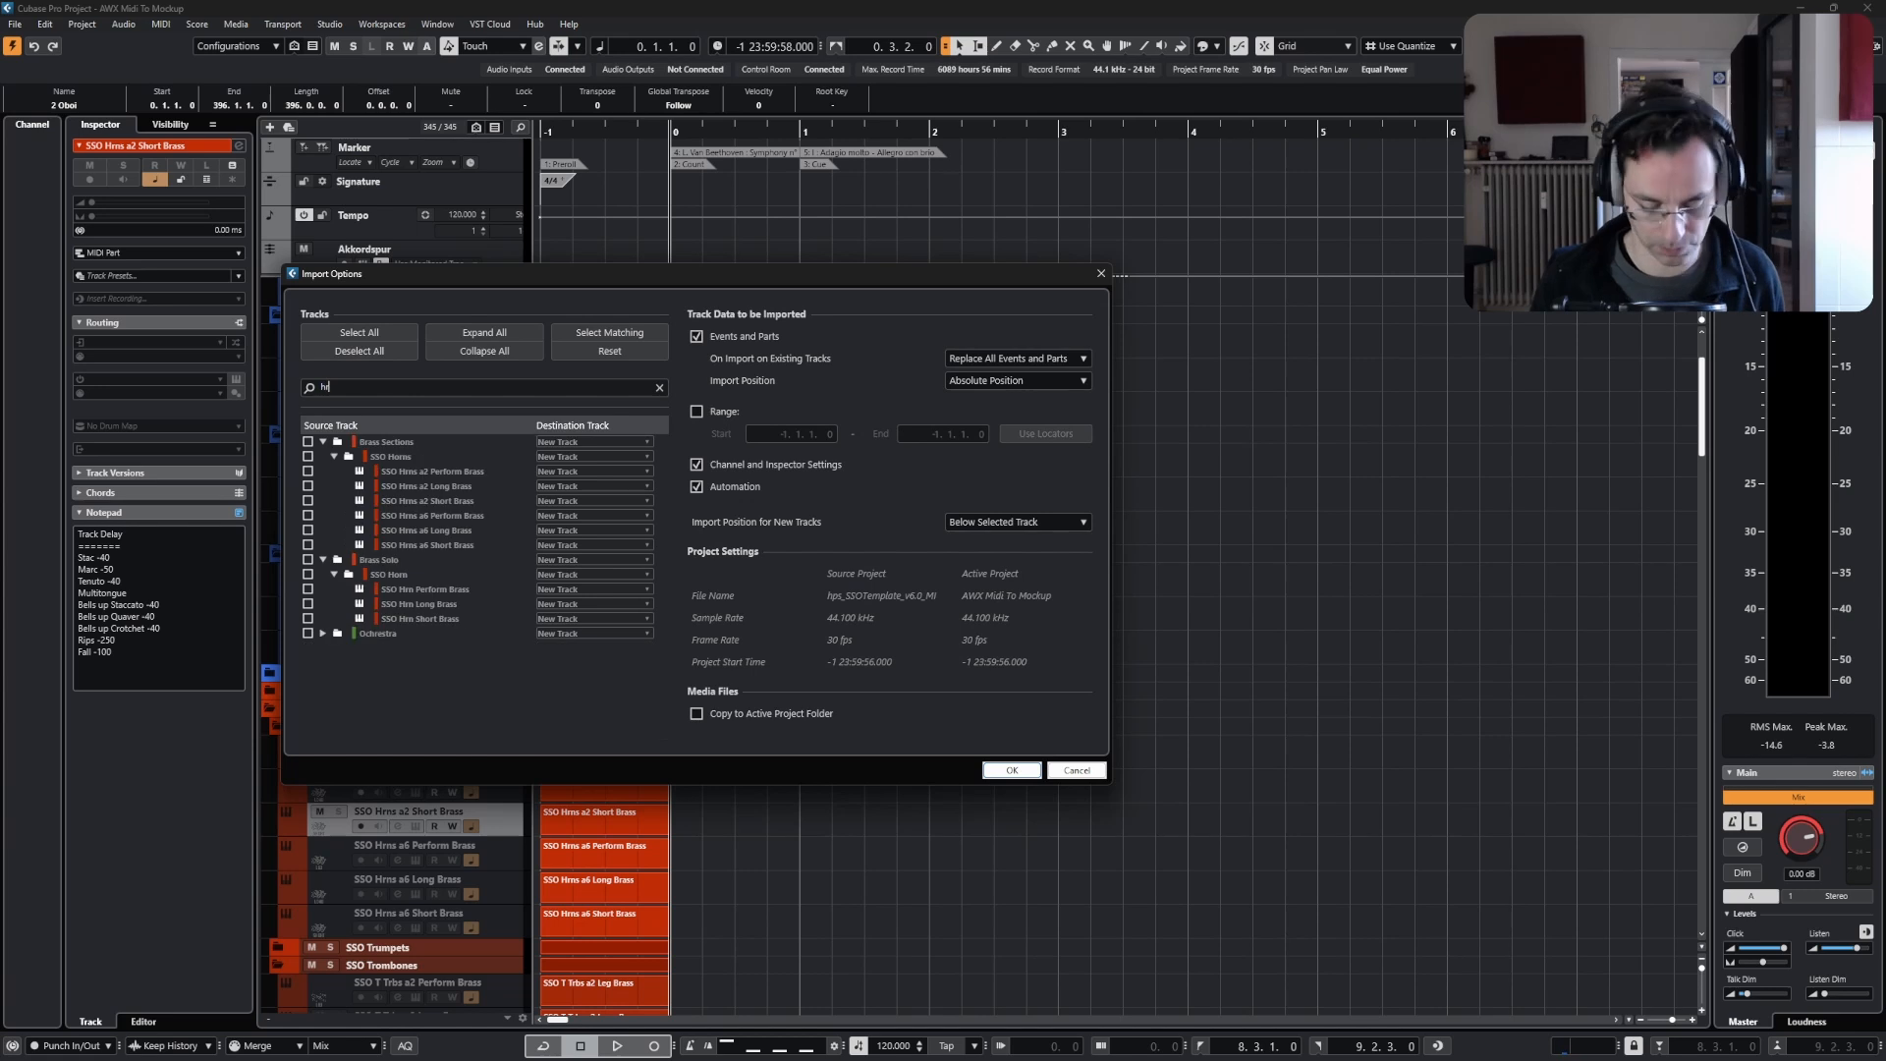
pyautogui.write('n')
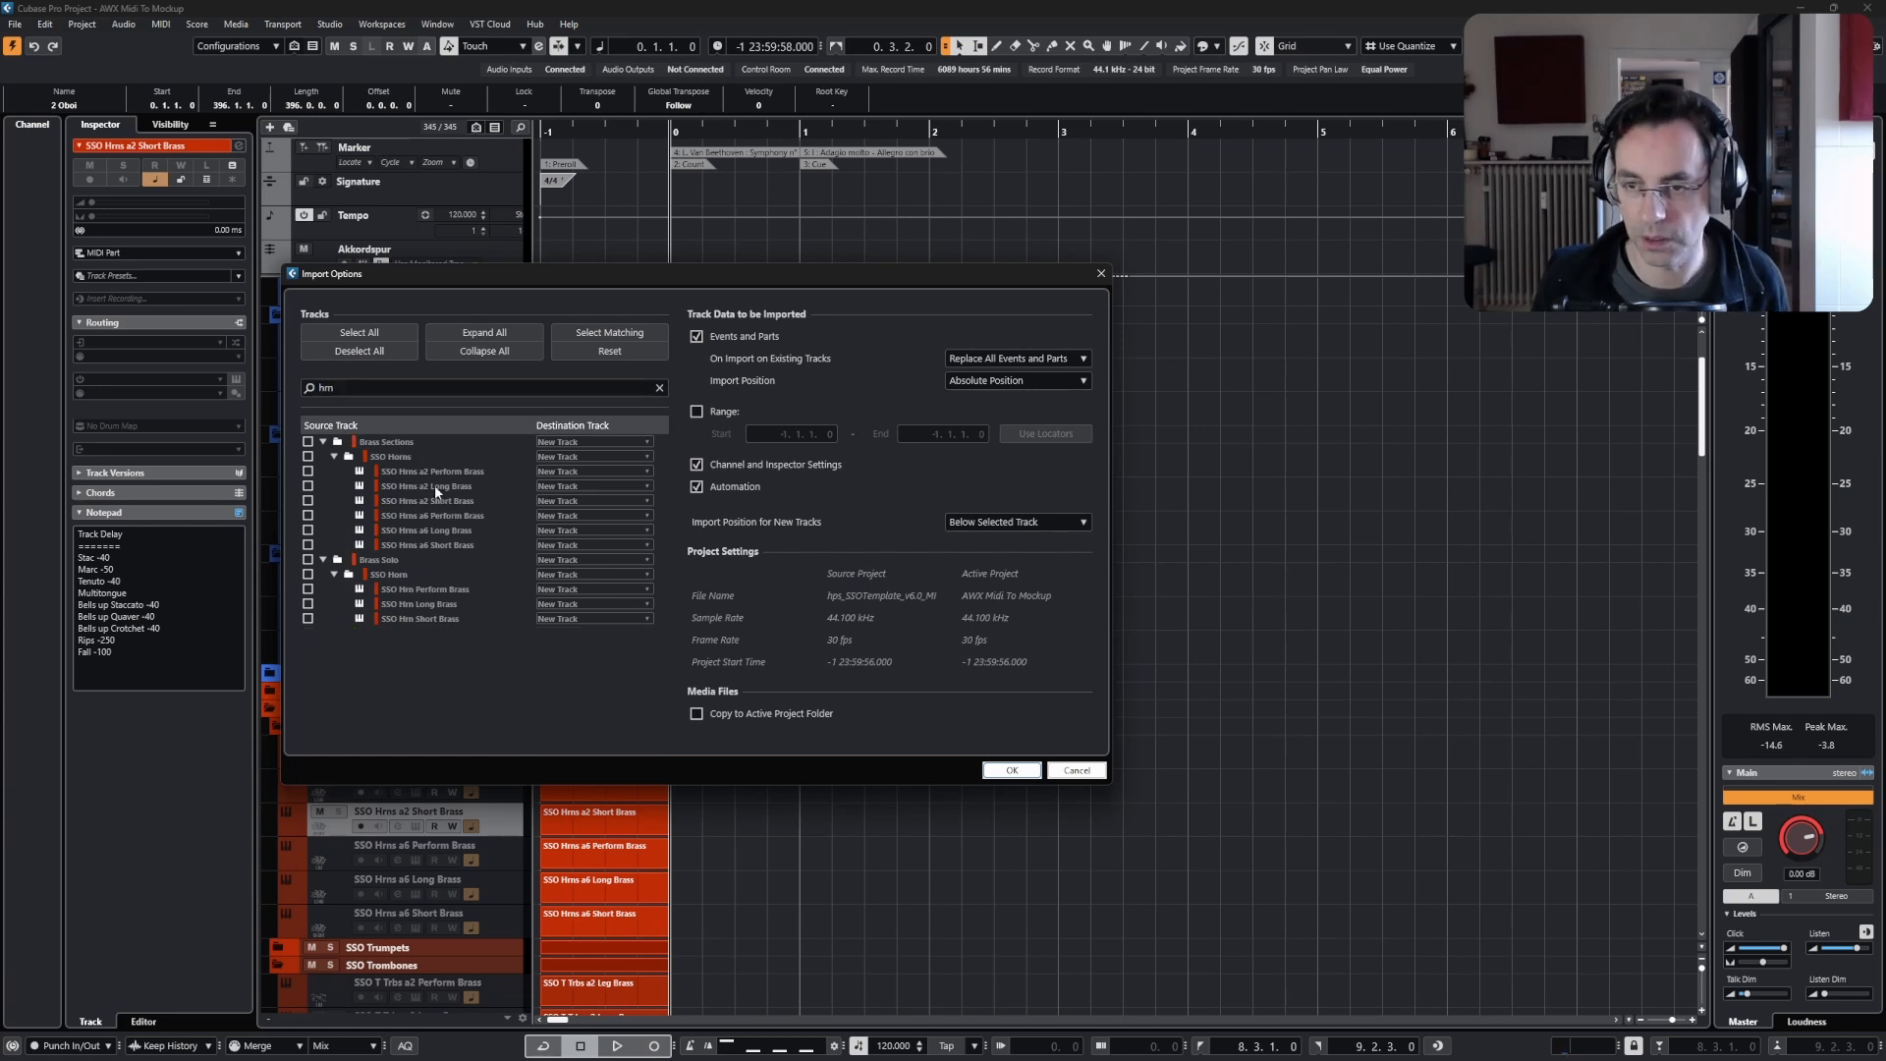
pyautogui.click(307, 486)
pyautogui.click(307, 501)
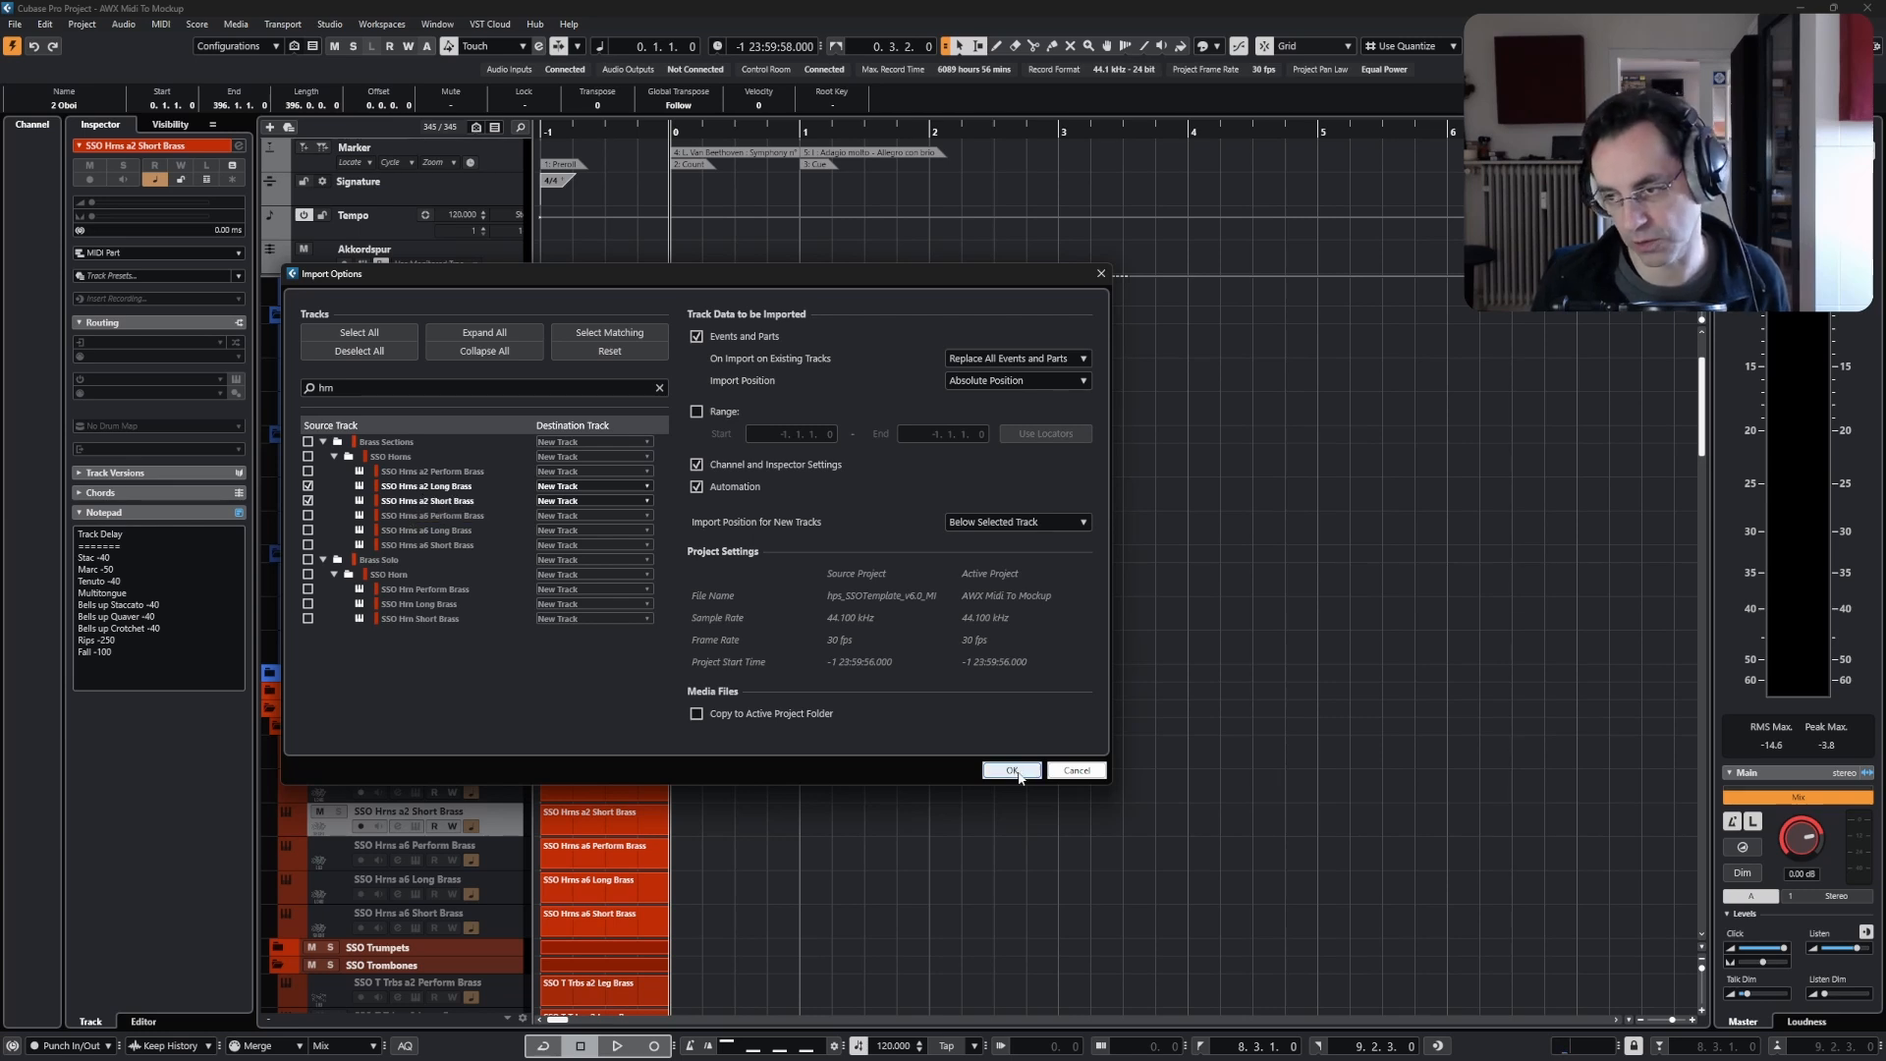
pyautogui.click(1012, 771)
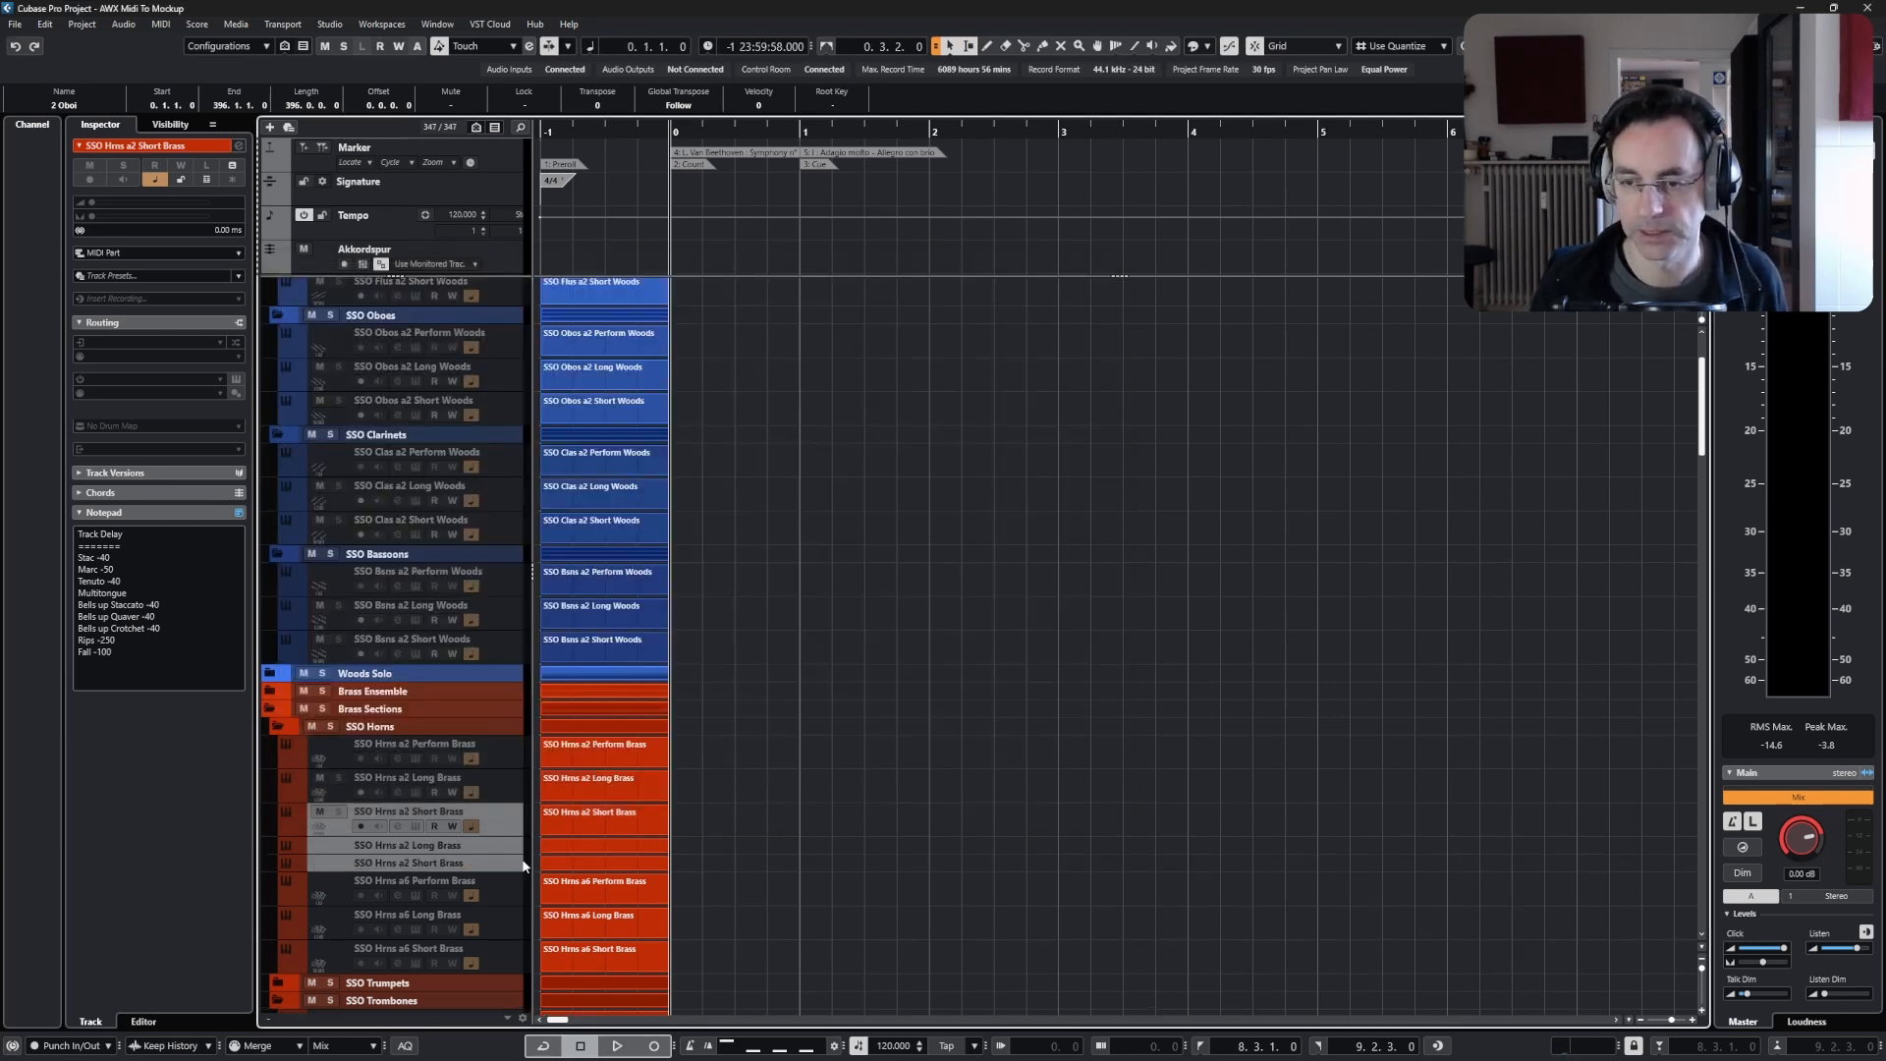
# - Select the two newly imported SSO Hrns a2 tracks and enlarge them to the height of the neighbouring horn tracks
pyautogui.click(324, 849)
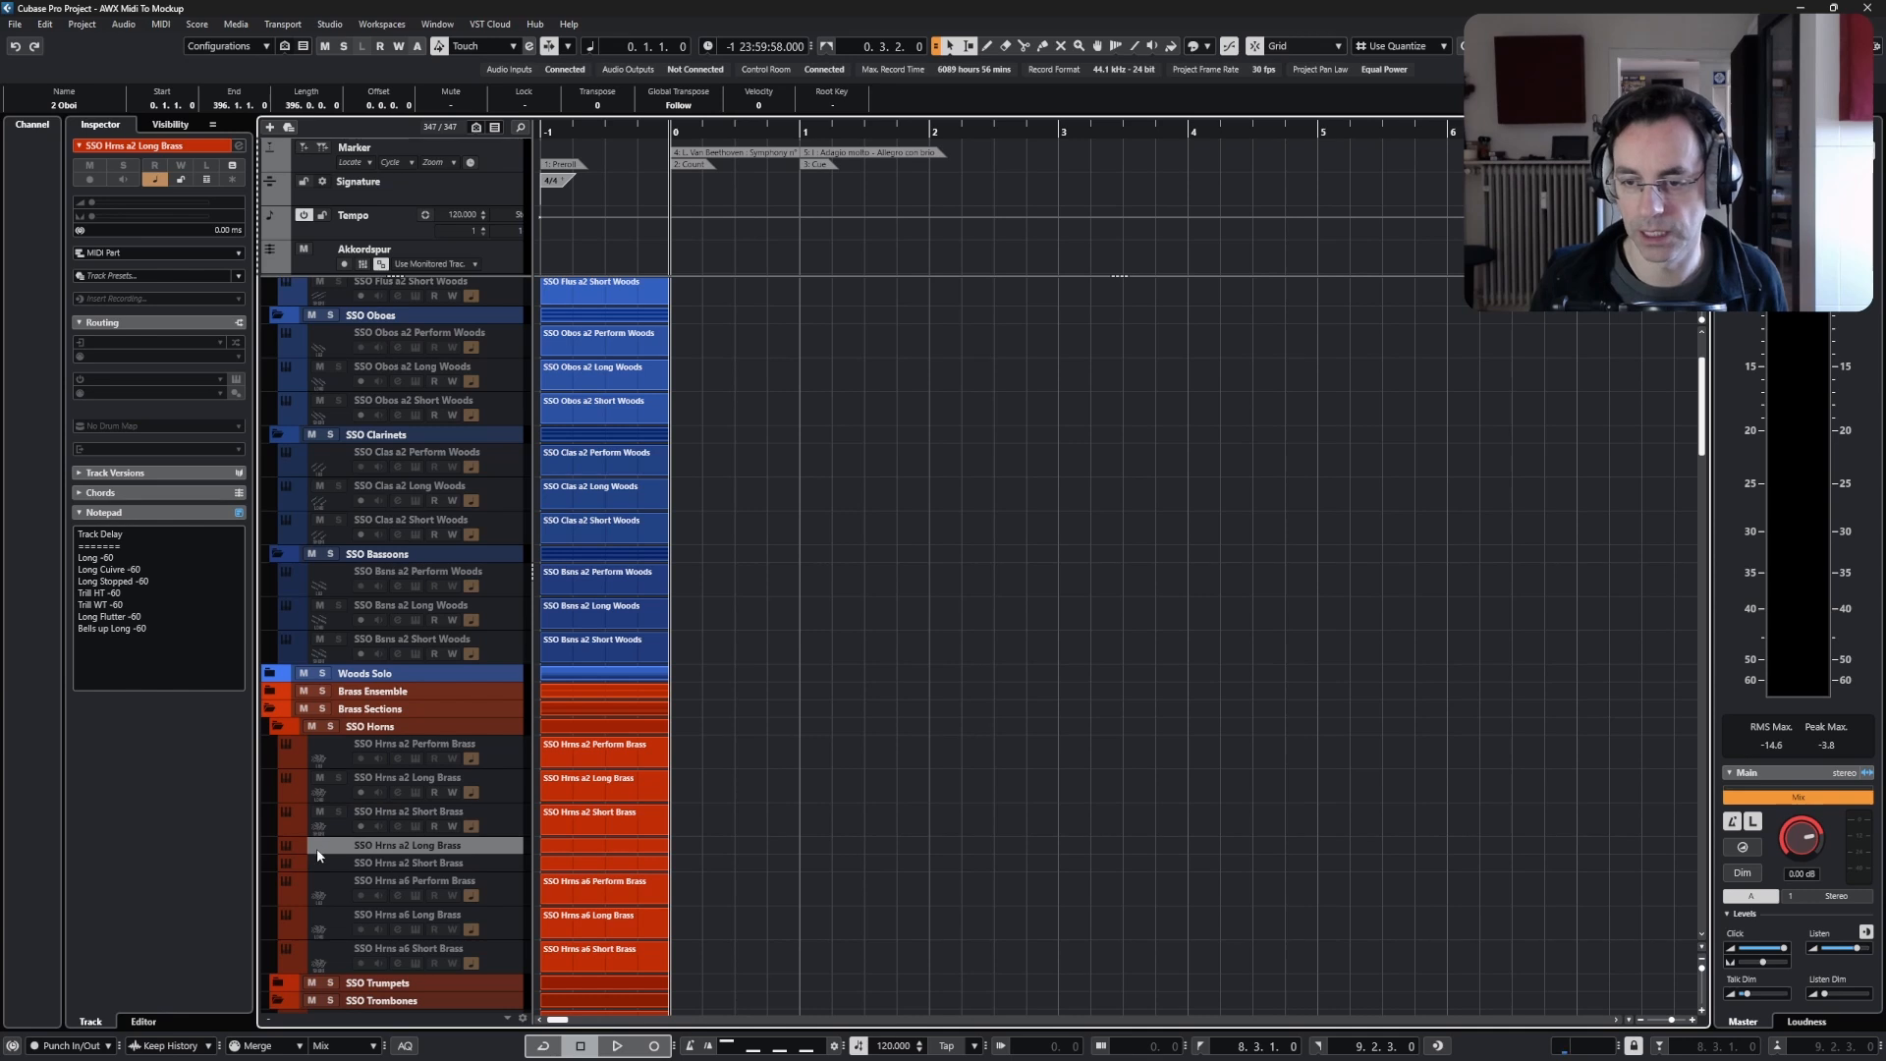
pyautogui.hotkey('shift', 'Down')
pyautogui.hotkey('shift', 'Down')
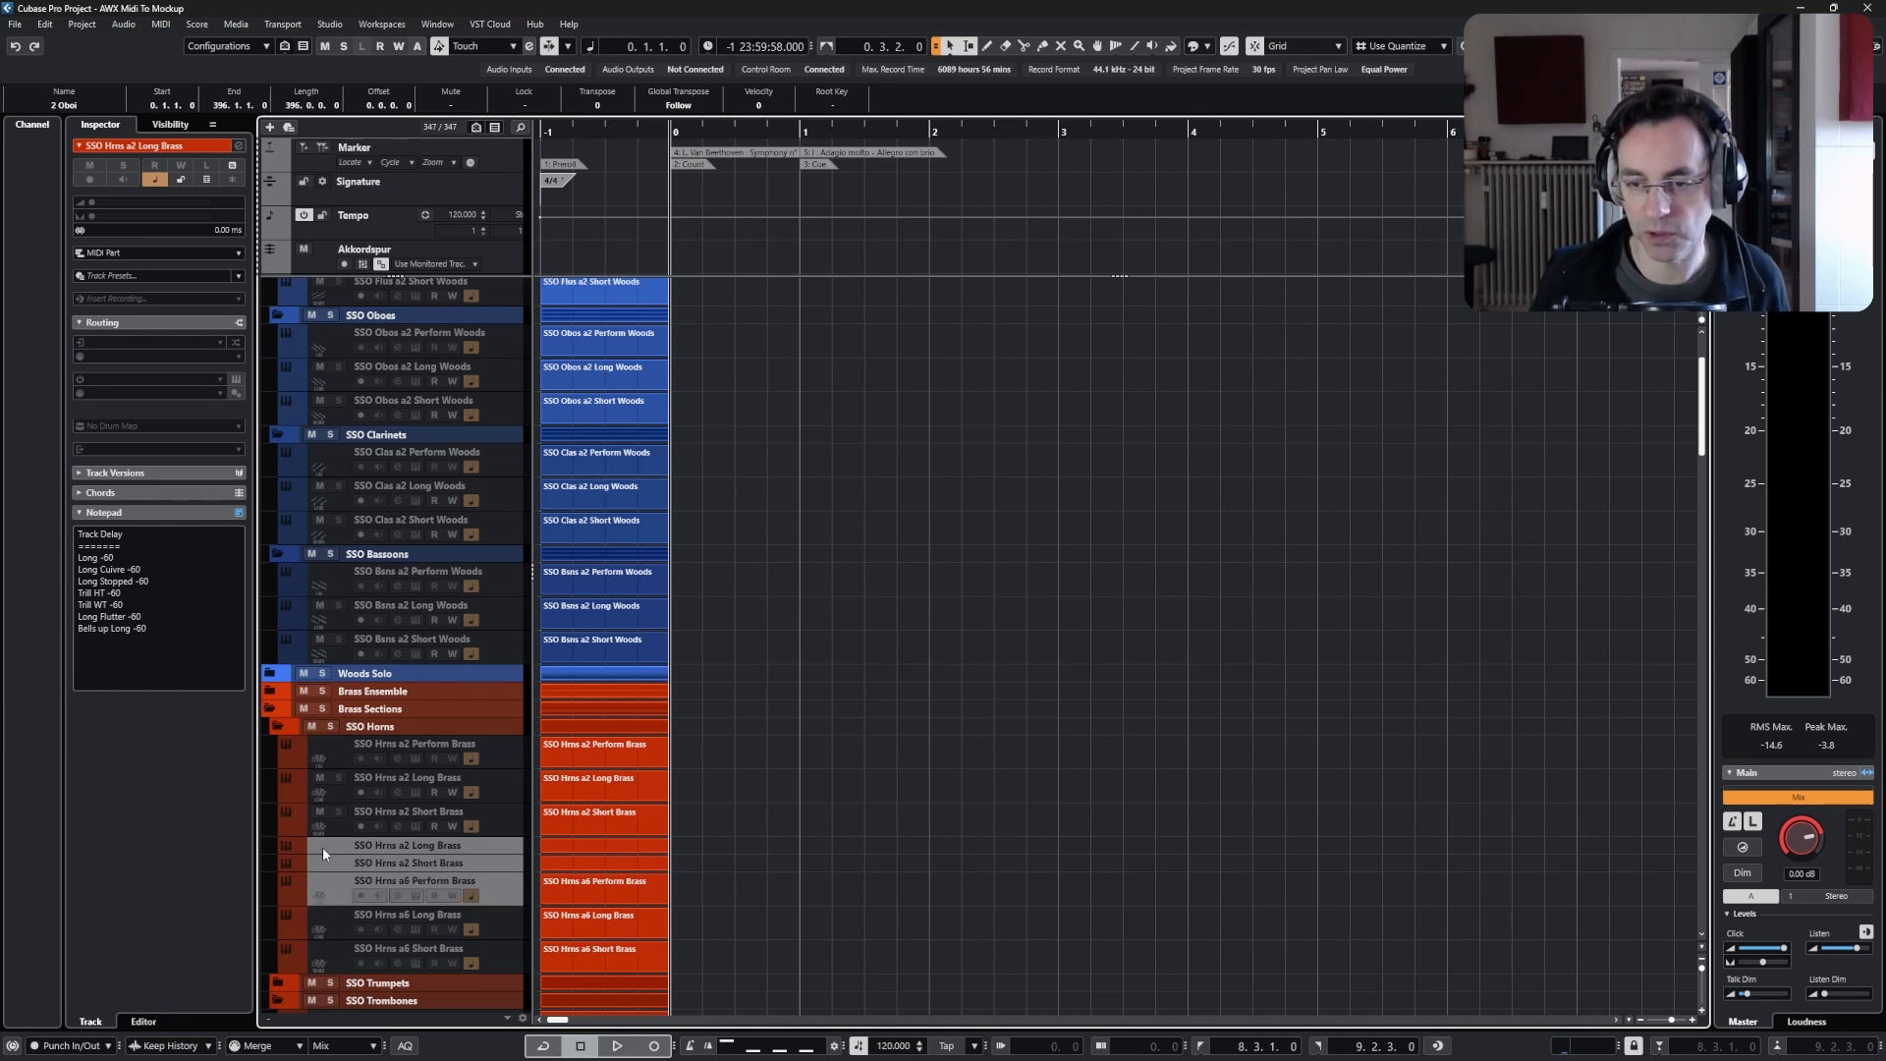
pyautogui.click(322, 846)
pyautogui.hotkey('shift', 'Down')
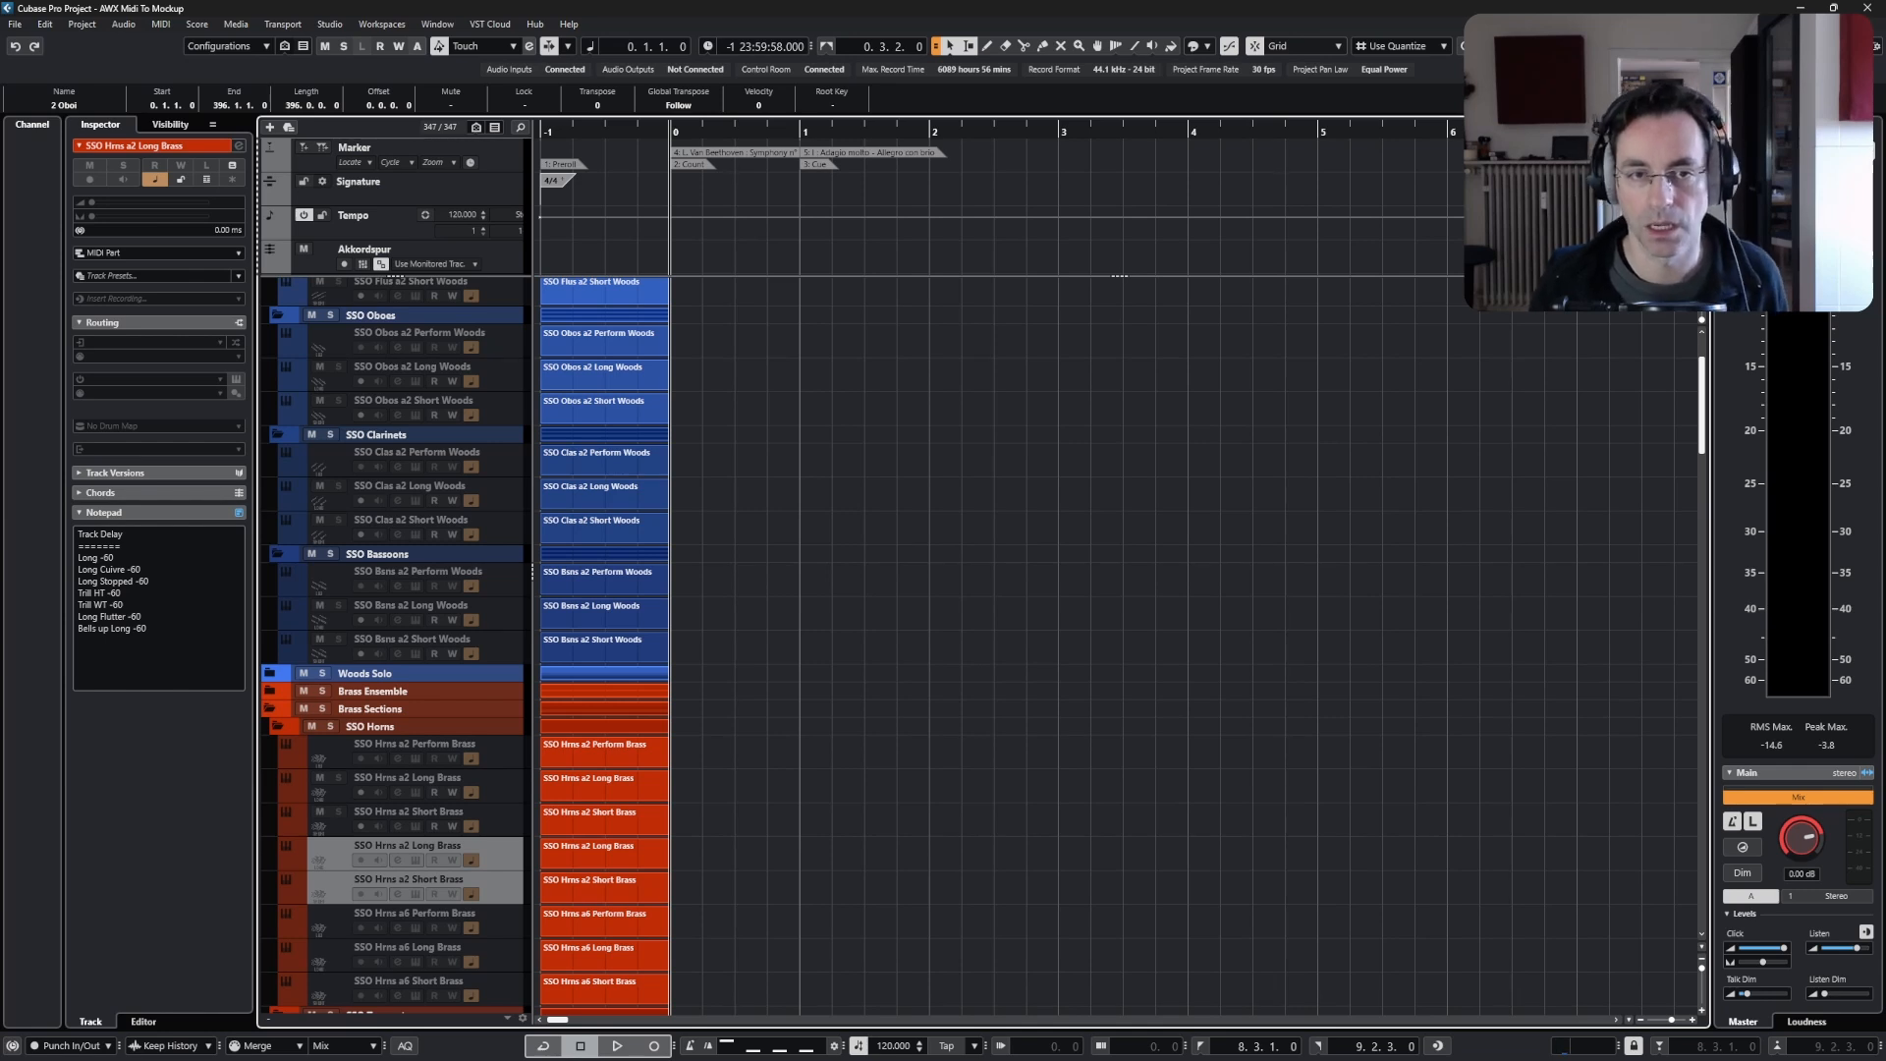
# - Place the Contrabasse part on both the SSO Cb Long Strings and SSO Cb Short Strings tracks at bar 0
pyautogui.scroll(-5, 491, 757)
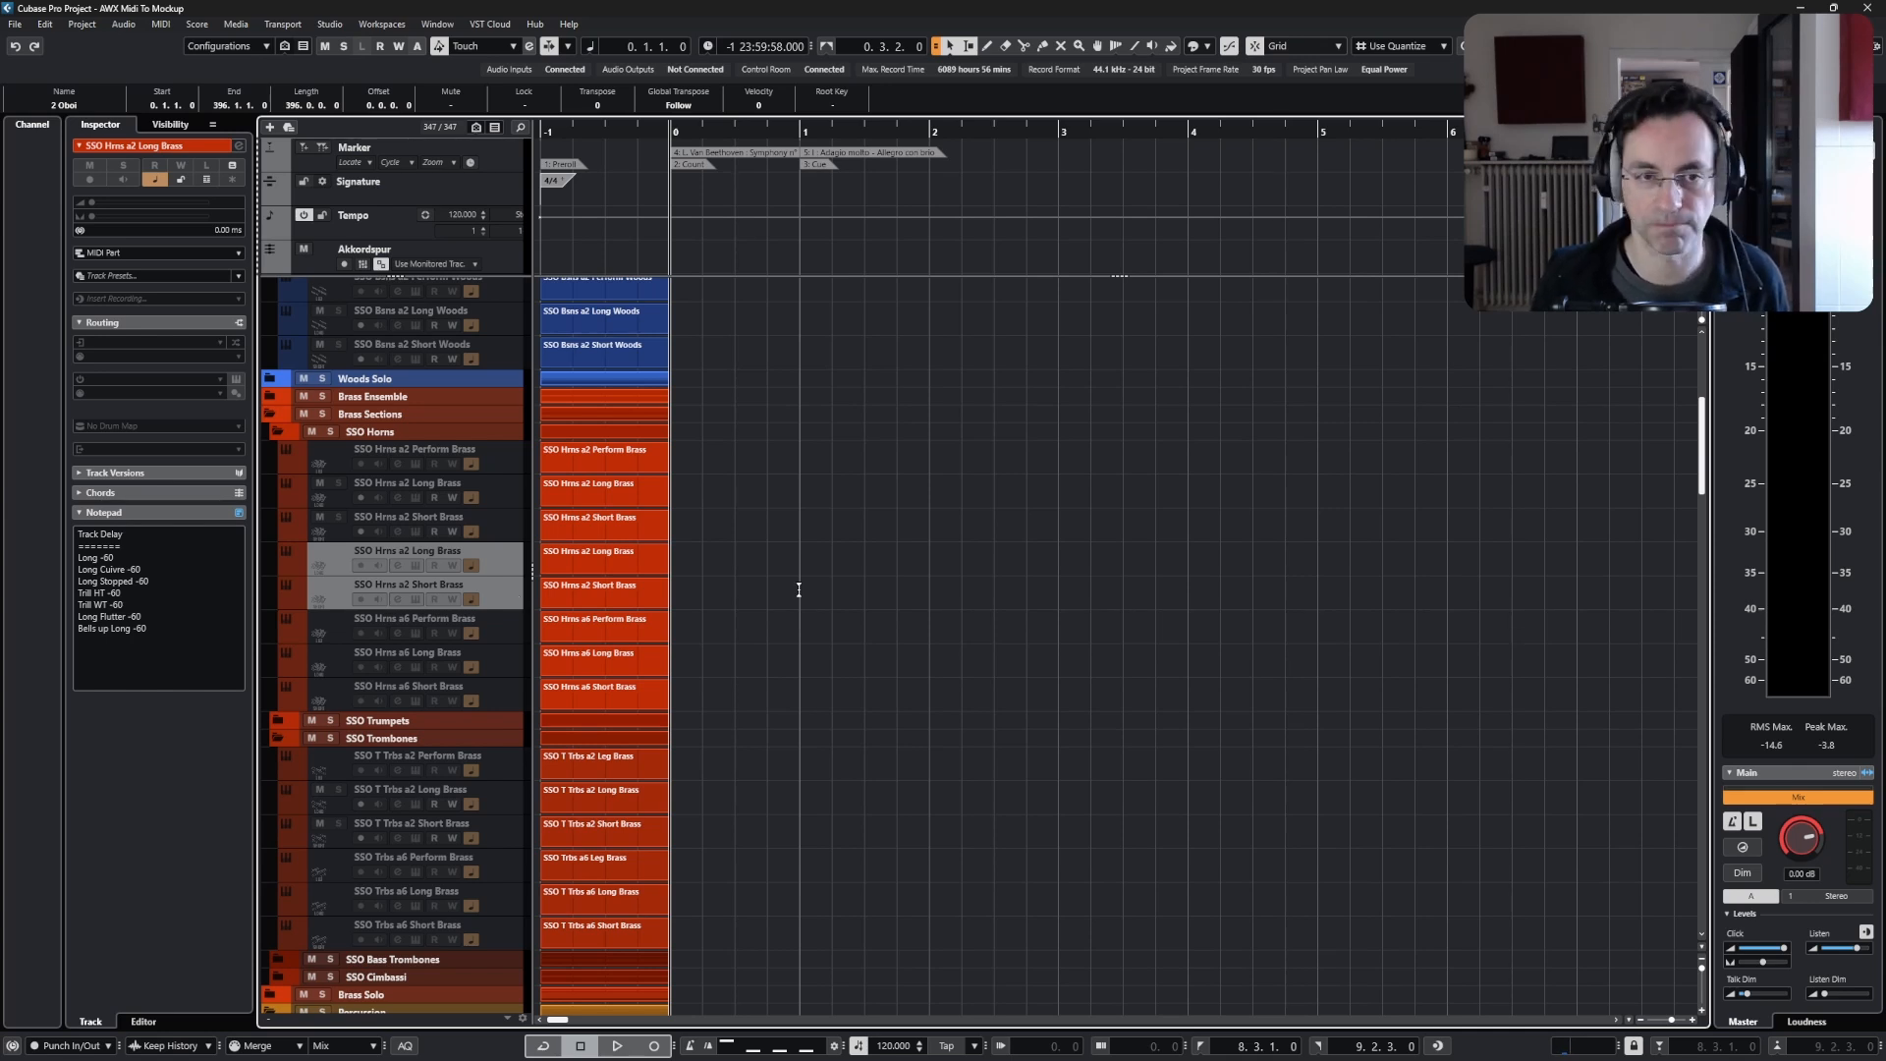
pyautogui.scroll(-10, 803, 678)
pyautogui.scroll(-10, 774, 680)
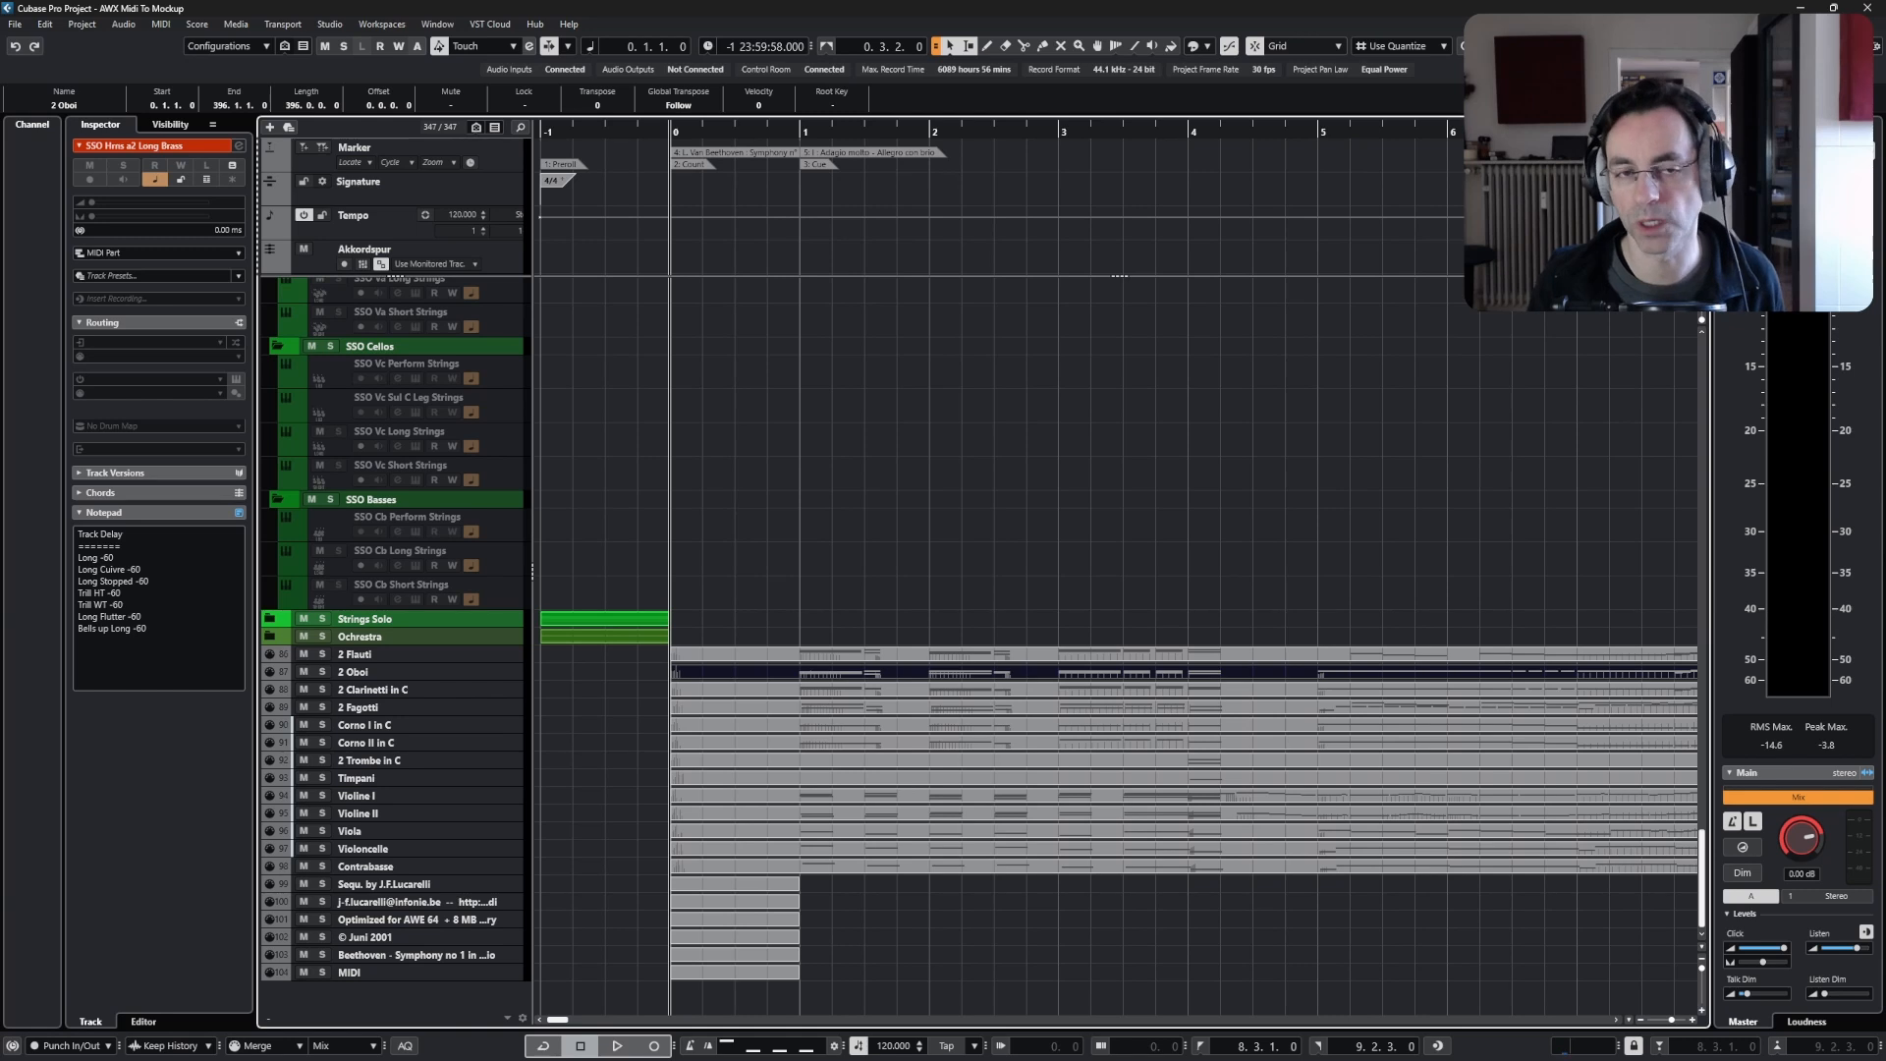
pyautogui.click(803, 860)
pyautogui.click(739, 872)
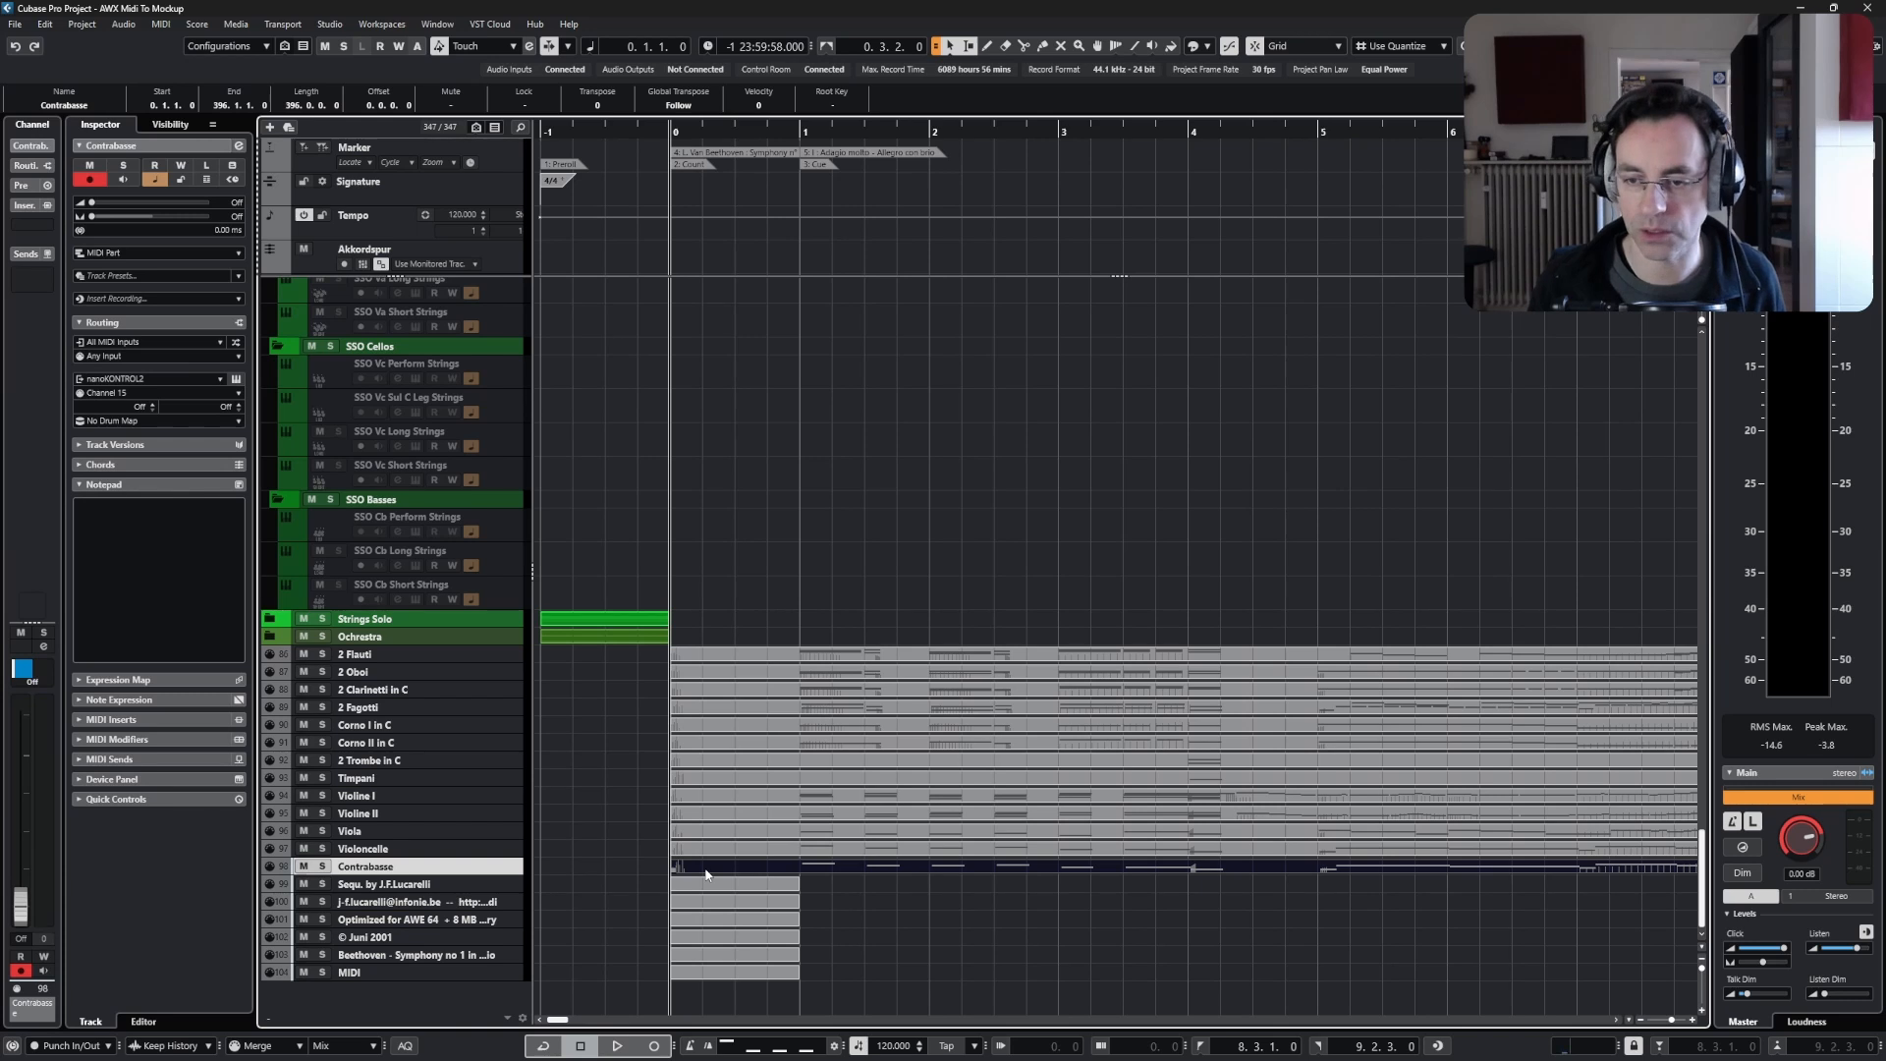
pyautogui.moveTo(706, 873); pyautogui.dragTo(708, 560)
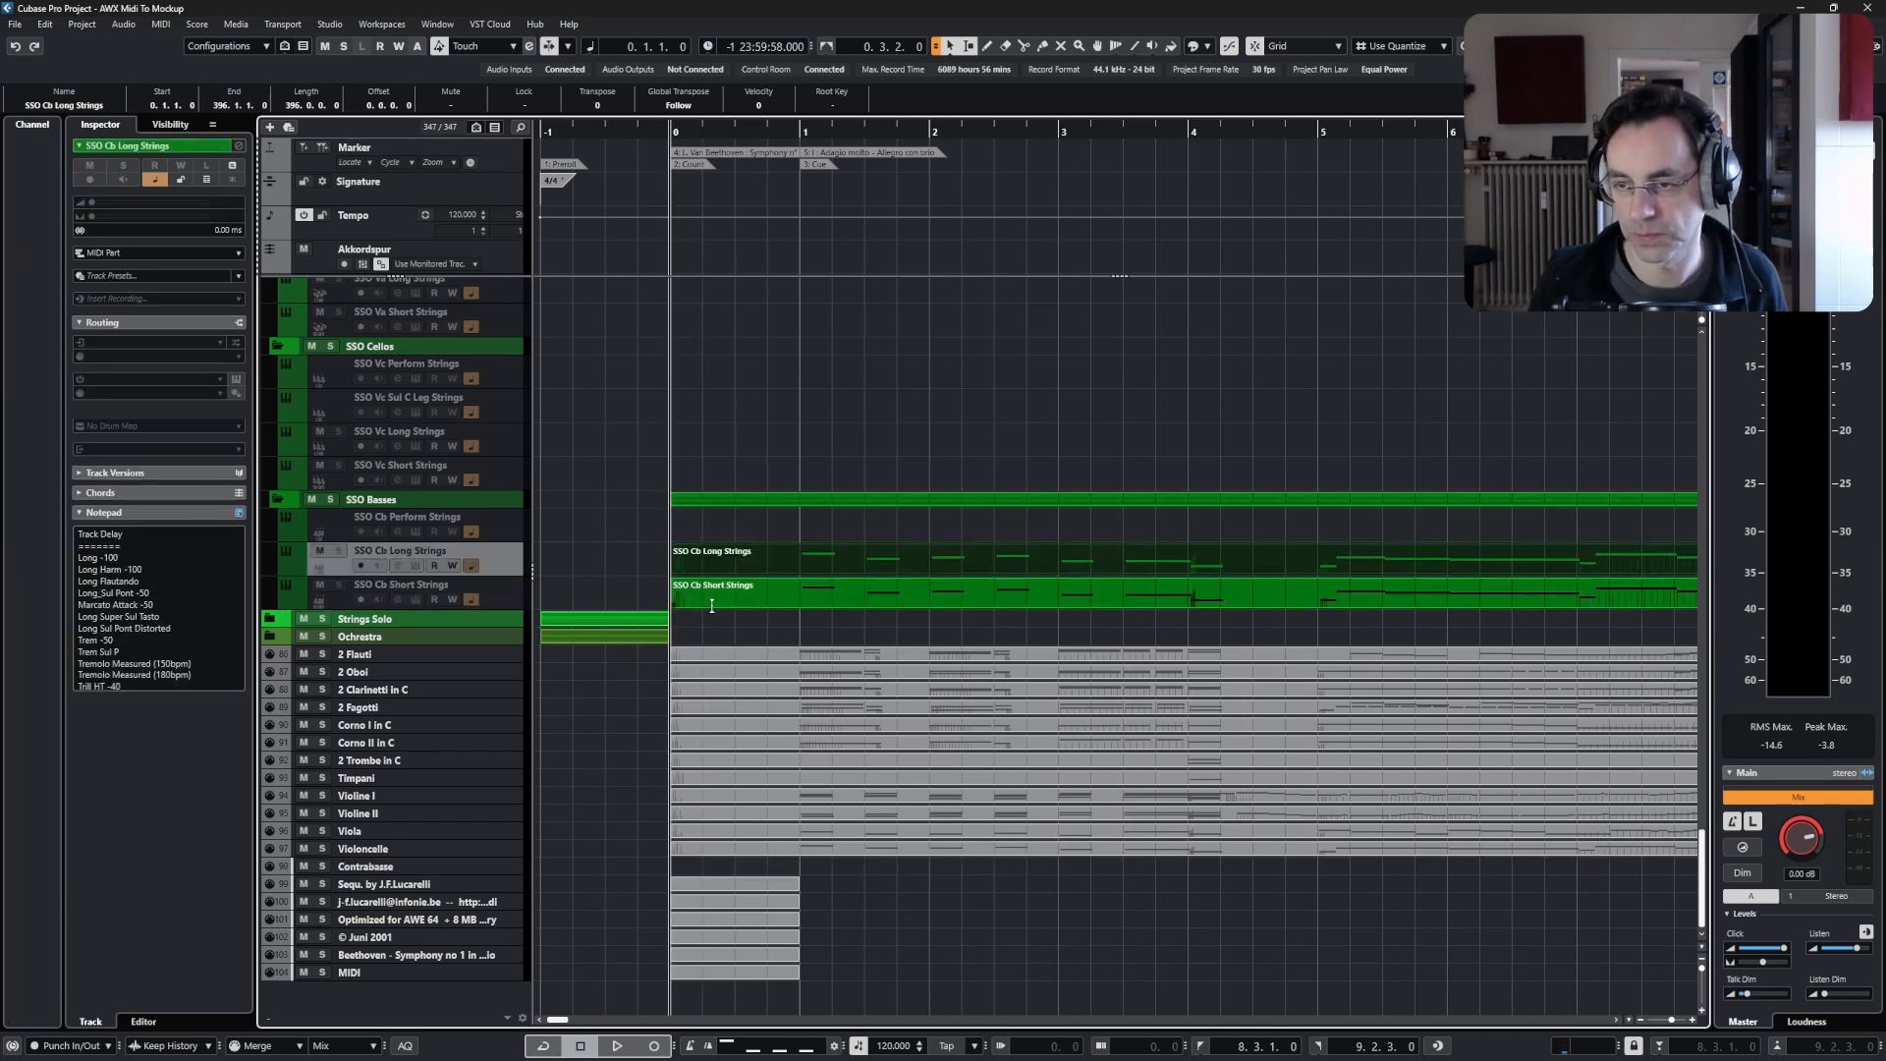
# - Place the Violoncello part on the SSO Vc Long and Short Strings tracks and the Viola part on SSO Va Long and Short Strings
pyautogui.click(722, 850)
pyautogui.moveTo(722, 848); pyautogui.dragTo(730, 441)
pyautogui.click(714, 834)
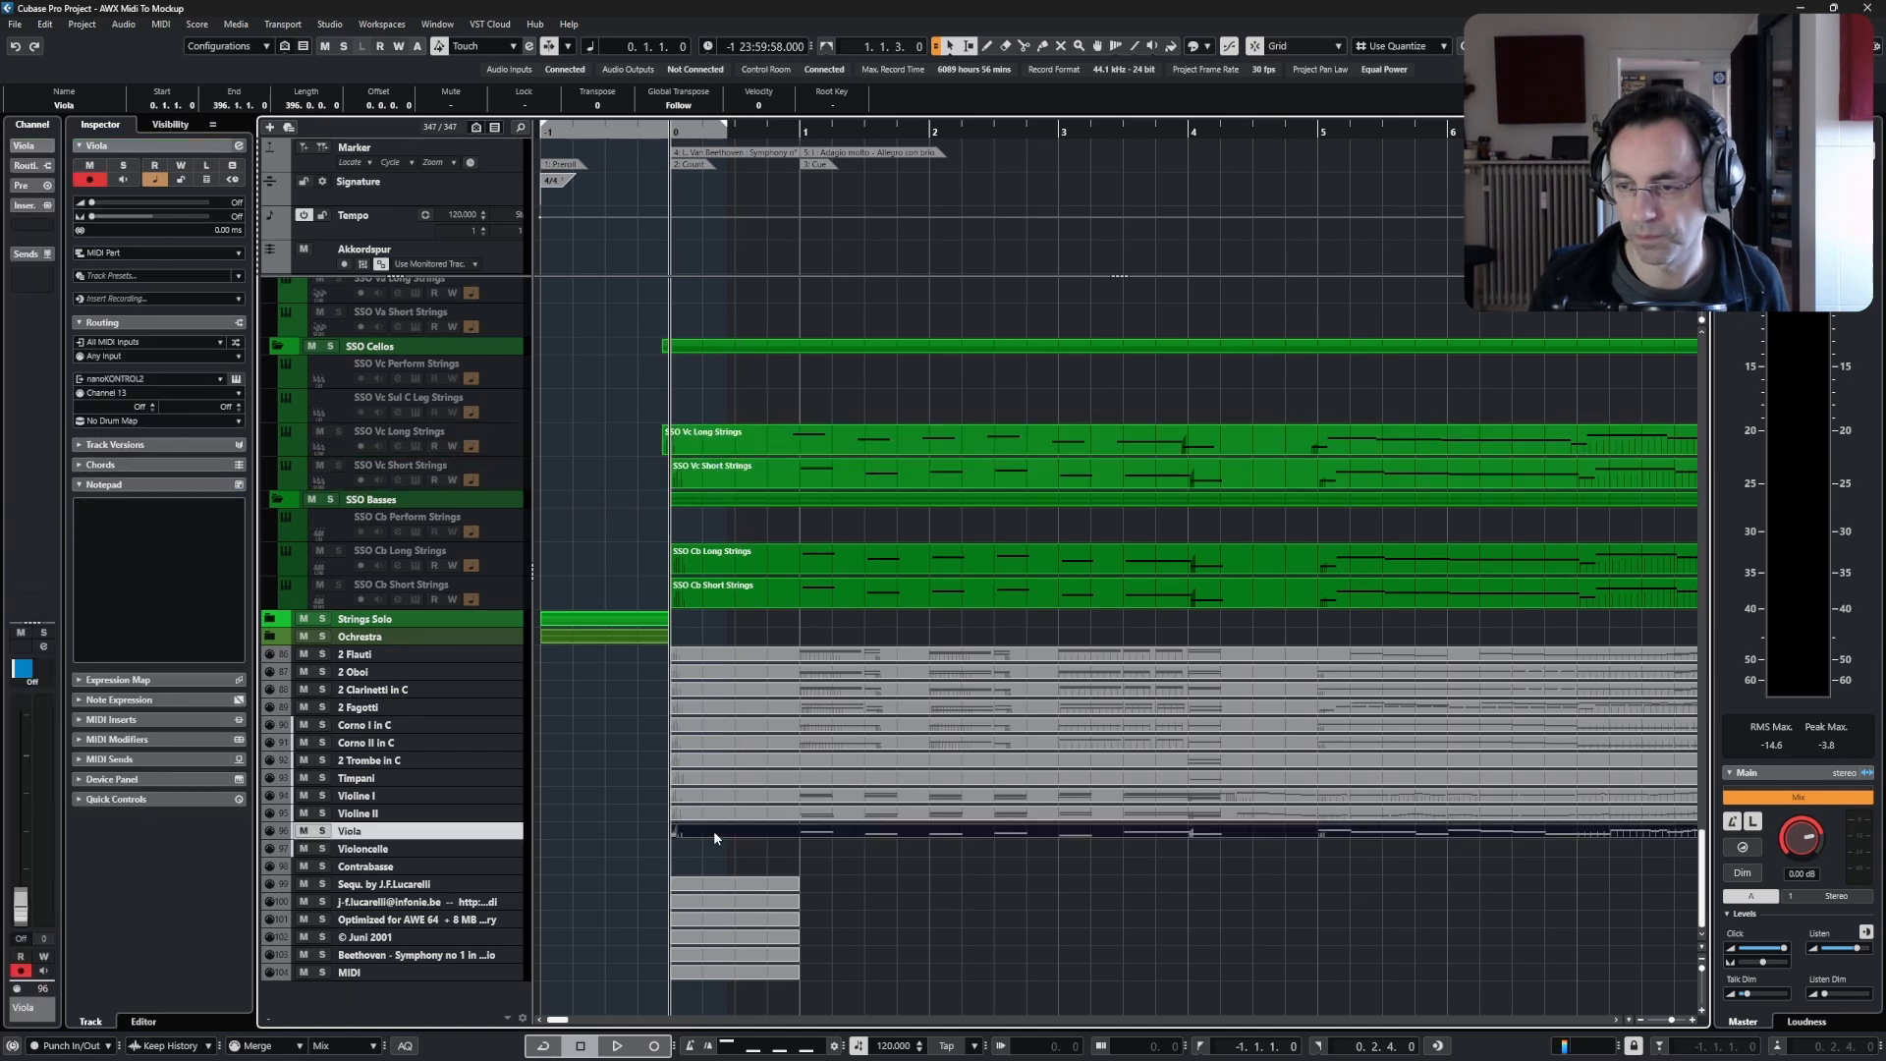
pyautogui.moveTo(713, 829); pyautogui.dragTo(720, 309)
# - Correct the start of the misplaced SSO Vc Long Strings part to 0.1.1.0
pyautogui.click(706, 447)
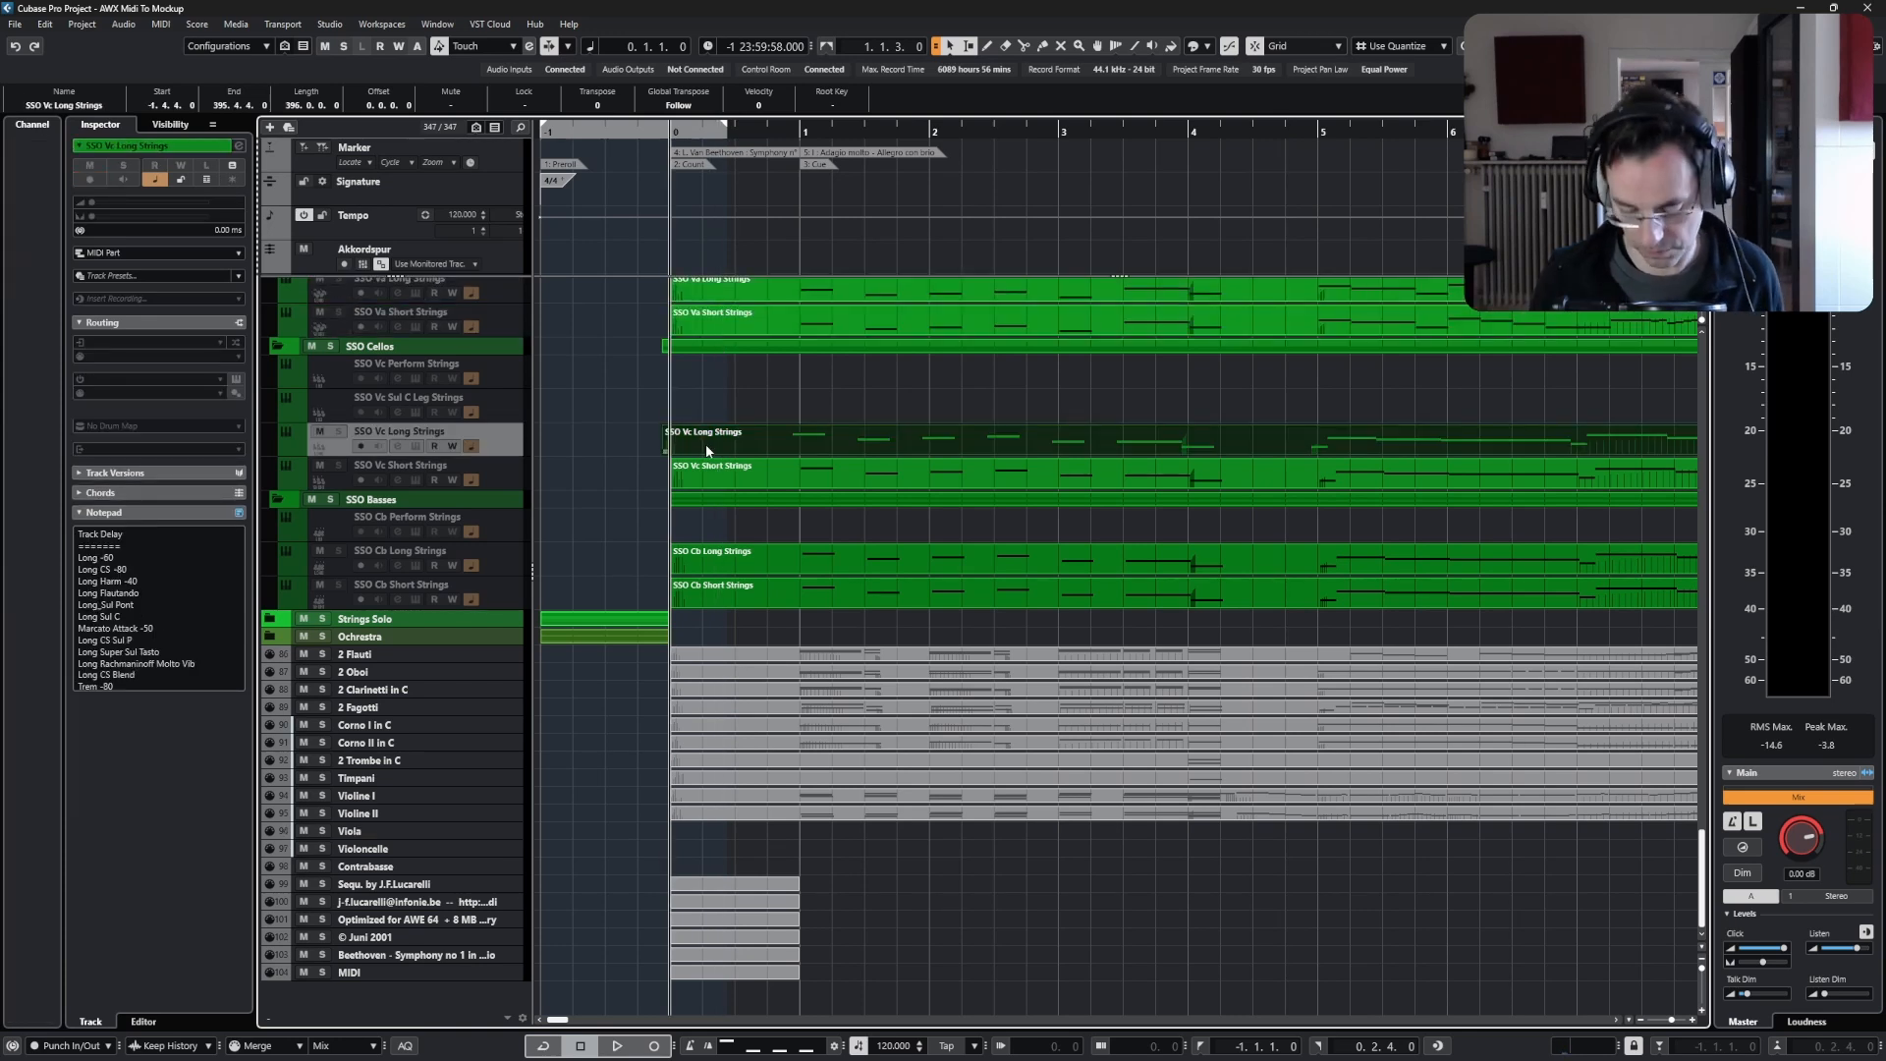
pyautogui.hotkey('ctrl', 'z')
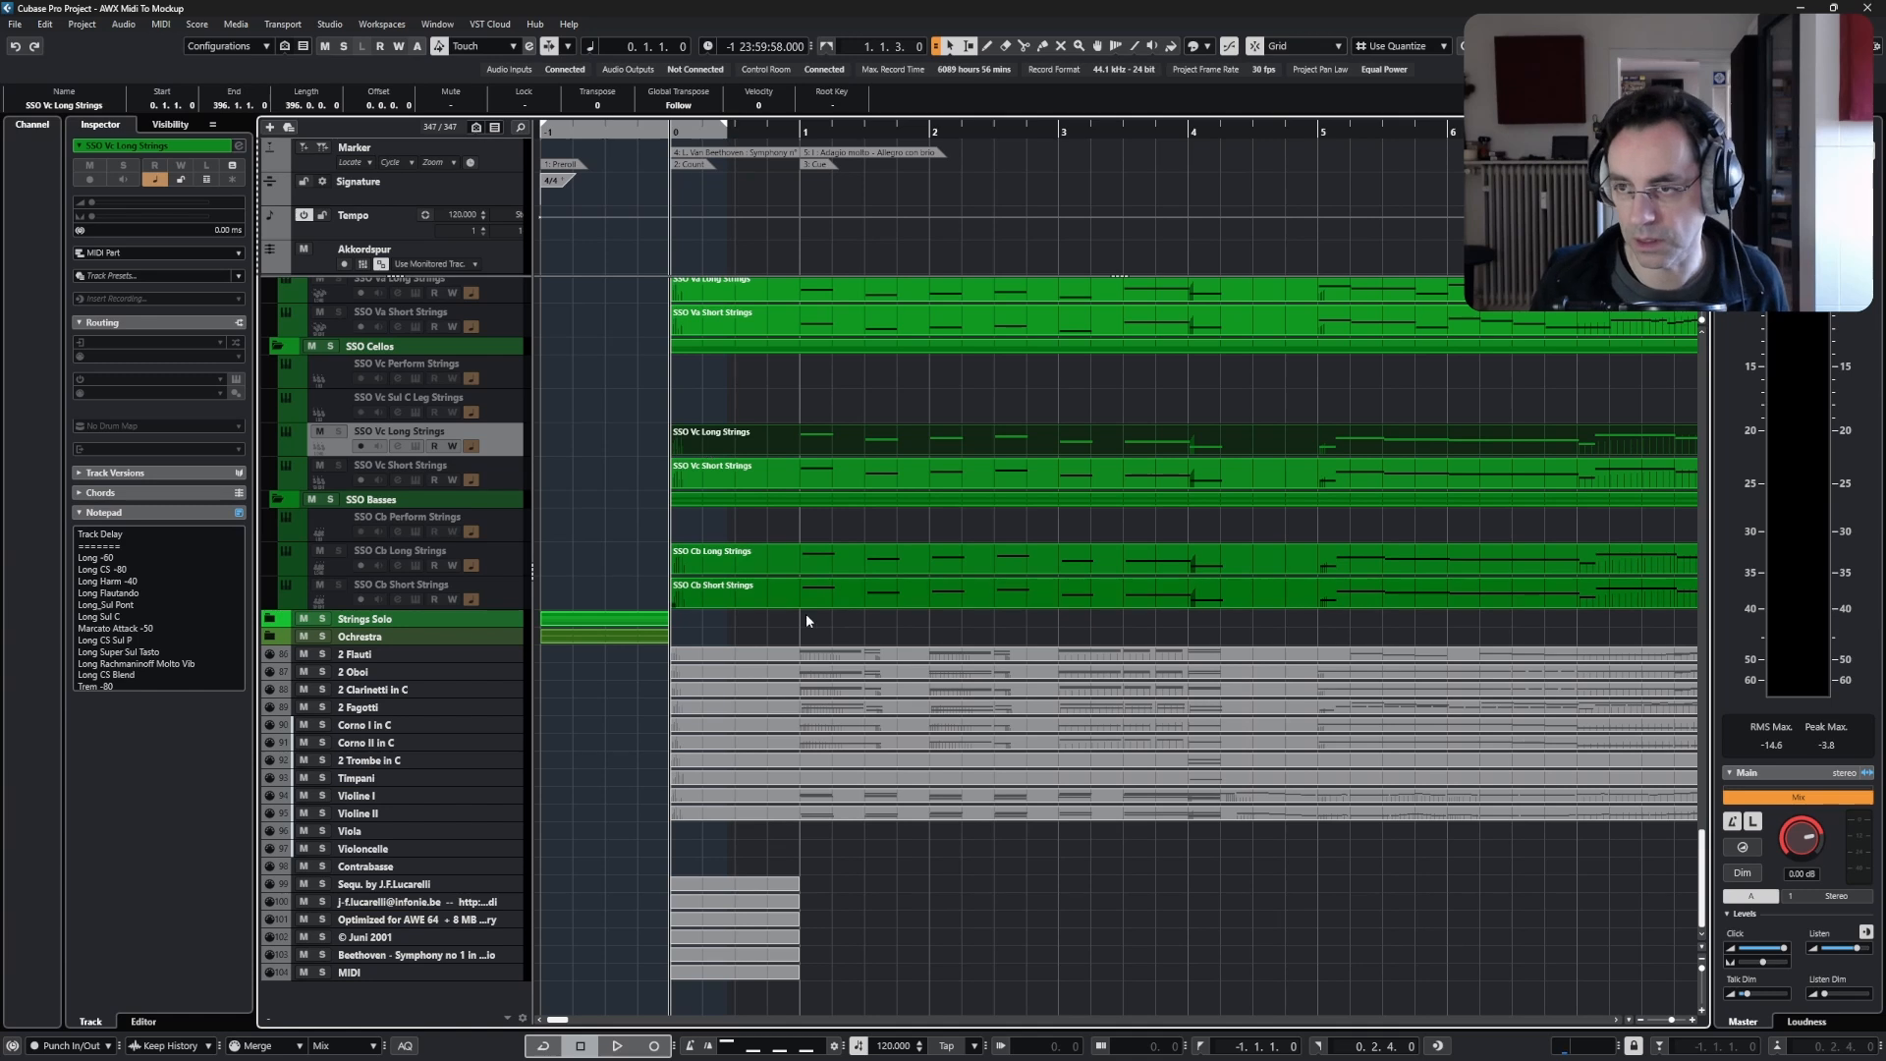
# - Place the Violine II part on SSO Vn2 Long and Short Strings and Violine I on SSO Vn1 Long and Short Strings, then collapse Strings Sections
pyautogui.scroll(3, 806, 615)
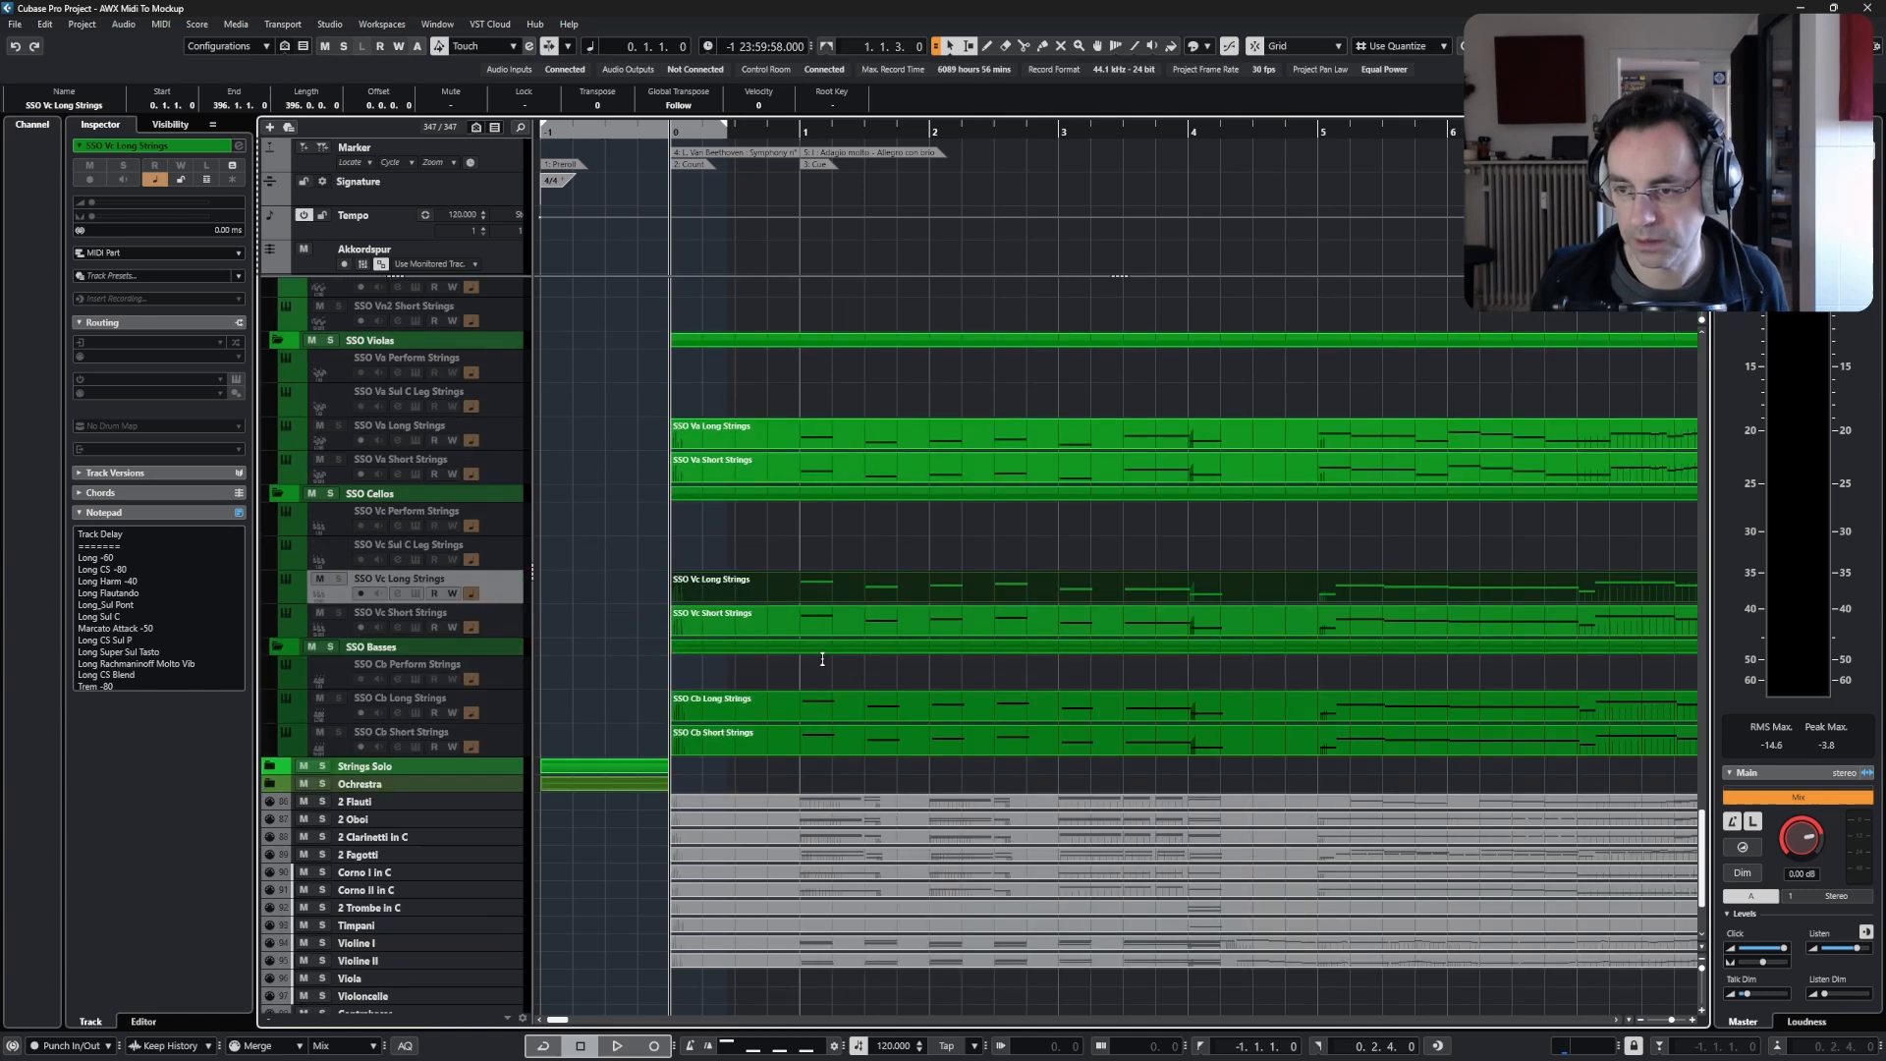
pyautogui.click(739, 964)
pyautogui.moveTo(740, 962); pyautogui.dragTo(742, 299)
pyautogui.click(780, 952)
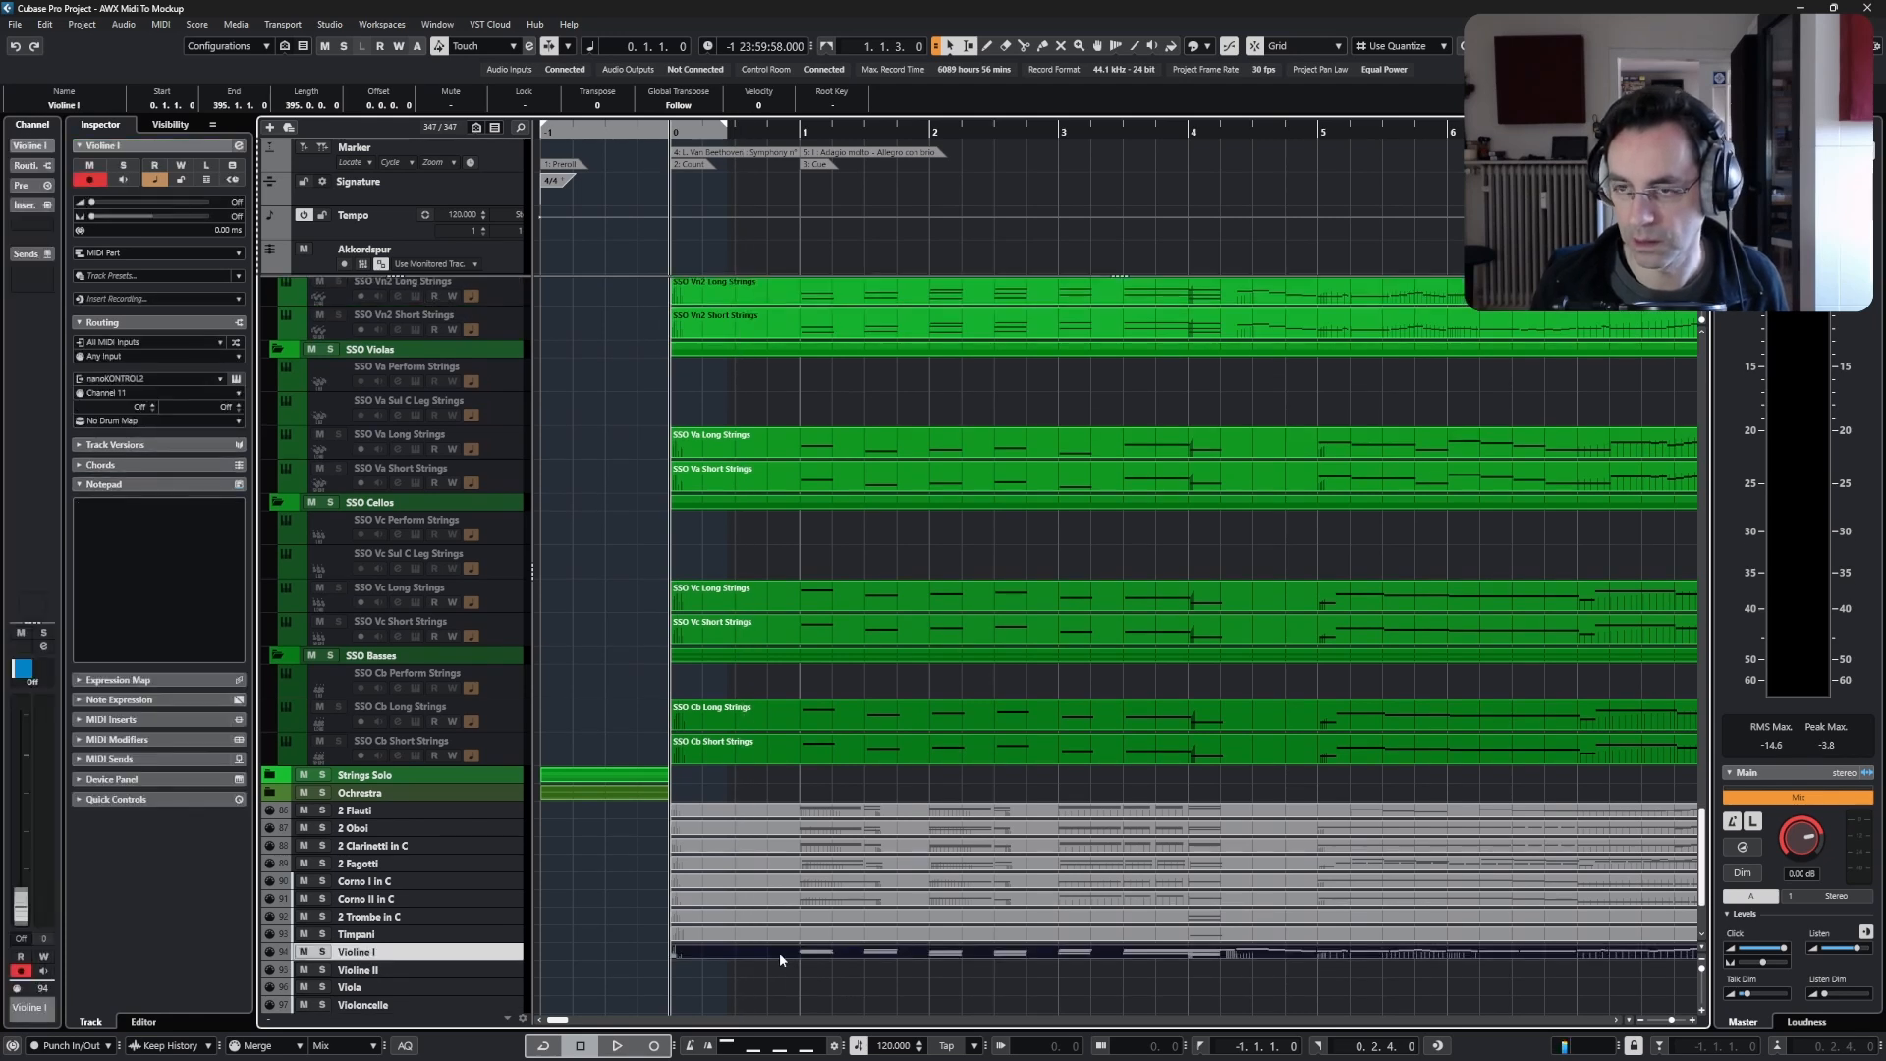
pyautogui.scroll(3, 780, 952)
pyautogui.scroll(-3, 722, 931)
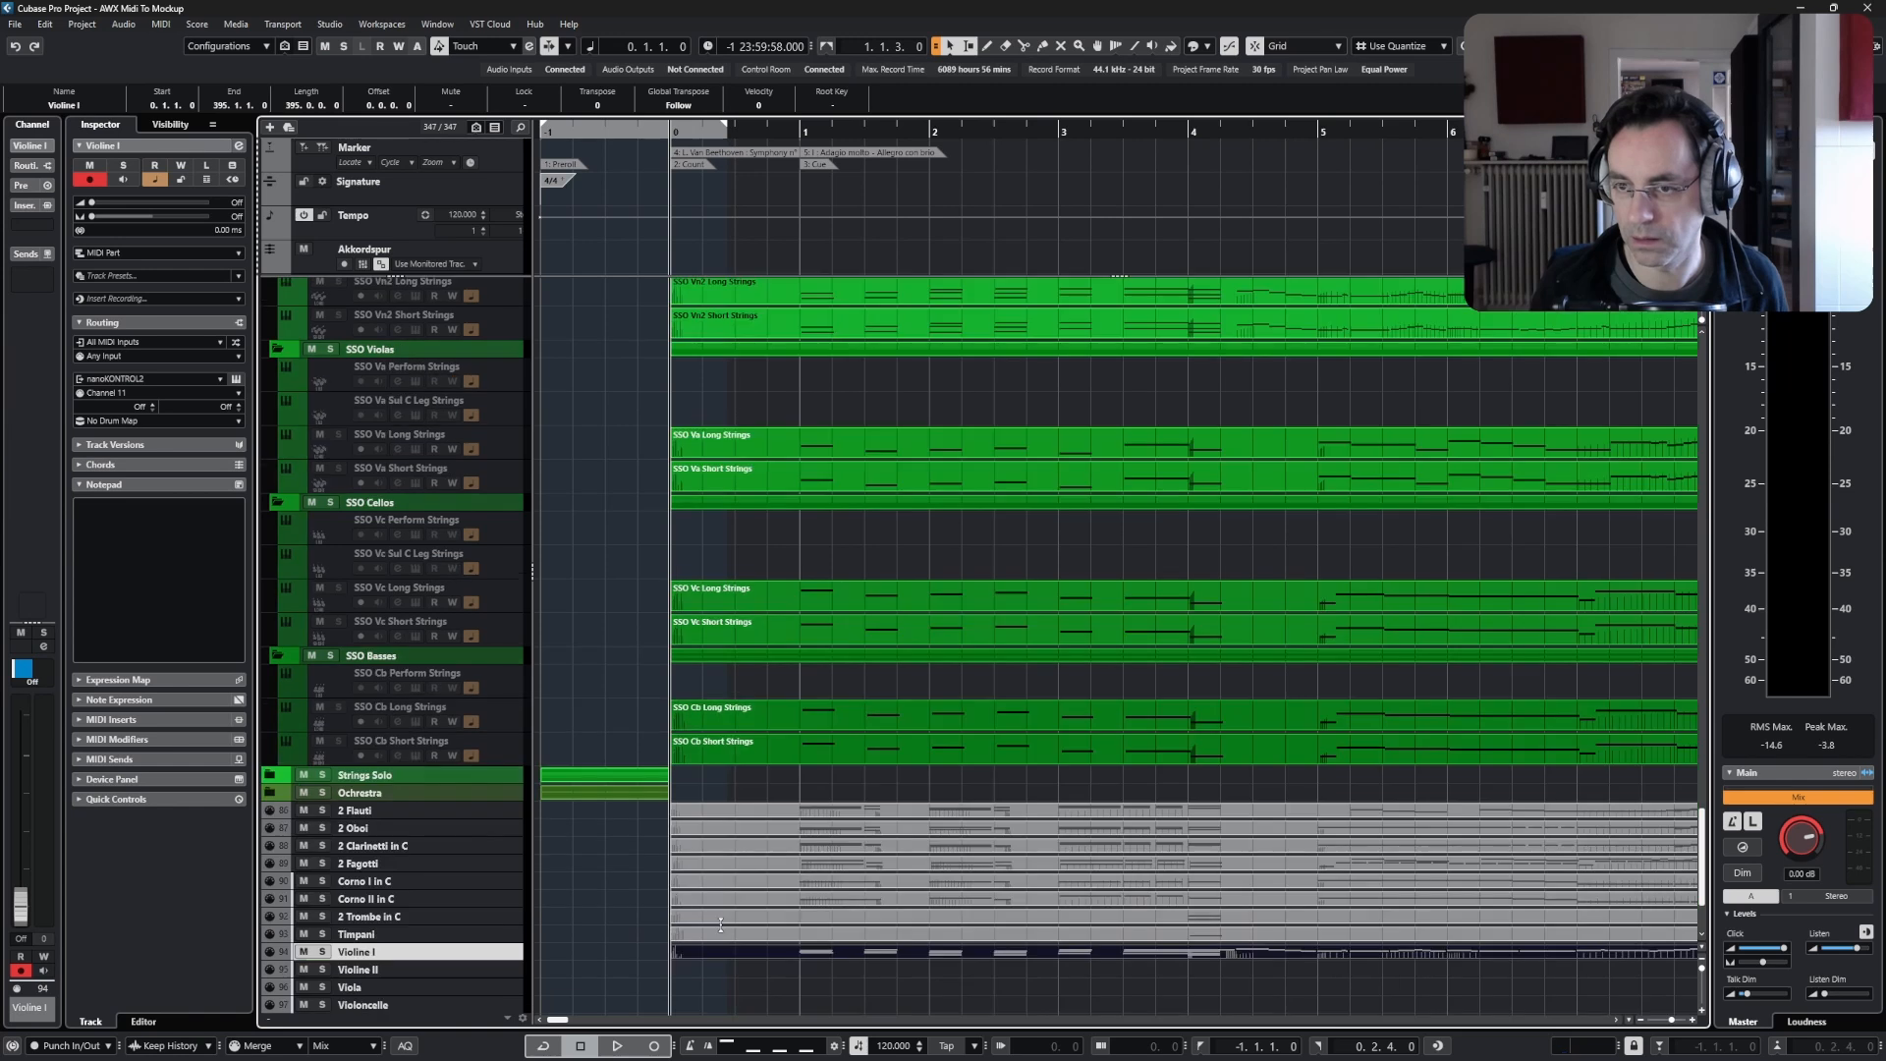
pyautogui.moveTo(739, 952); pyautogui.dragTo(742, 299)
pyautogui.scroll(5, 445, 433)
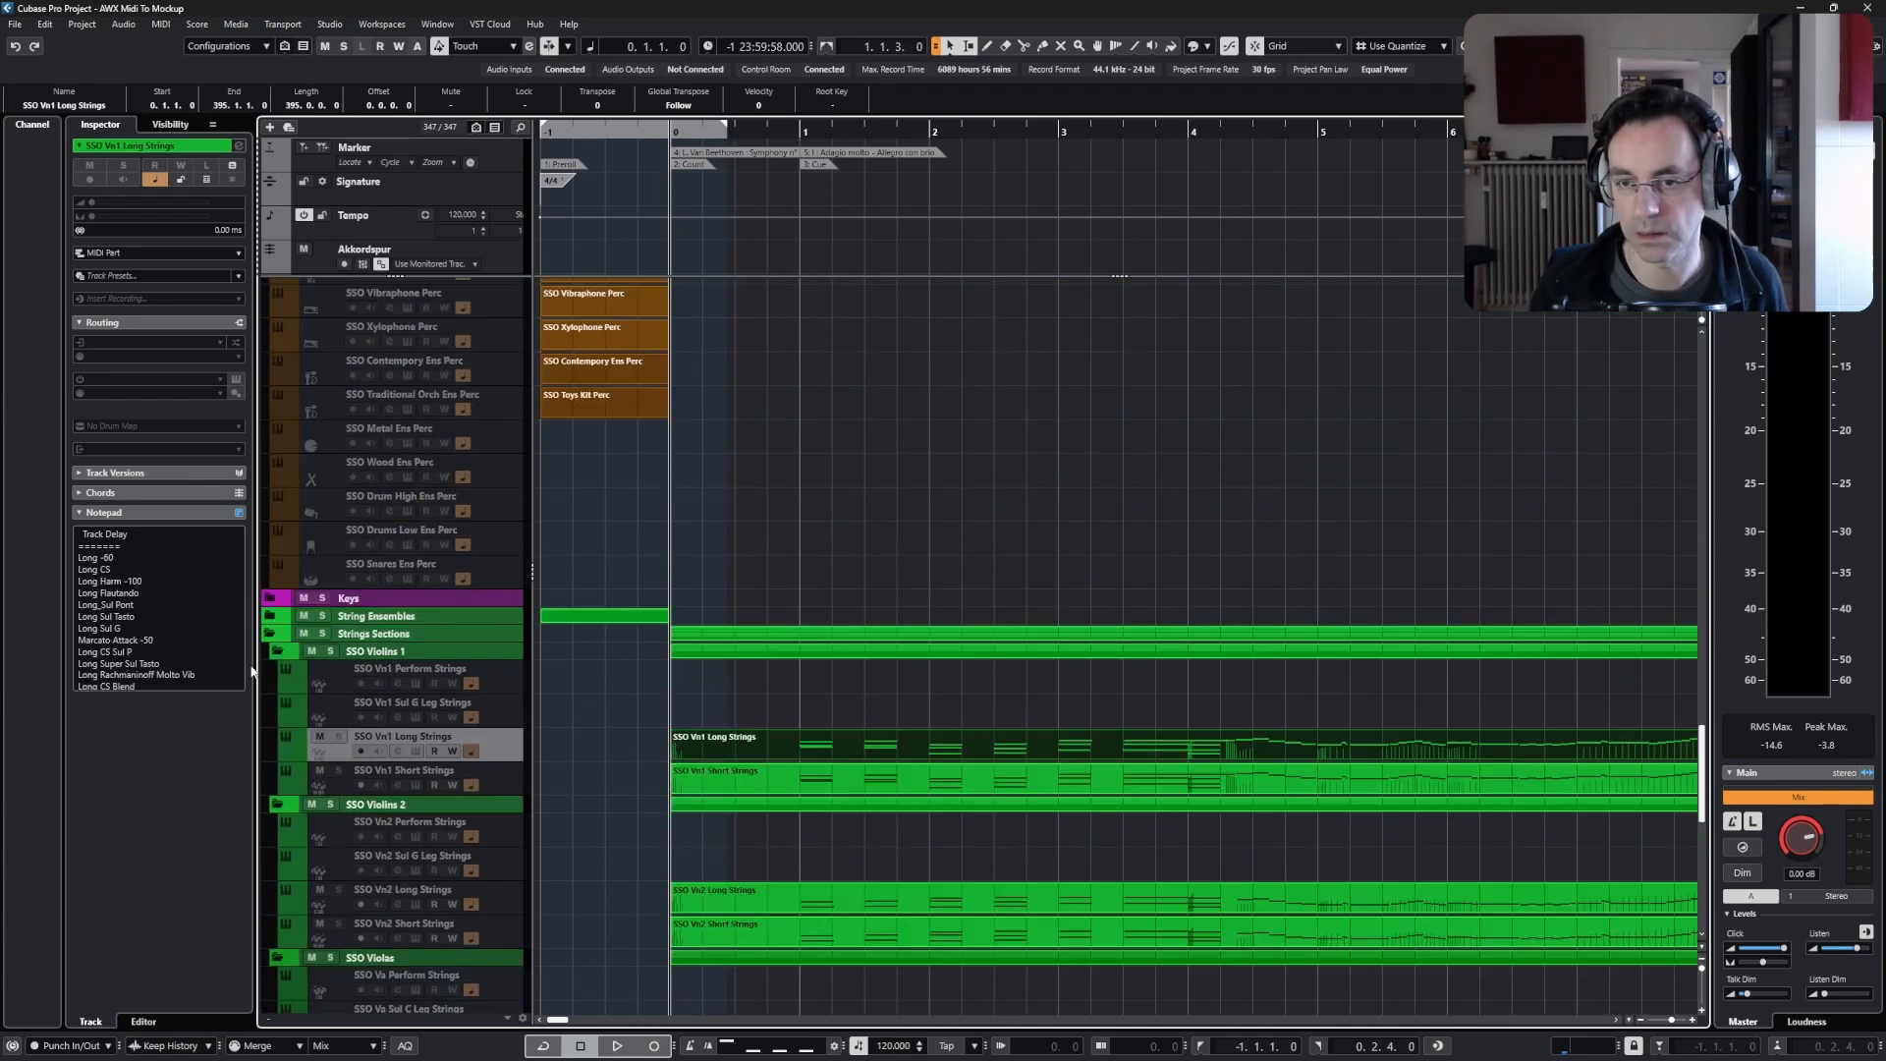
pyautogui.click(269, 633)
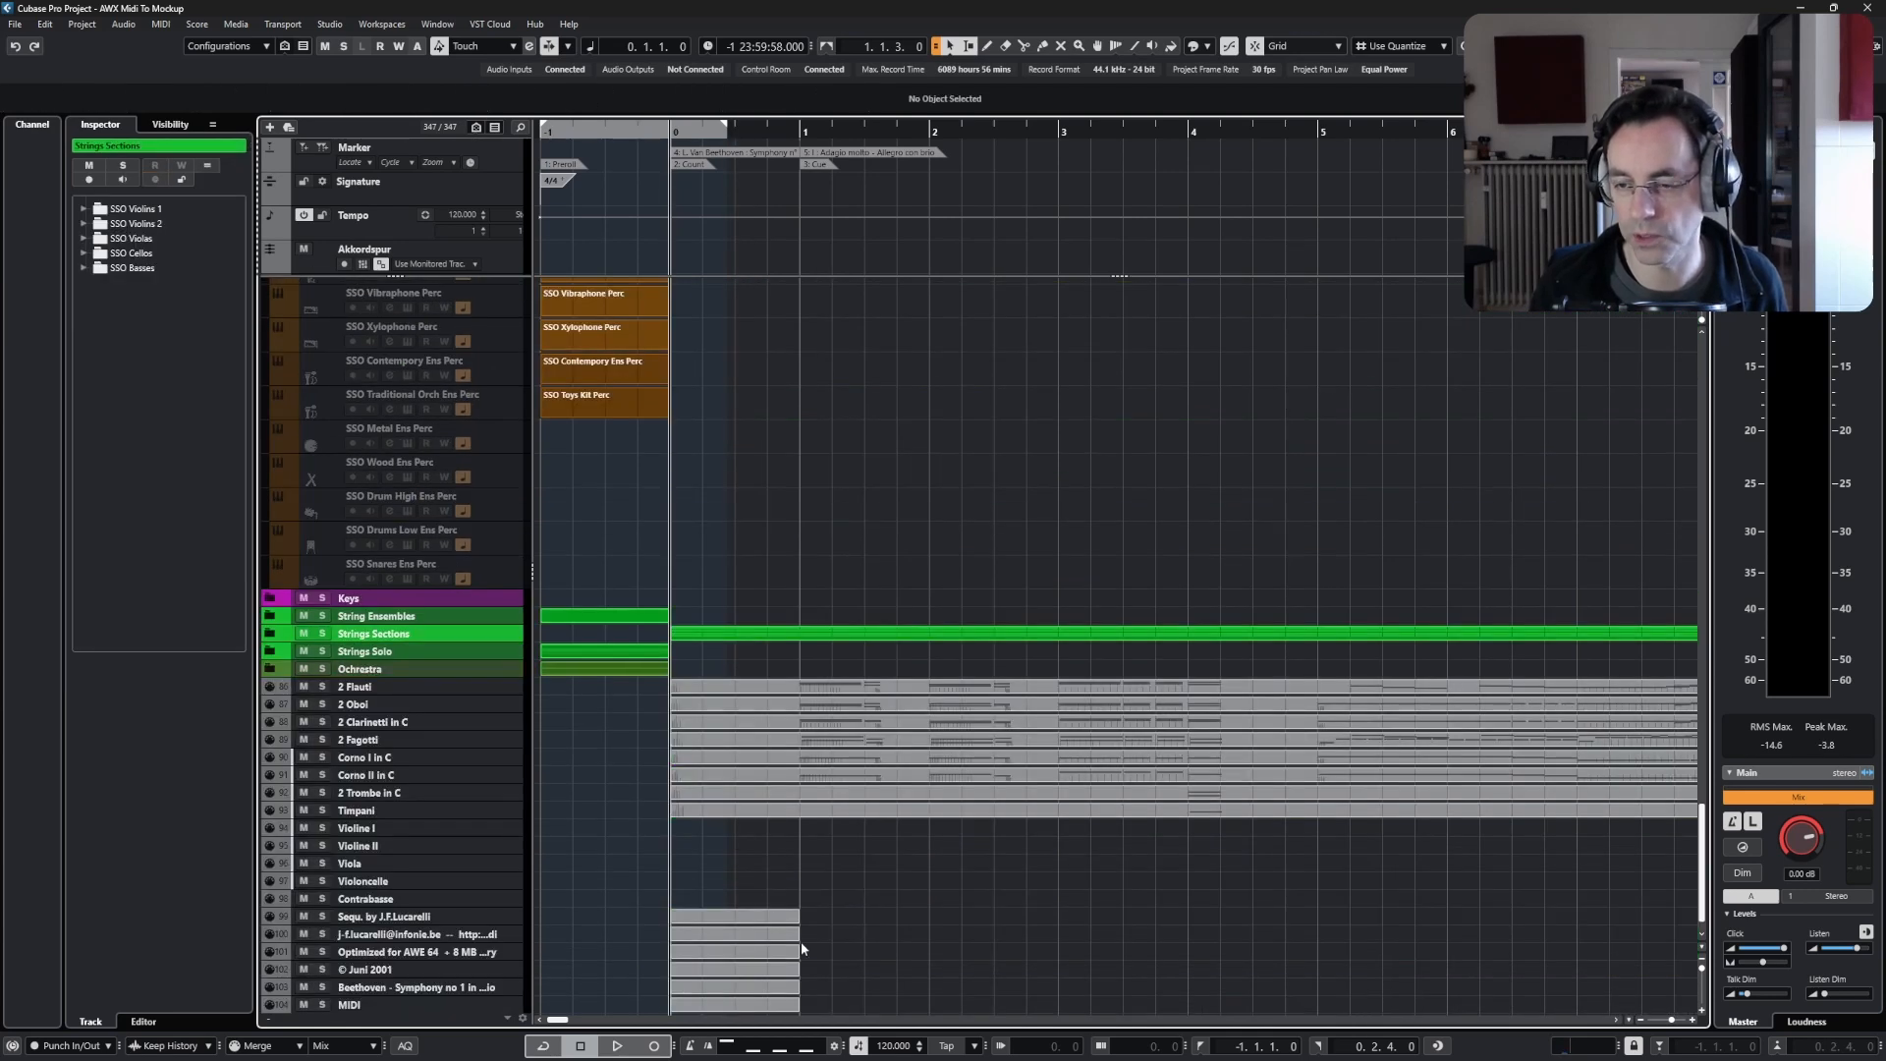
# - Move the imported Timpani part onto the SSO Timpani Perc track at bar 0 and collapse the Percussion folder
pyautogui.scroll(-1, 802, 945)
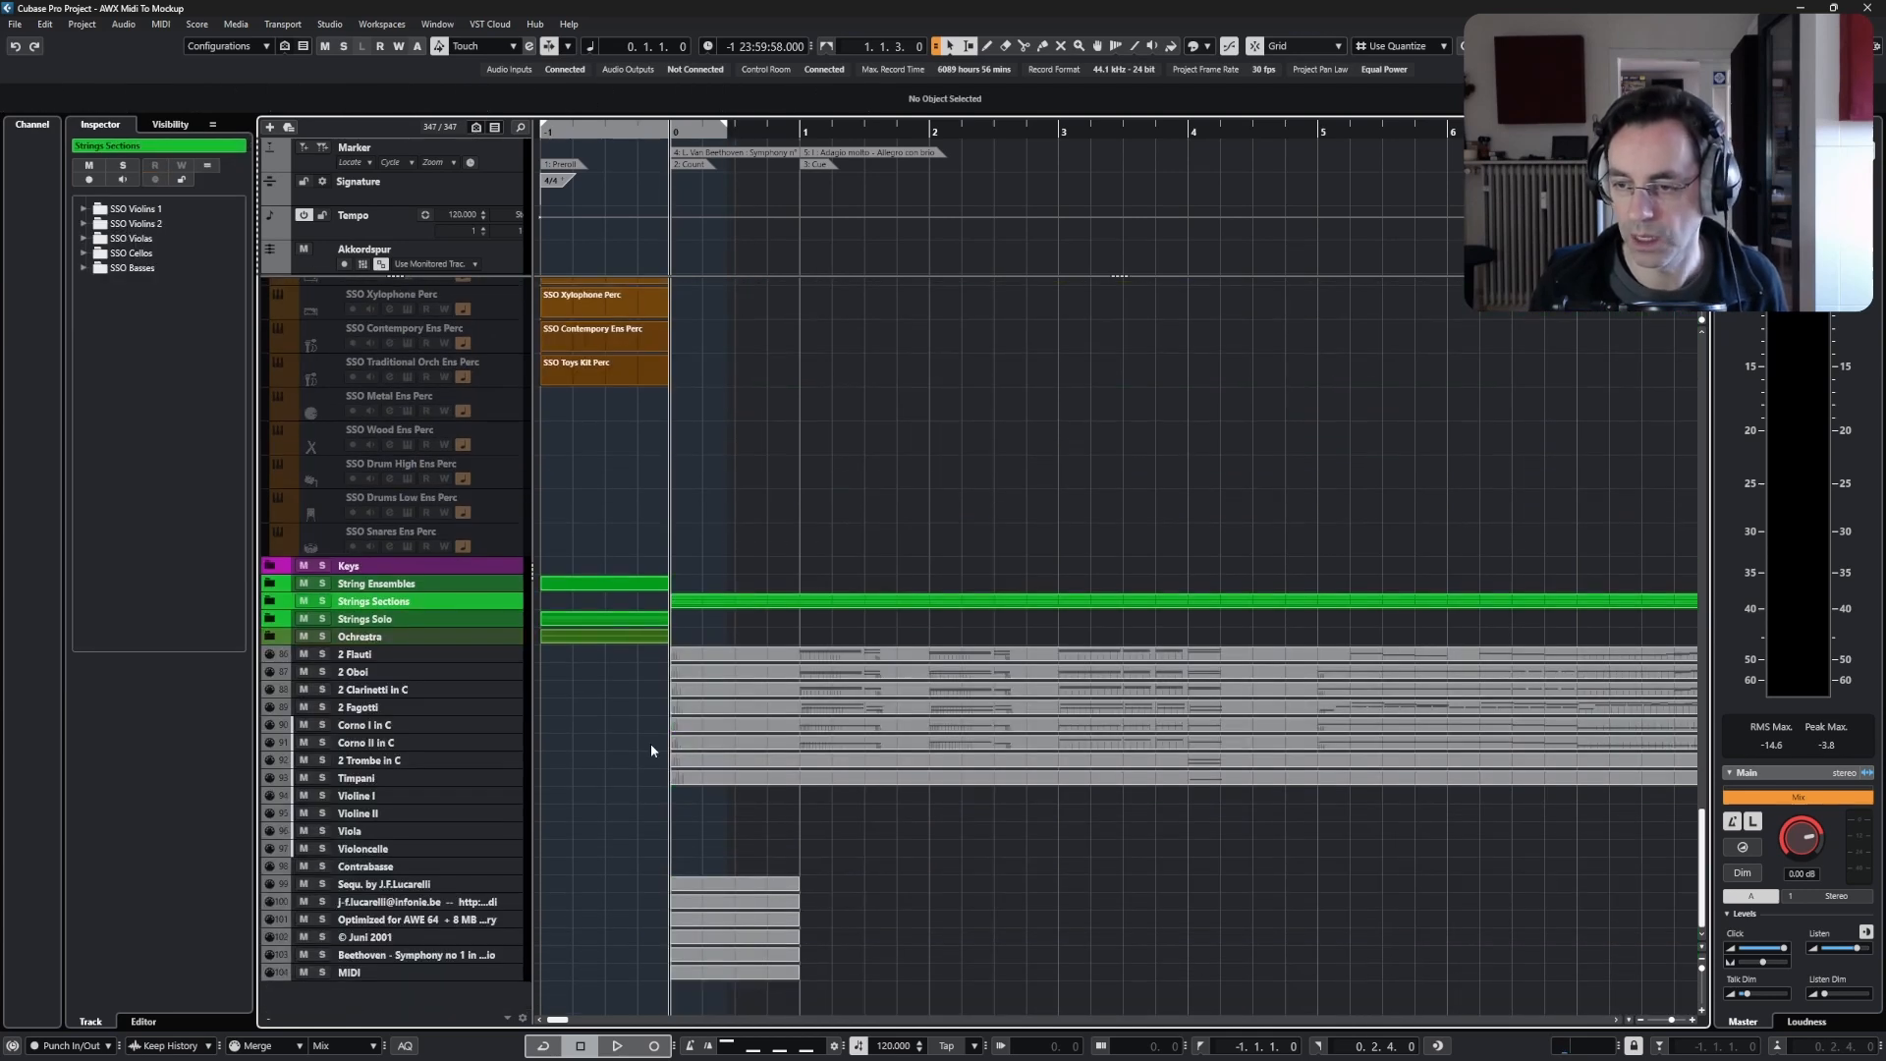
pyautogui.click(728, 778)
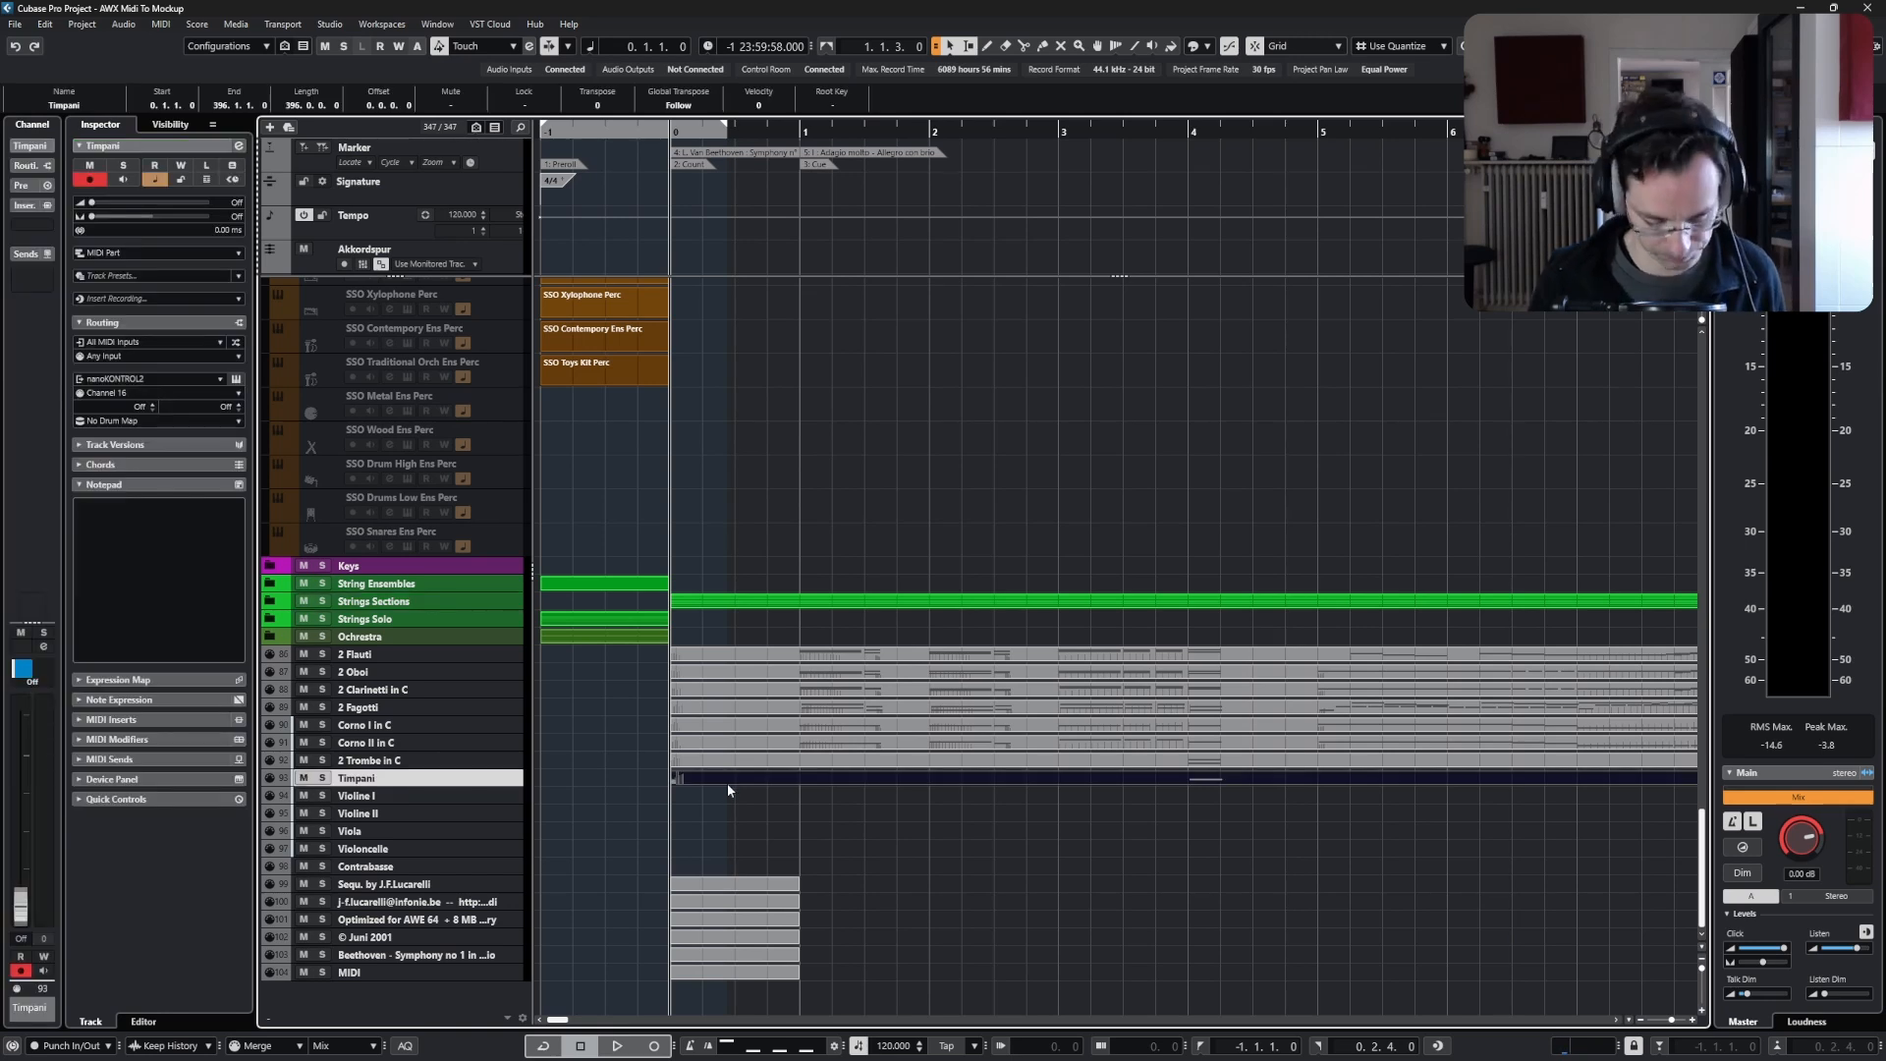
pyautogui.press('Delete')
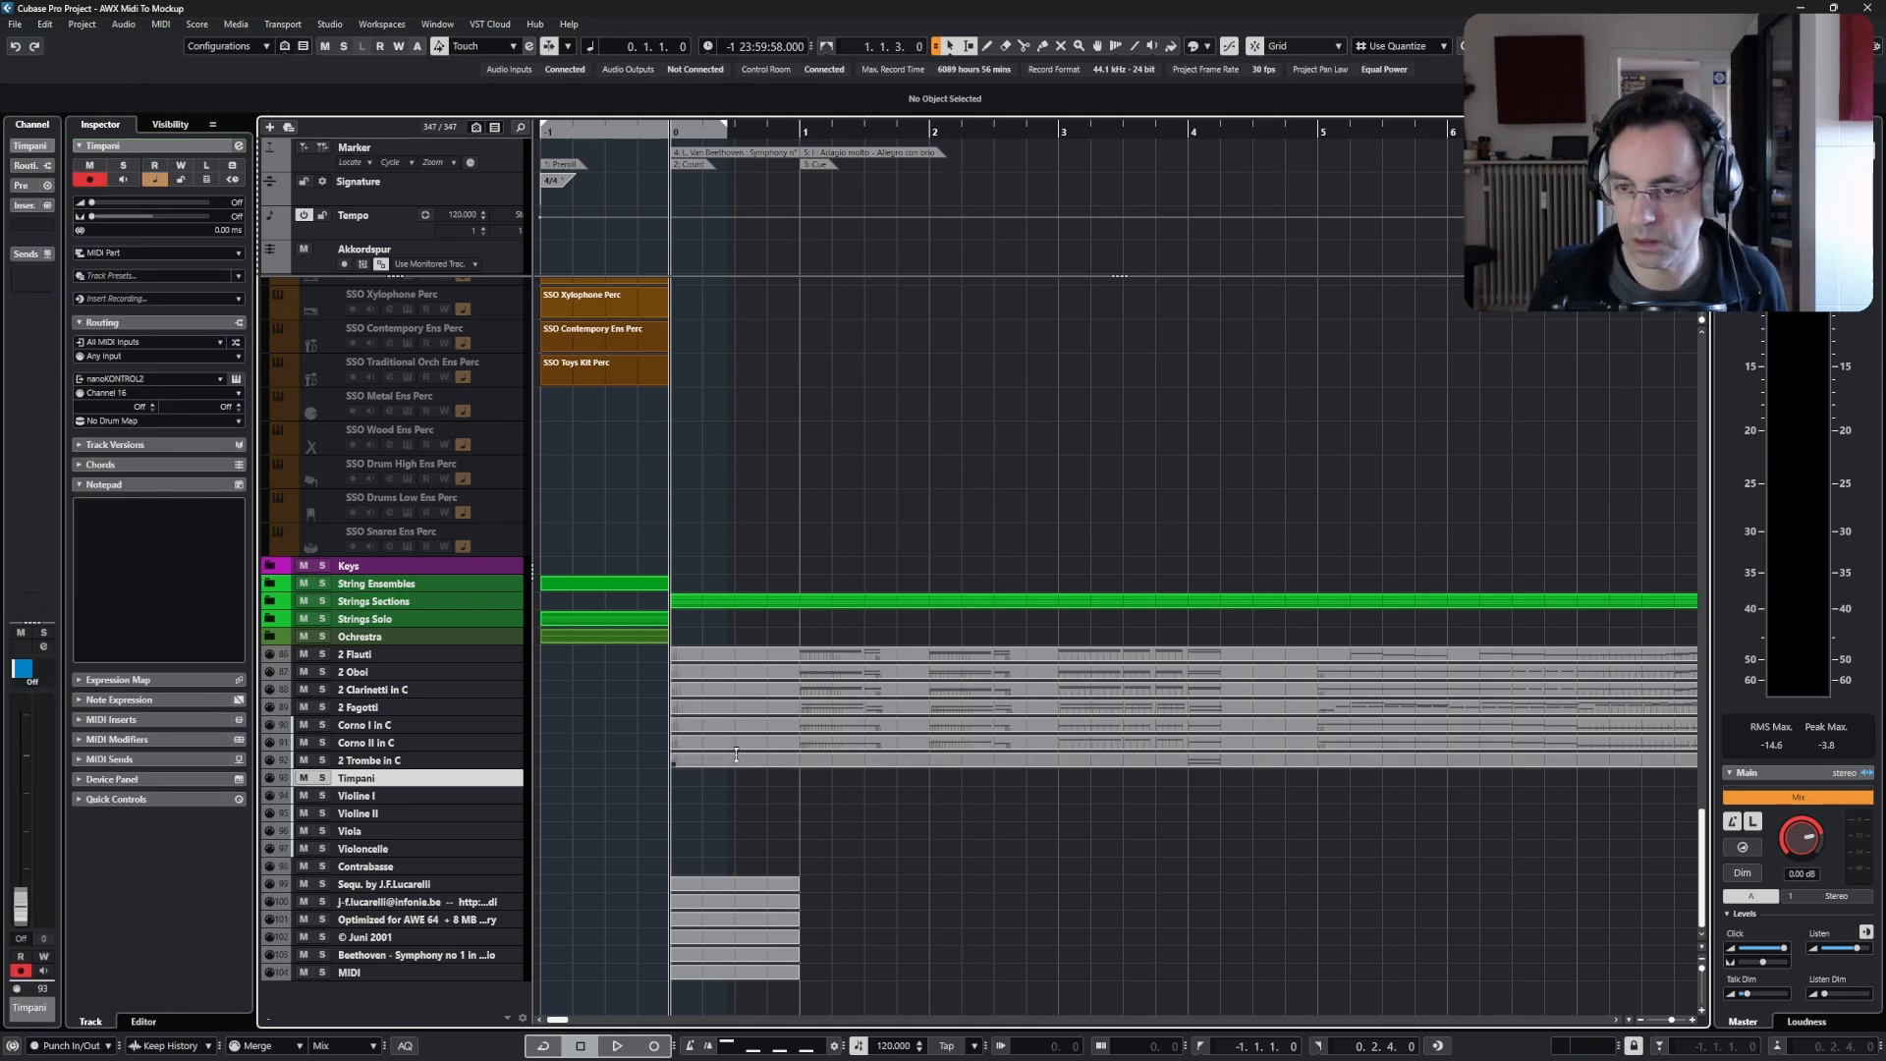
pyautogui.scroll(15, 725, 754)
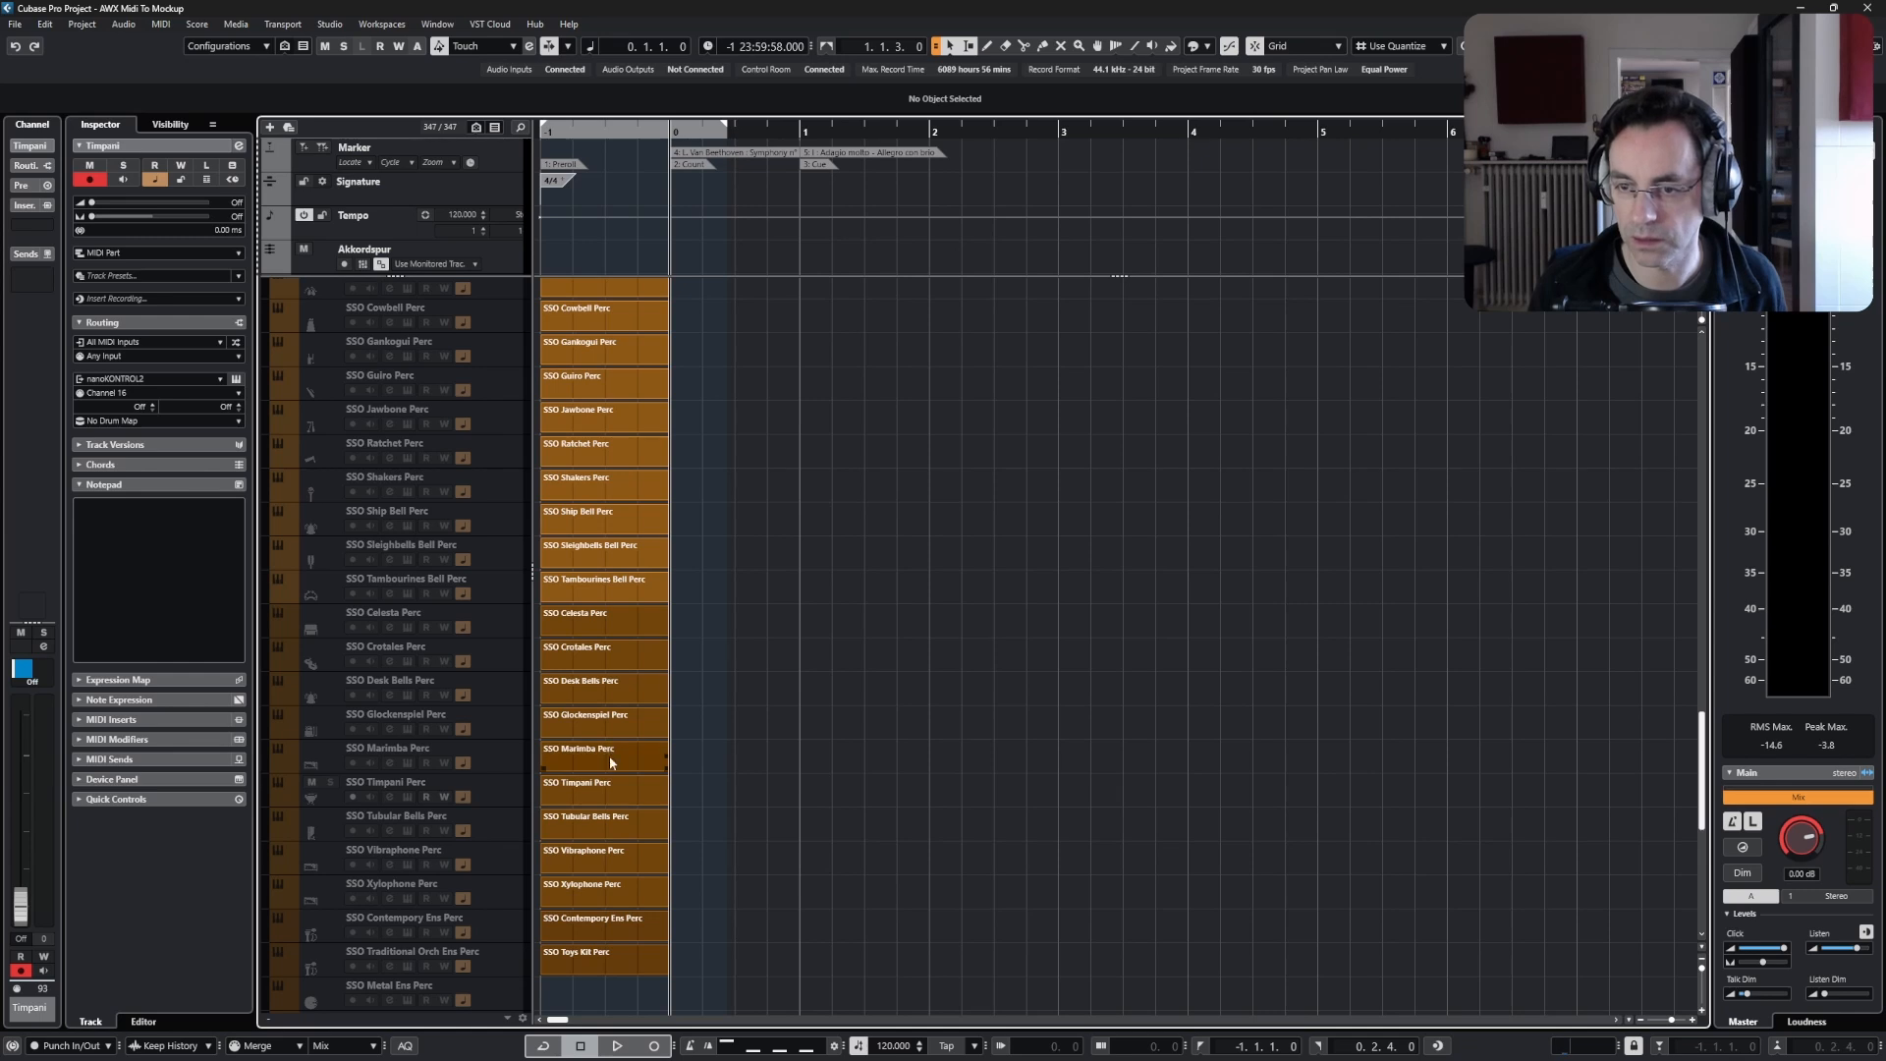
pyautogui.scroll(-6, 531, 672)
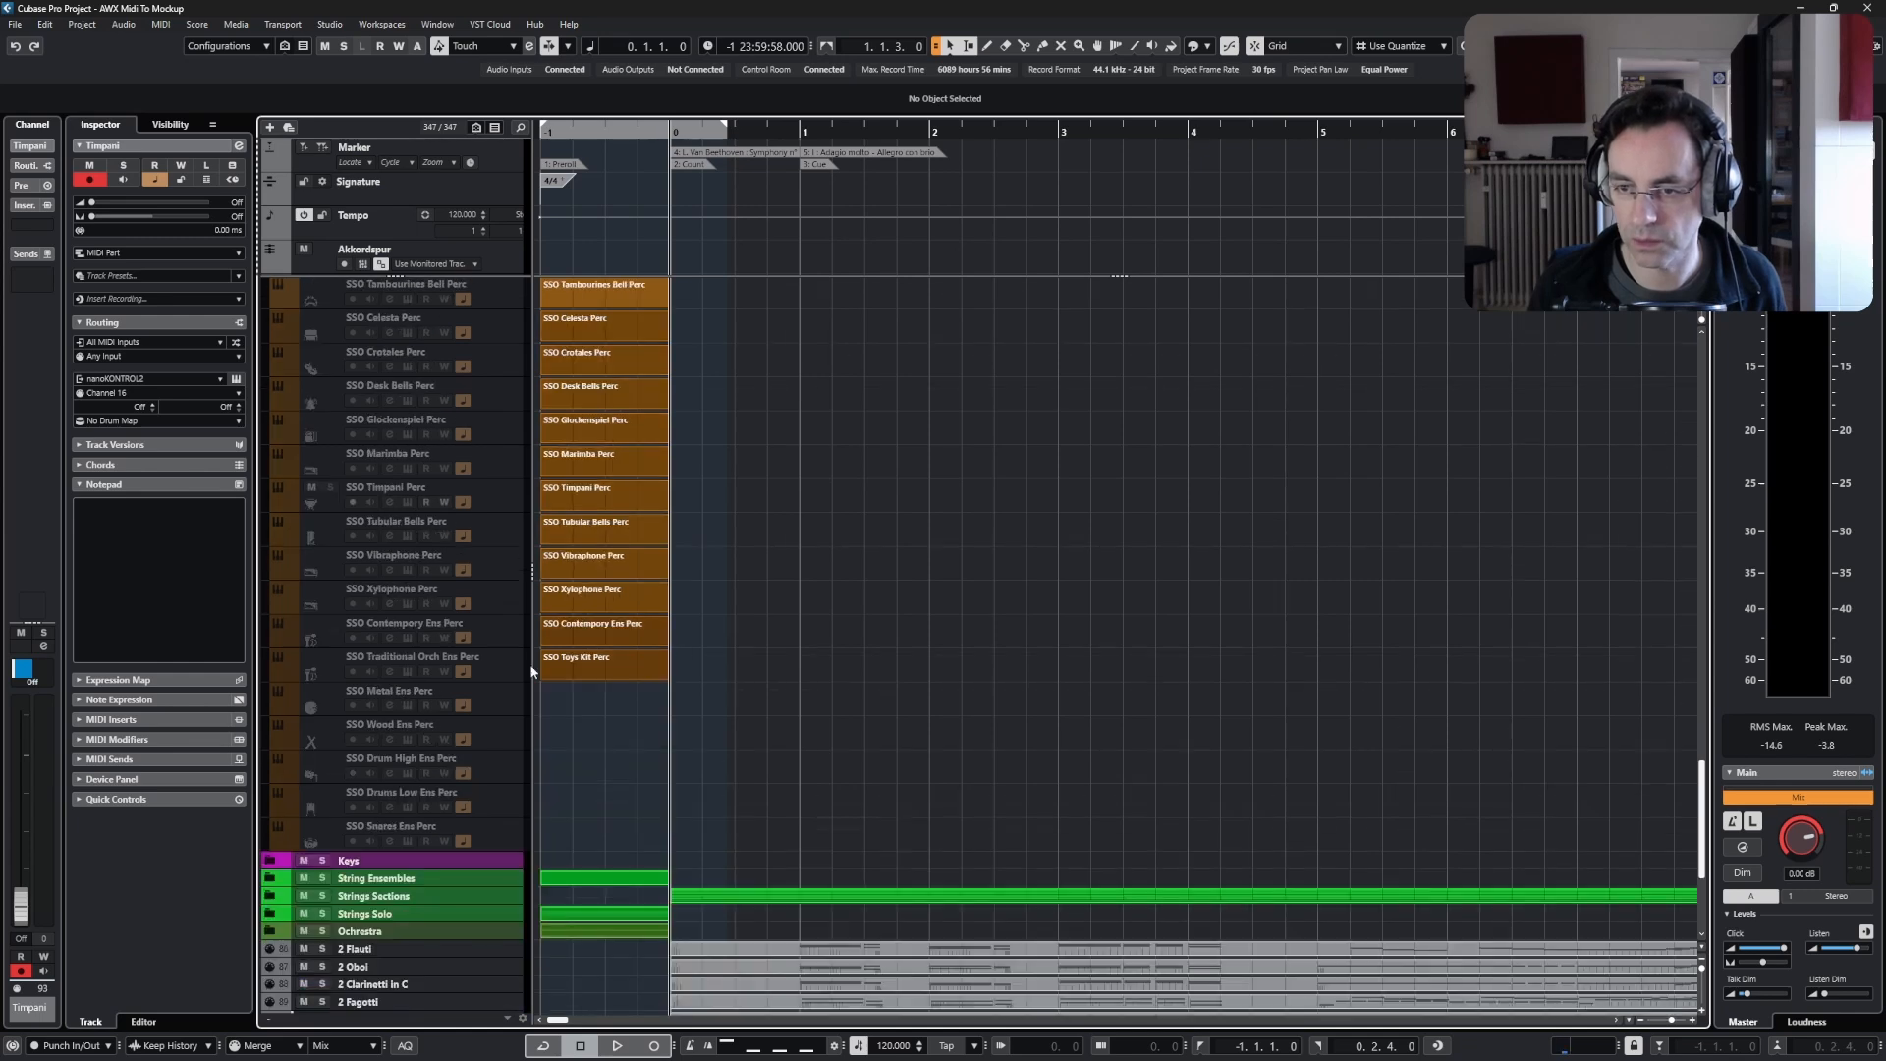
pyautogui.click(503, 500)
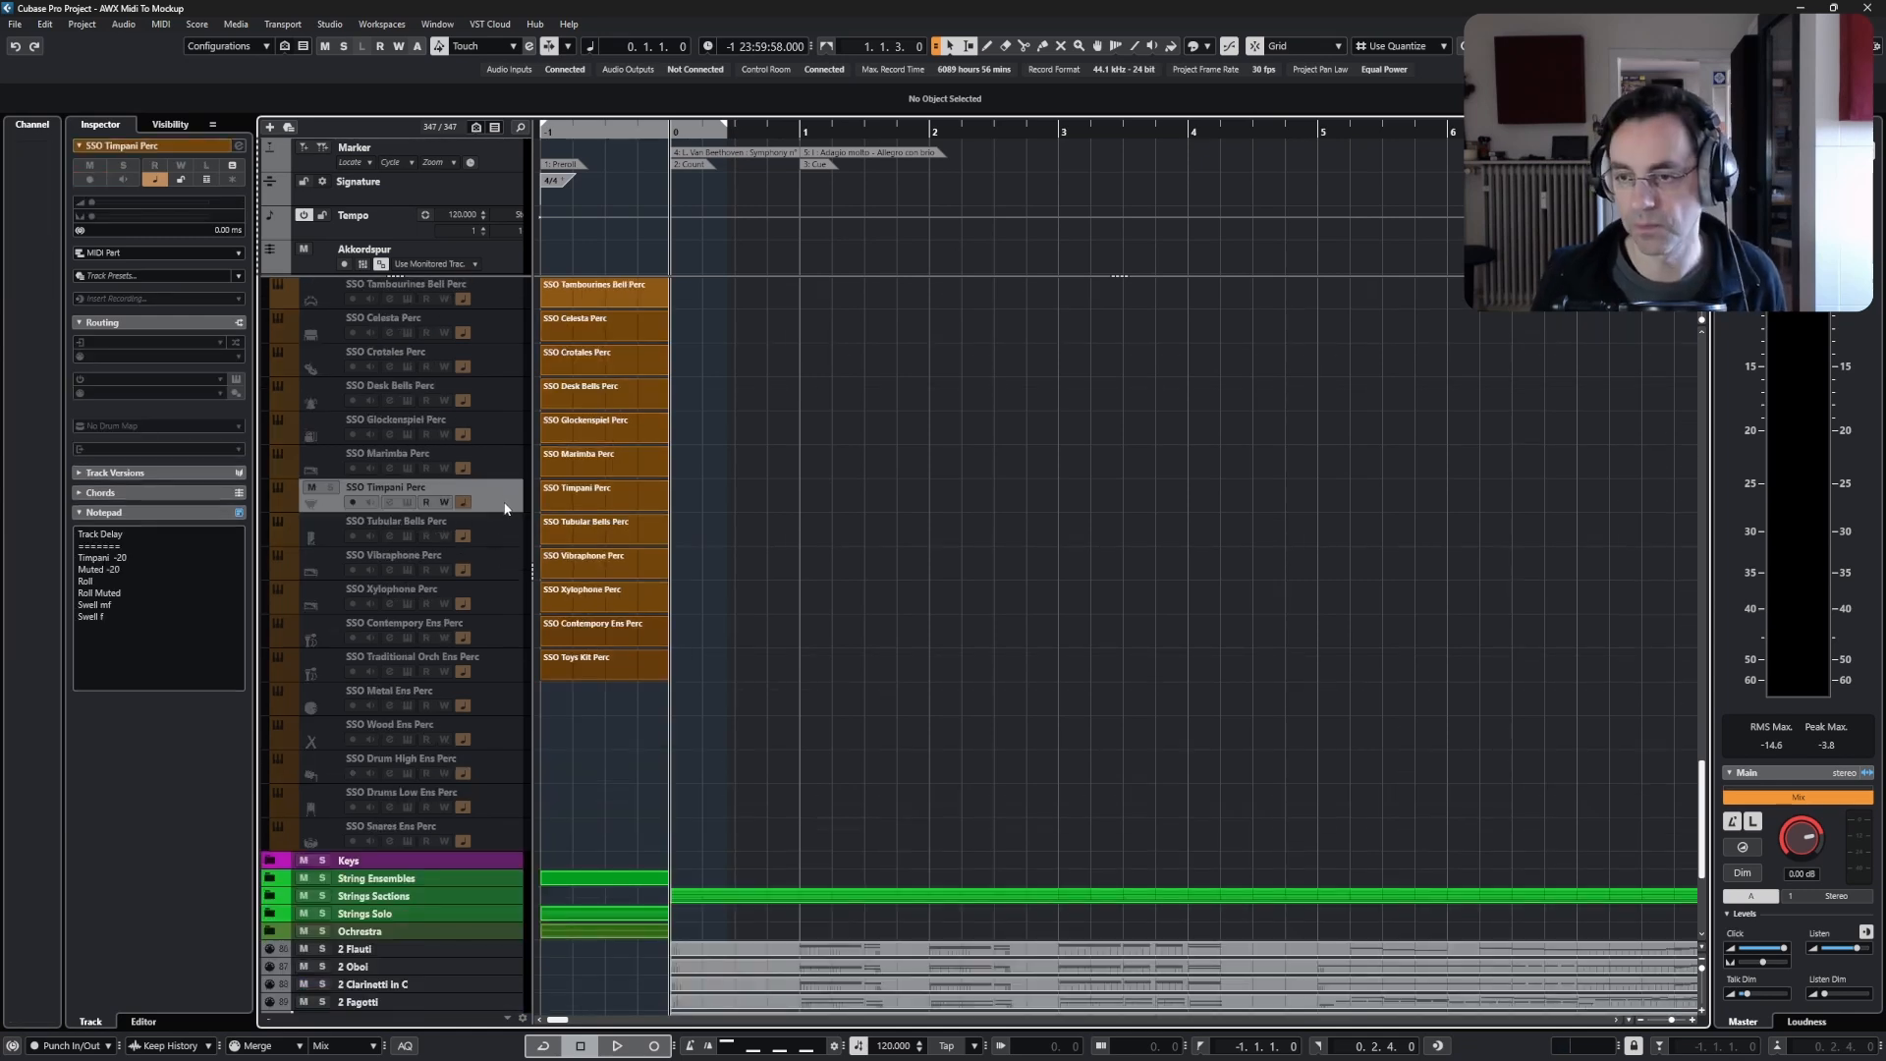
pyautogui.click(504, 508)
pyautogui.scroll(5, 393, 471)
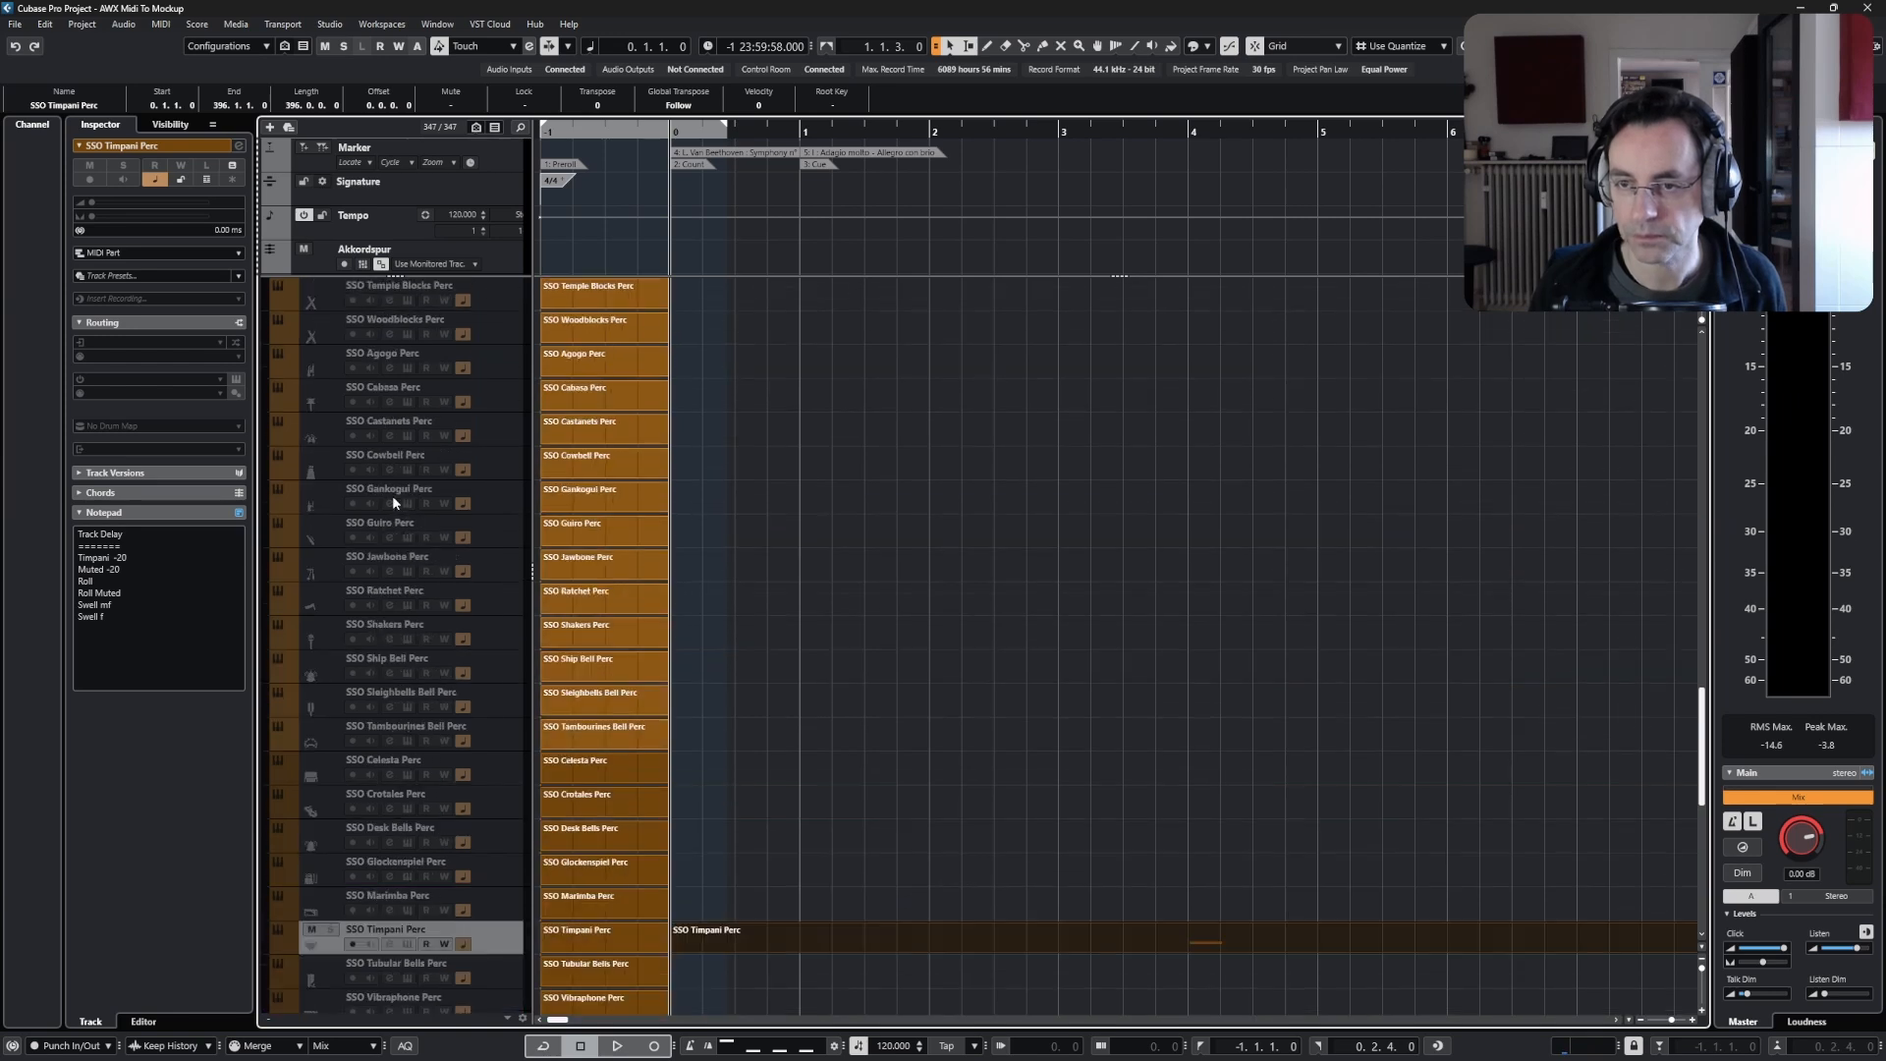
pyautogui.click(276, 496)
pyautogui.scroll(1, 276, 501)
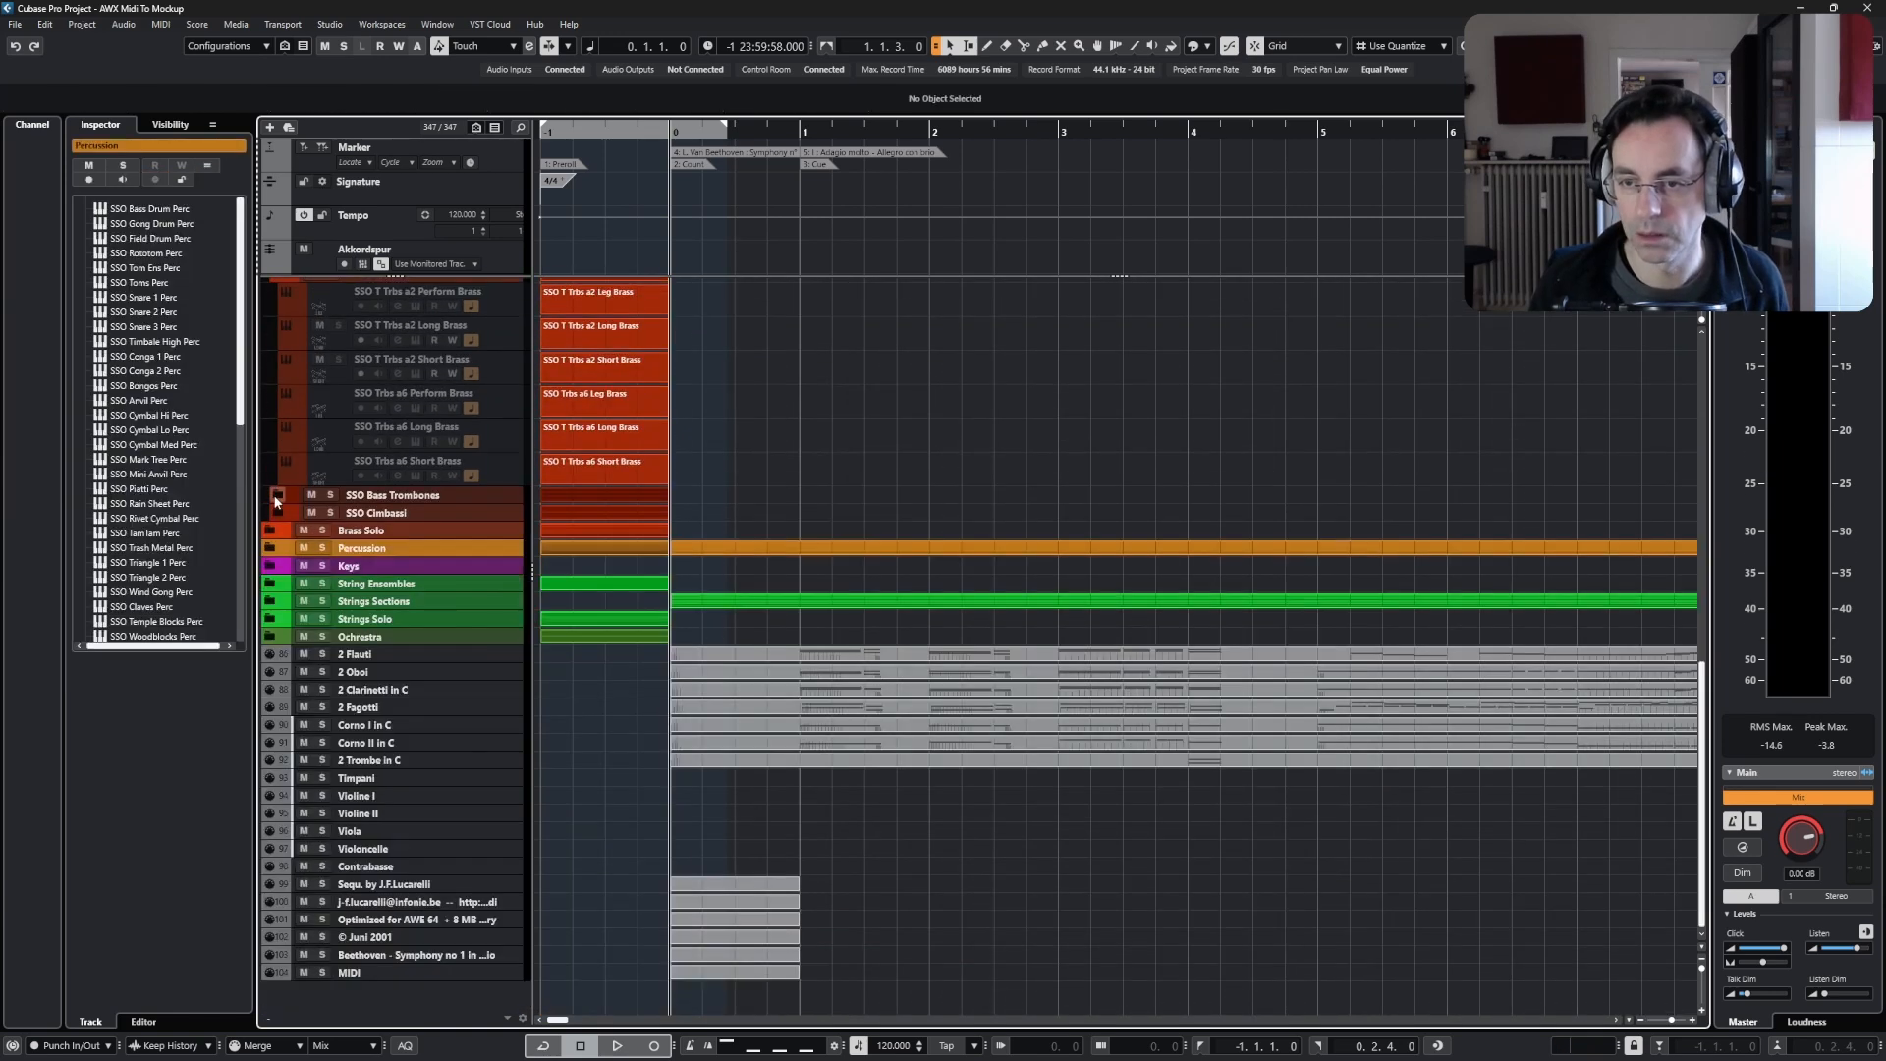
# - Place the 2 Trombe in C part on the SSO T Trbs a2 Long Brass and Short Brass tracks at bar 0
pyautogui.click(700, 764)
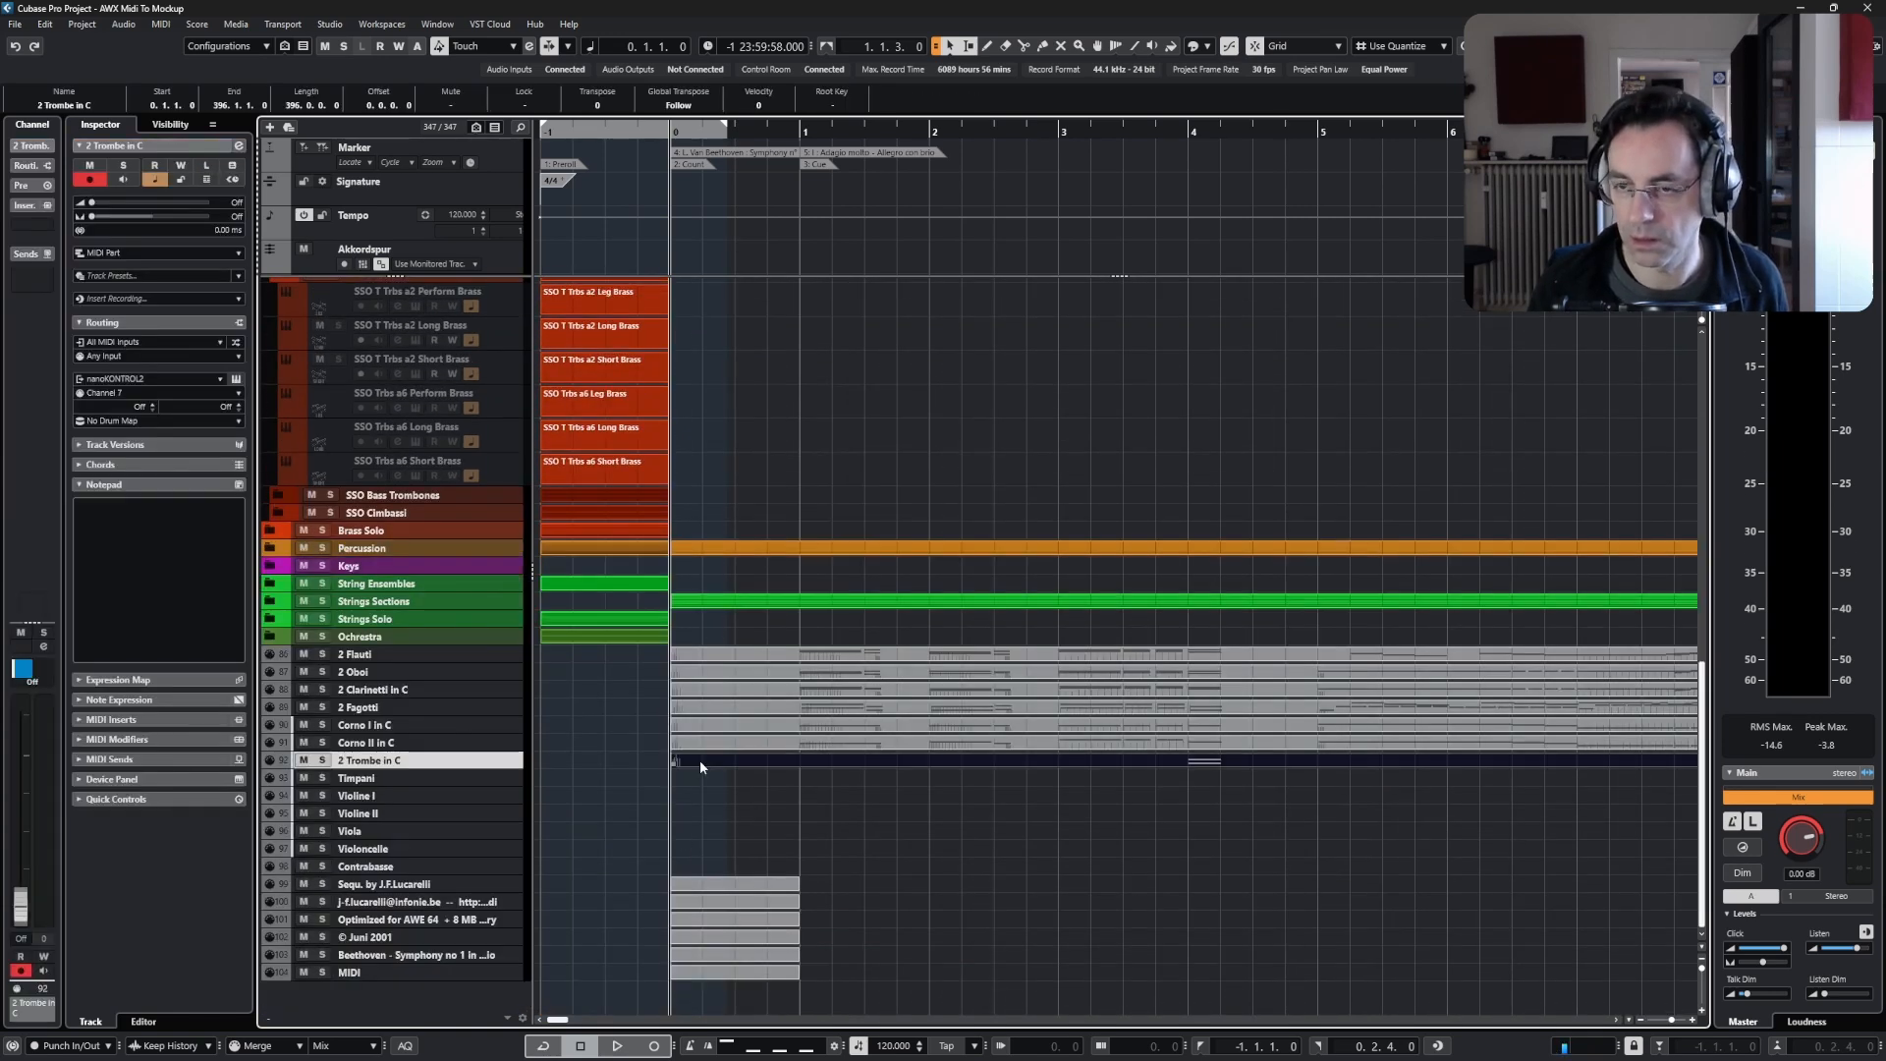
pyautogui.scroll(3, 683, 761)
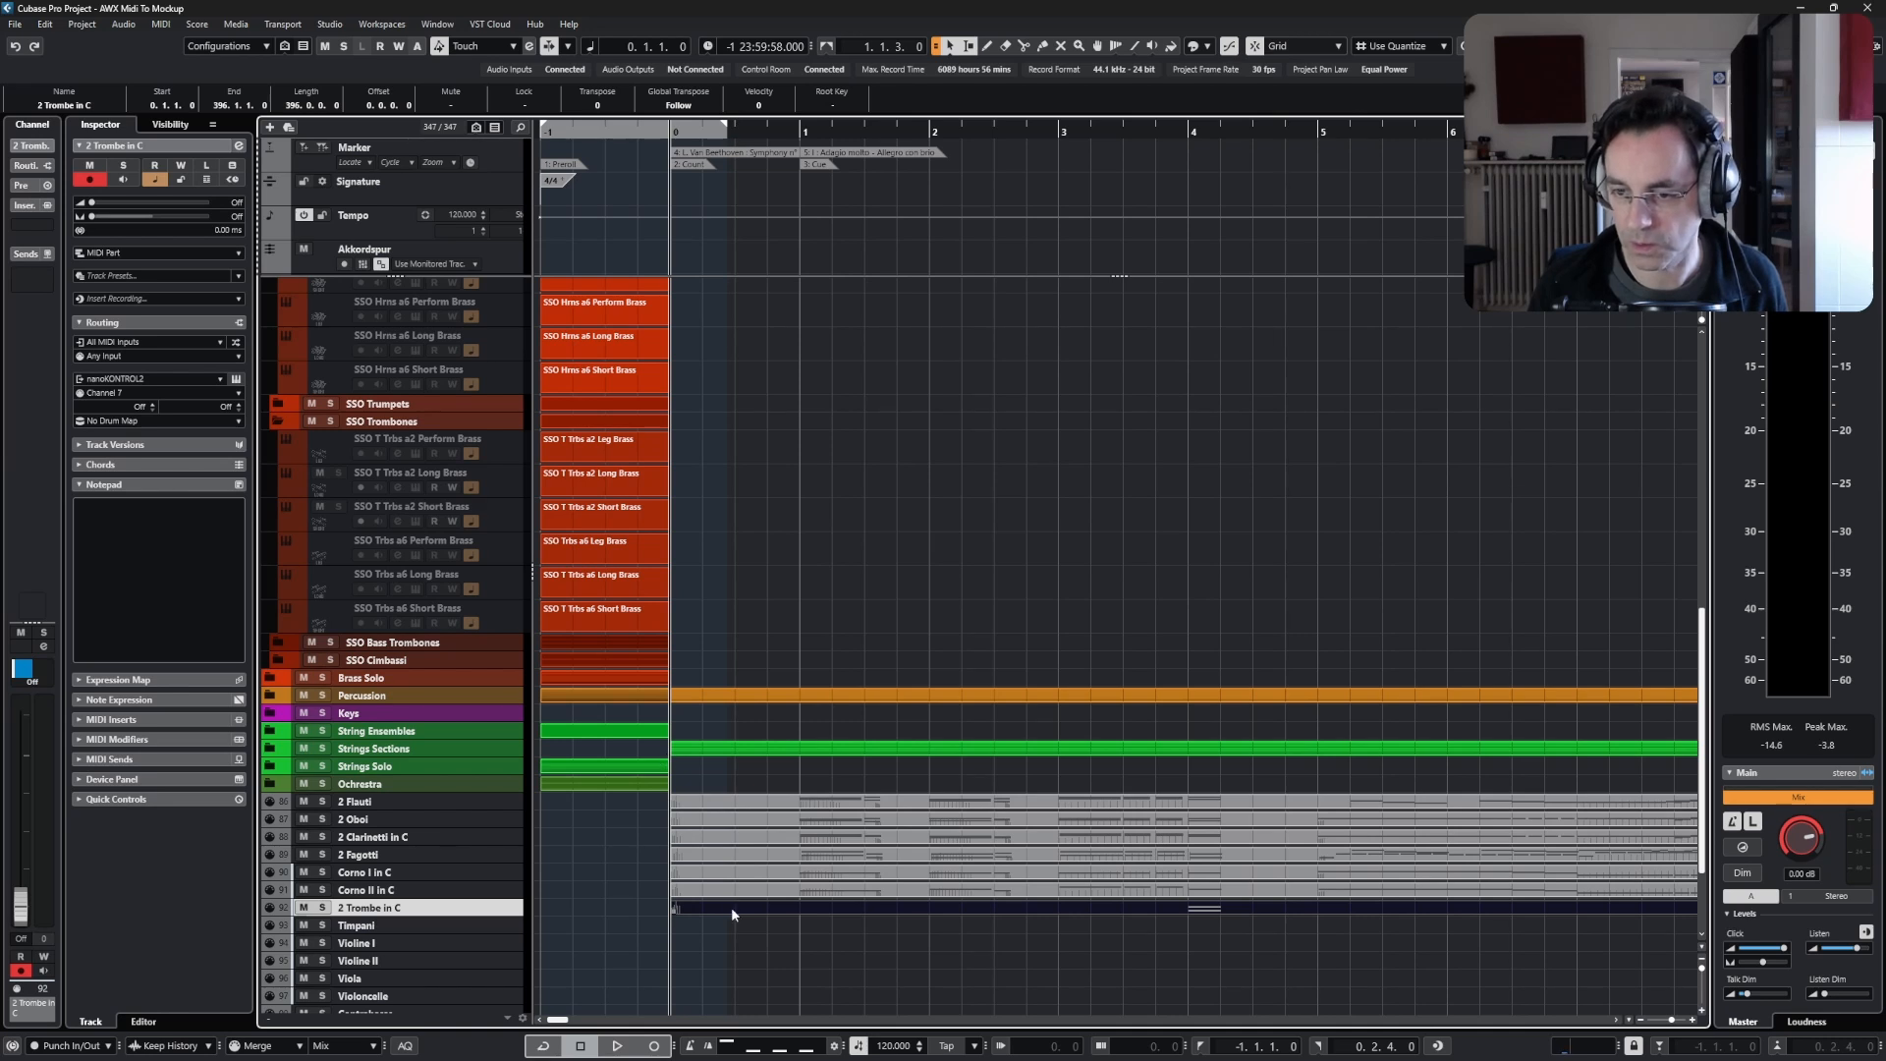
pyautogui.moveTo(729, 908); pyautogui.dragTo(740, 489)
# - Place Corno II on the lower SSO Hrns a2 Long and Short Brass pair and Corno I on the upper pair, and collapse Brass Sections
pyautogui.click(767, 892)
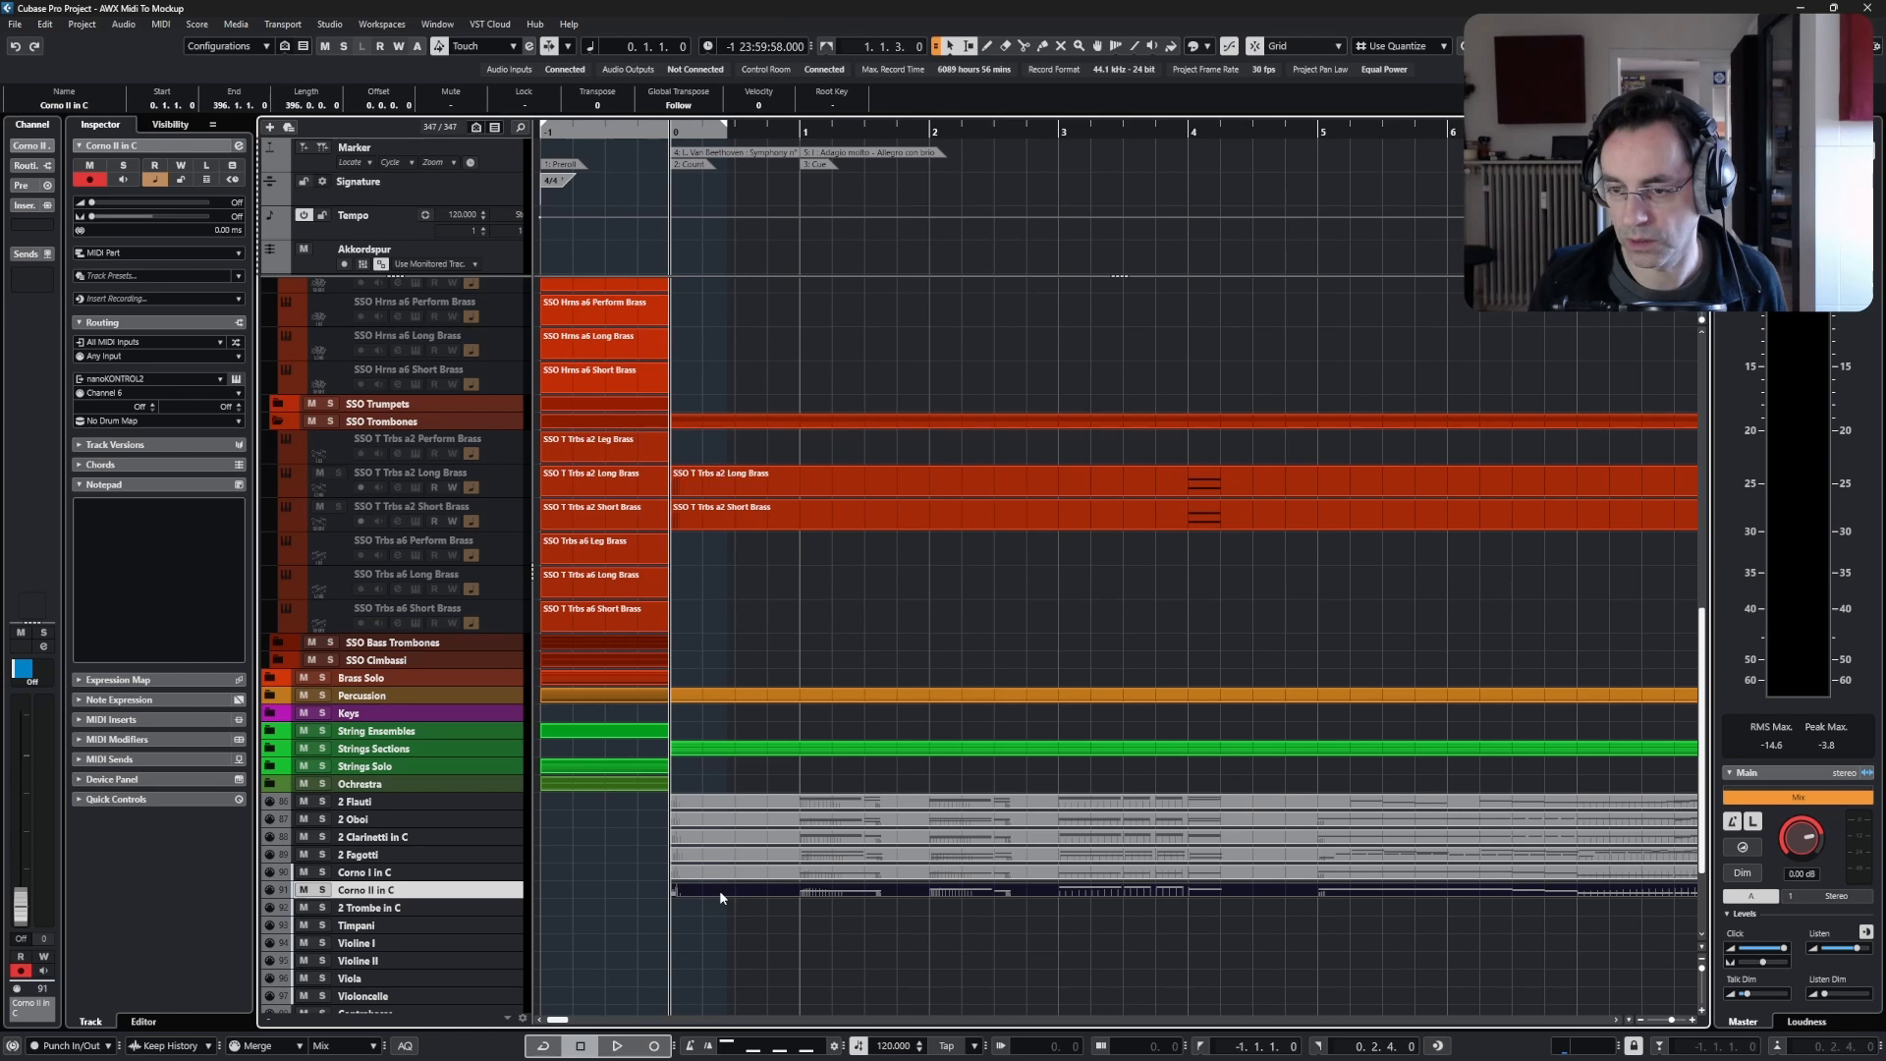
pyautogui.moveTo(719, 890); pyautogui.dragTo(723, 326)
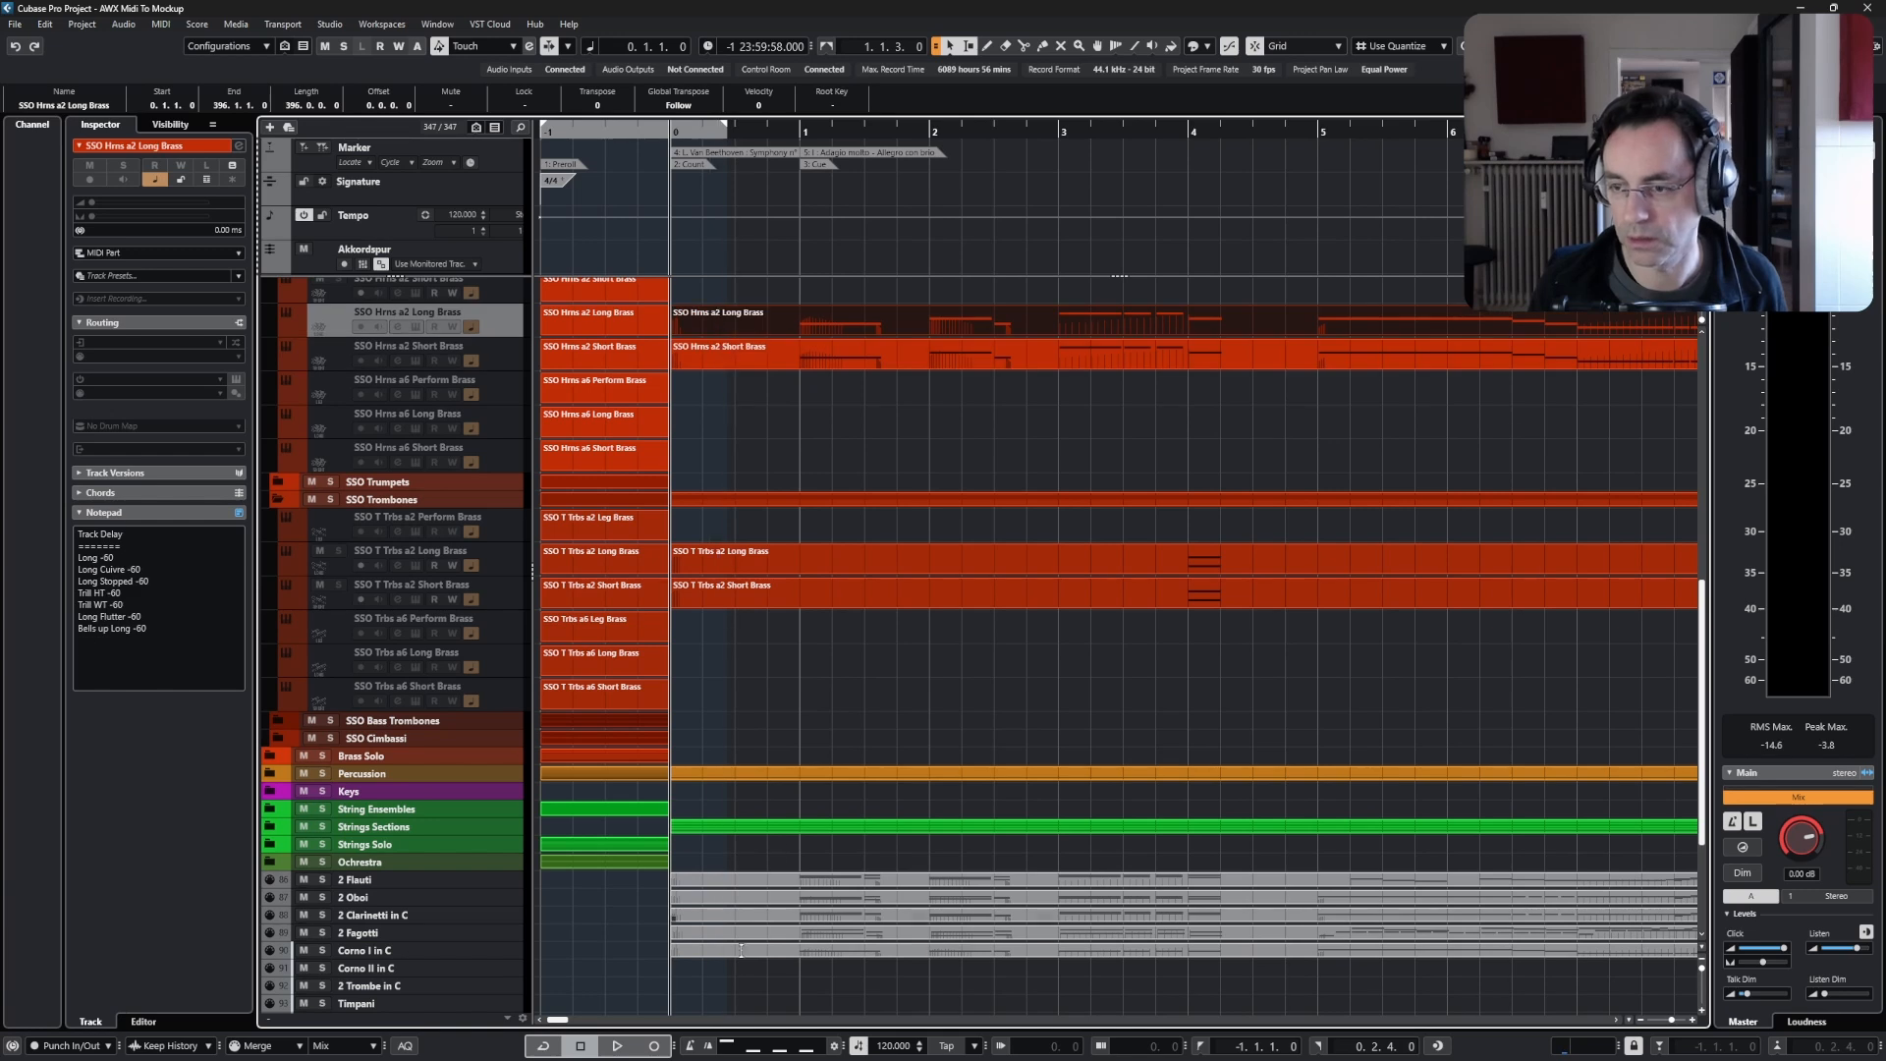
pyautogui.click(738, 953)
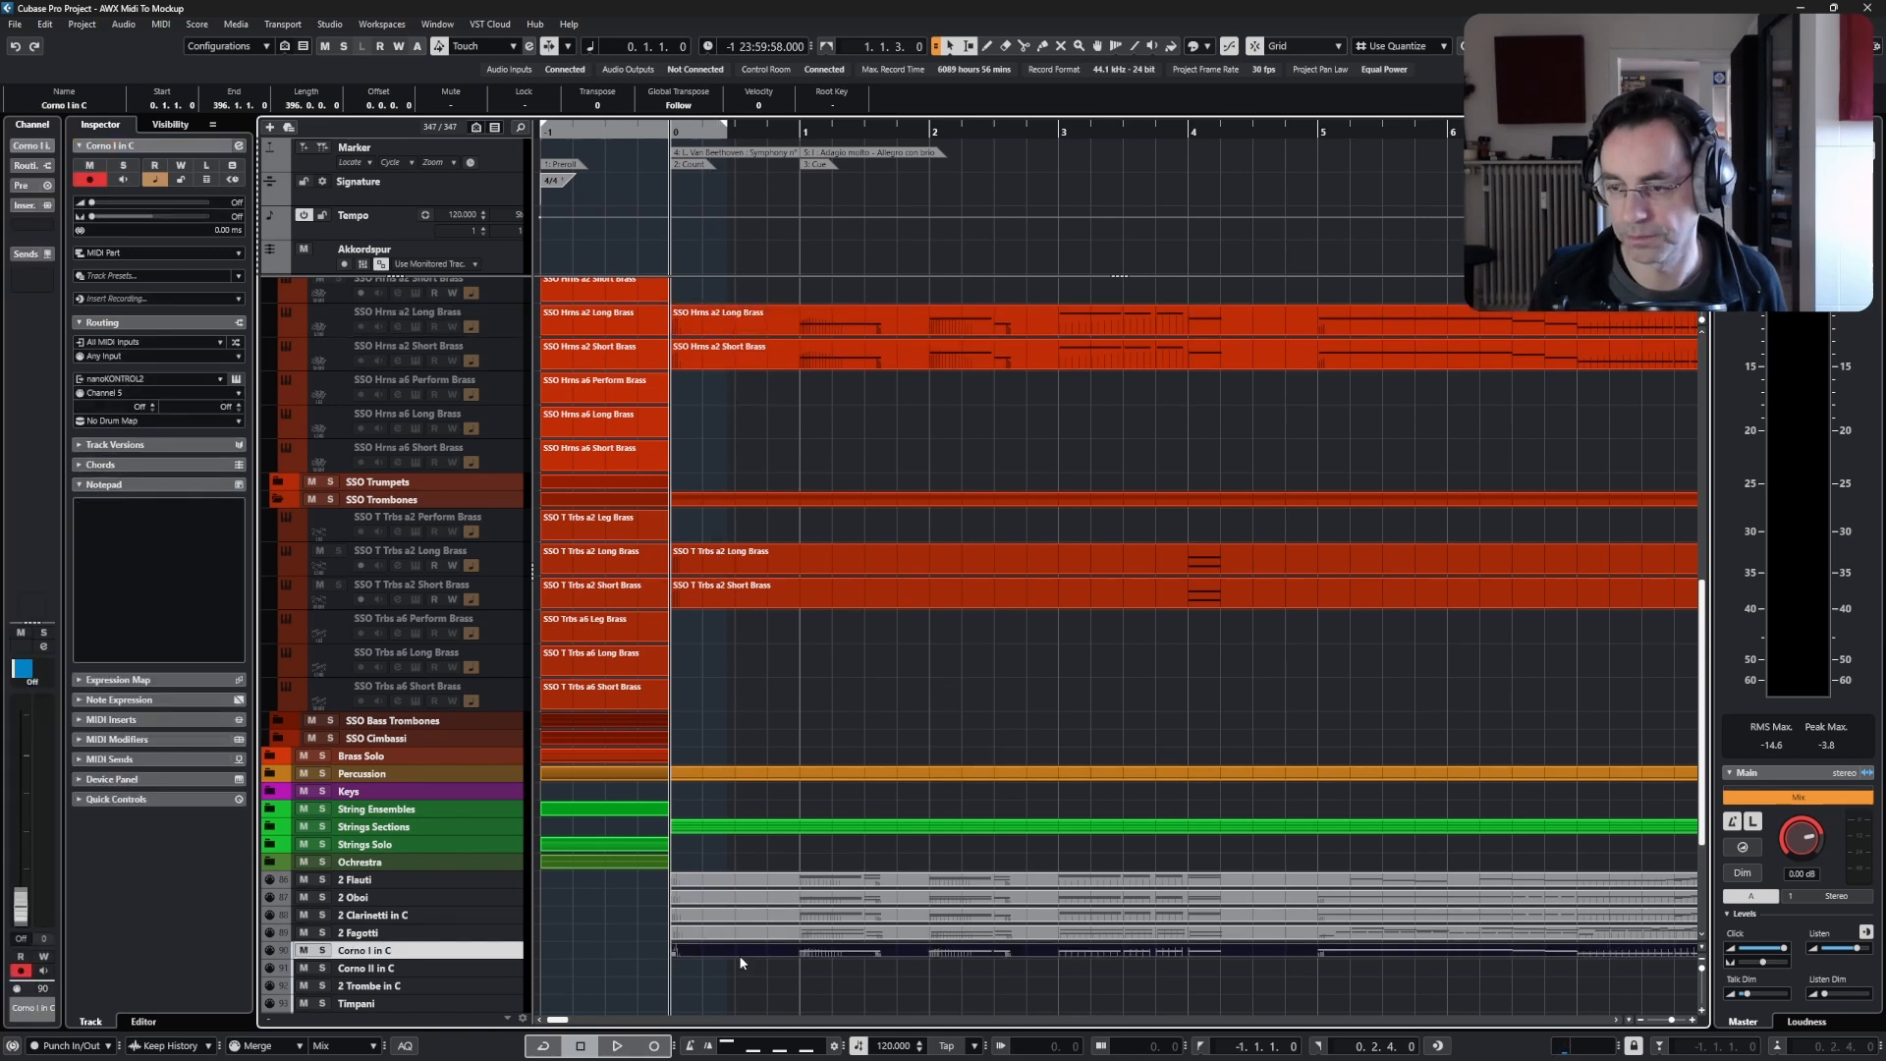
pyautogui.moveTo(744, 949); pyautogui.dragTo(752, 307)
pyautogui.scroll(5, 774, 446)
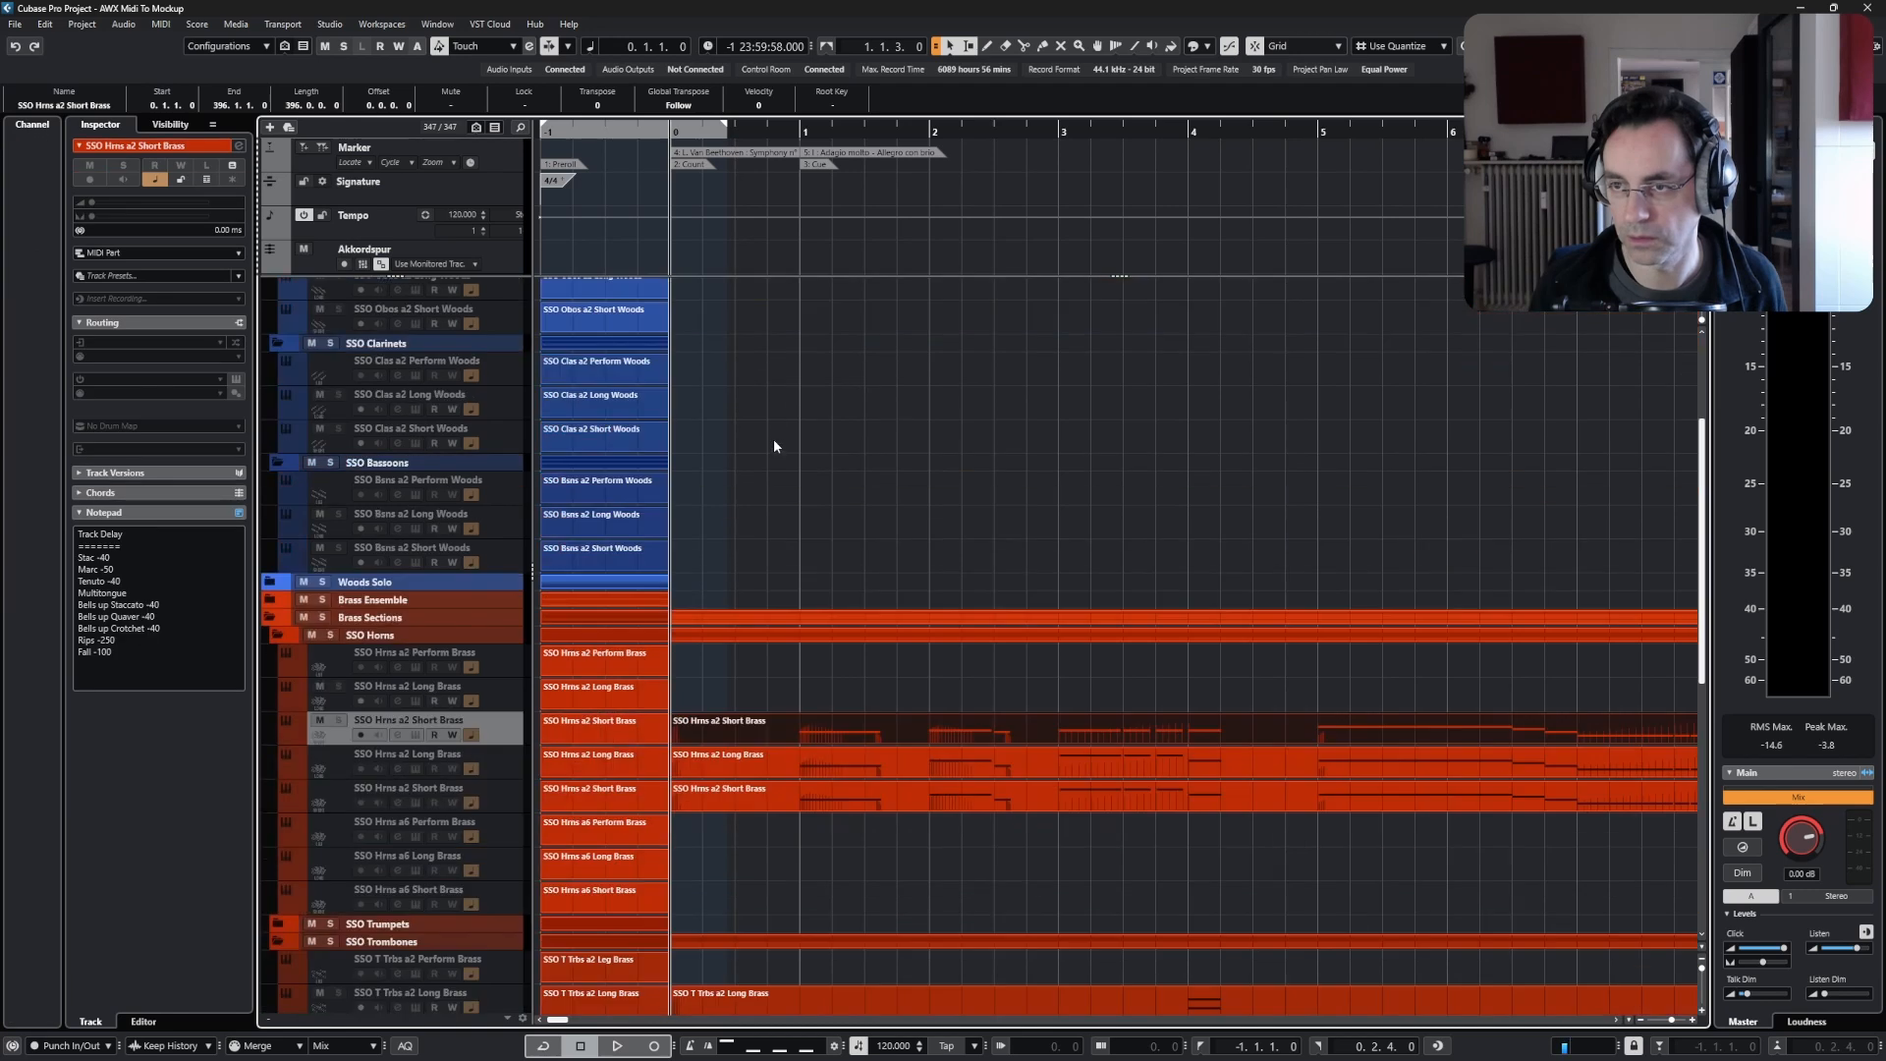
pyautogui.moveTo(728, 720); pyautogui.dragTo(733, 714)
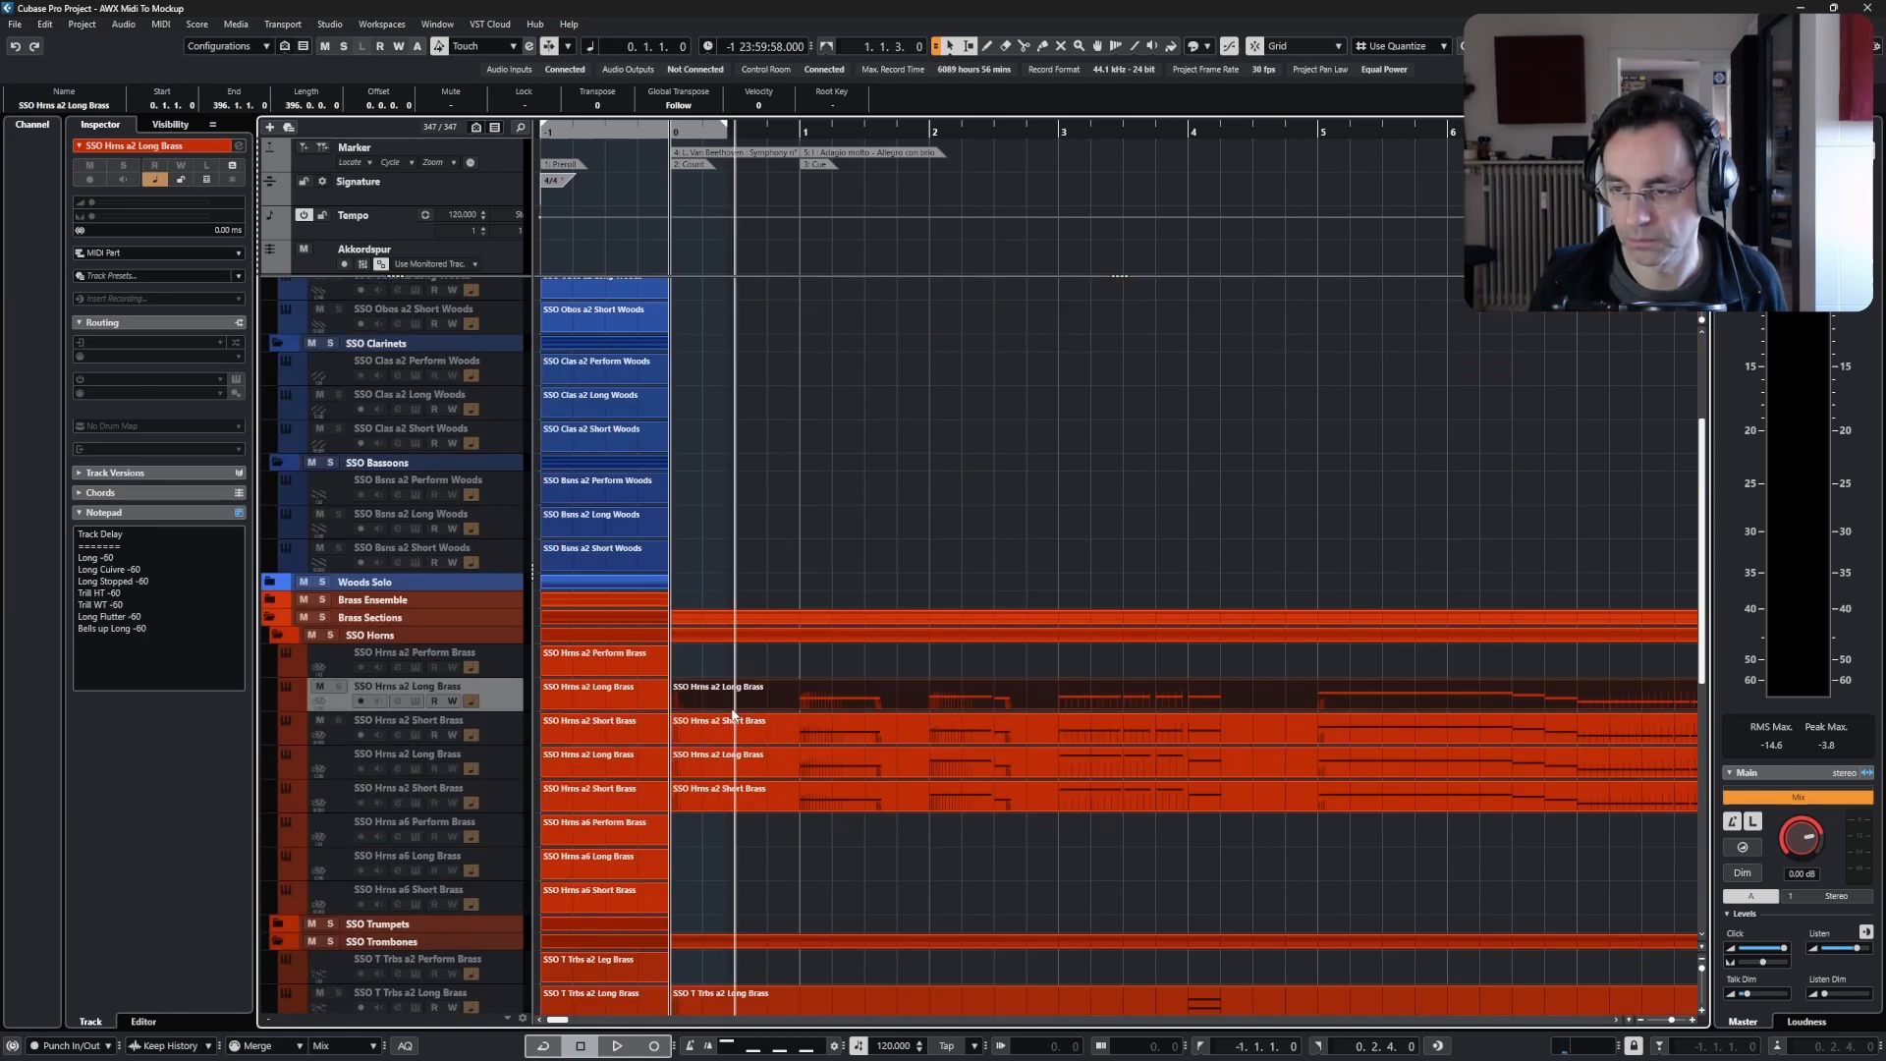
pyautogui.click(269, 617)
# - Place the 2 Fagotti part on the a2 Long Woods and Short Woods tracks under SSO Bassoons, both starting at 0.1.1.0
pyautogui.scroll(-2, 737, 847)
pyautogui.scroll(5, 739, 852)
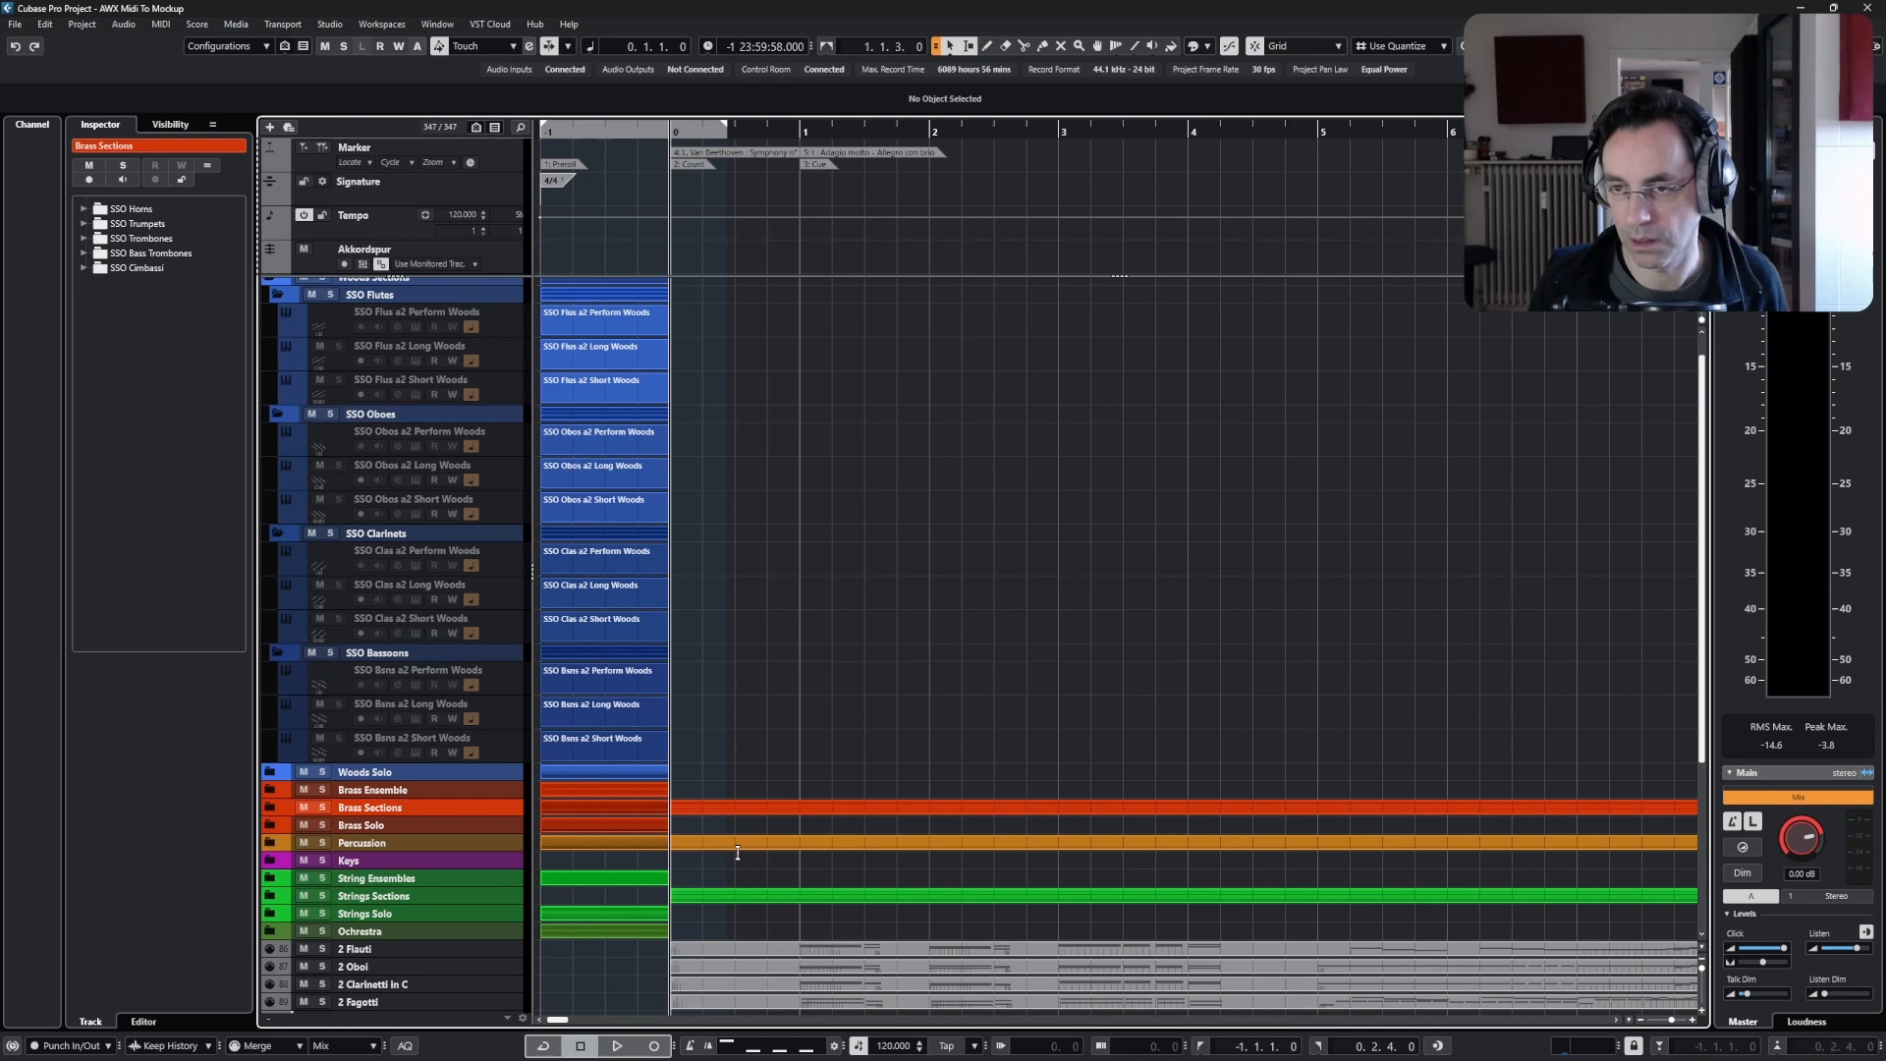
pyautogui.scroll(-2, 738, 852)
pyautogui.scroll(2, 727, 884)
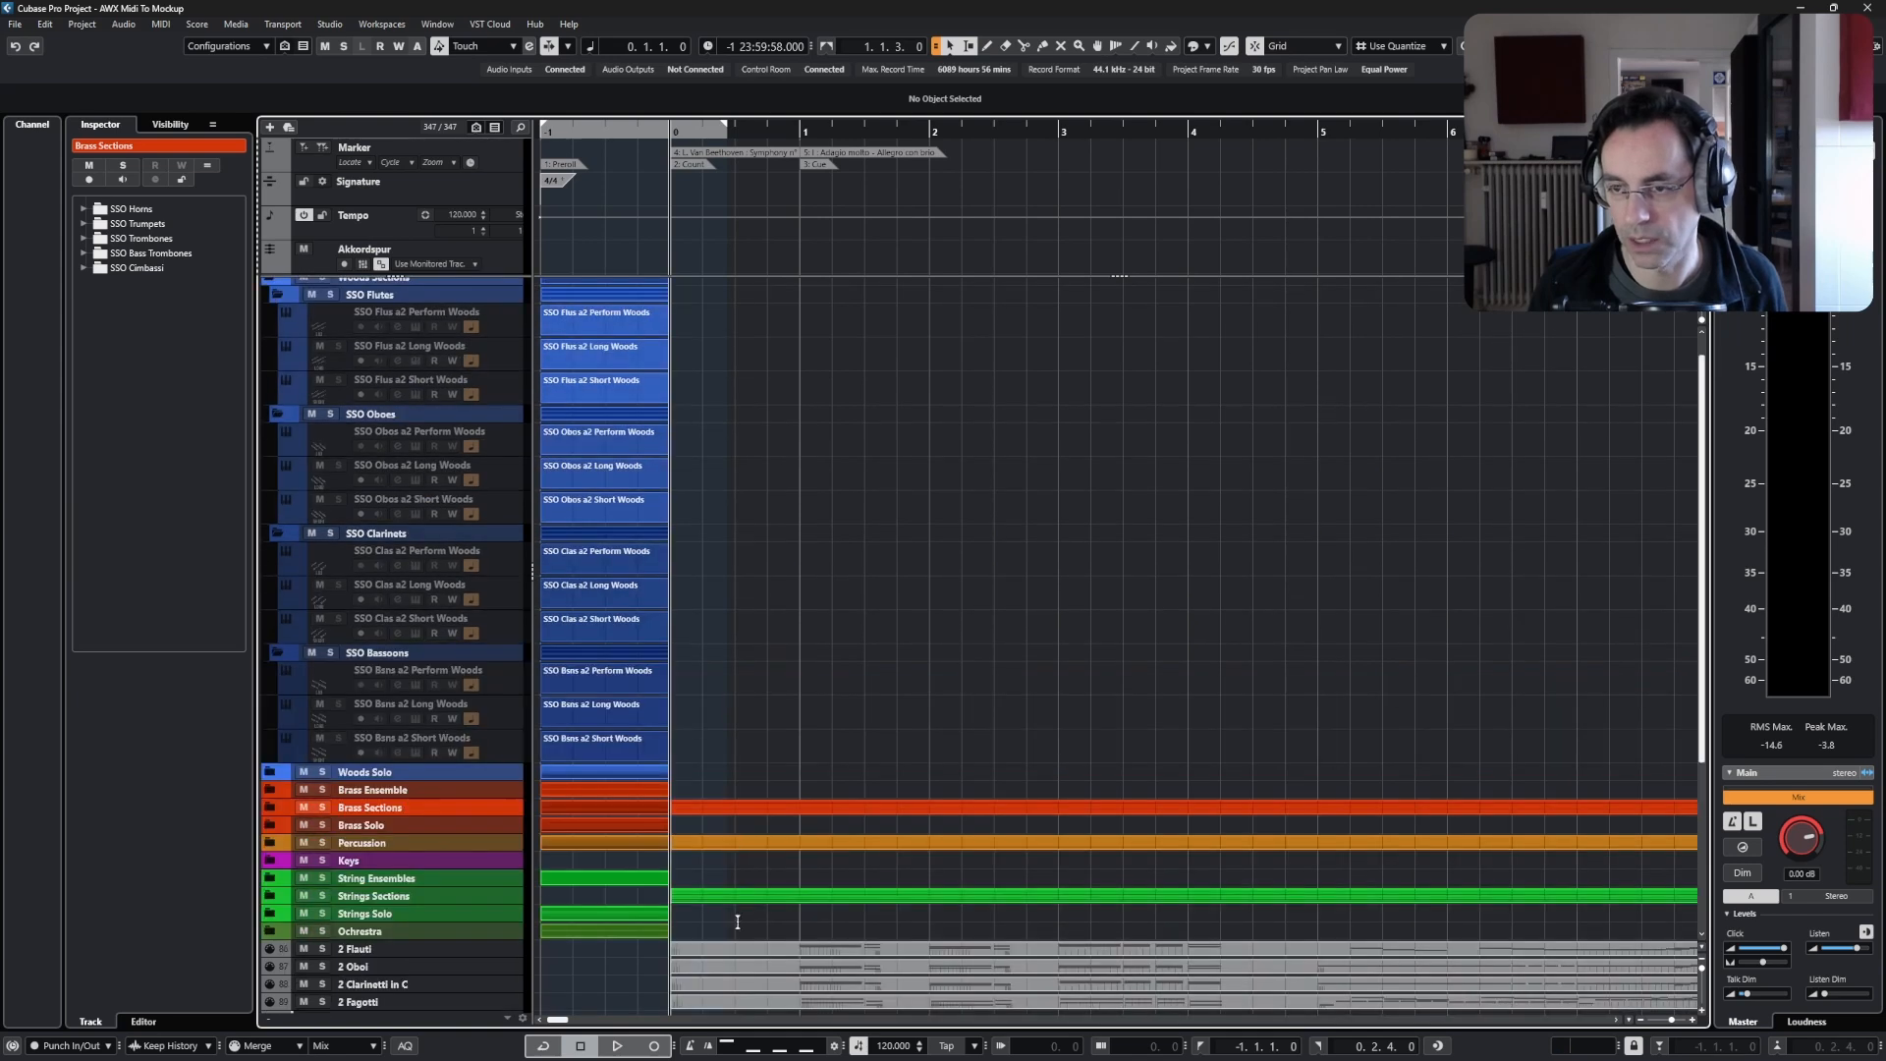
pyautogui.click(711, 1003)
pyautogui.moveTo(715, 1005); pyautogui.dragTo(710, 715)
pyautogui.keyDown('alt'); pyautogui.click(711, 714); pyautogui.keyUp('alt')
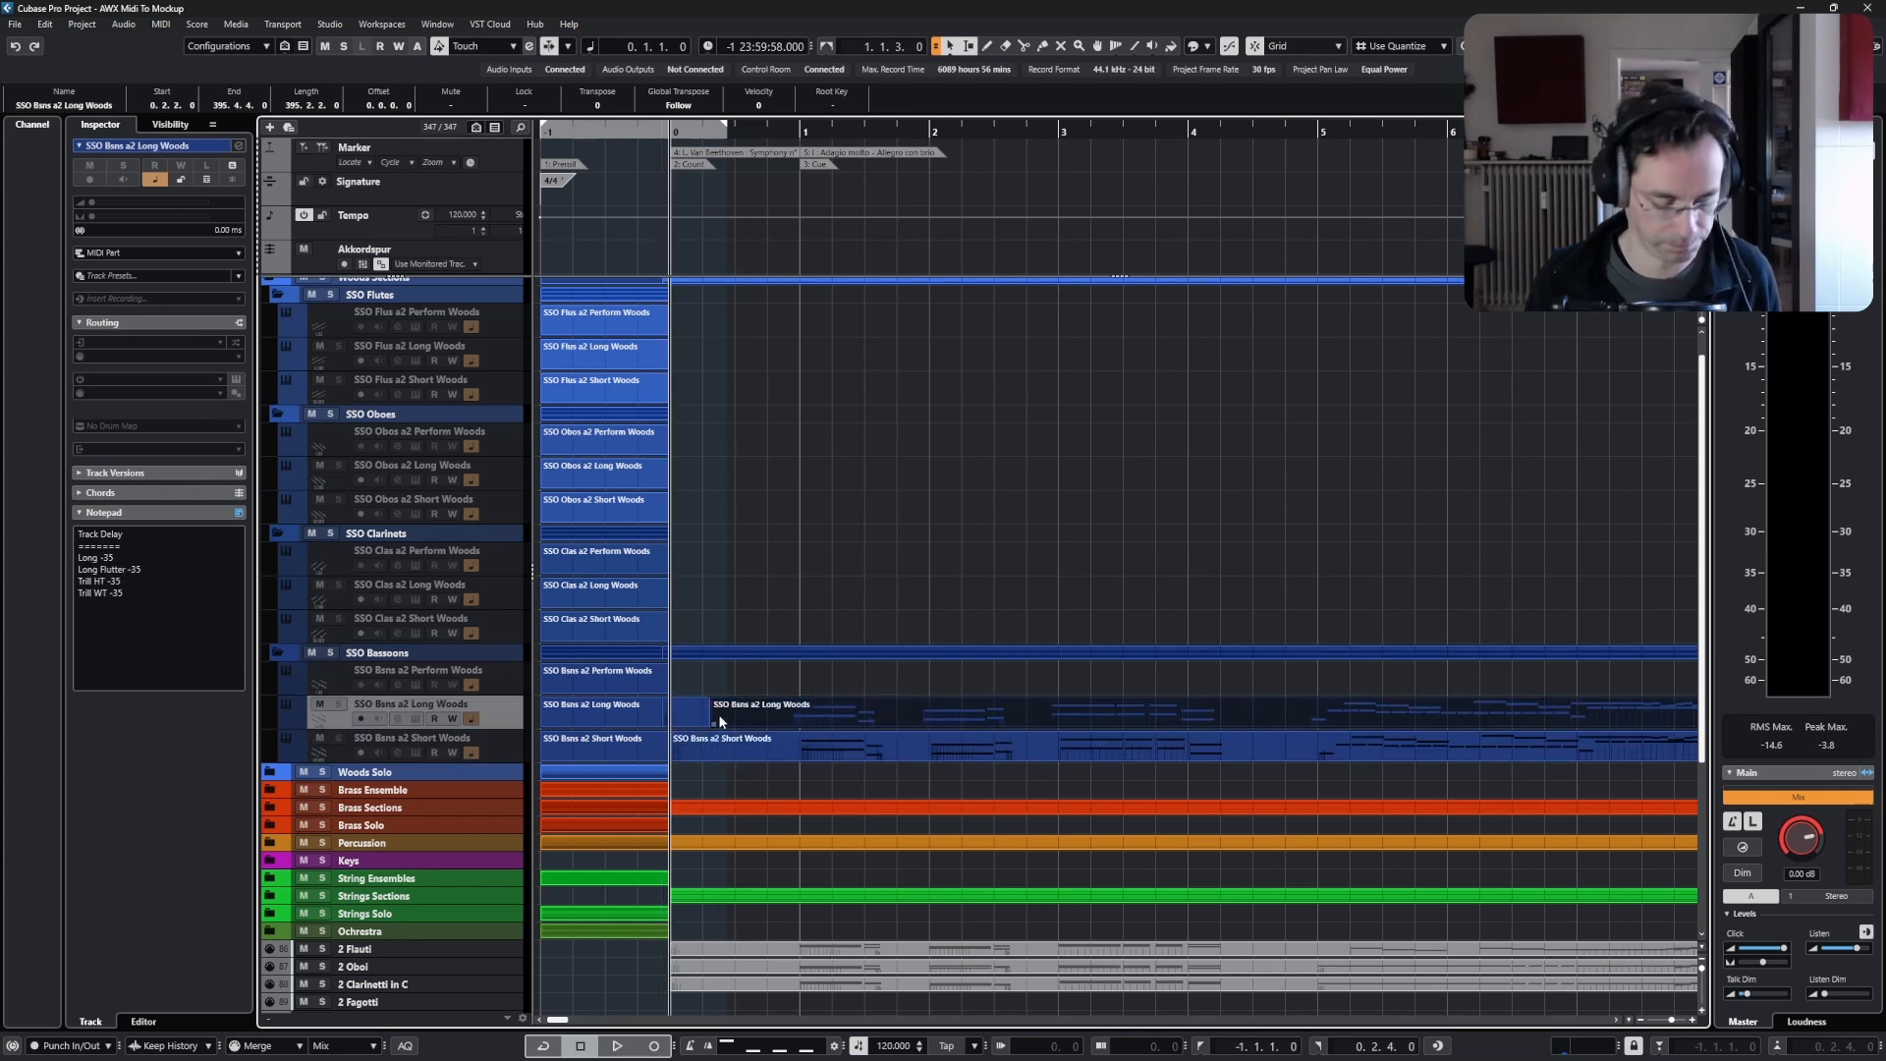
pyautogui.hotkey('ctrl', 'z')
pyautogui.moveTo(716, 727); pyautogui.dragTo(724, 728)
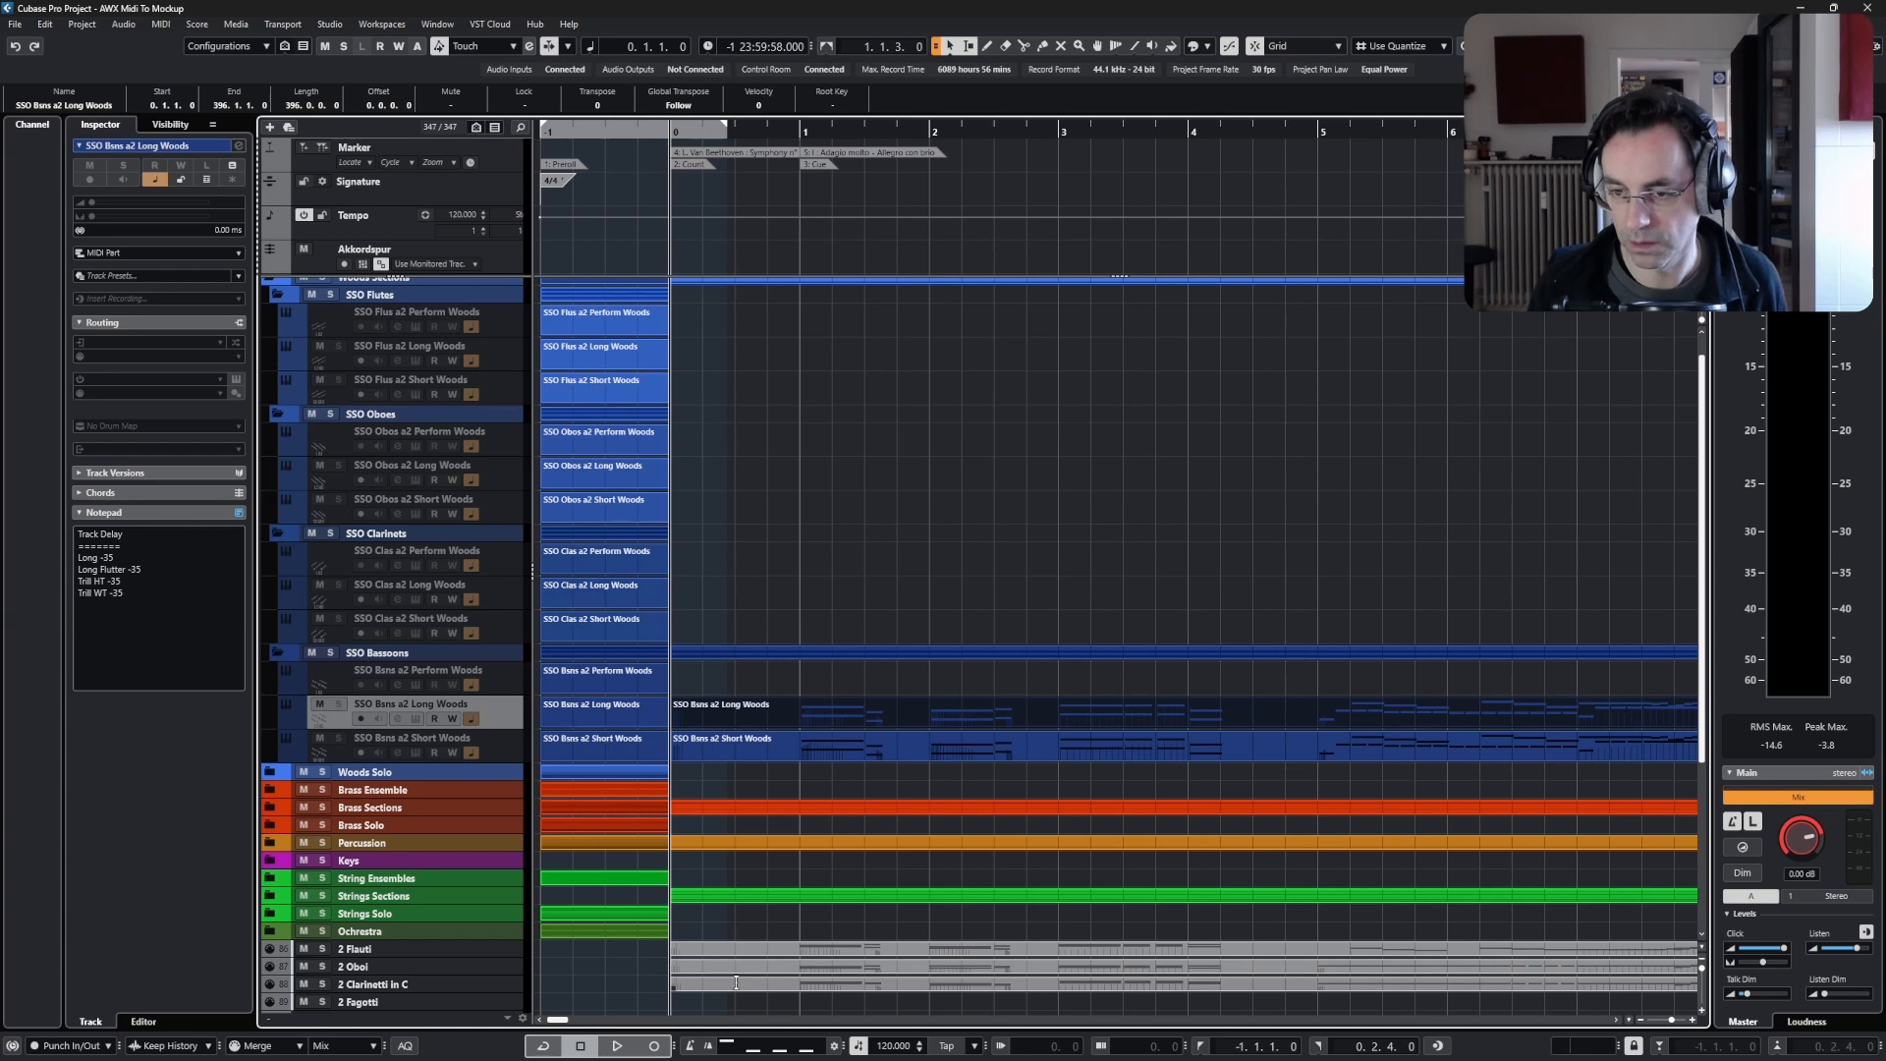
# - Place the 2 Clarinetti in C and 2 Oboi parts on the a2 Long and Short Woods tracks under SSO Clarinets and SSO Oboes
pyautogui.moveTo(736, 984); pyautogui.dragTo(740, 599)
pyautogui.click(771, 974)
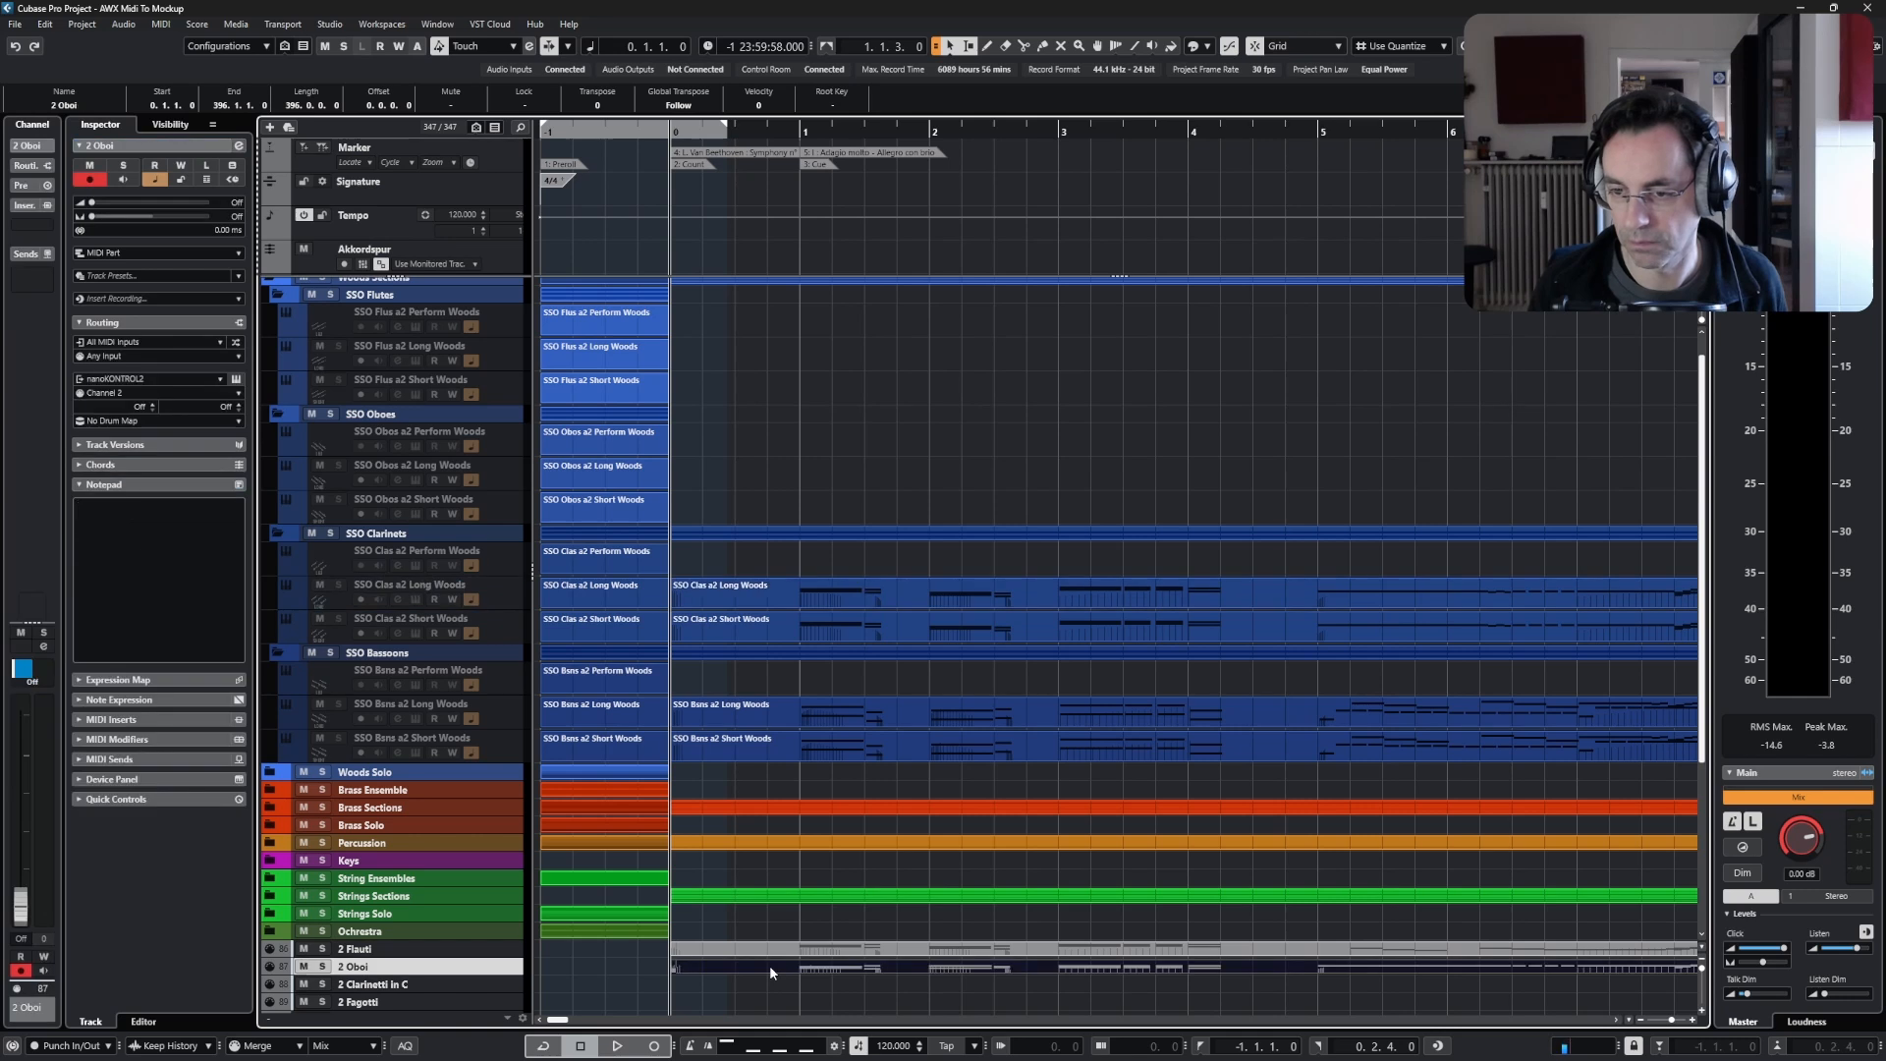
pyautogui.moveTo(771, 918); pyautogui.dragTo(776, 472)
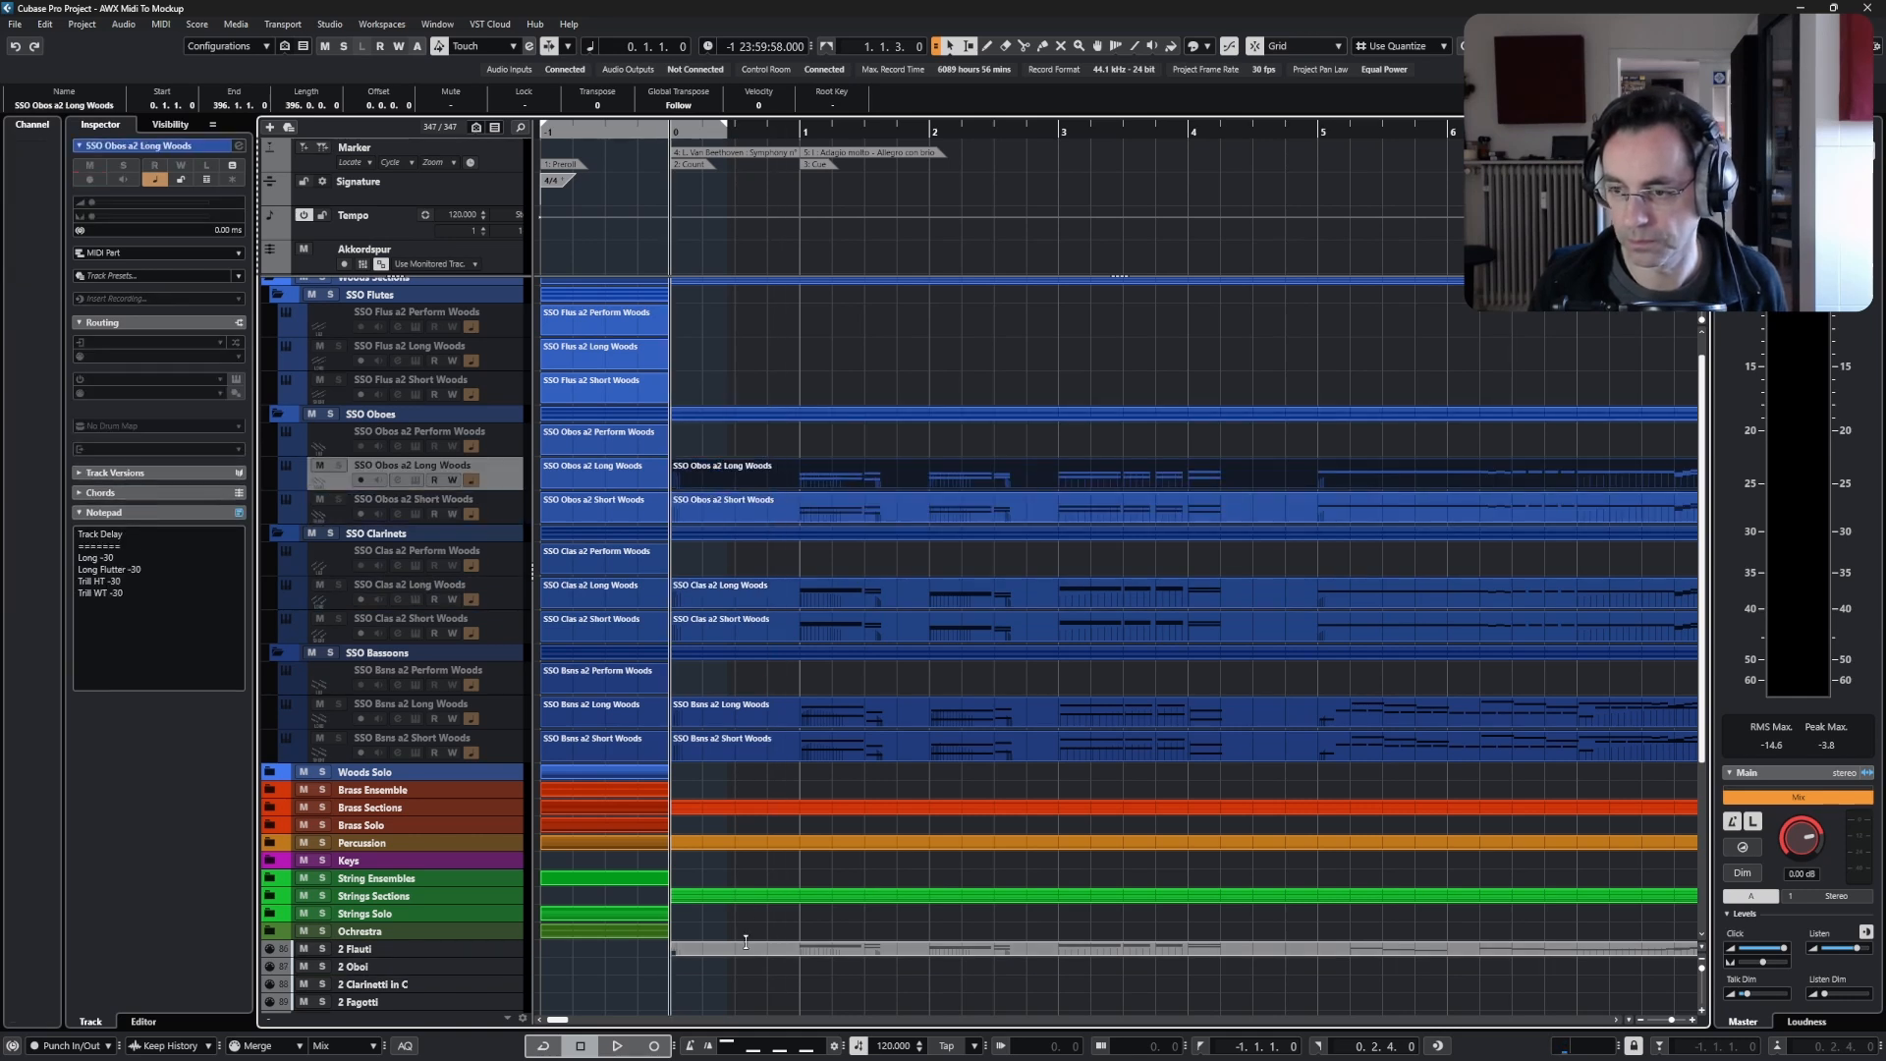
# - Place the 2 Flauti part on the a2 Long and Short Woods tracks under SSO Flutes and remove the leftover part from the source track
pyautogui.moveTo(752, 947); pyautogui.dragTo(752, 353)
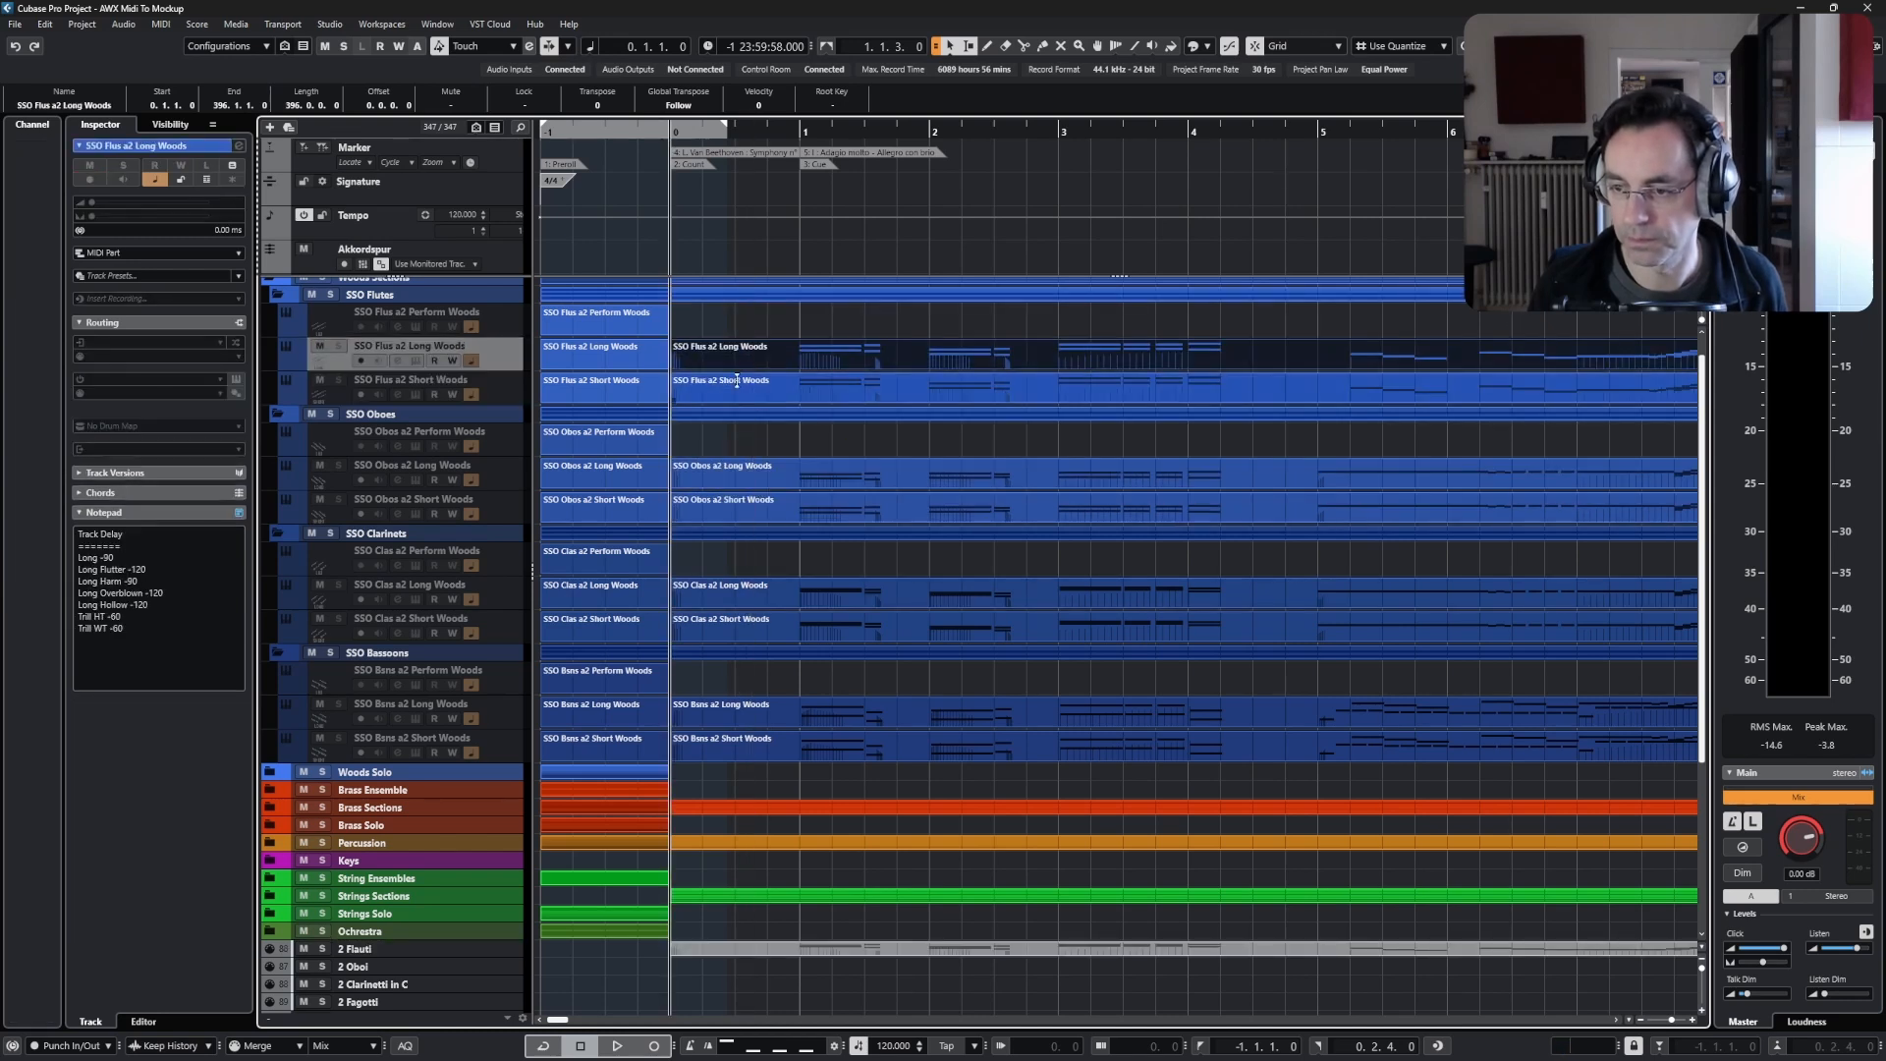
pyautogui.click(720, 950)
pyautogui.scroll(-5, 462, 969)
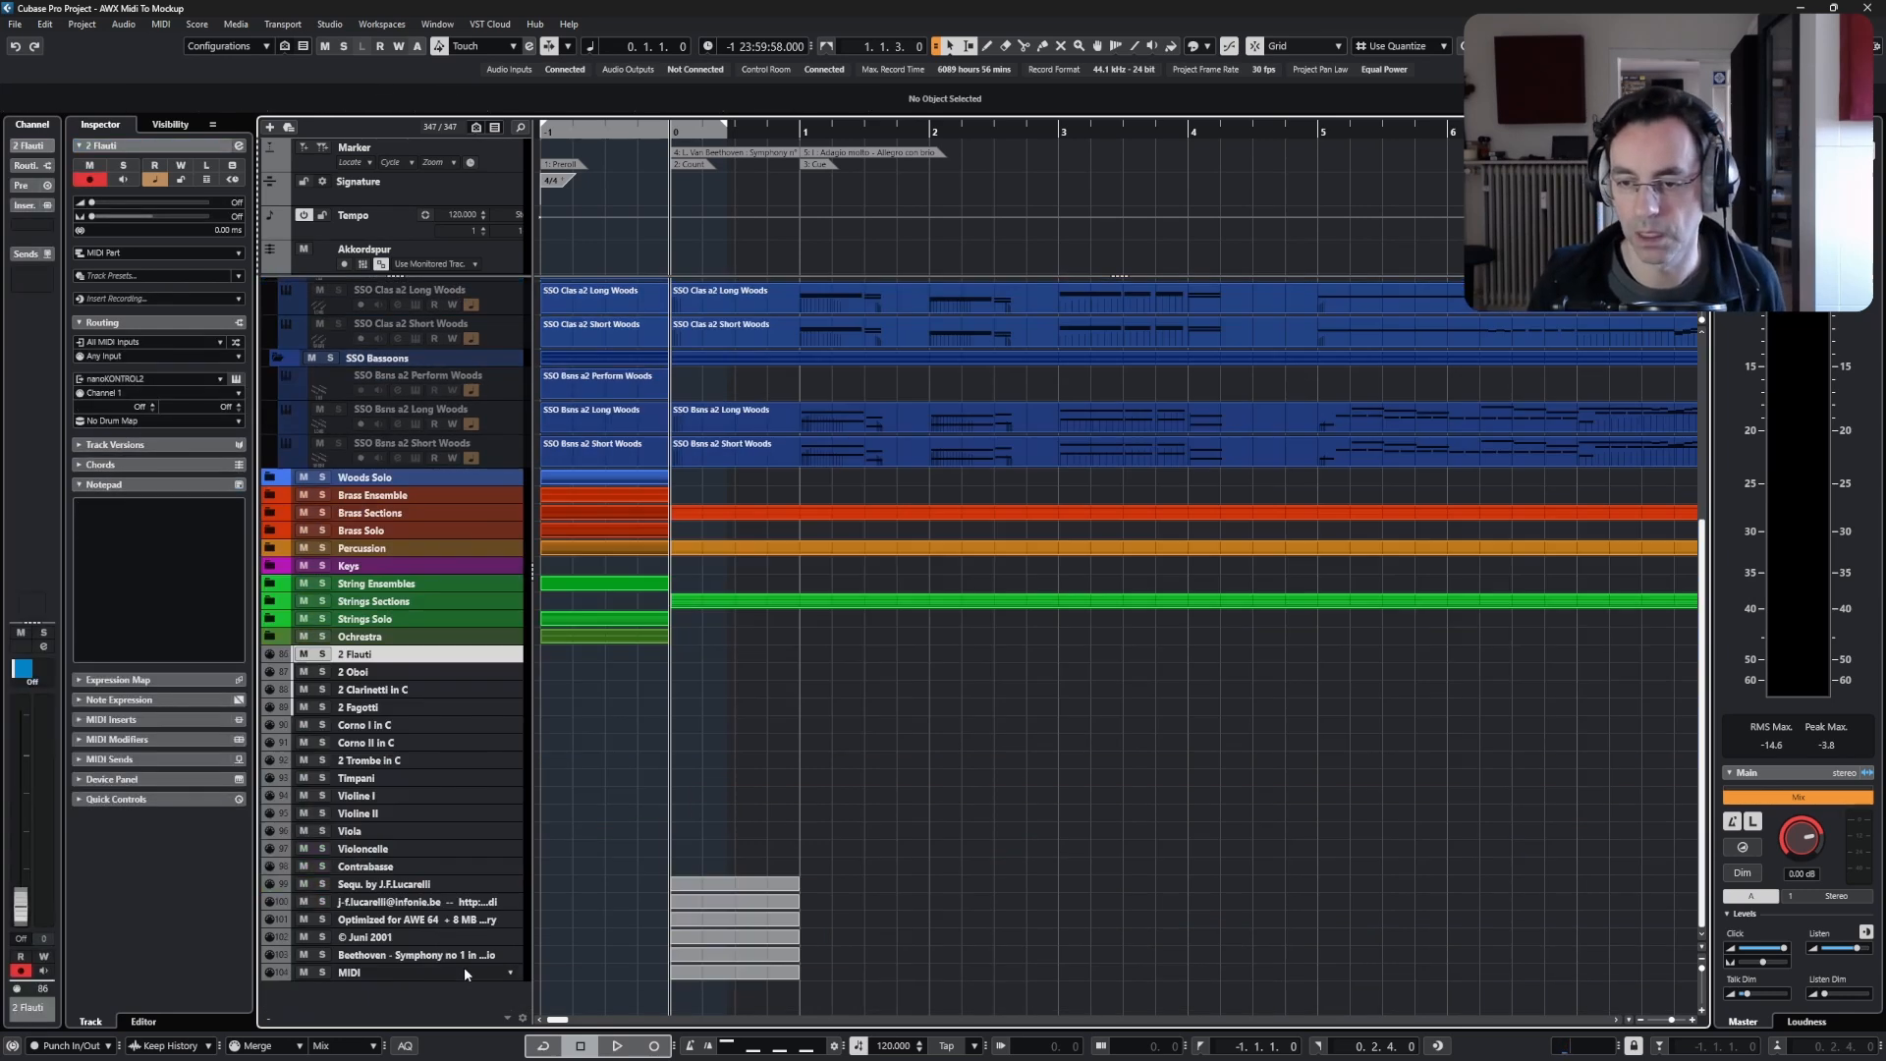
# - Delete all the imported MIDI tracks from 2 Flauti through MIDI, including the ones that still contain data
pyautogui.click(443, 970)
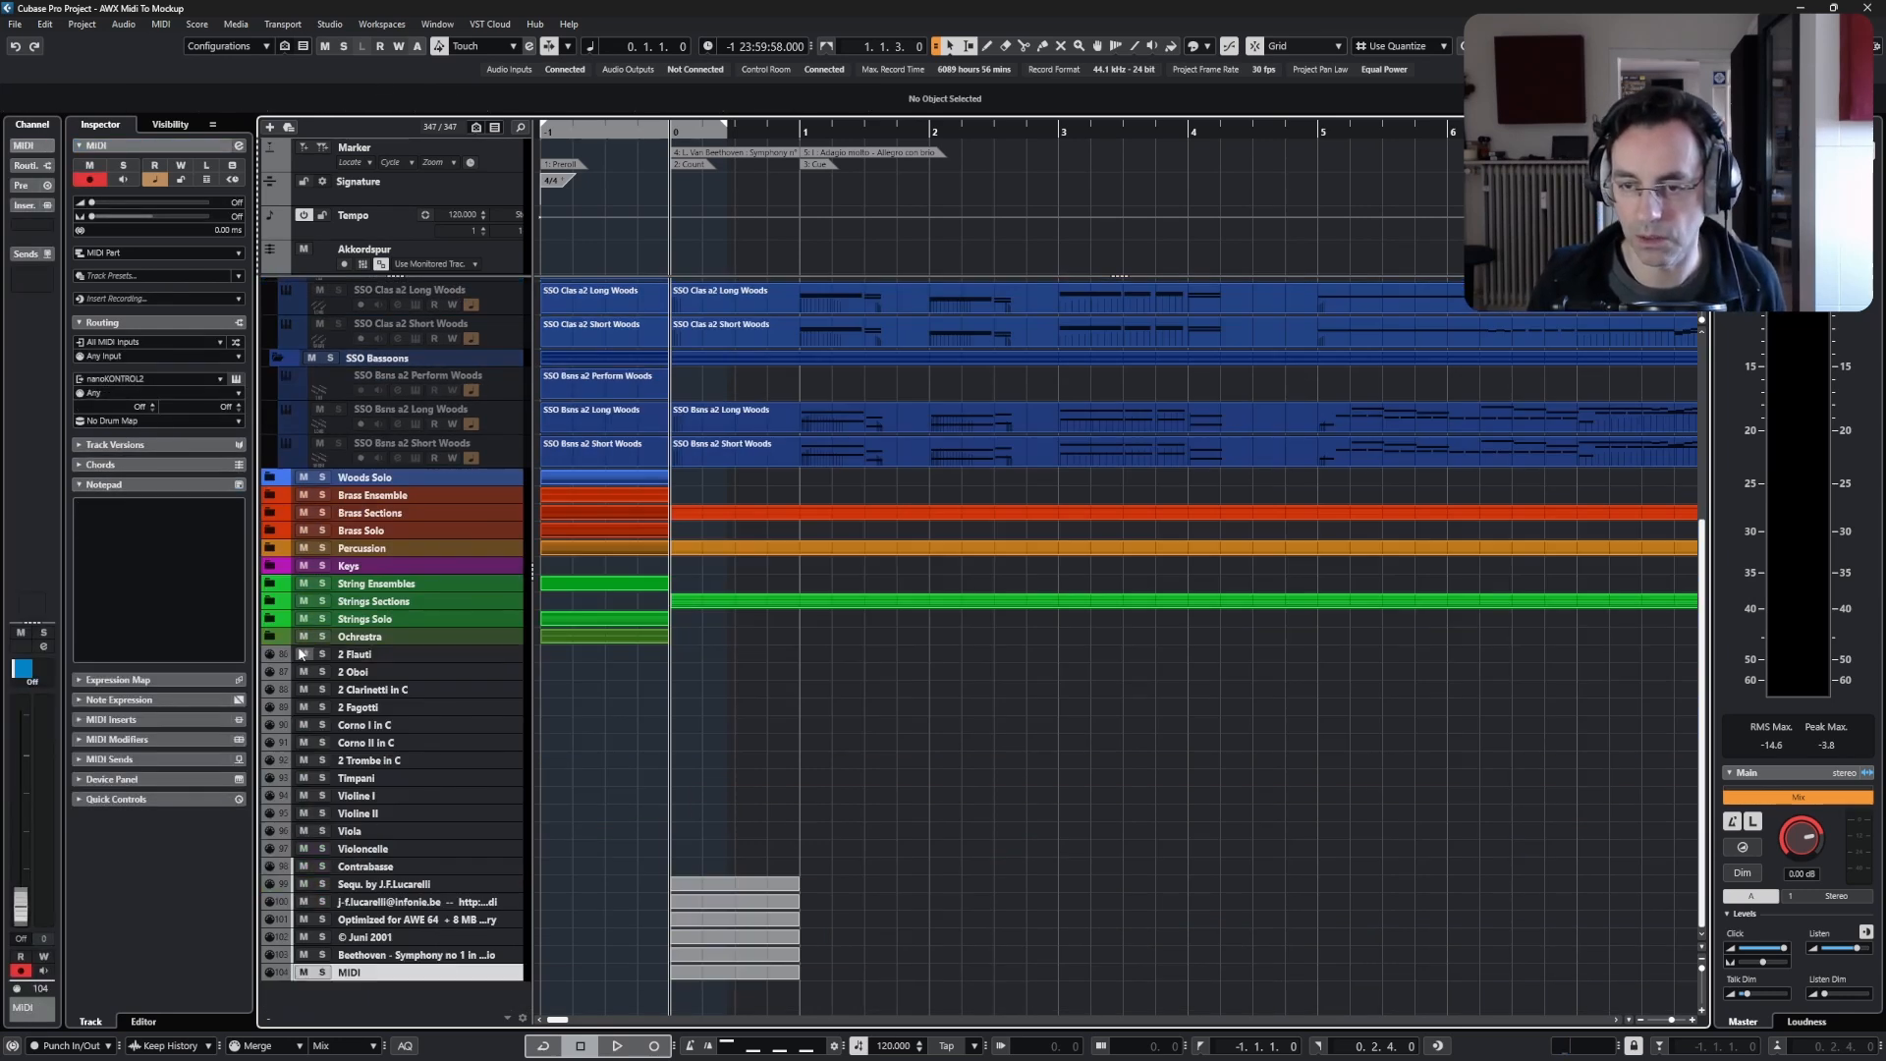
pyautogui.keyDown('shift'); pyautogui.click(429, 654); pyautogui.keyUp('shift')
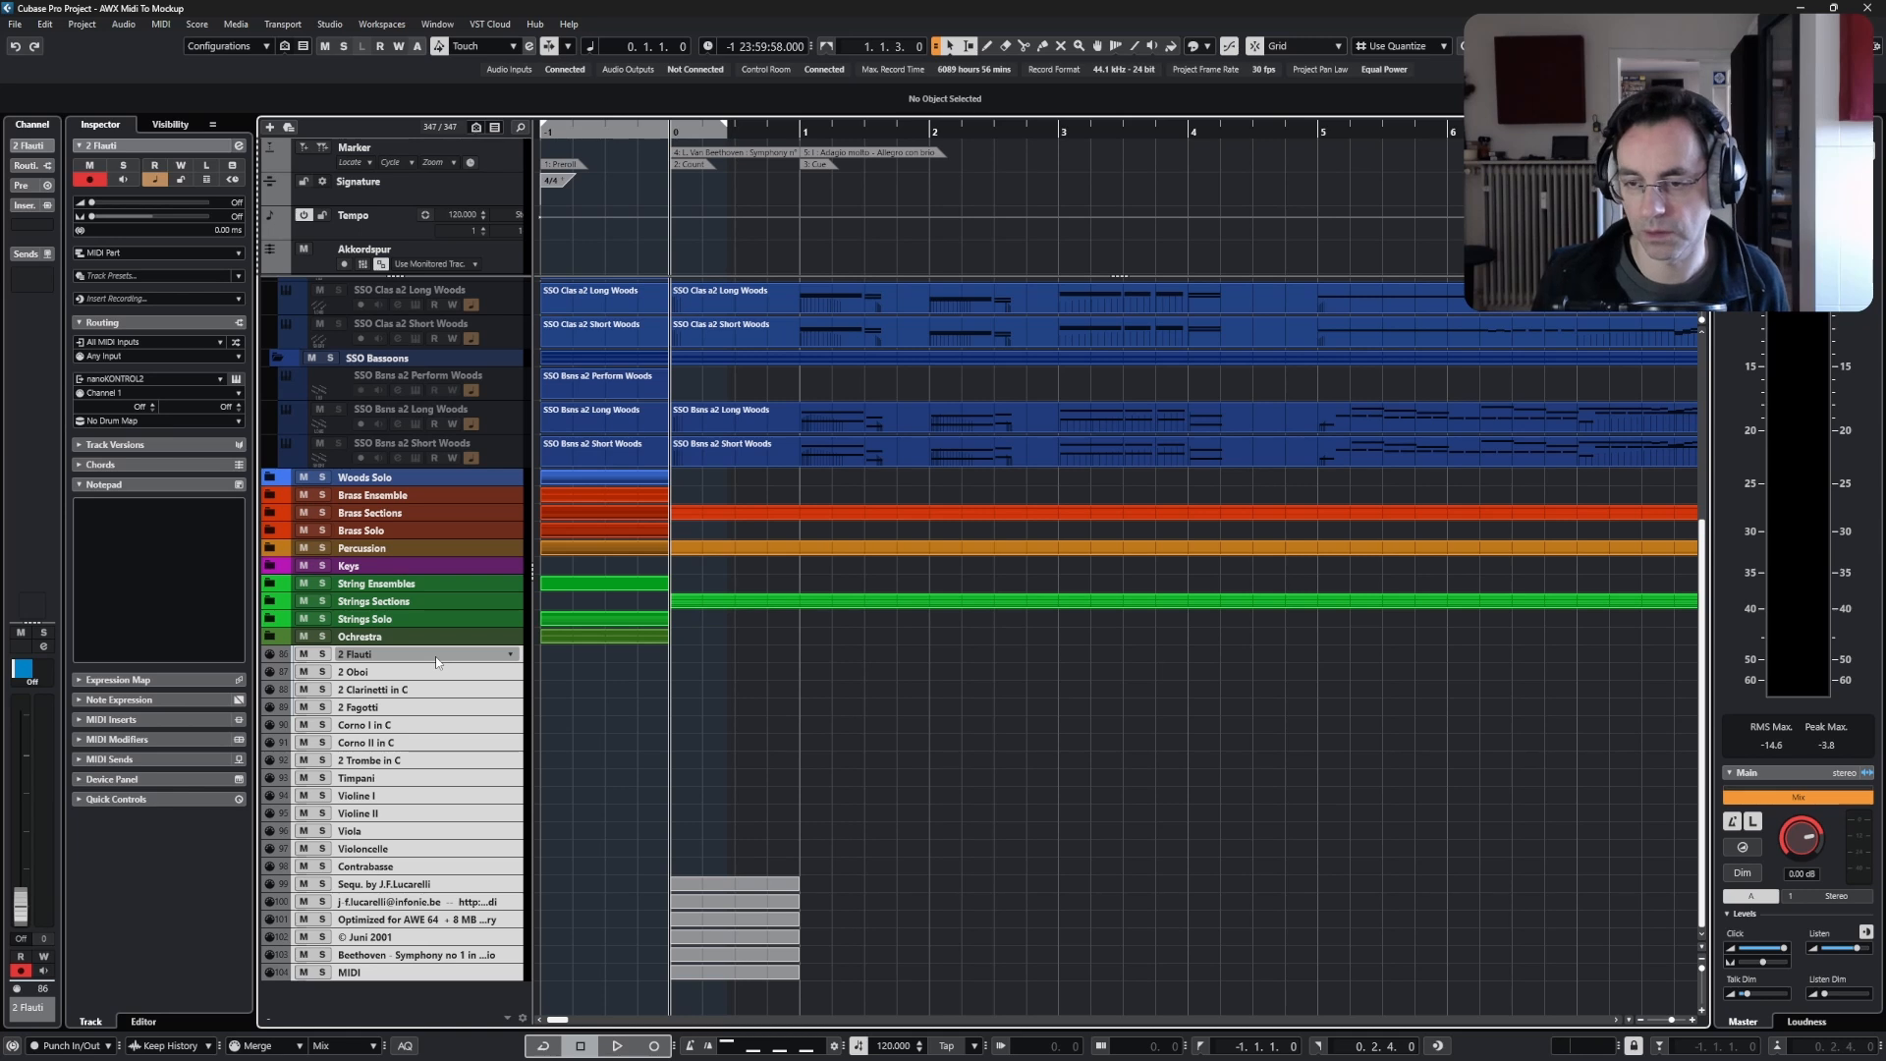
pyautogui.press('Delete')
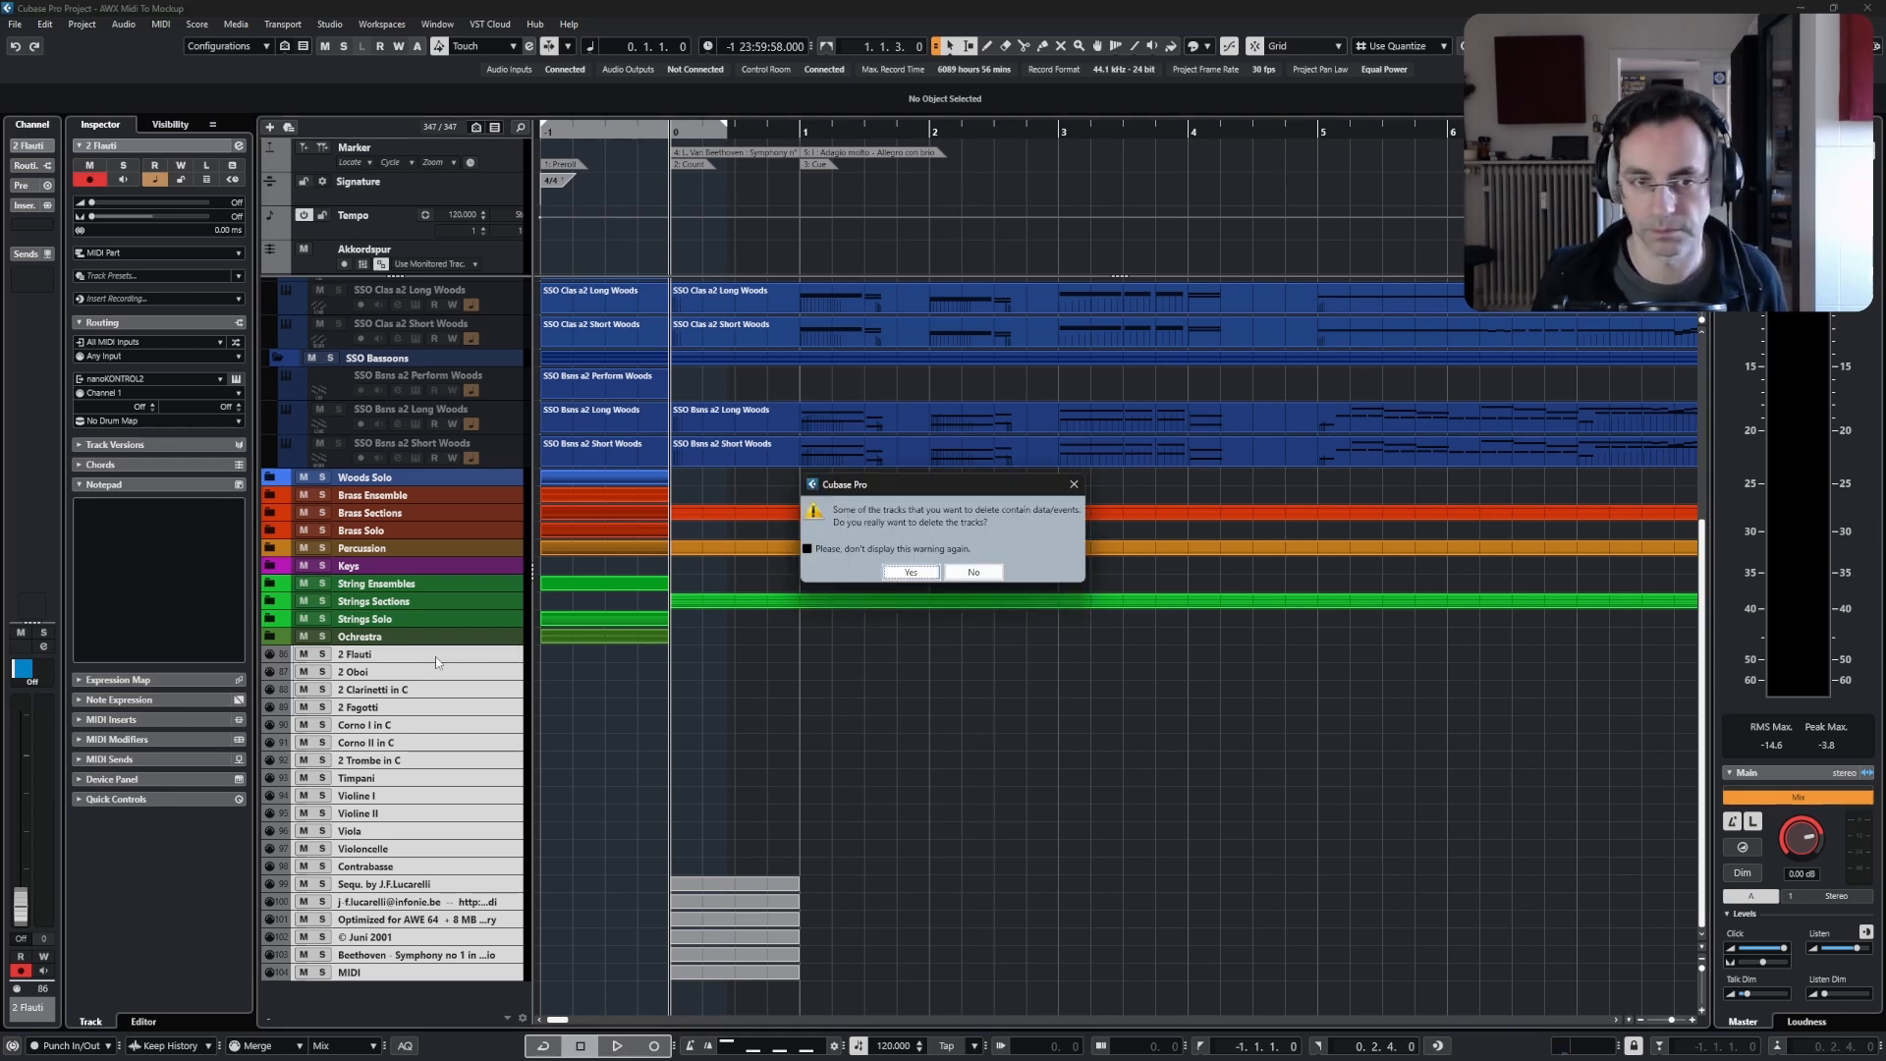
pyautogui.press('Return')
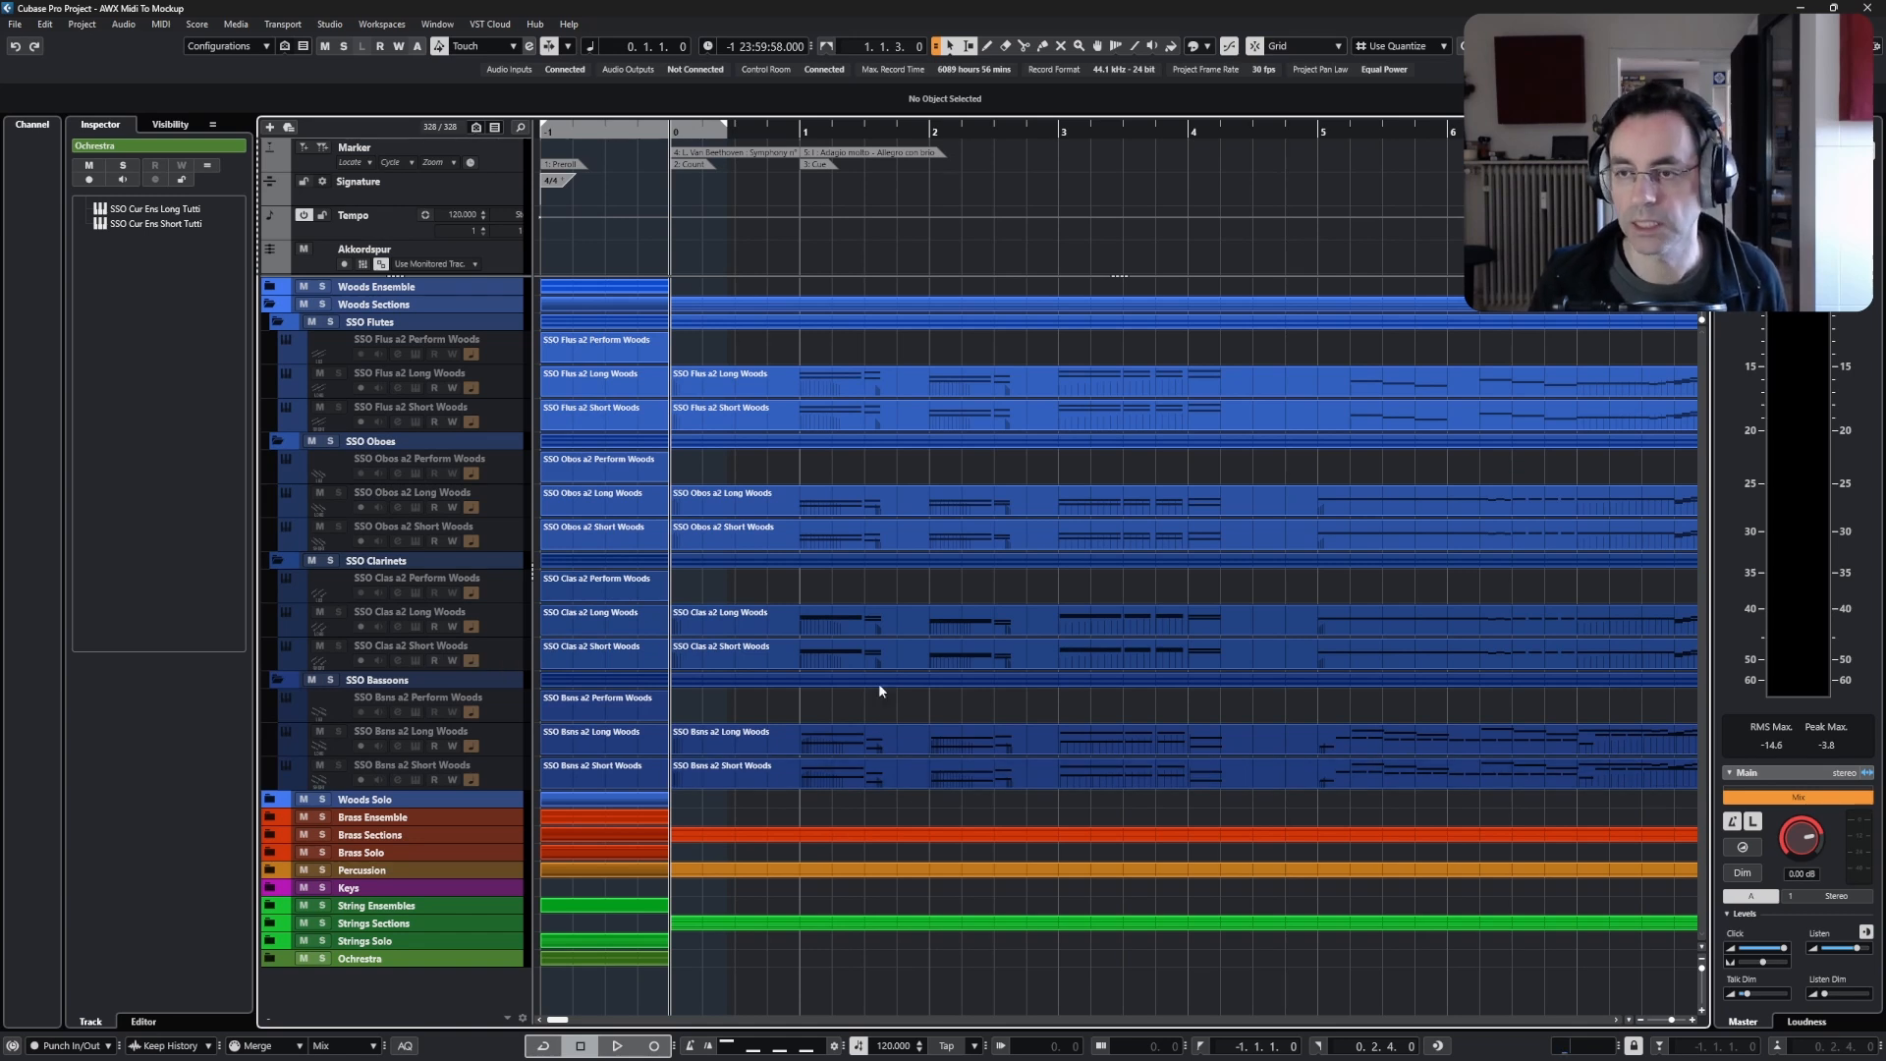
# - Fit the whole project length in view and expand the Strings Sections, Percussion and Brass Sections folders
pyautogui.press('g')
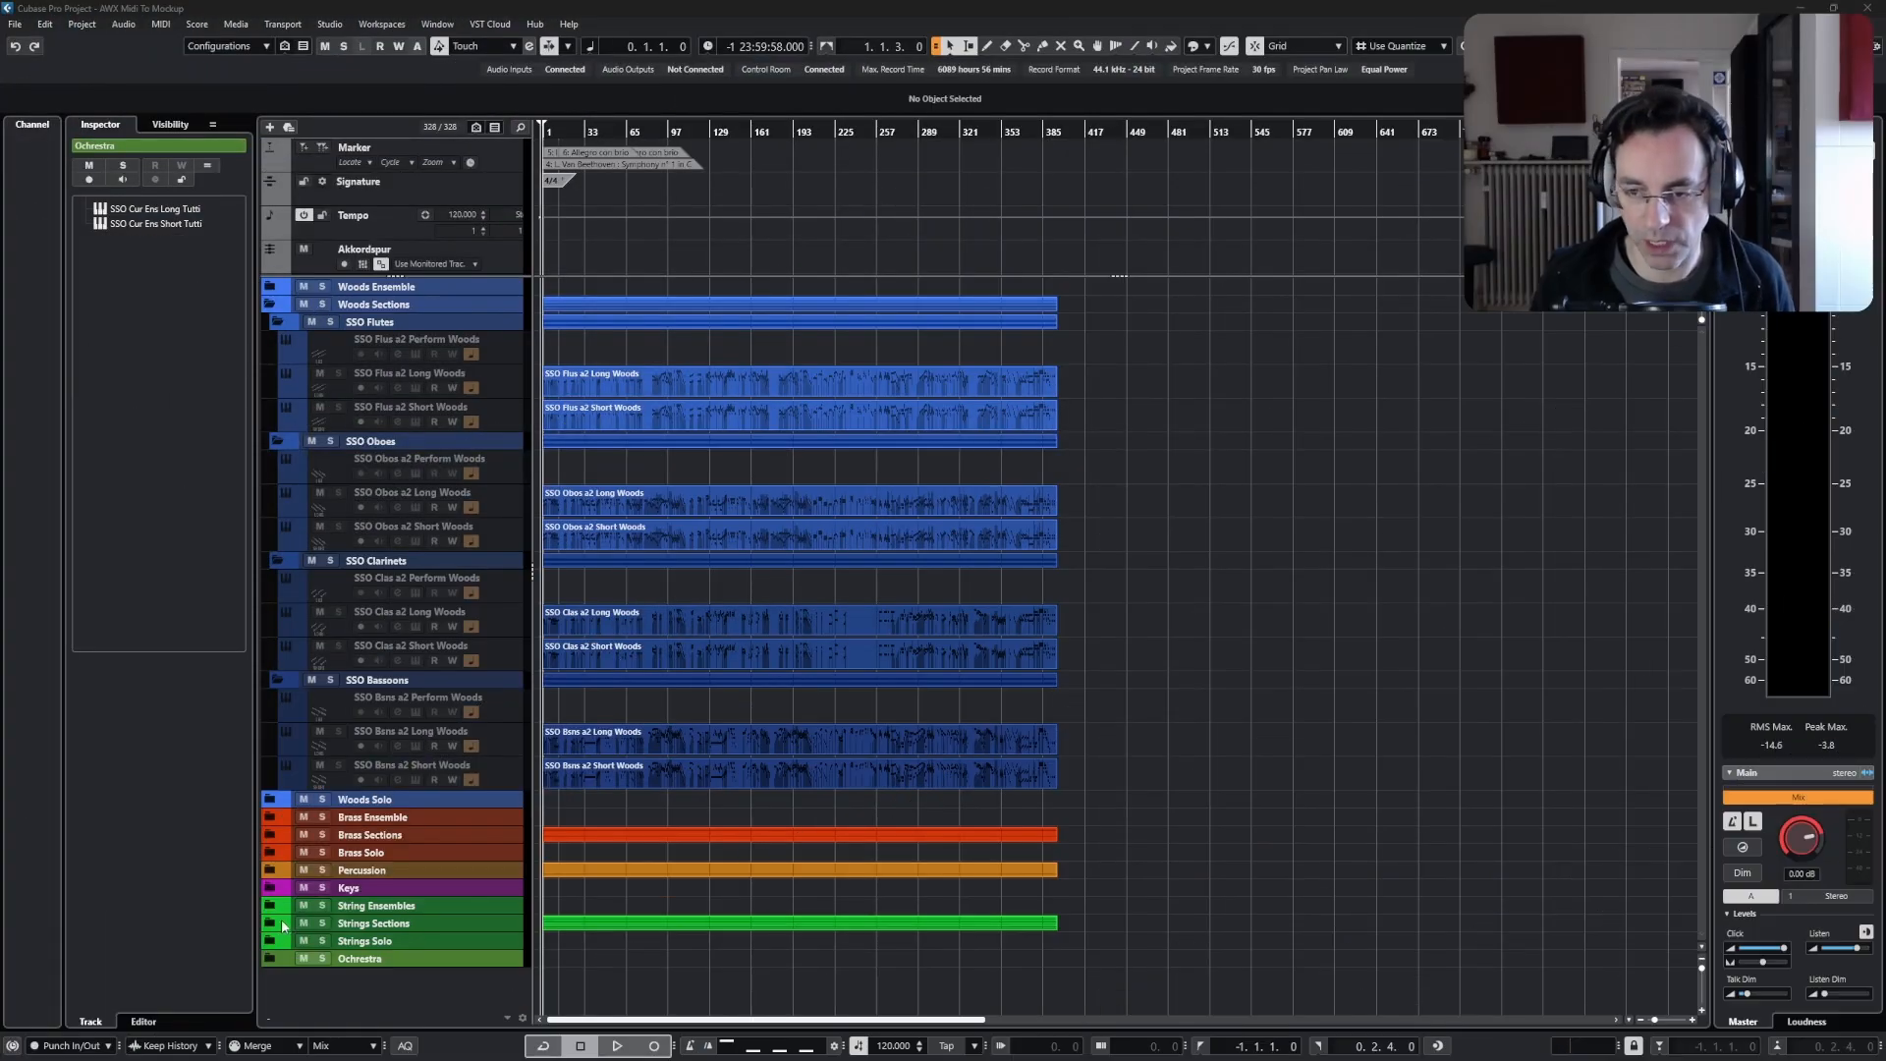
pyautogui.click(272, 926)
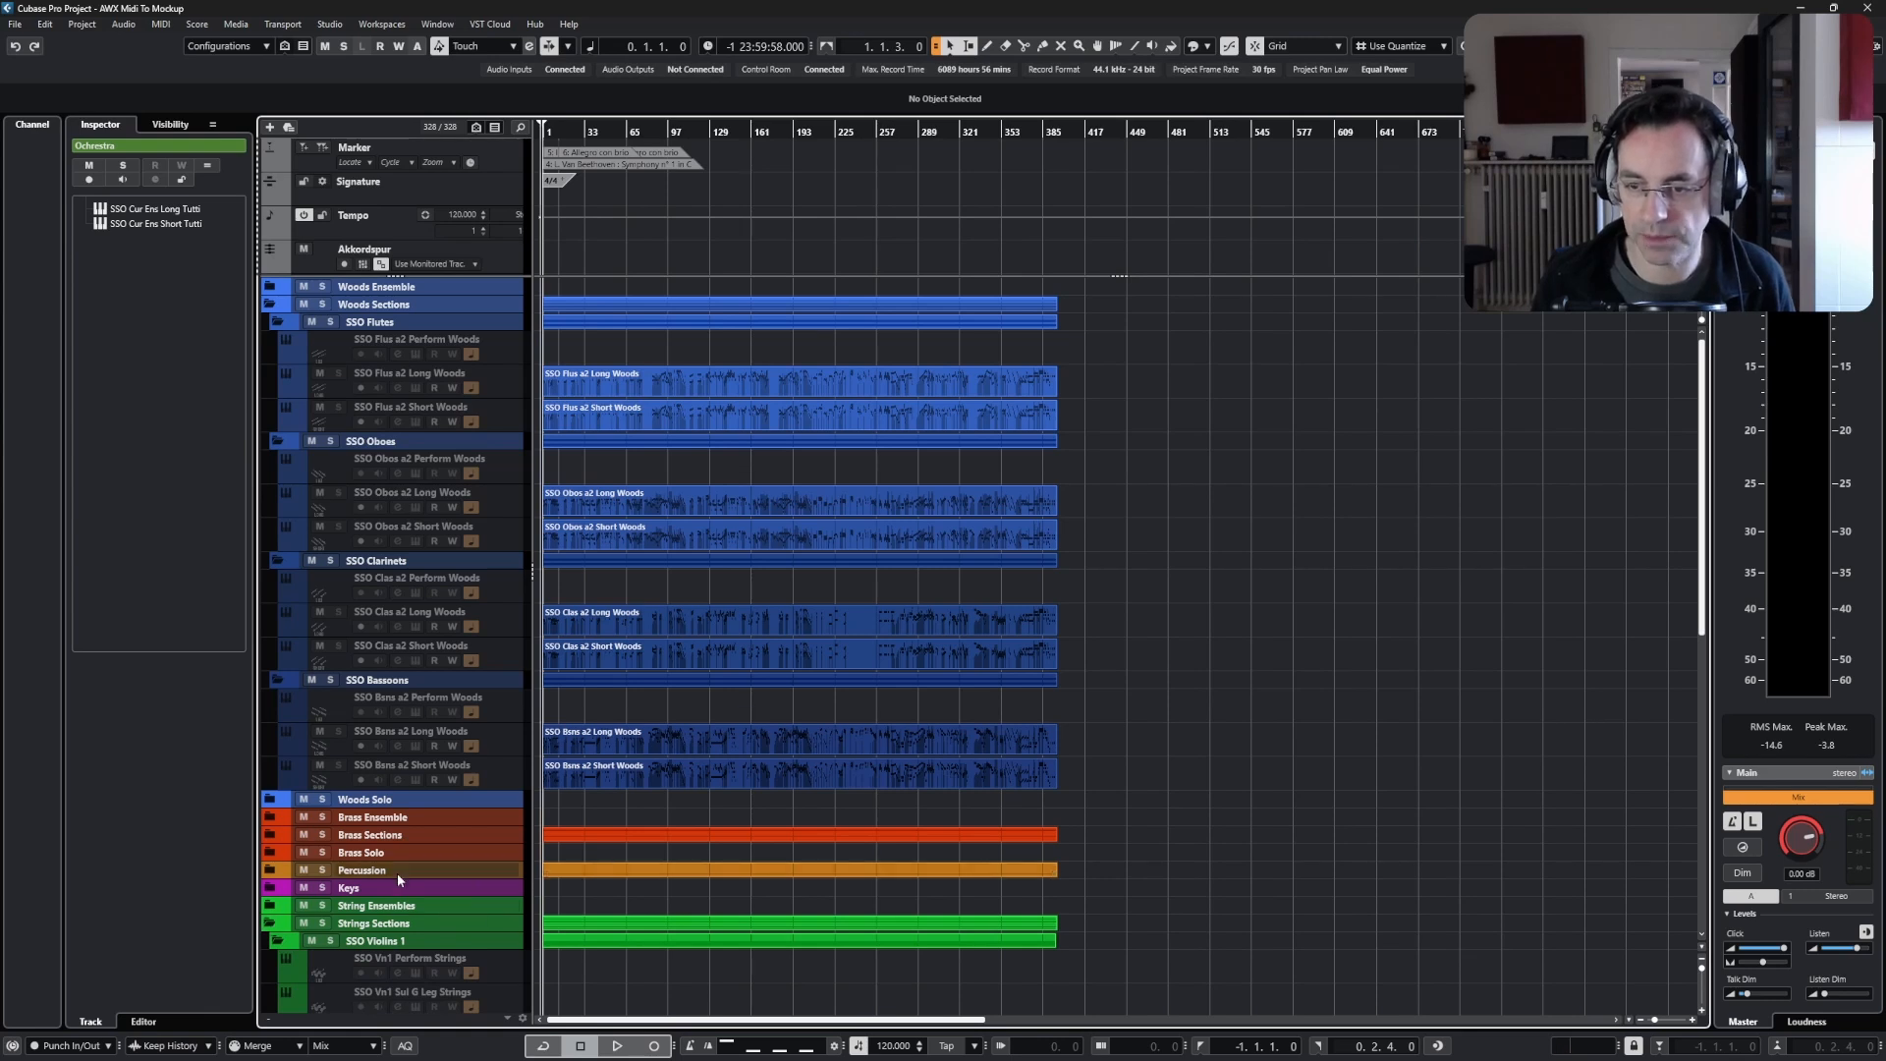
pyautogui.click(269, 870)
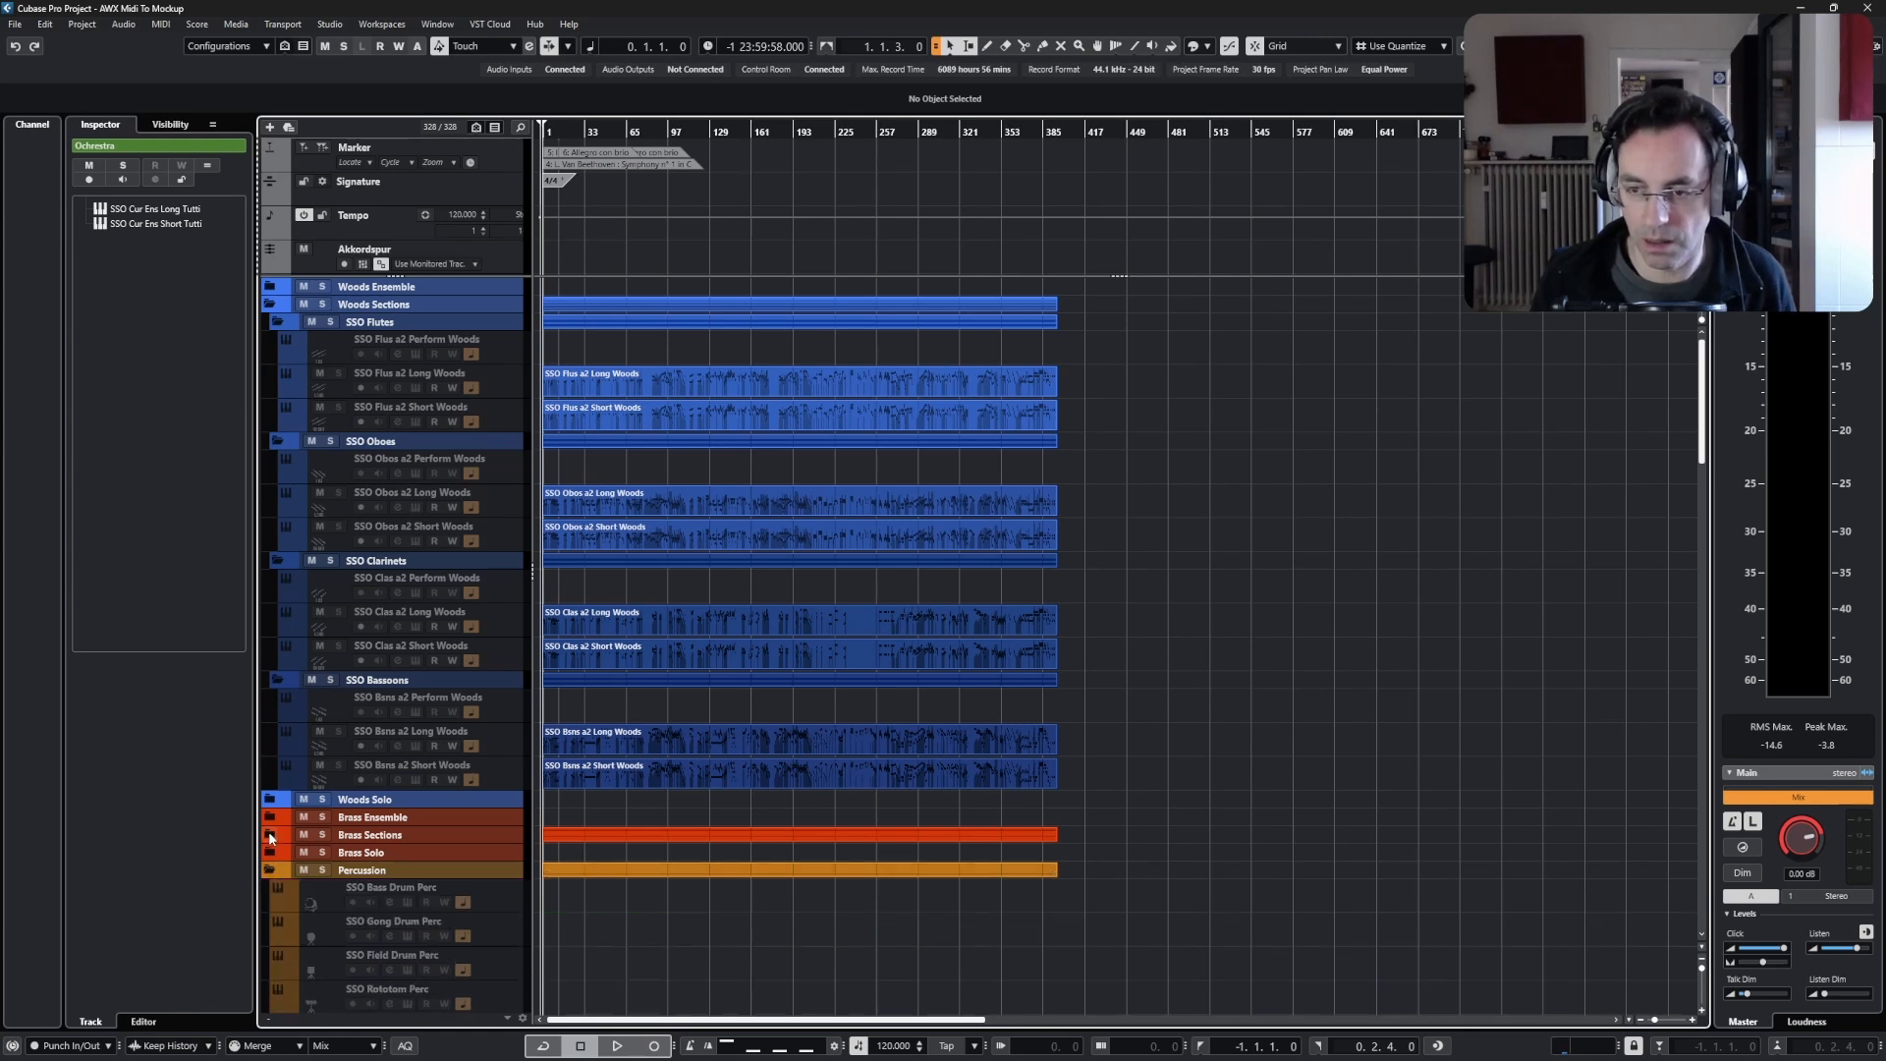
pyautogui.click(269, 833)
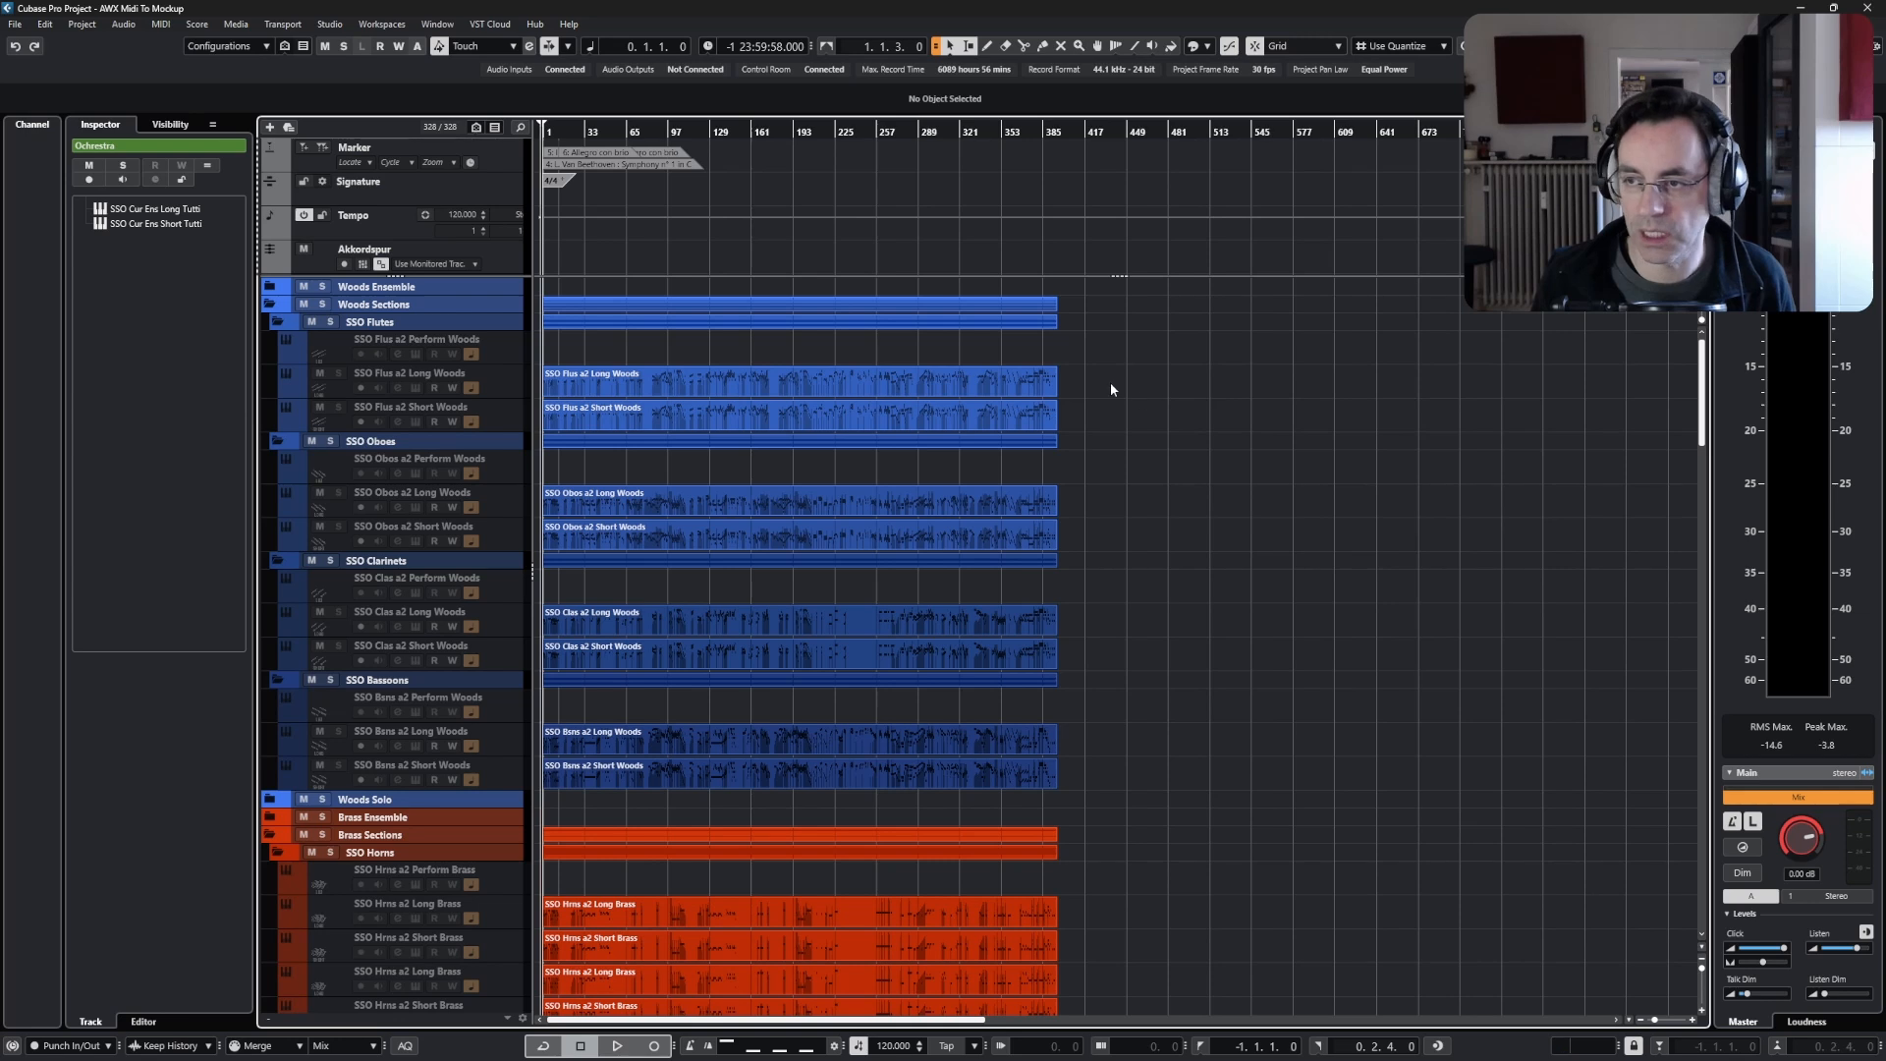
# - Select all the distributed parts and enable their tracks, then set the locators around the SSO Vn1 Long Strings part
pyautogui.moveTo(1096, 386); pyautogui.dragTo(708, 990)
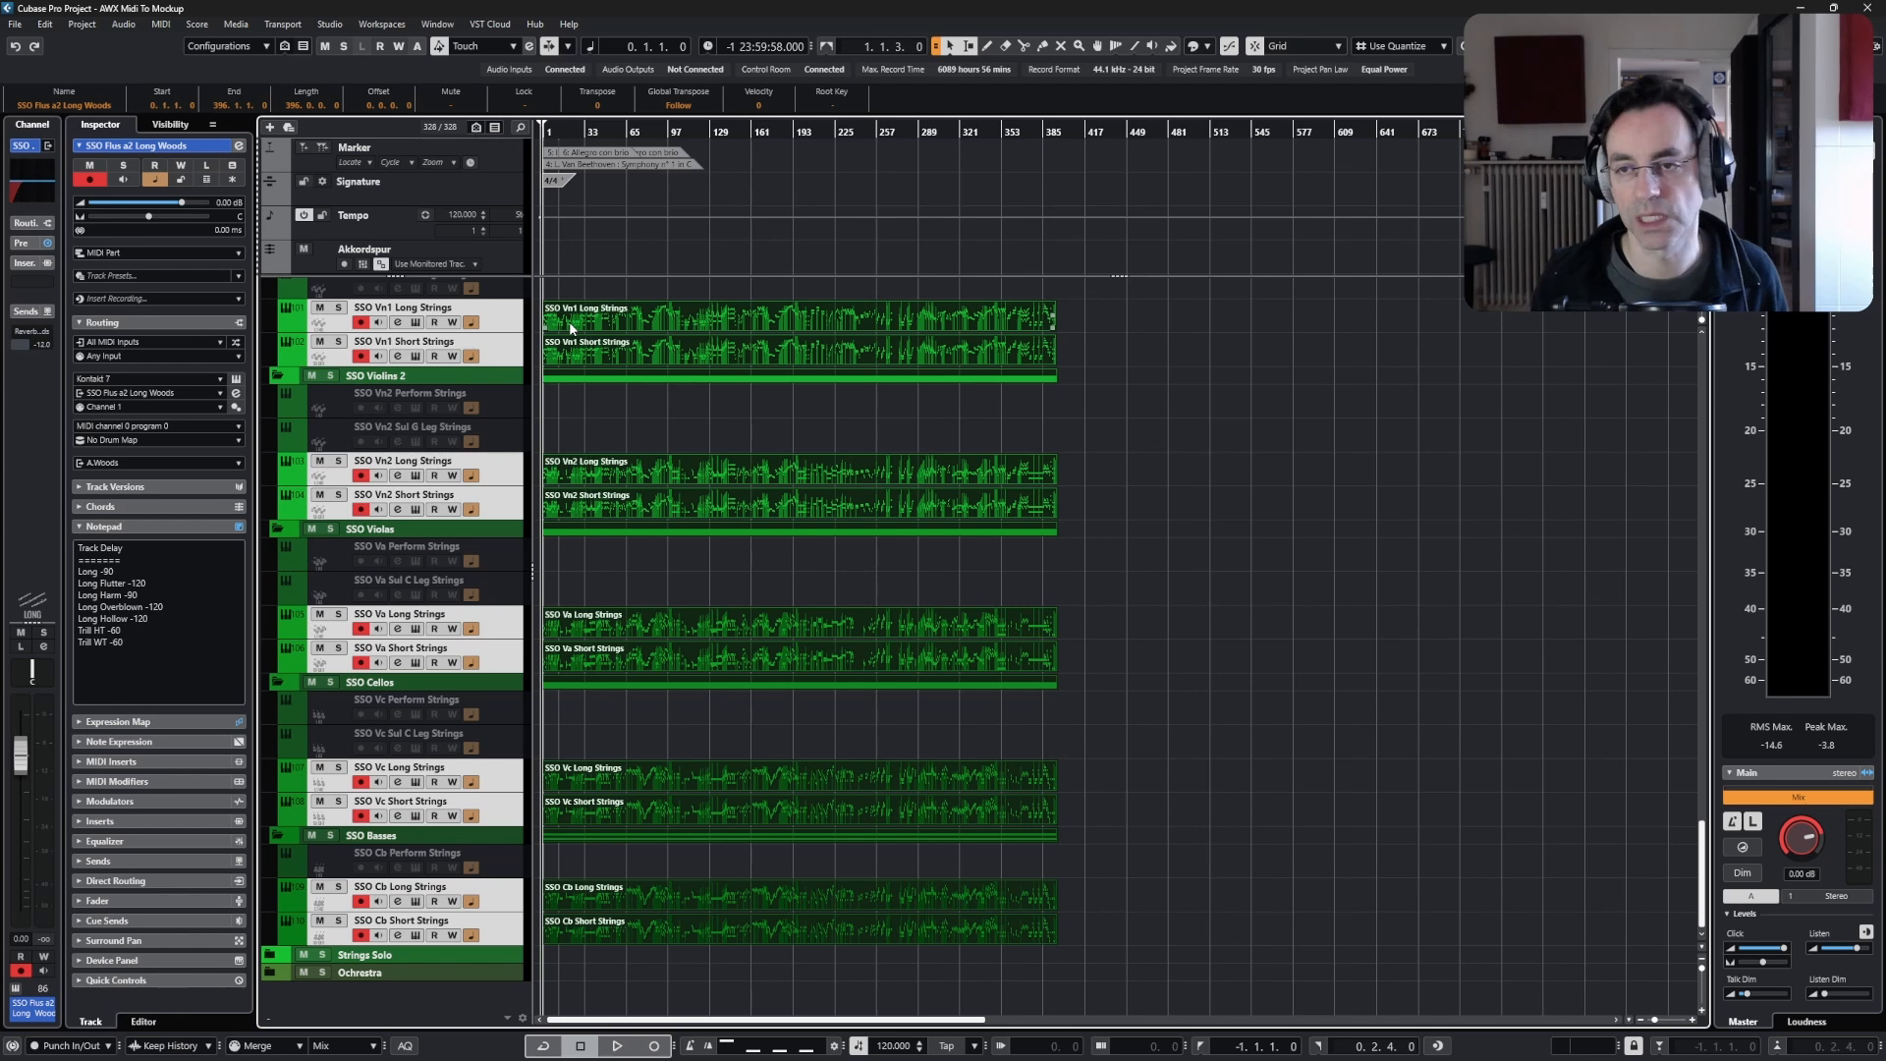
pyautogui.click(845, 352)
pyautogui.click(827, 316)
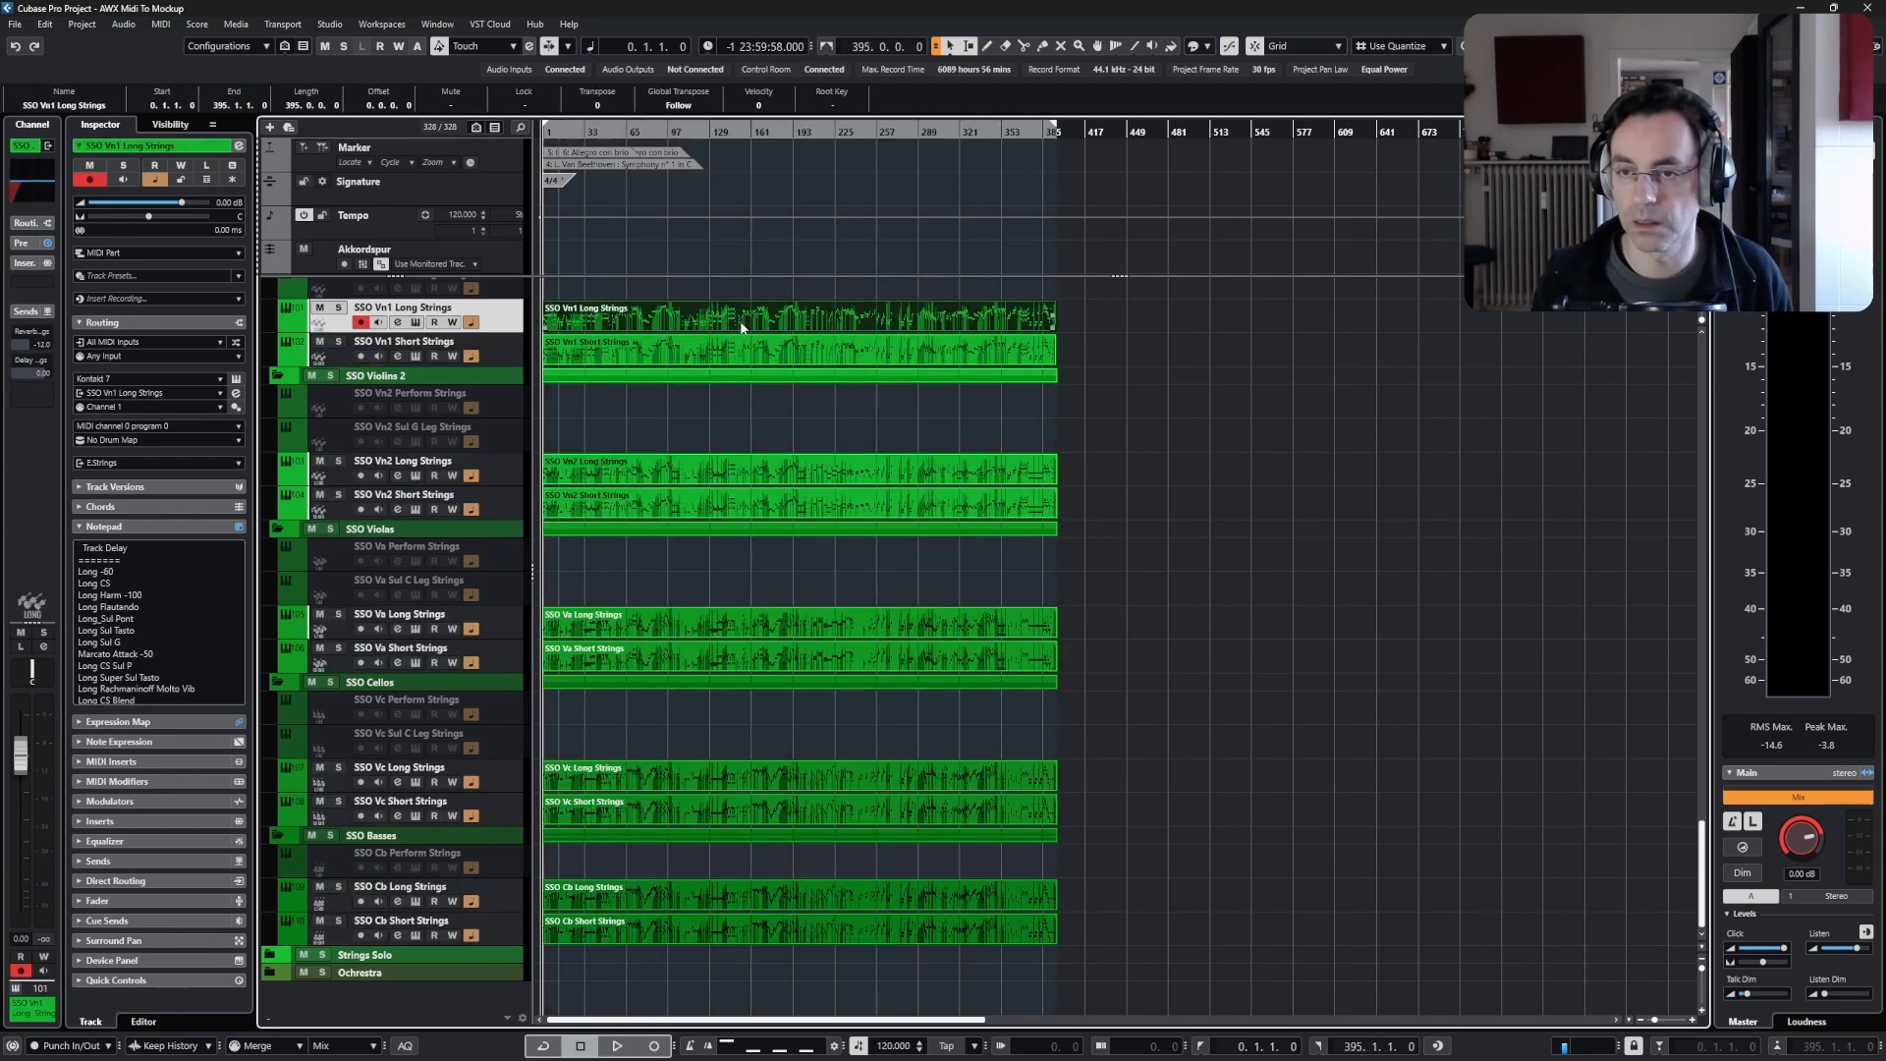
# - Hide all disabled tracks and check the remaining woodwind, brass, percussion and string tracks
pyautogui.click(475, 128)
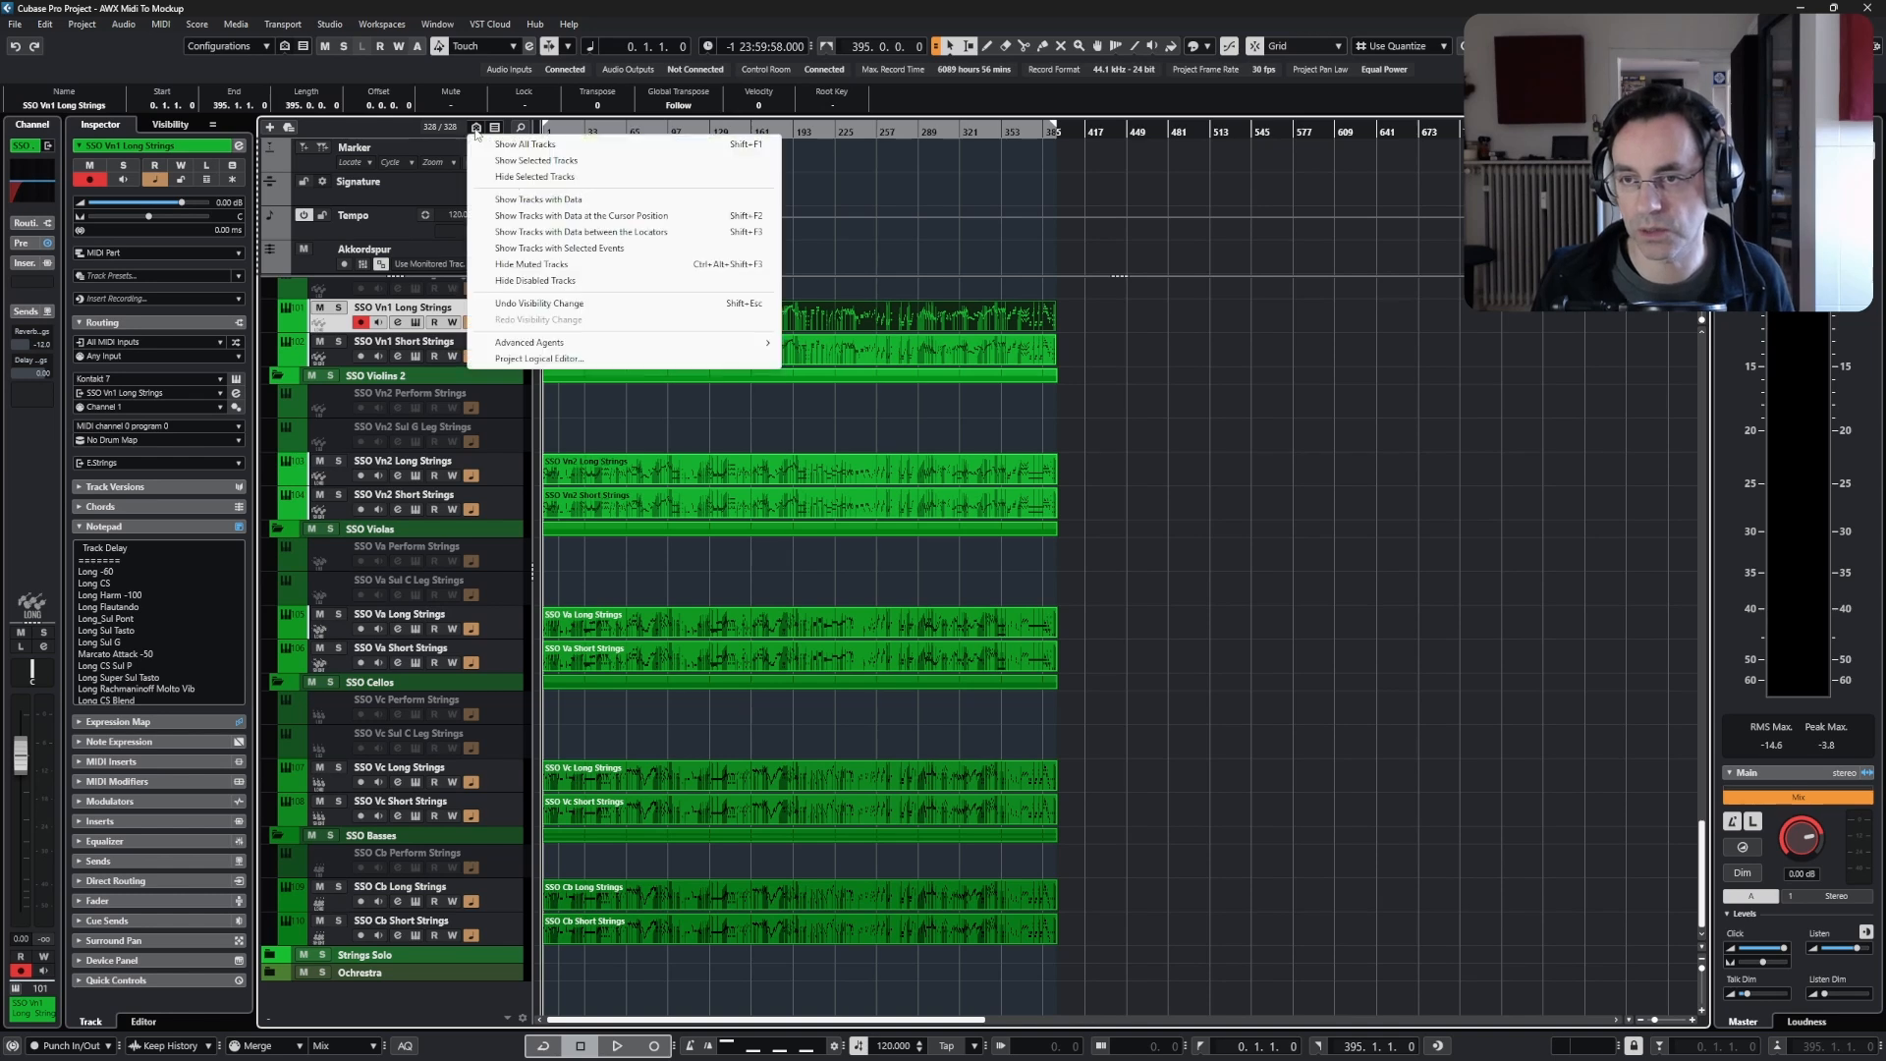
pyautogui.click(521, 282)
pyautogui.scroll(3, 1147, 607)
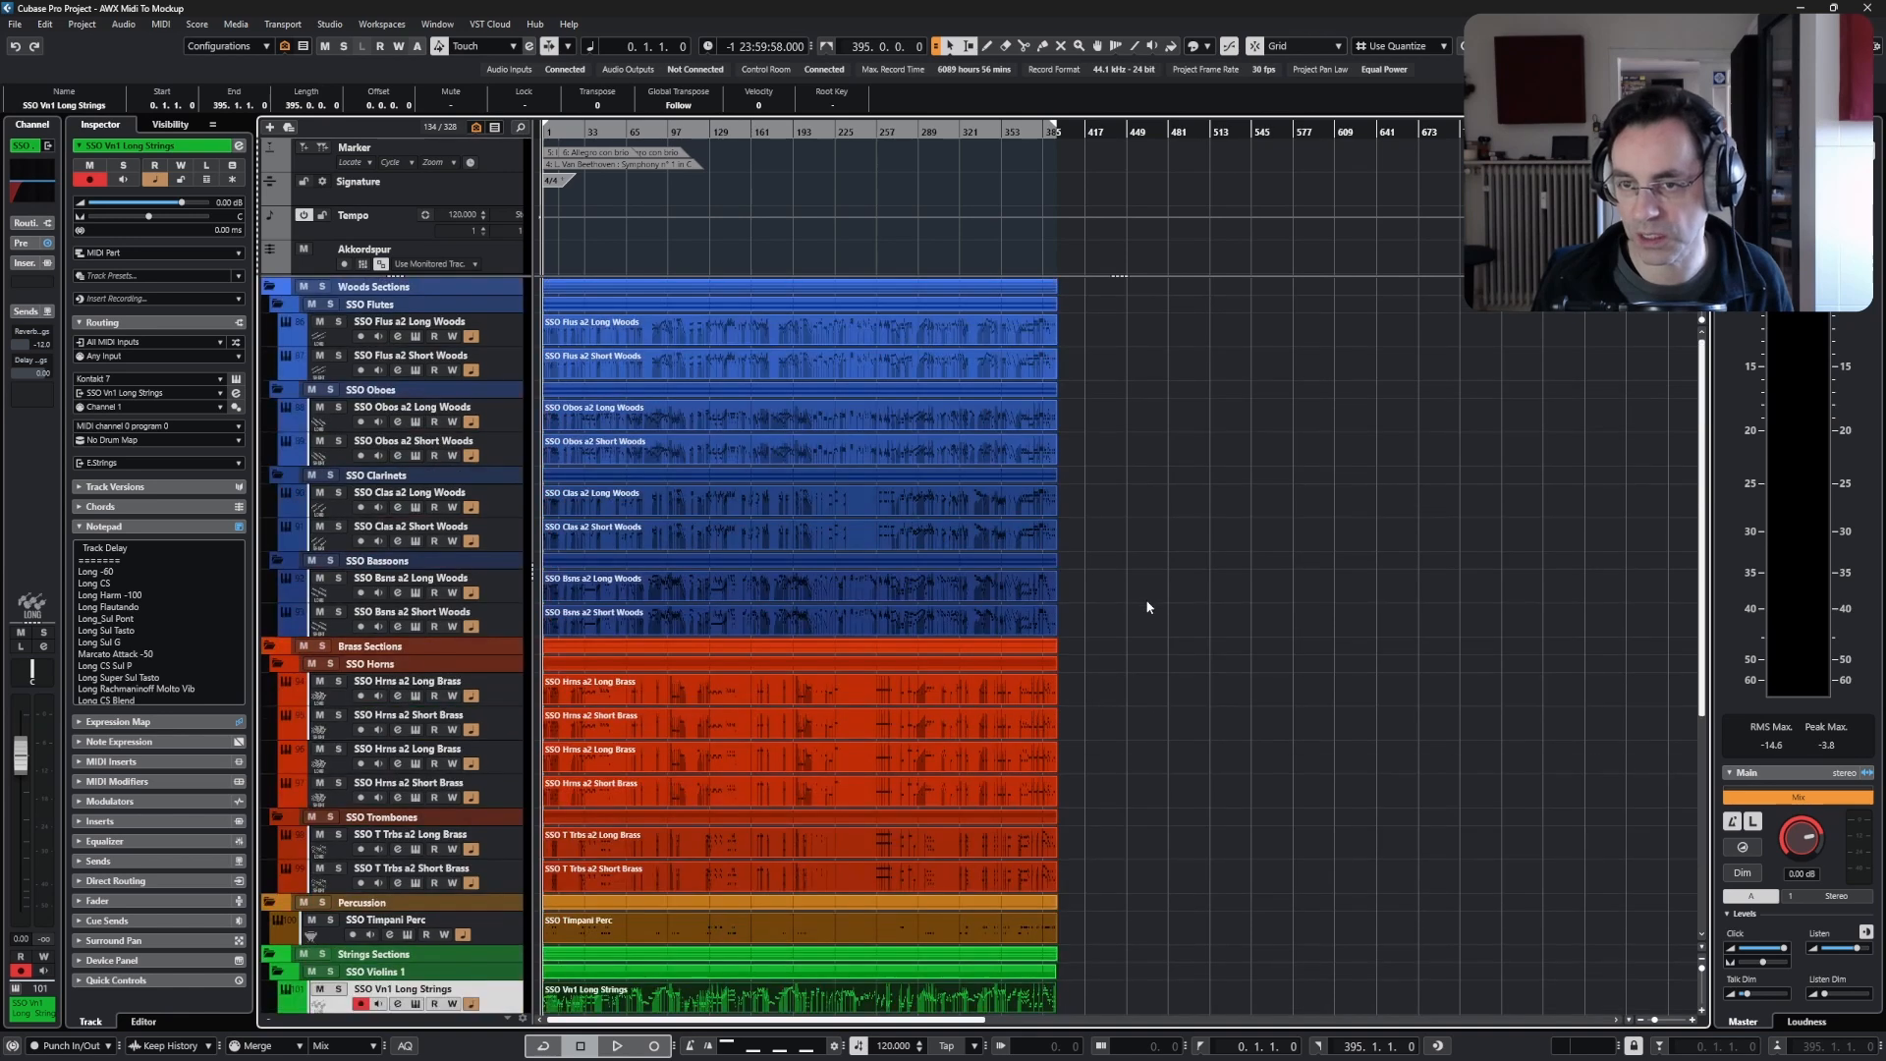
pyautogui.scroll(-4, 1148, 607)
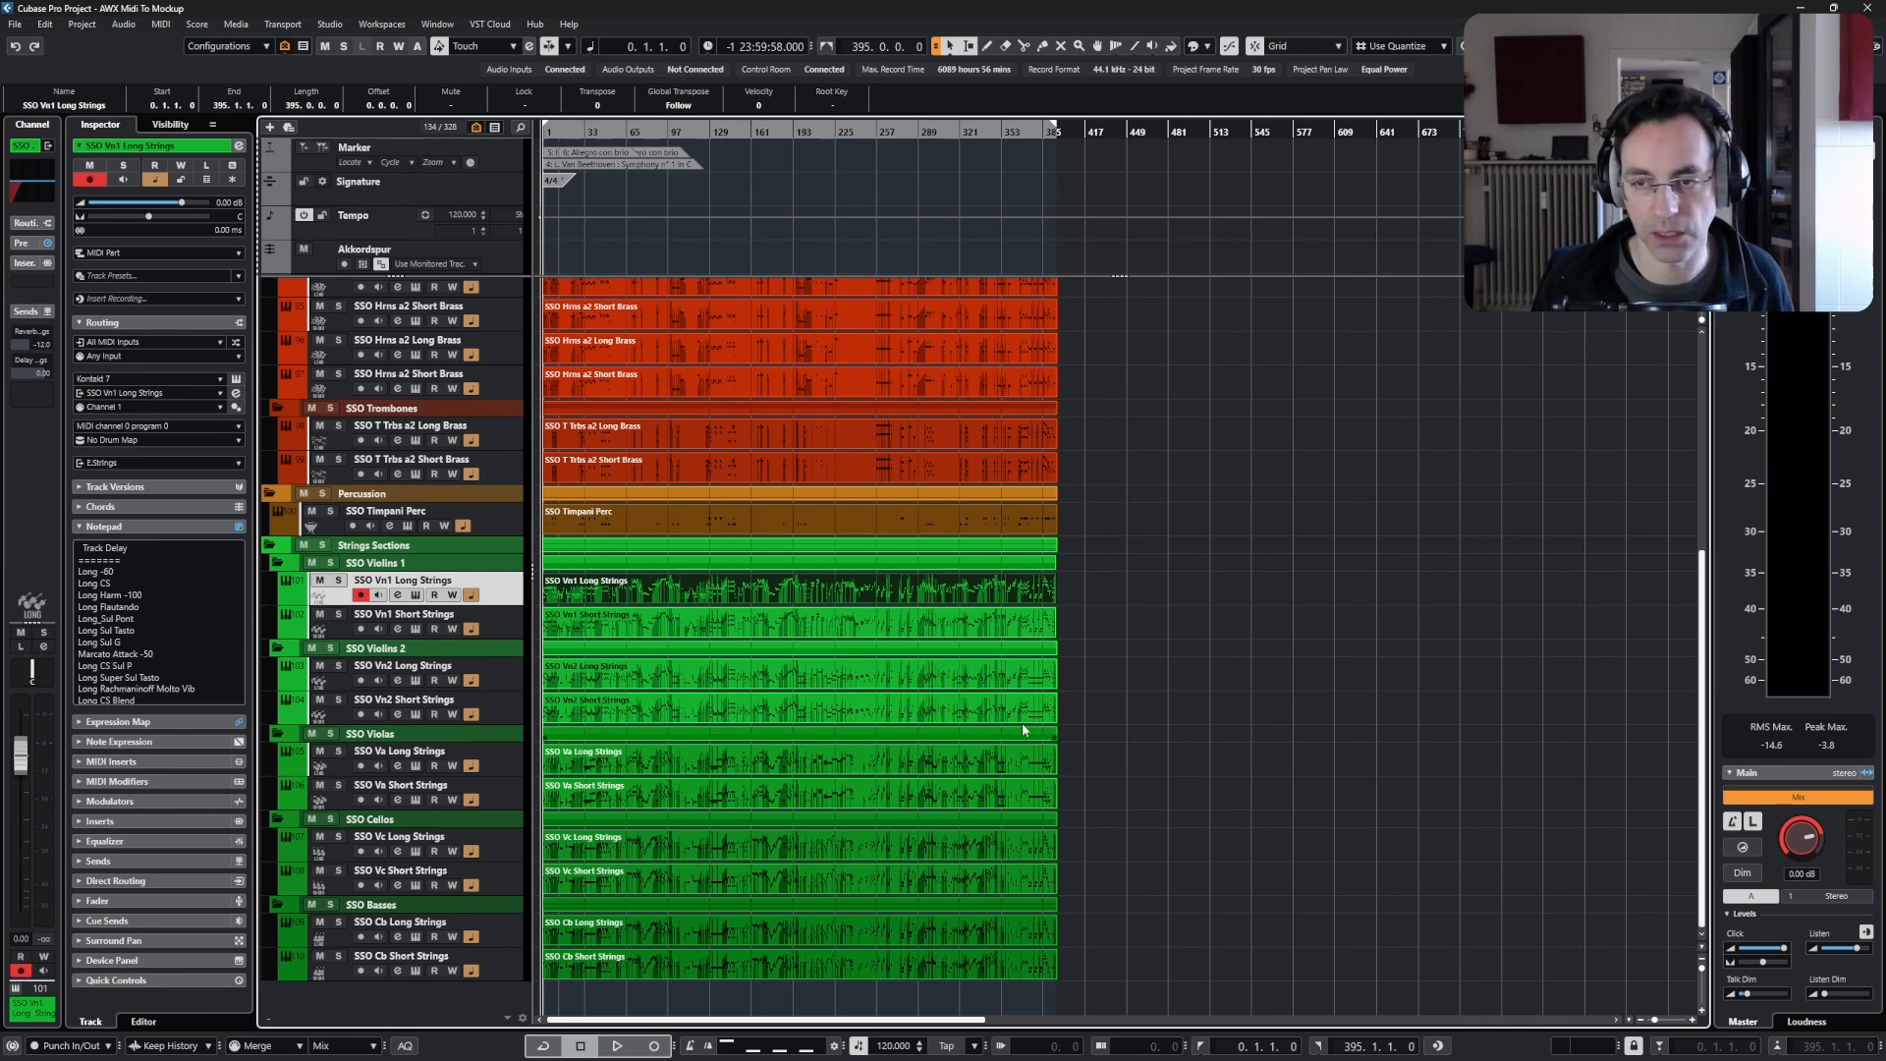
pyautogui.scroll(5, 1082, 729)
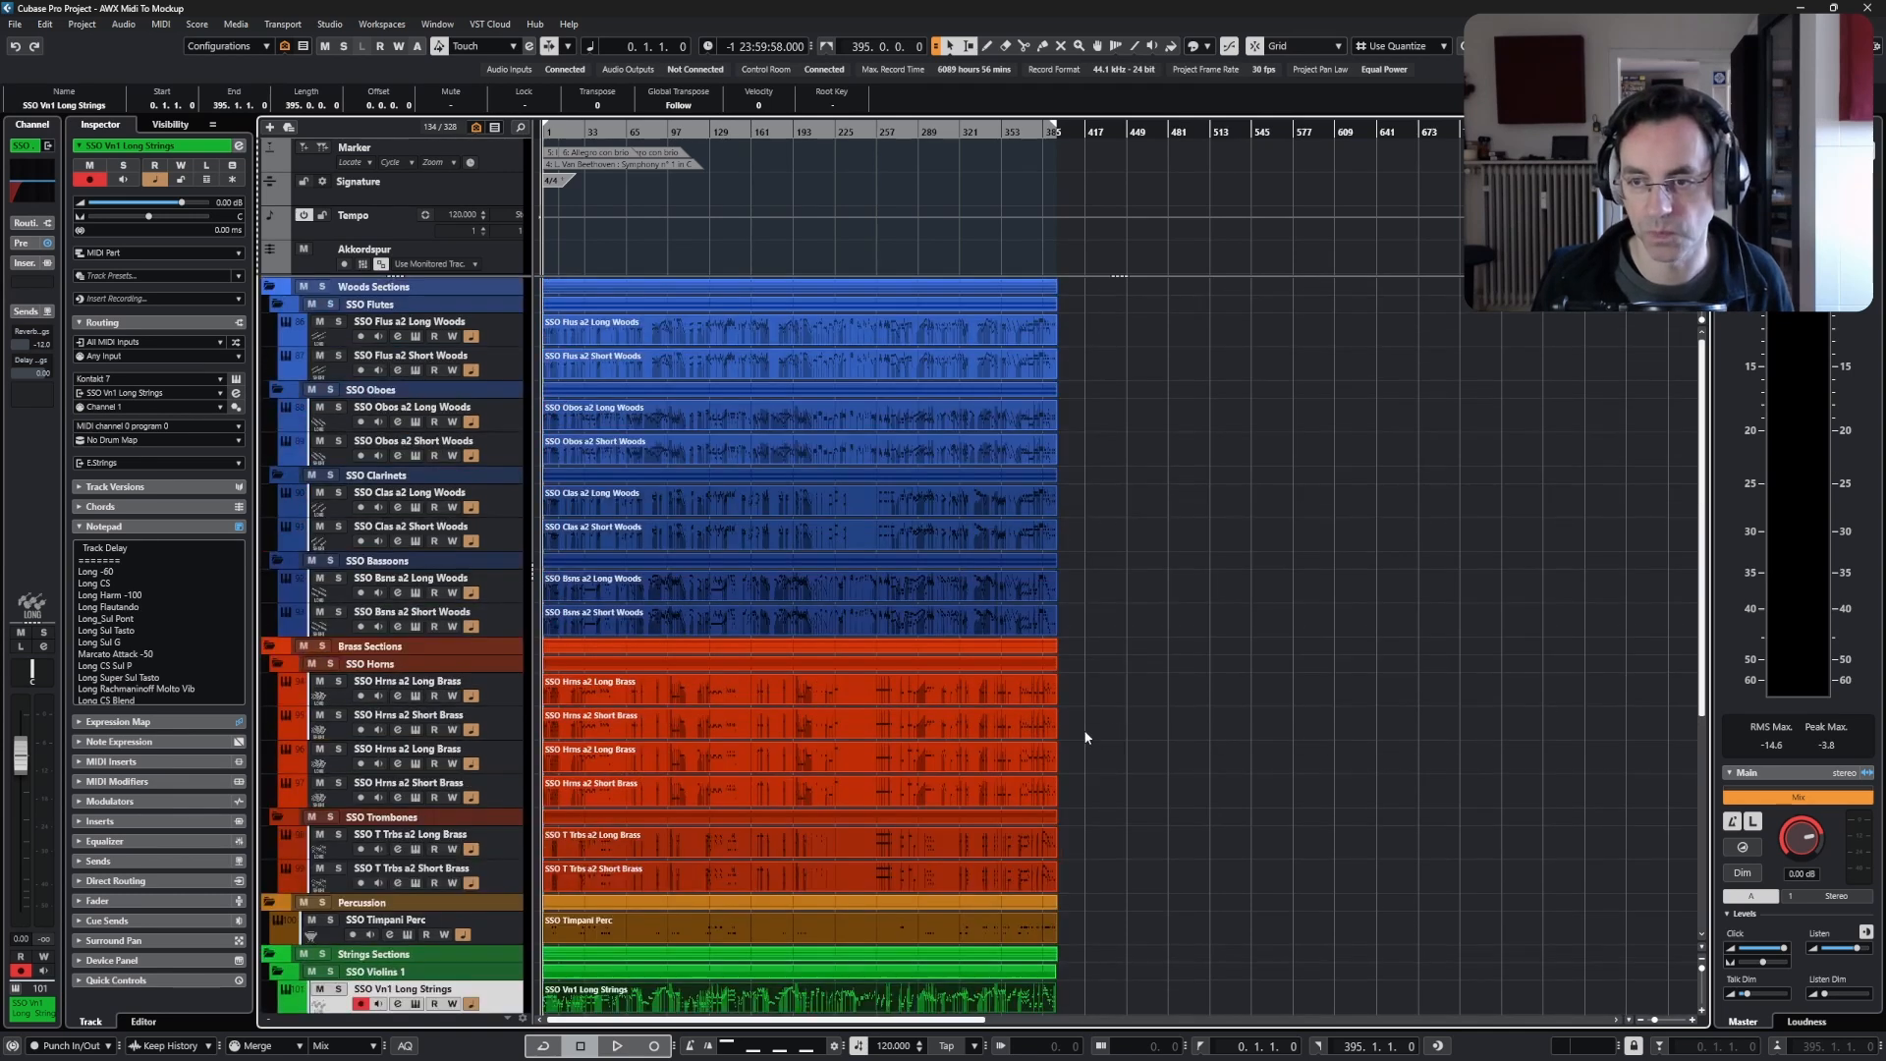
pyautogui.scroll(-5, 1082, 729)
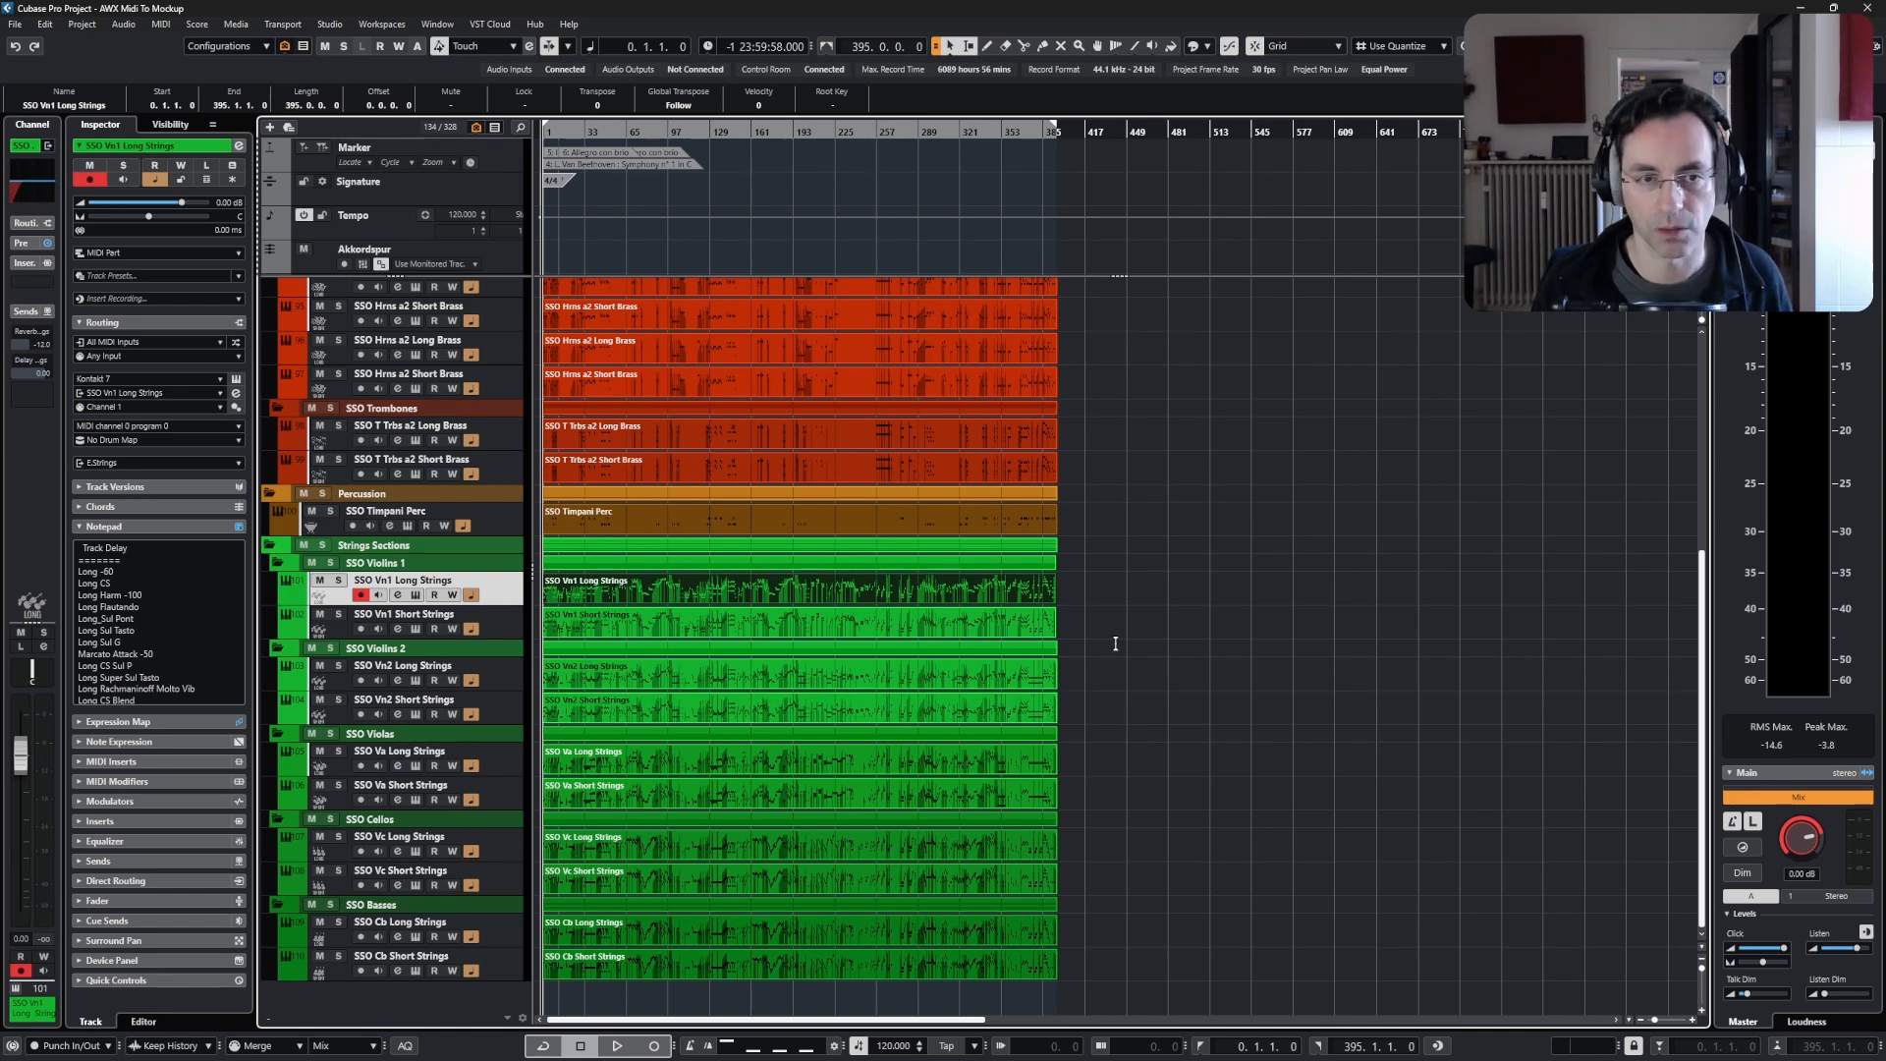
pyautogui.click(1089, 313)
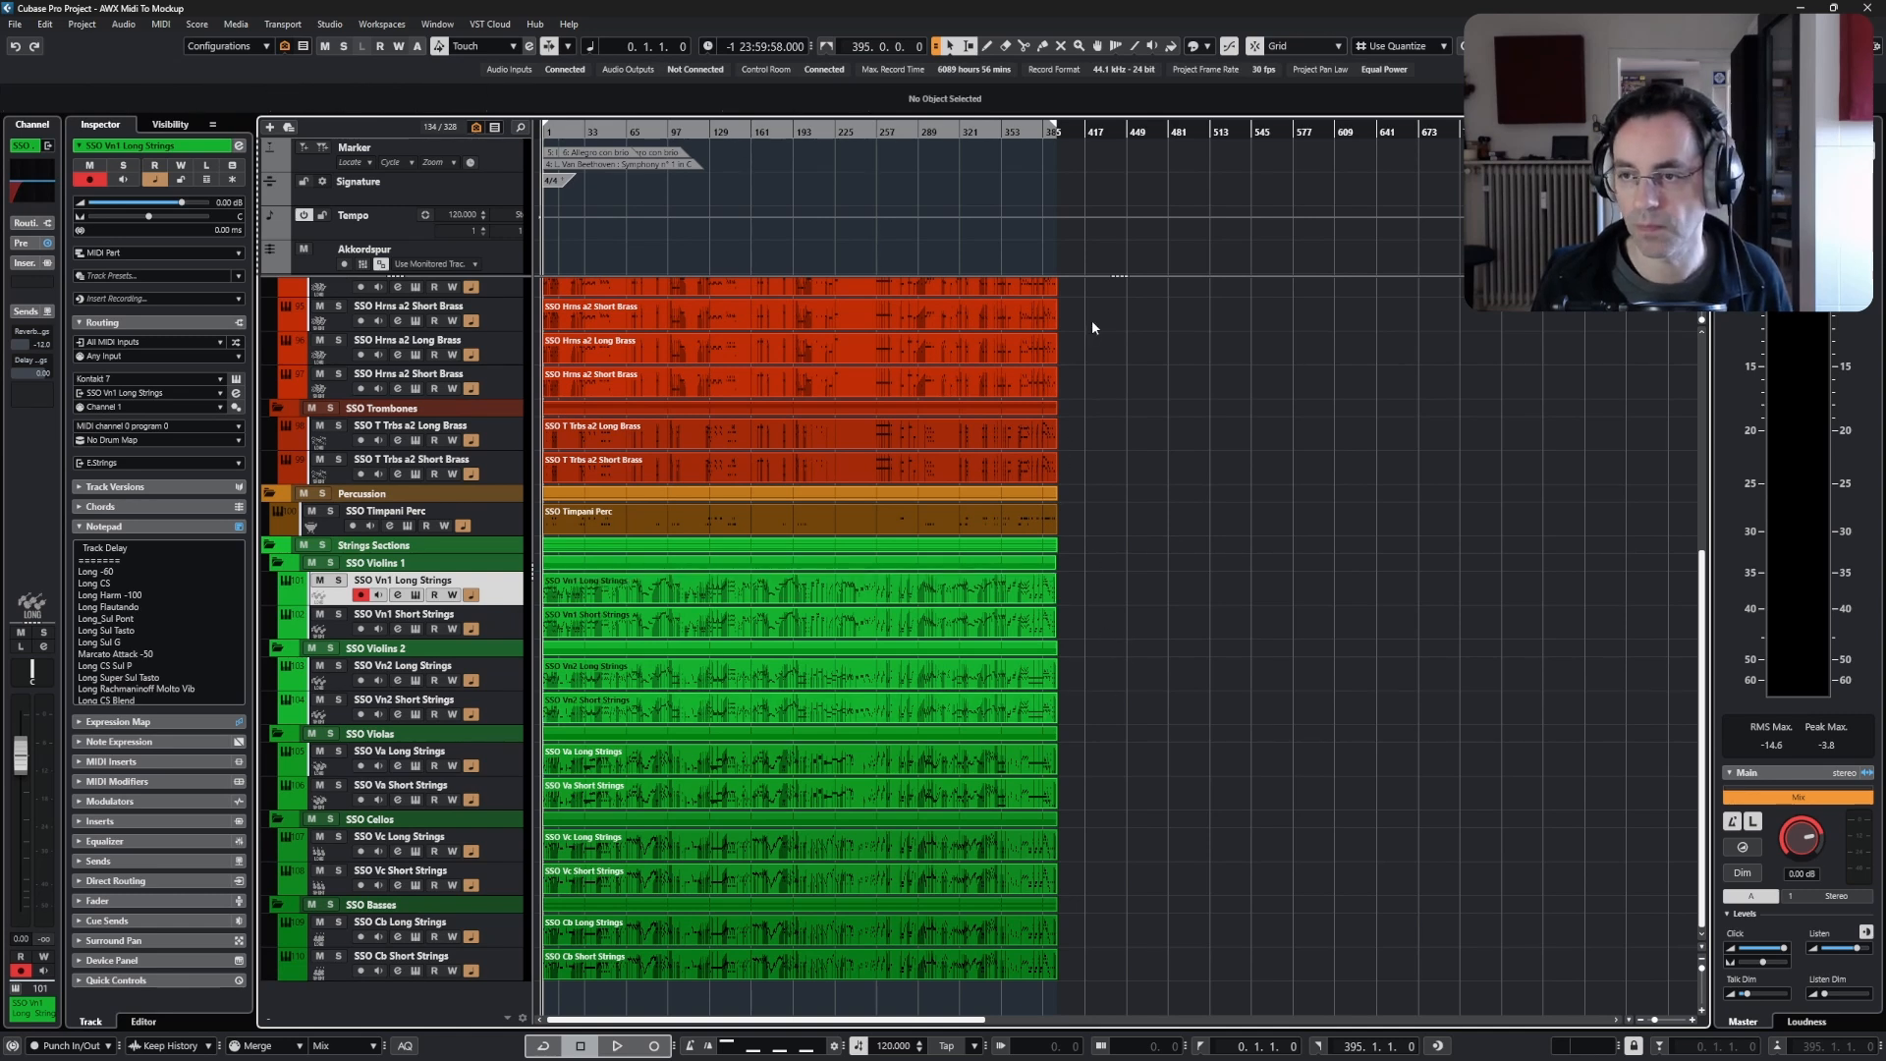
pyautogui.scroll(5, 1091, 316)
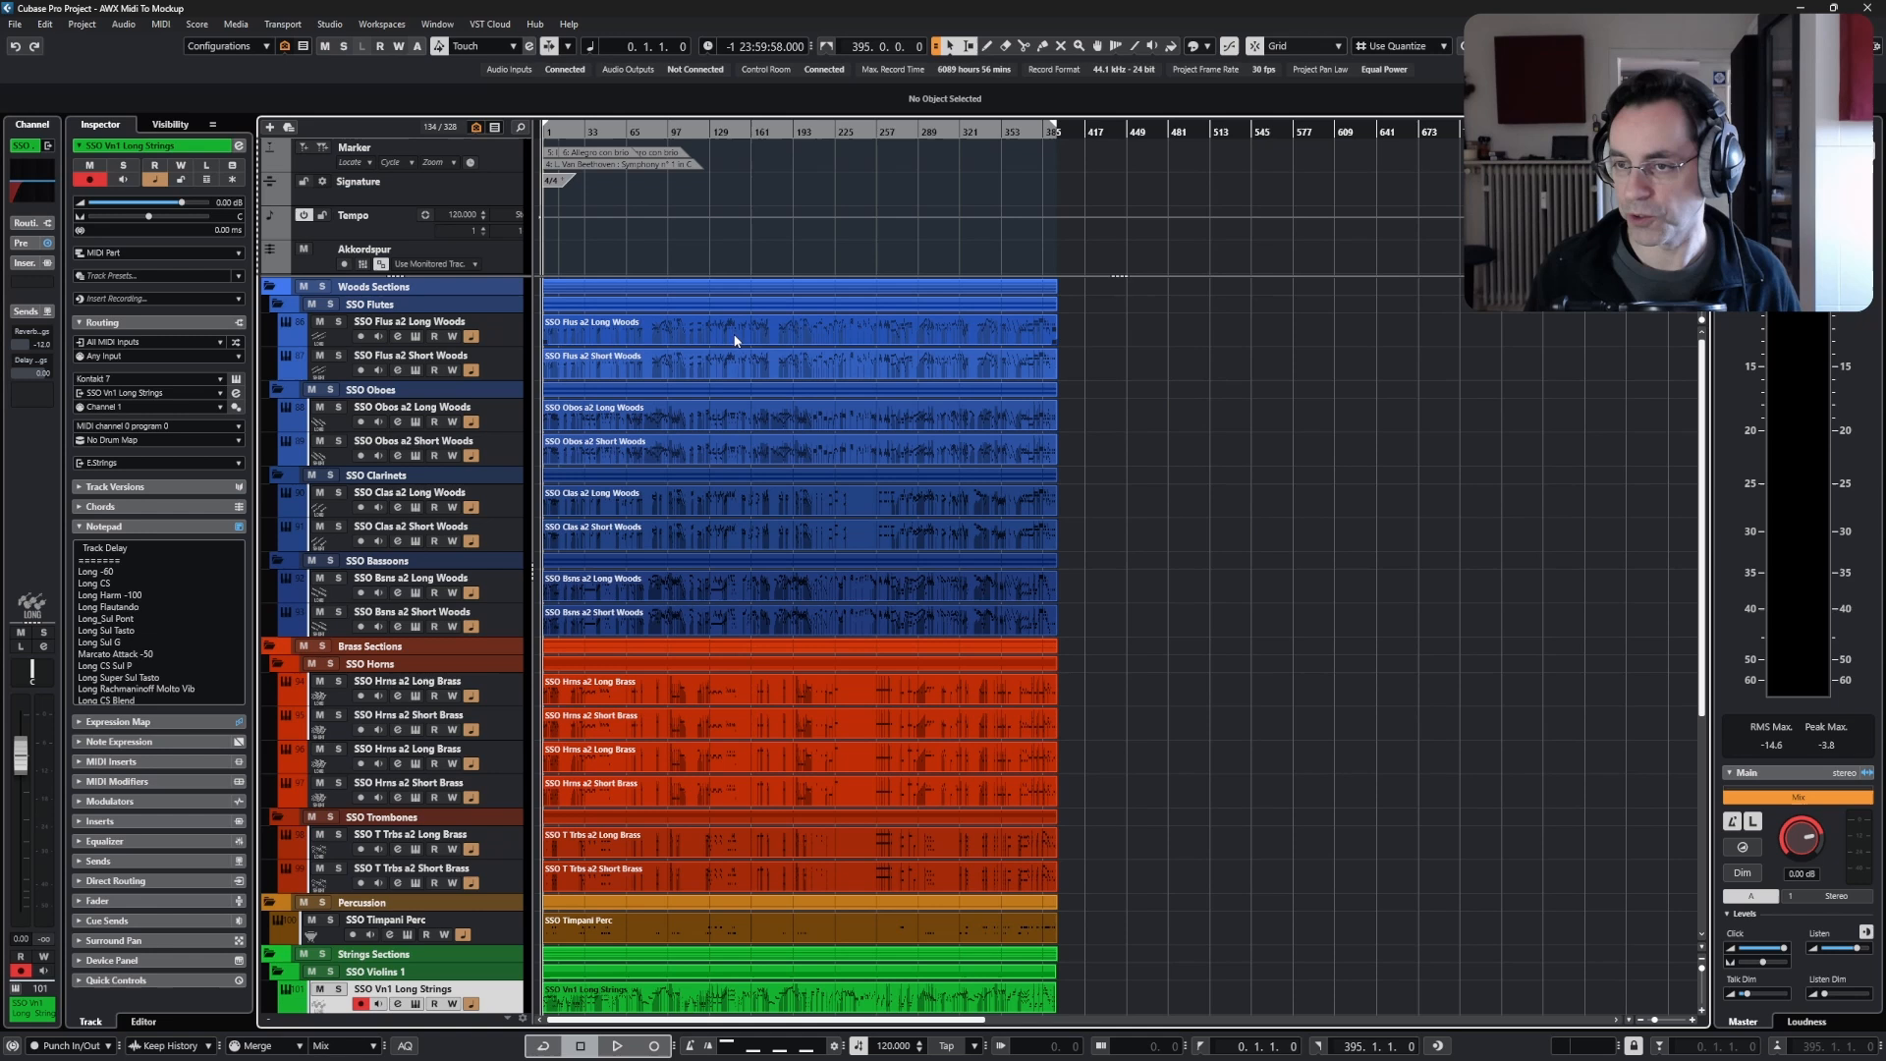
# - Select the SSO Flutes a2 Long Woods part and open the Project Logical Editor's preset list beside the arranged parts
pyautogui.click(723, 333)
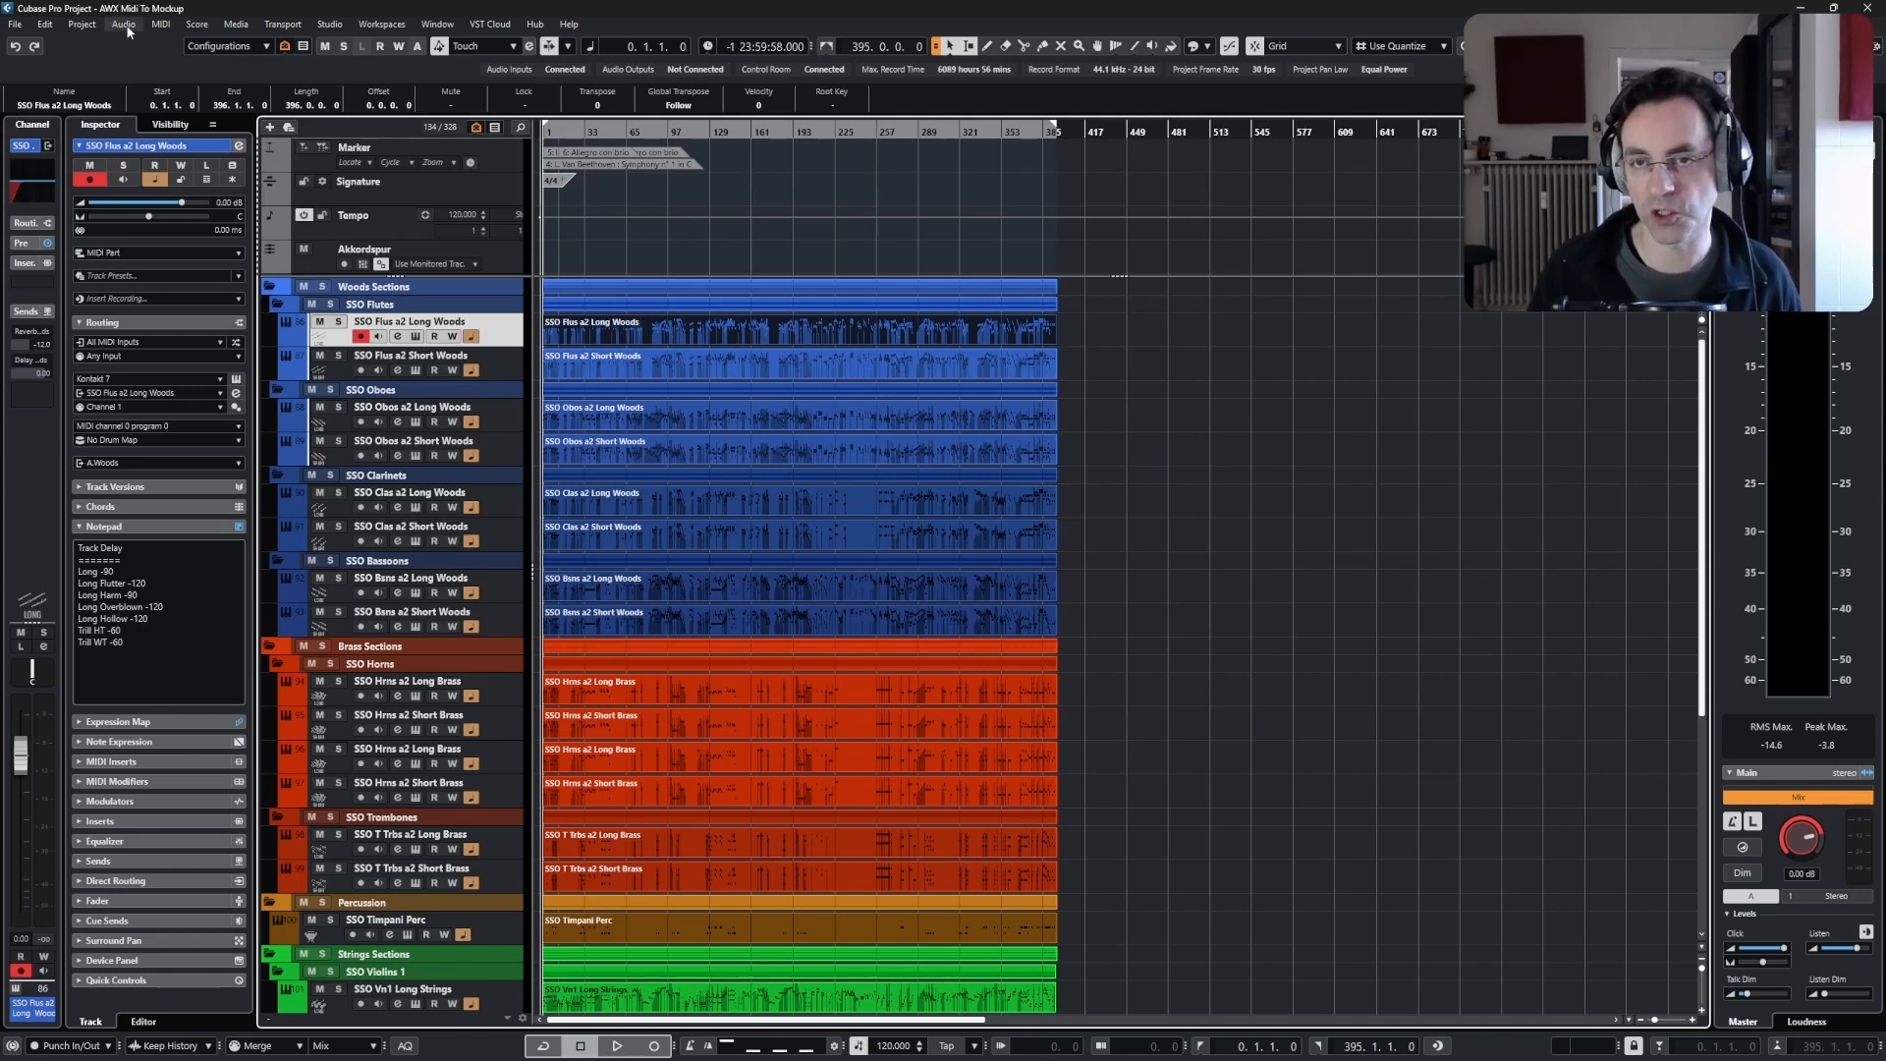
pyautogui.click(85, 24)
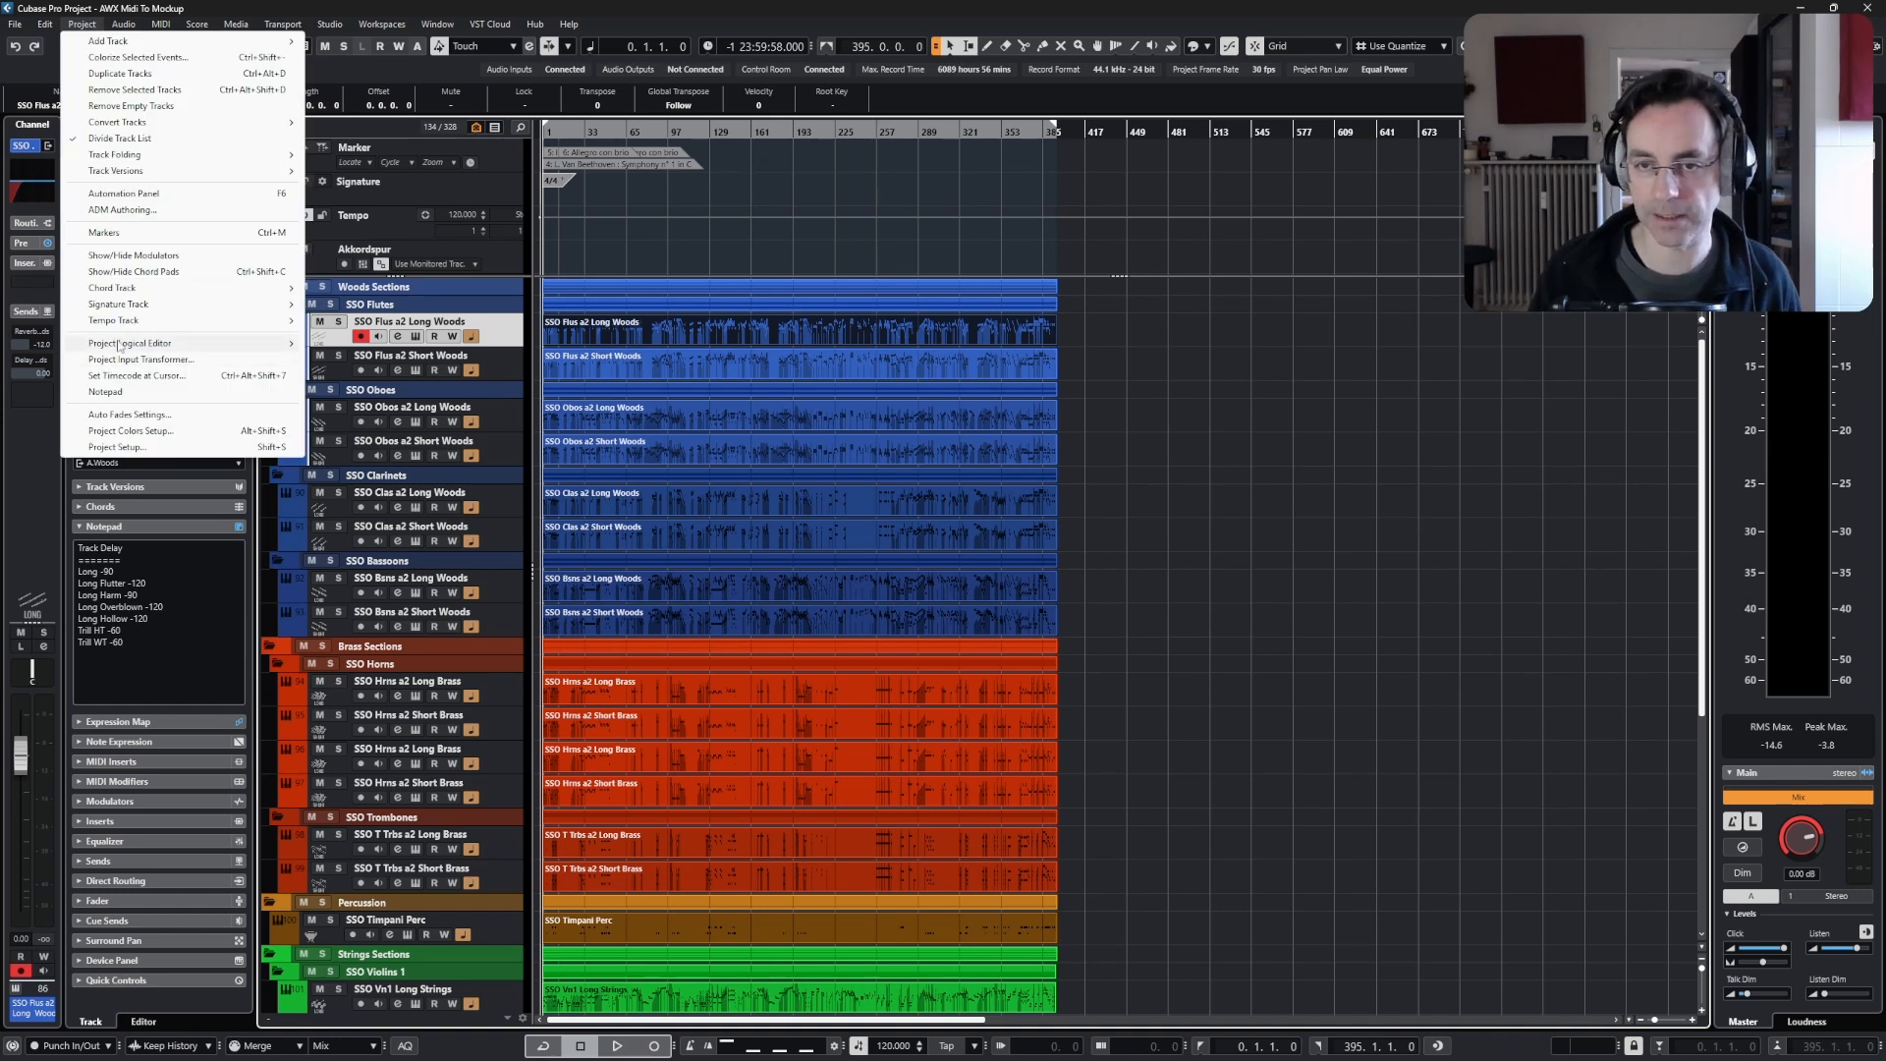
pyautogui.moveTo(118, 347)
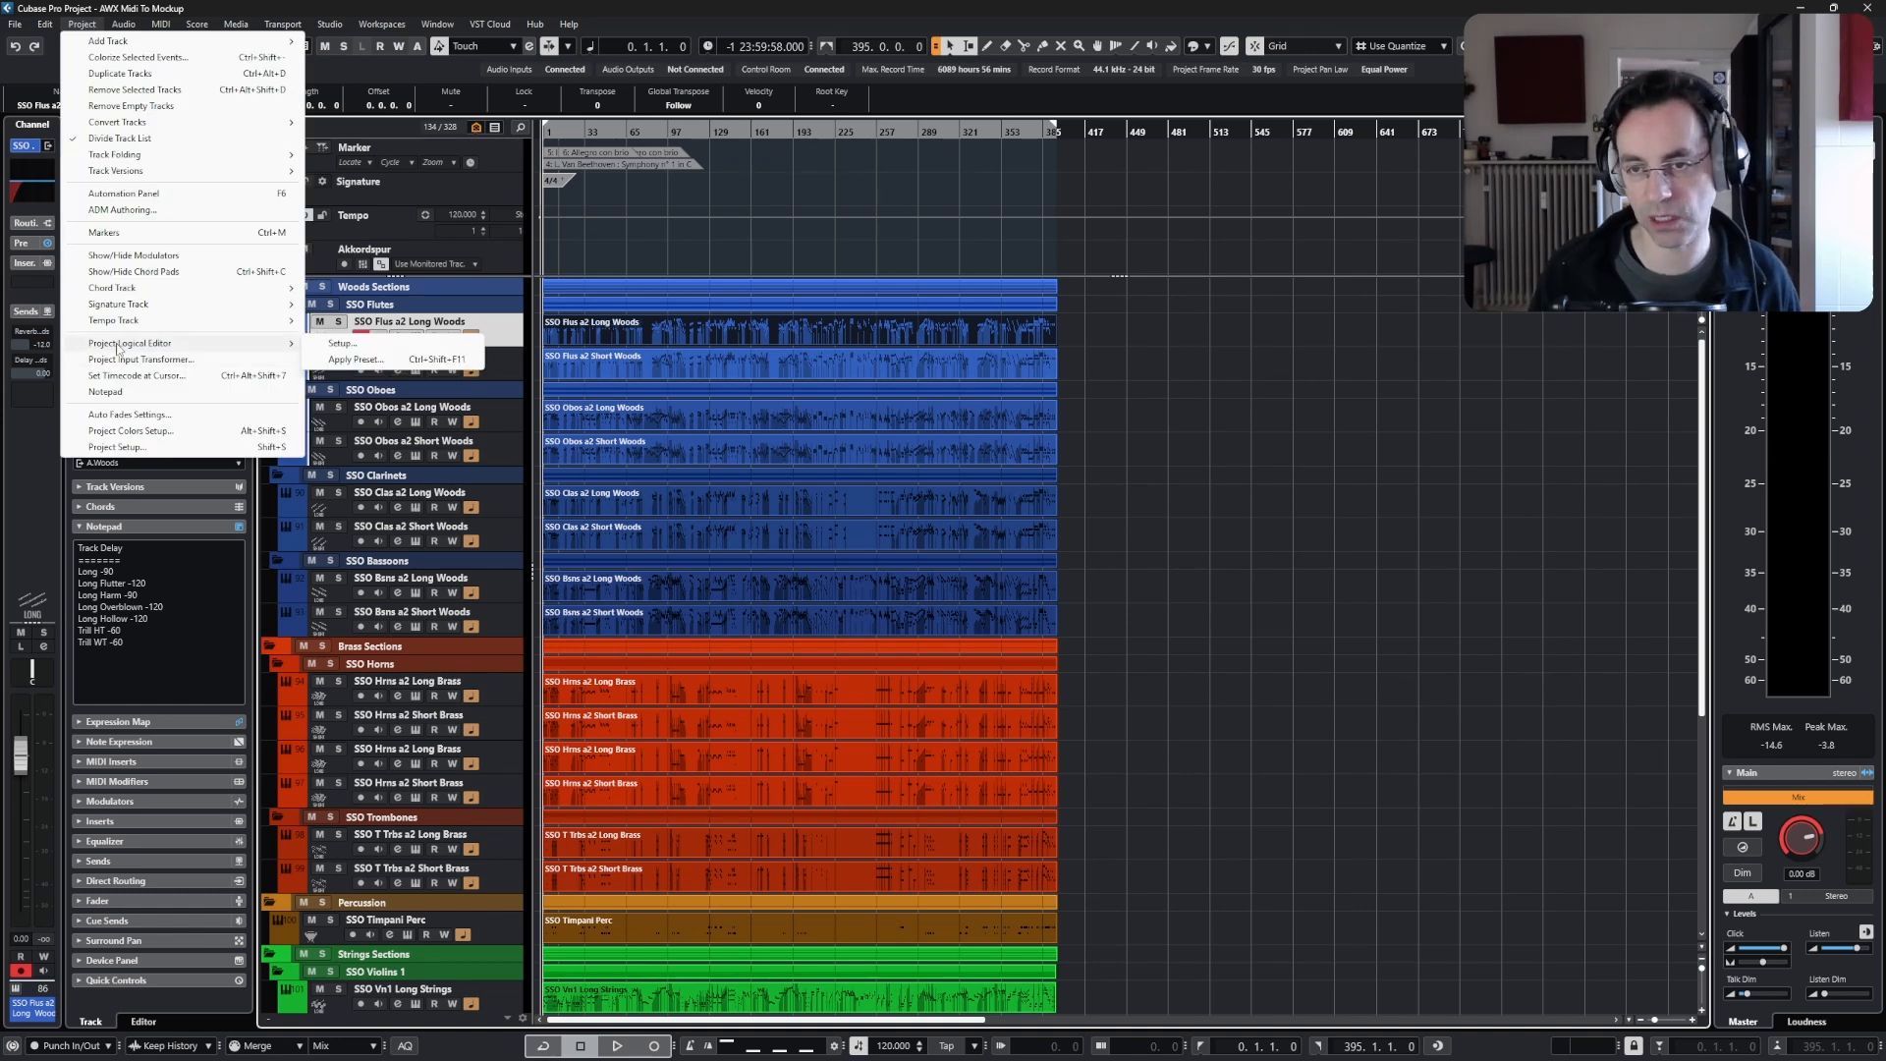
pyautogui.click(350, 360)
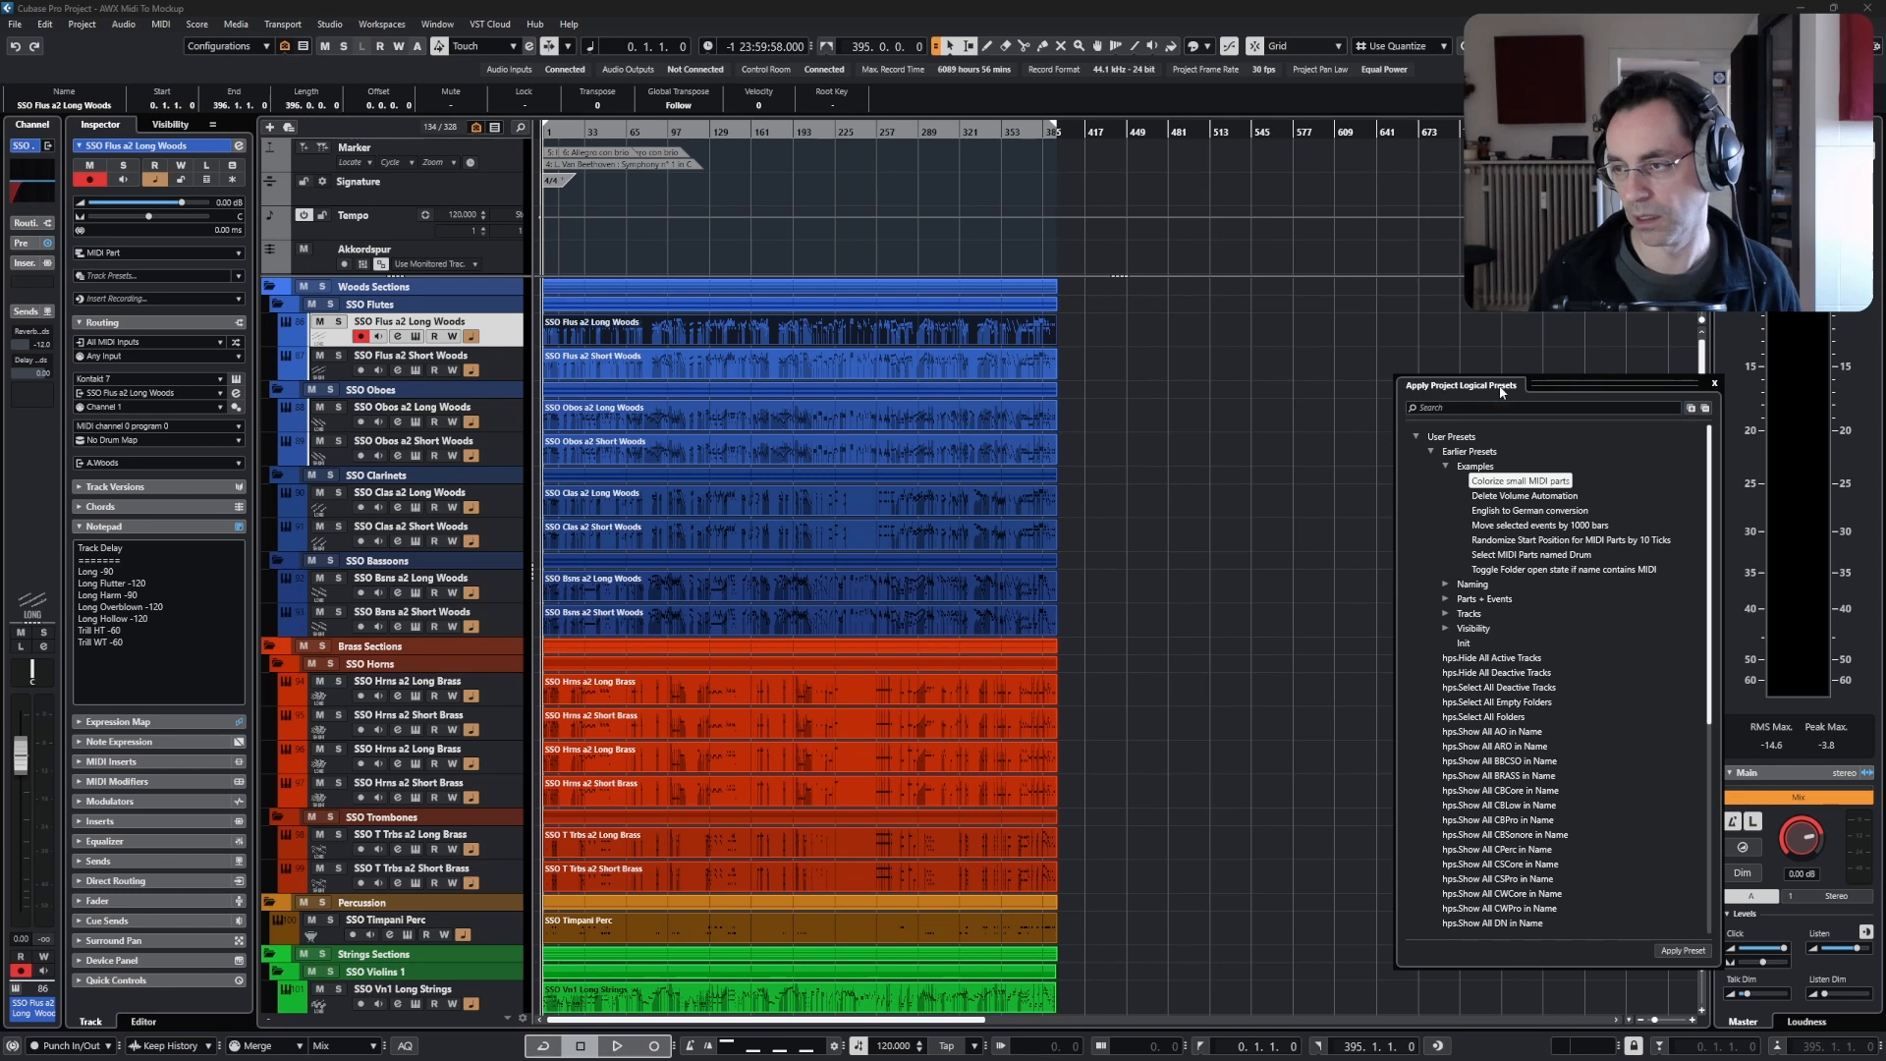
pyautogui.moveTo(1501, 392); pyautogui.dragTo(1218, 402)
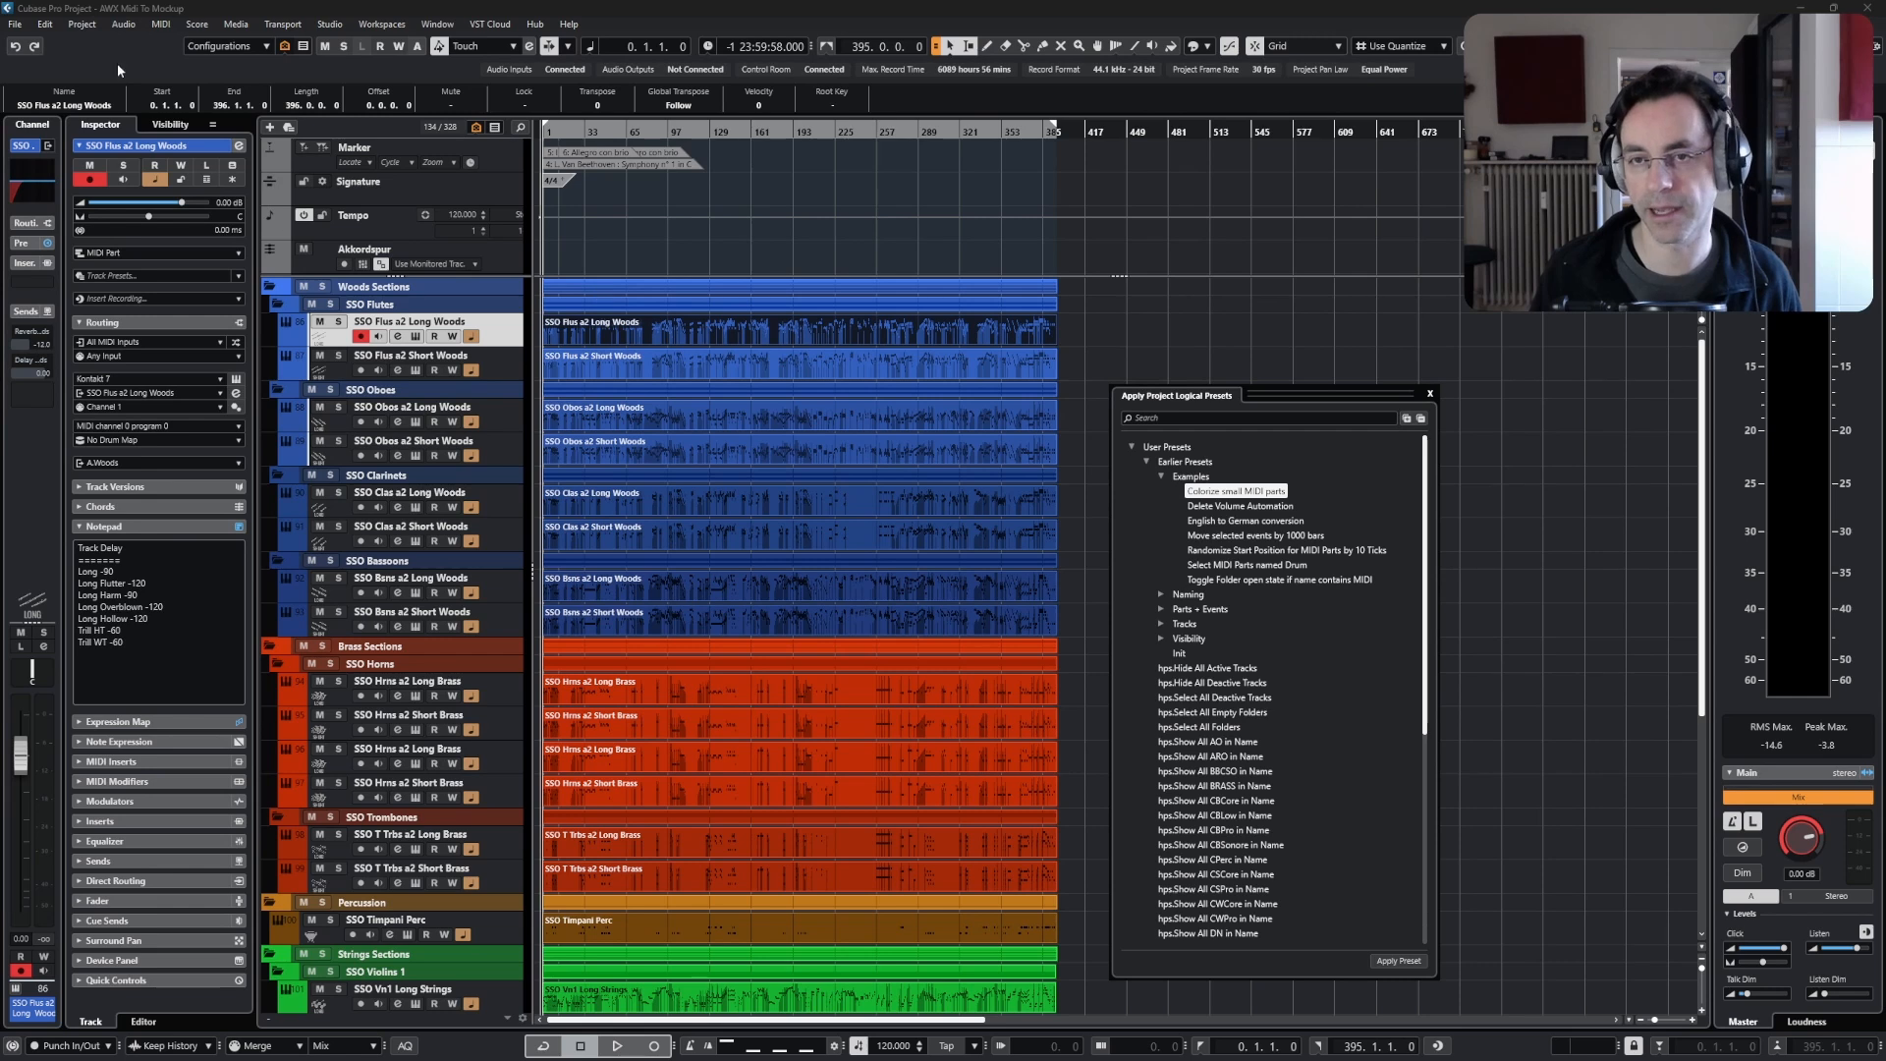
# - Open the MIDI Logical Editor's preset list alongside the project presets and collapse Earlier Presets in both lists
pyautogui.click(157, 25)
pyautogui.moveTo(237, 299)
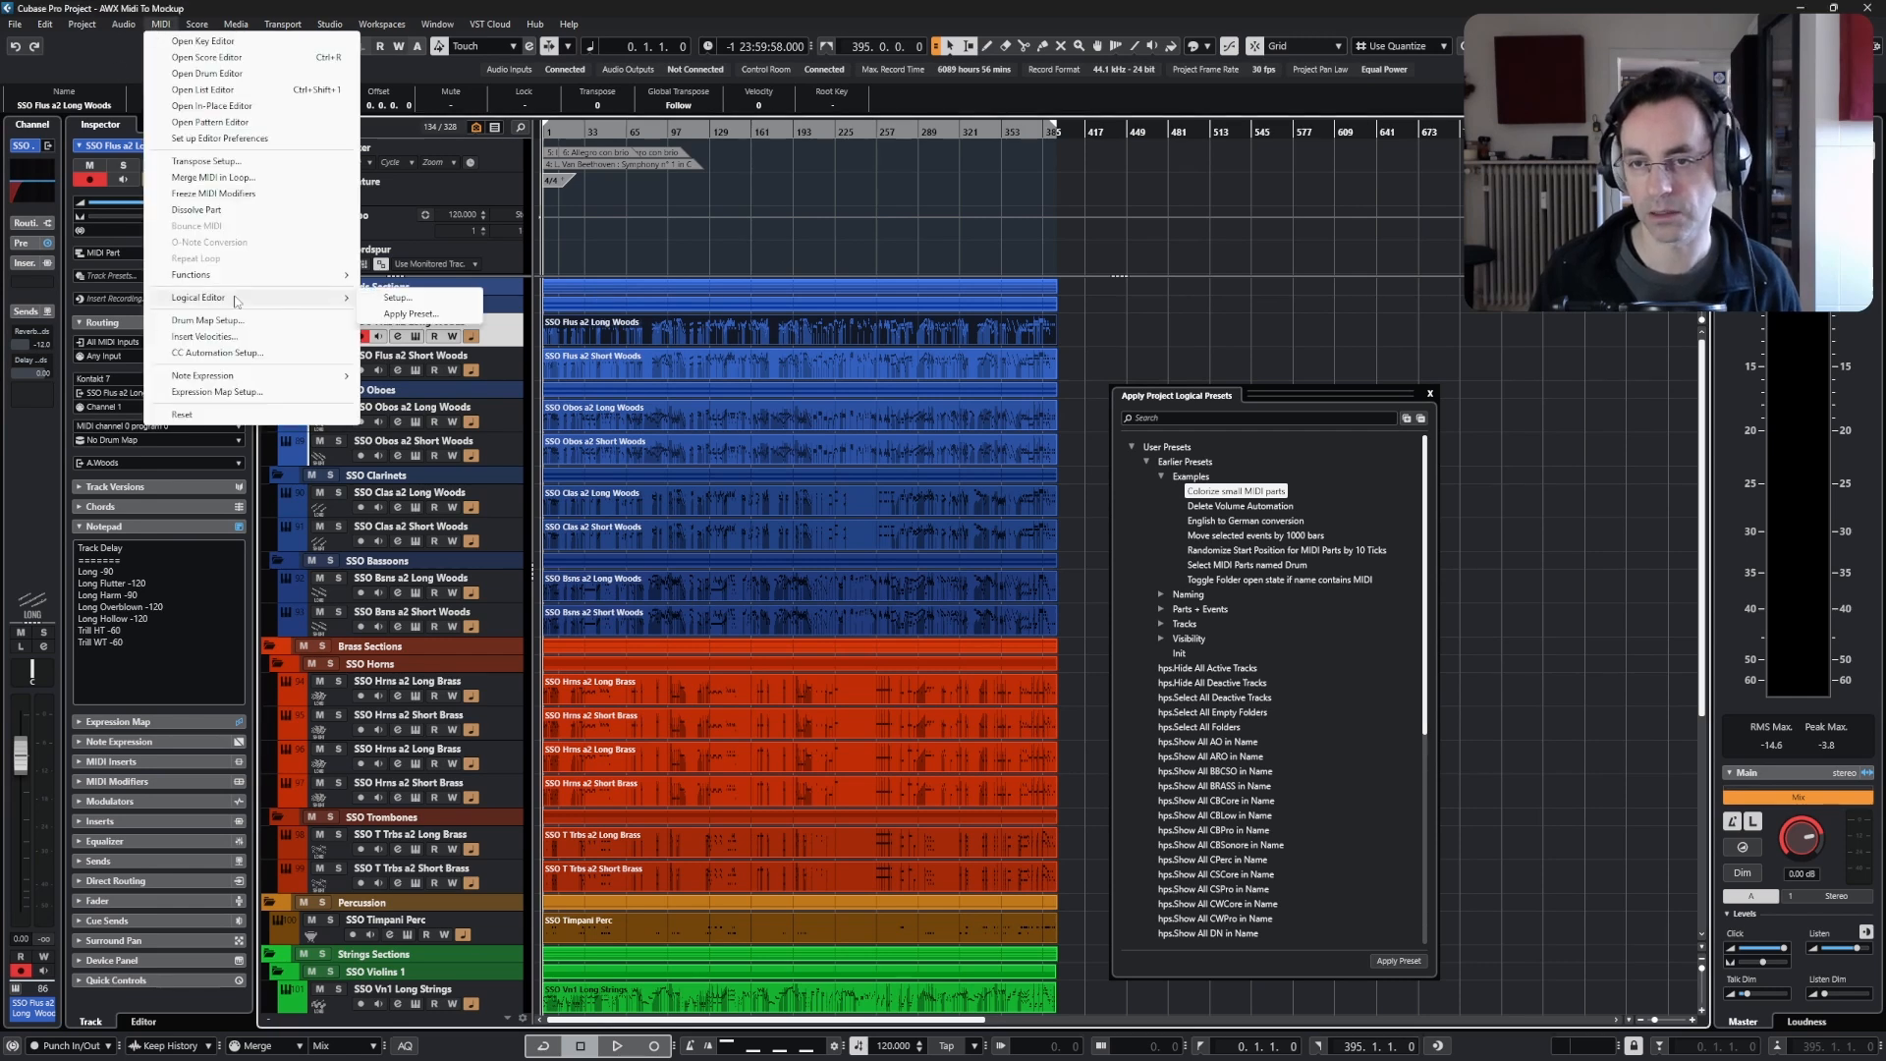
pyautogui.click(412, 314)
pyautogui.moveTo(1517, 389); pyautogui.dragTo(1570, 397)
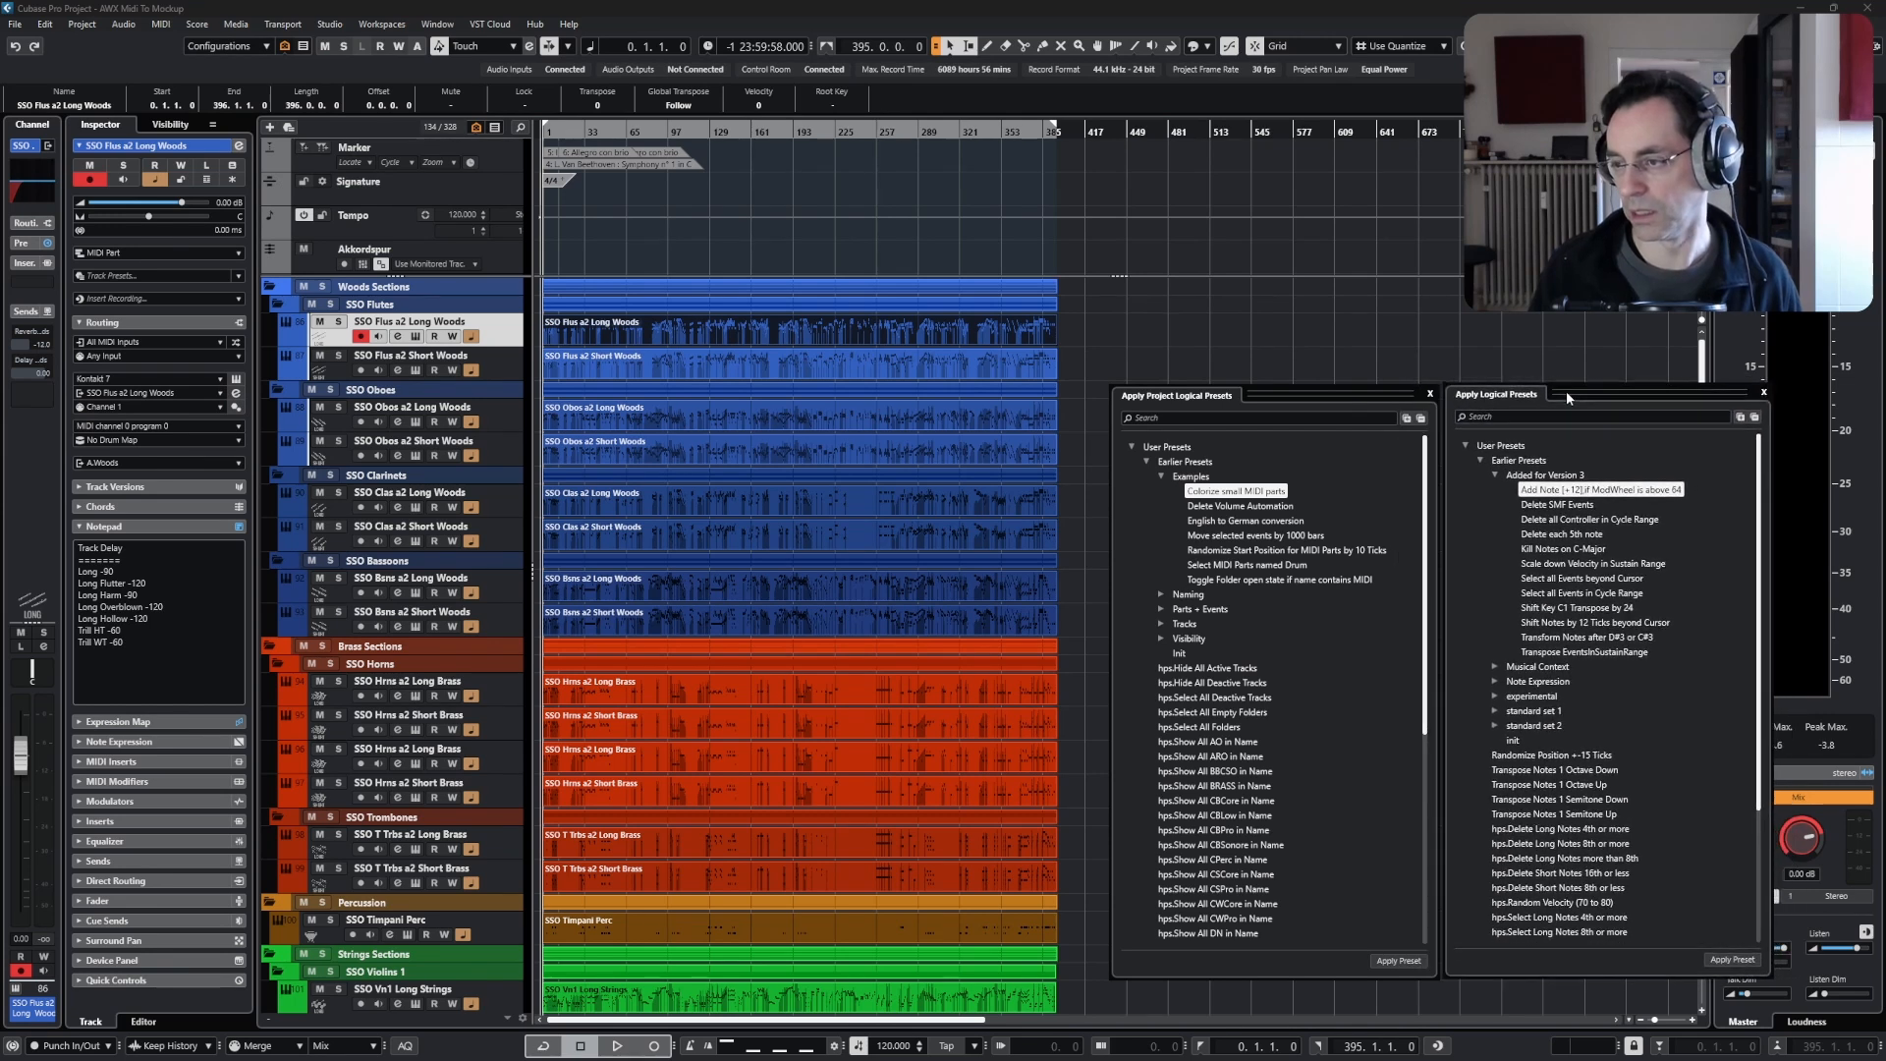
pyautogui.click(1174, 462)
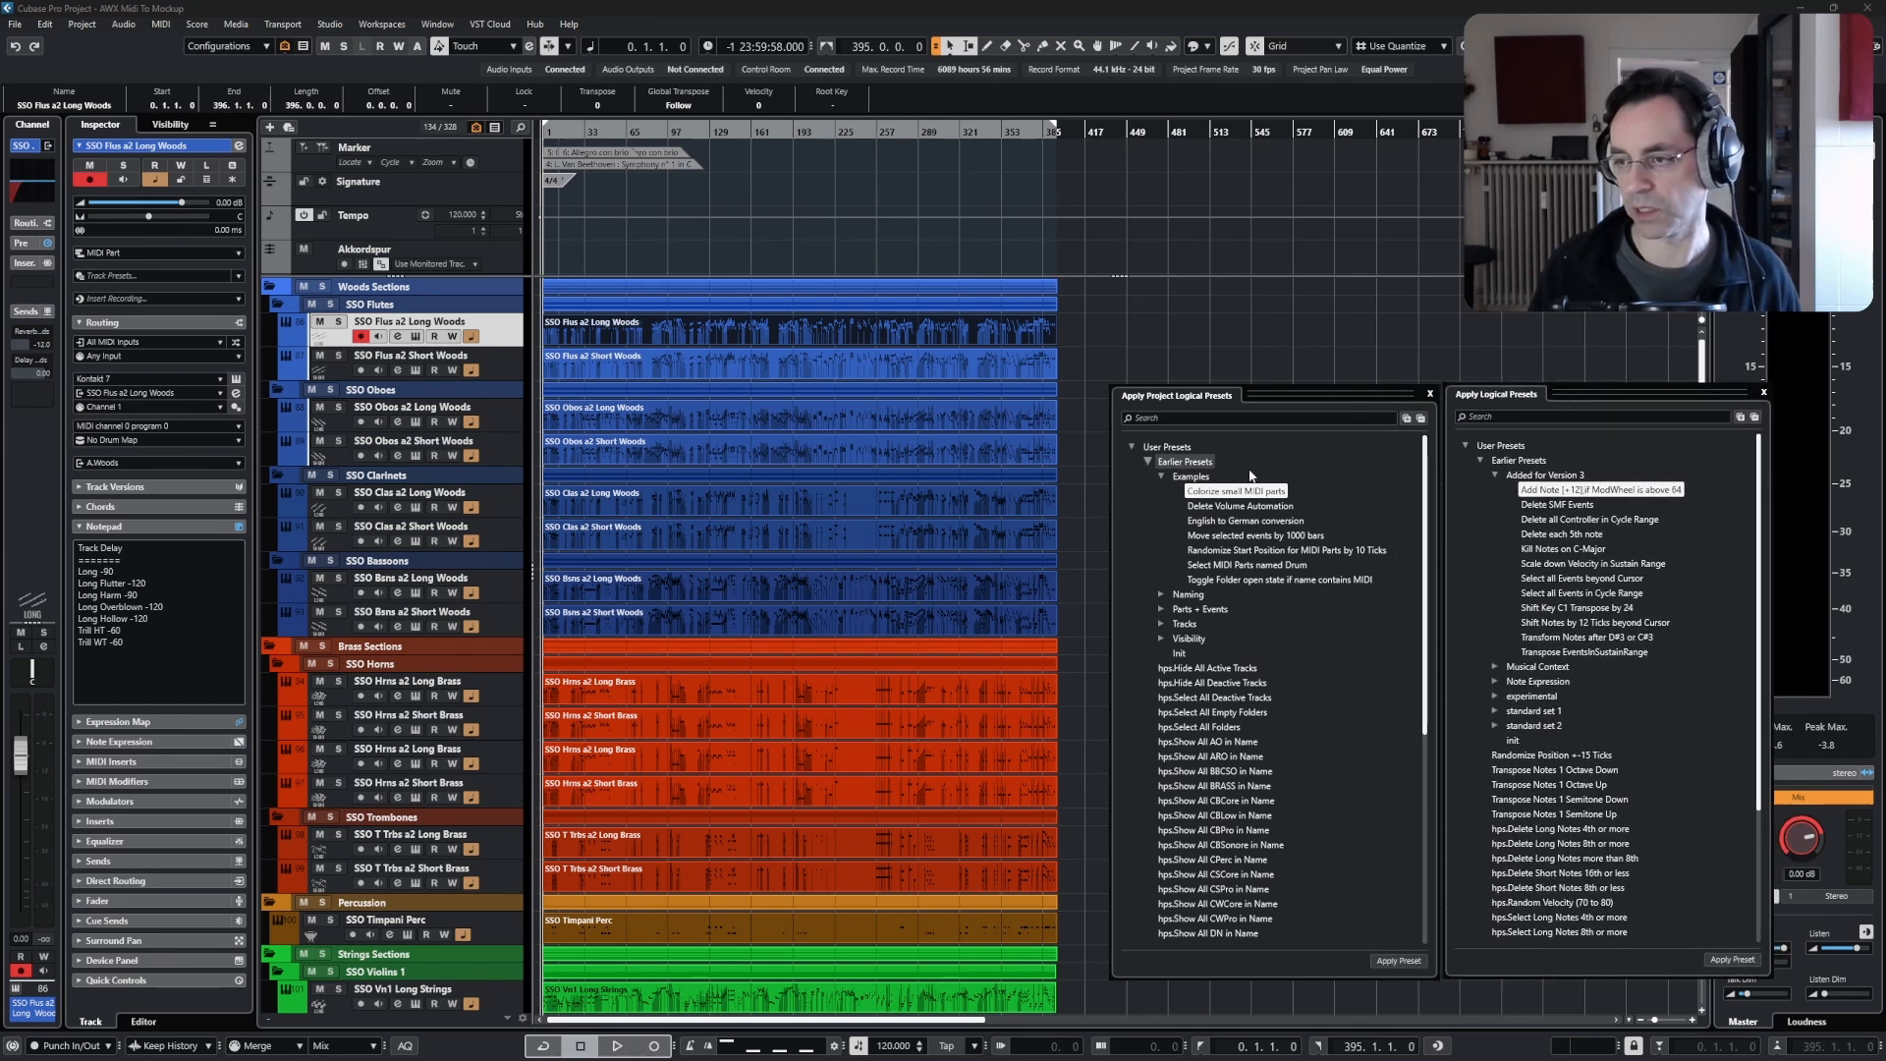
pyautogui.click(1148, 461)
pyautogui.click(1479, 459)
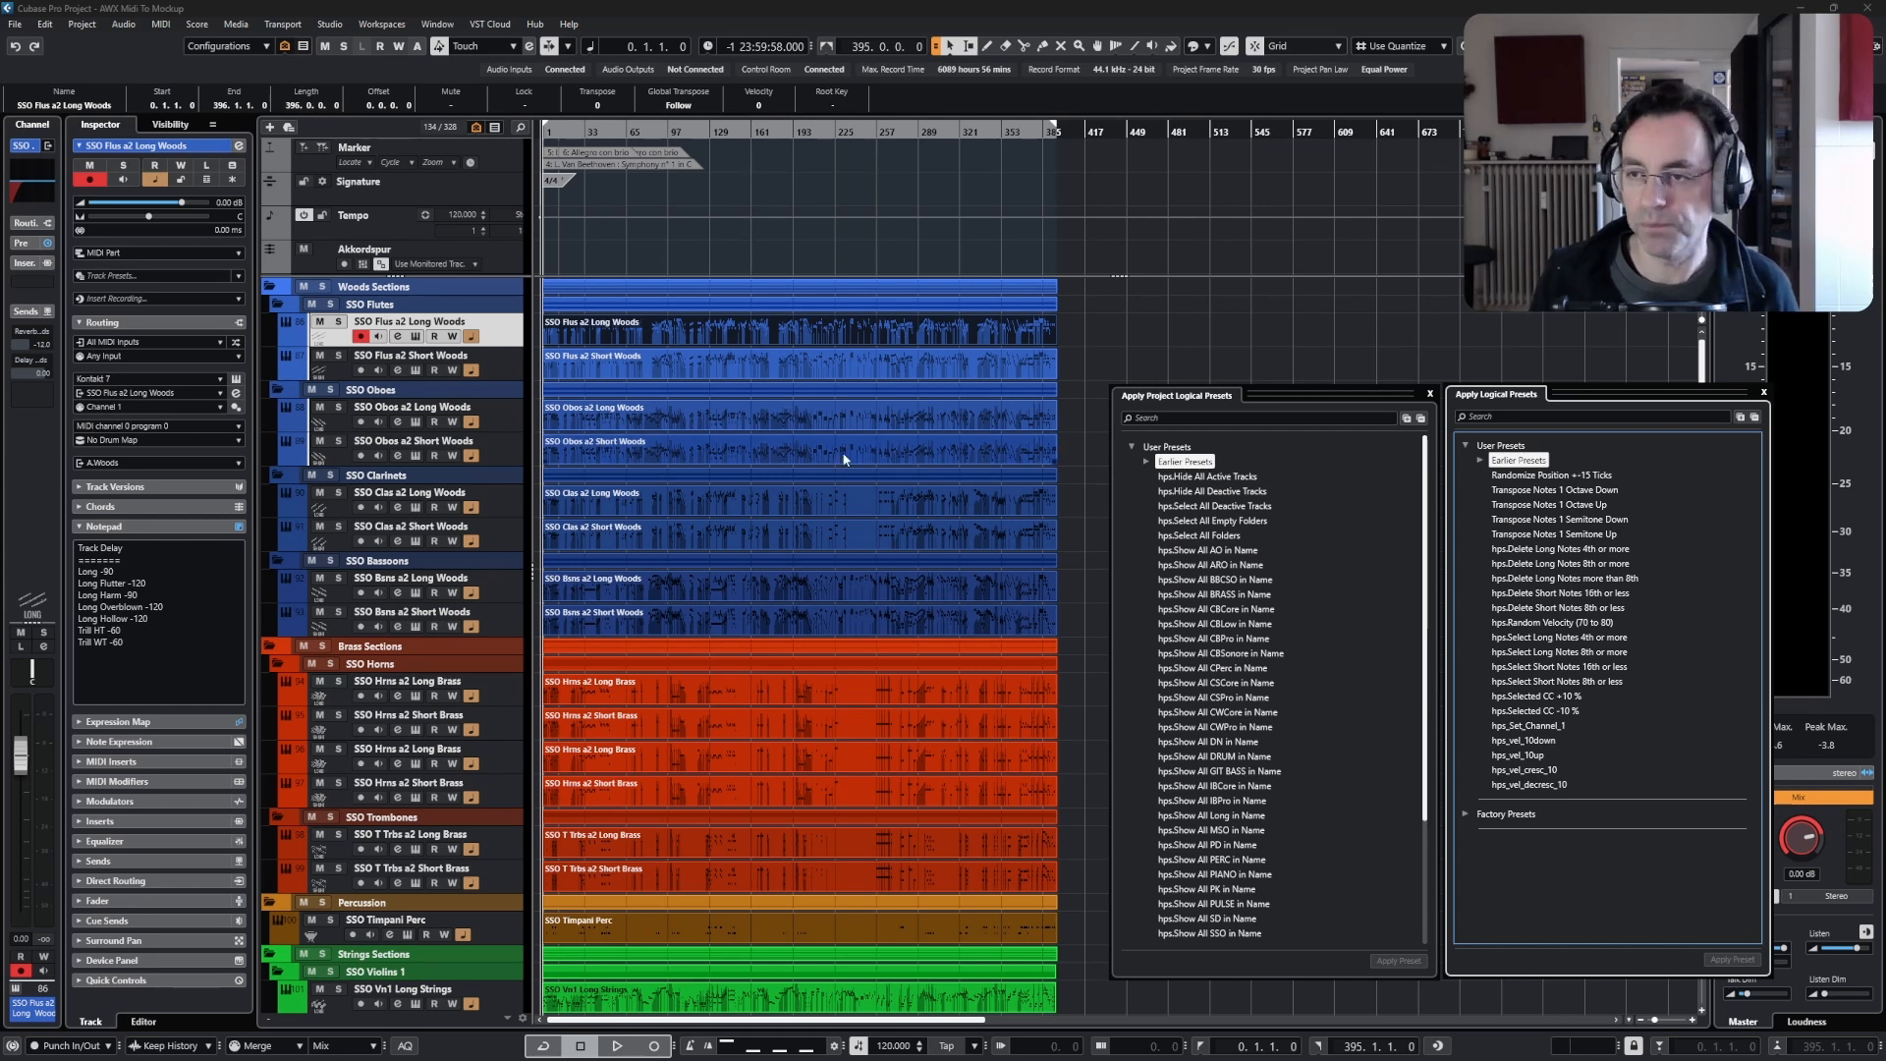
# - Apply the project logical preset hps.Show All Long in Name to show only the Long tracks
pyautogui.click(1177, 398)
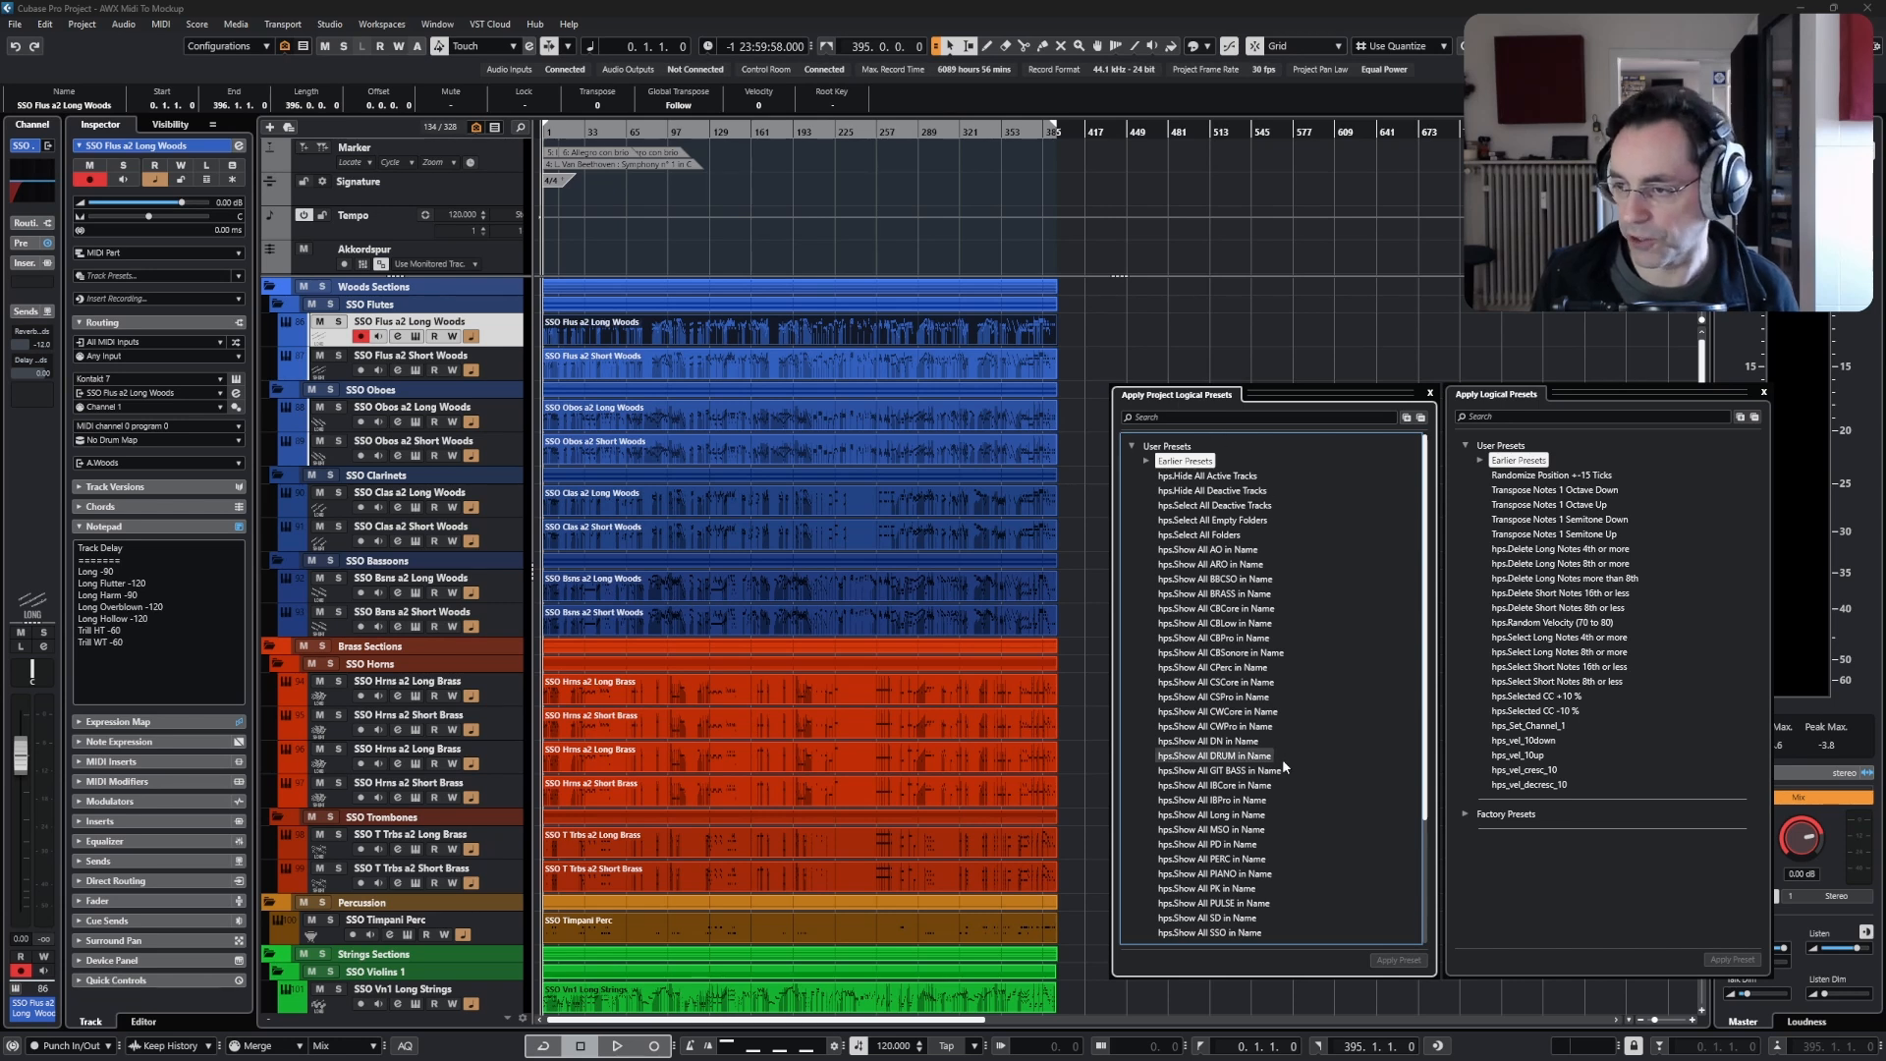
pyautogui.scroll(-4, 1269, 727)
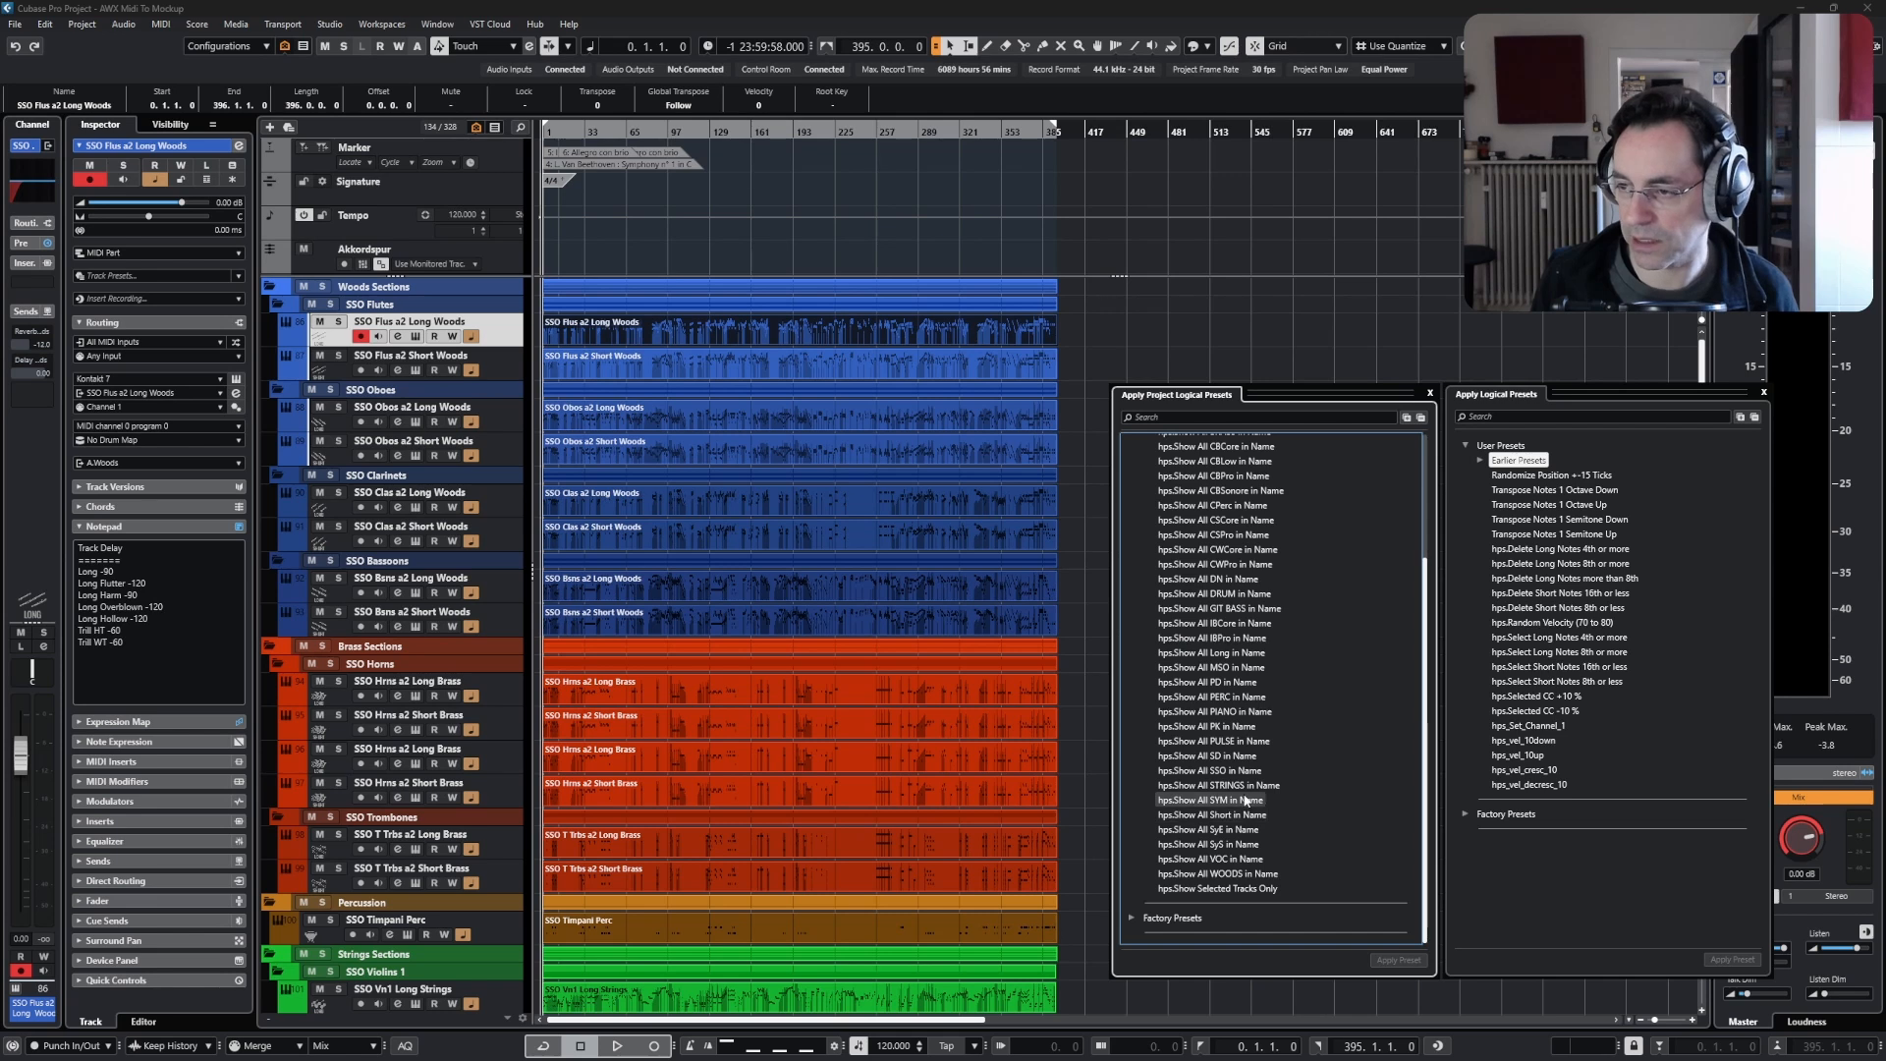
pyautogui.click(1223, 654)
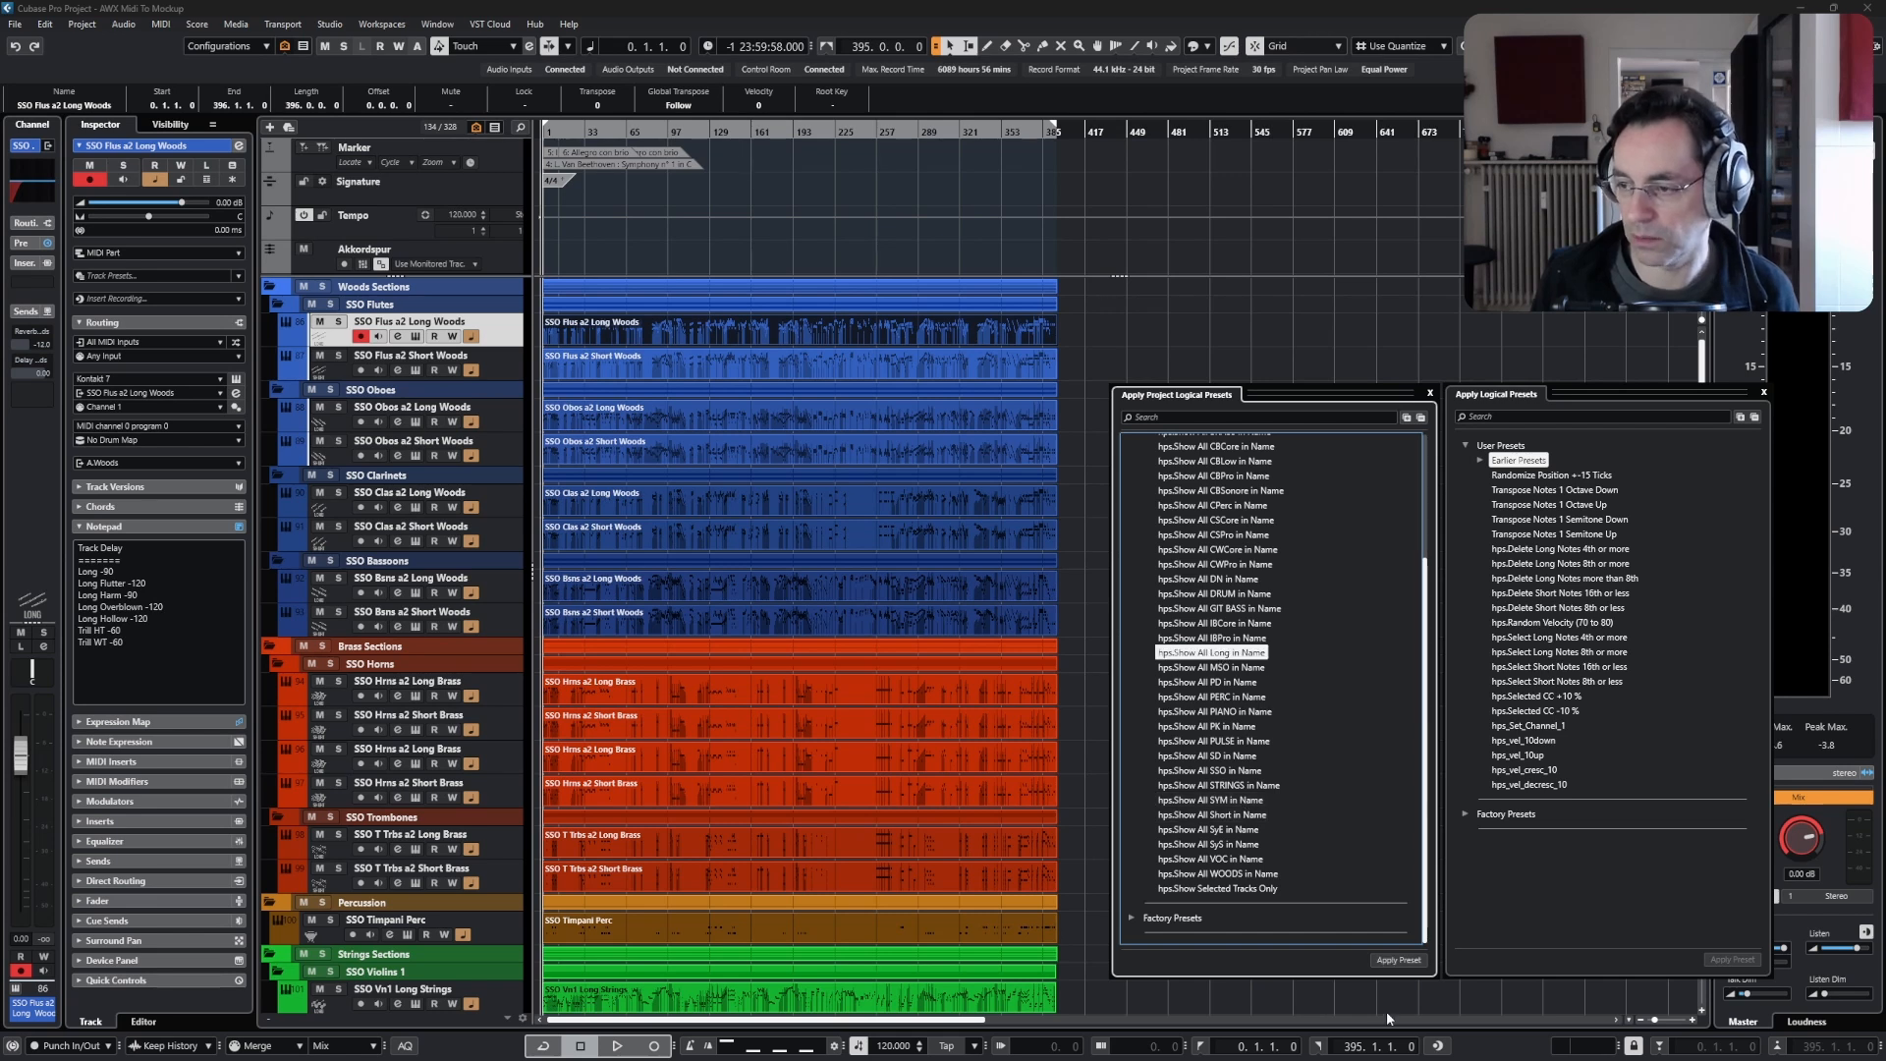
pyautogui.click(1397, 960)
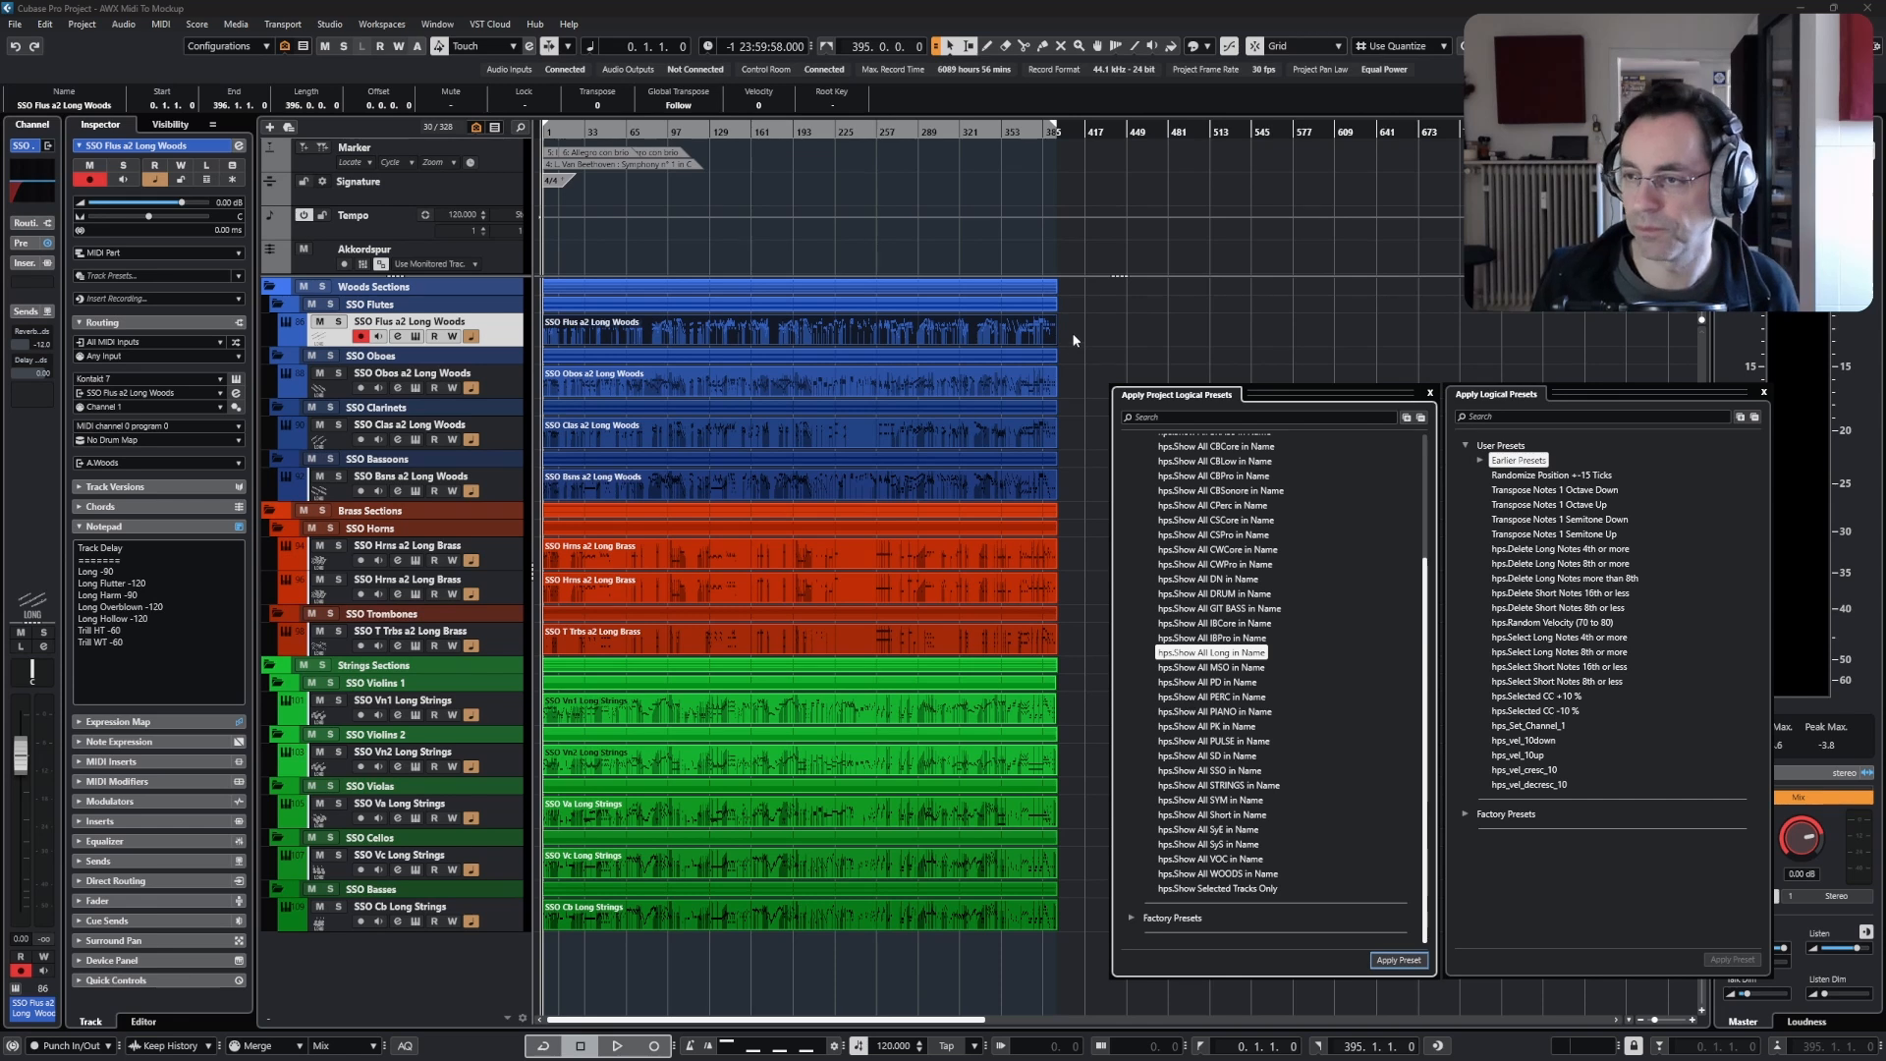
# - Select all parts on the Long tracks and apply the logical preset hps.Delete Short Notes 8th or less
pyautogui.moveTo(1073, 339); pyautogui.dragTo(609, 957)
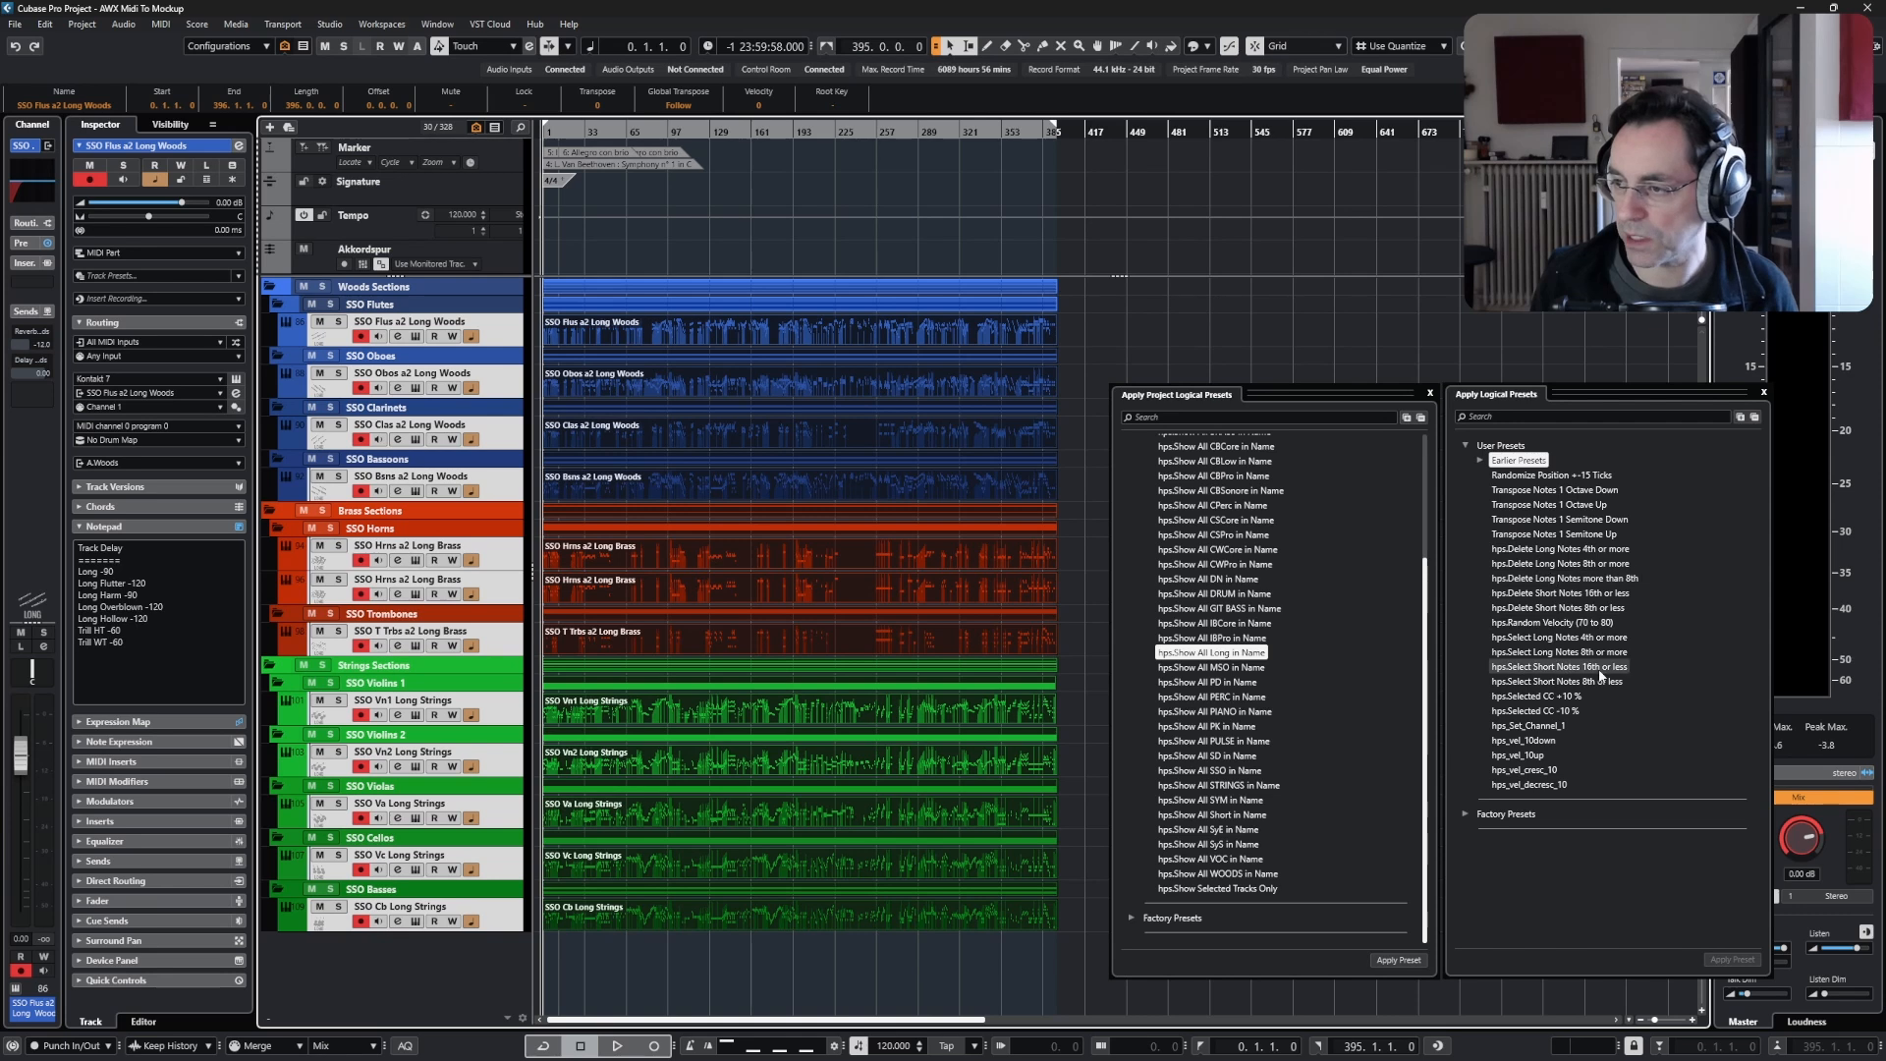
pyautogui.click(1592, 608)
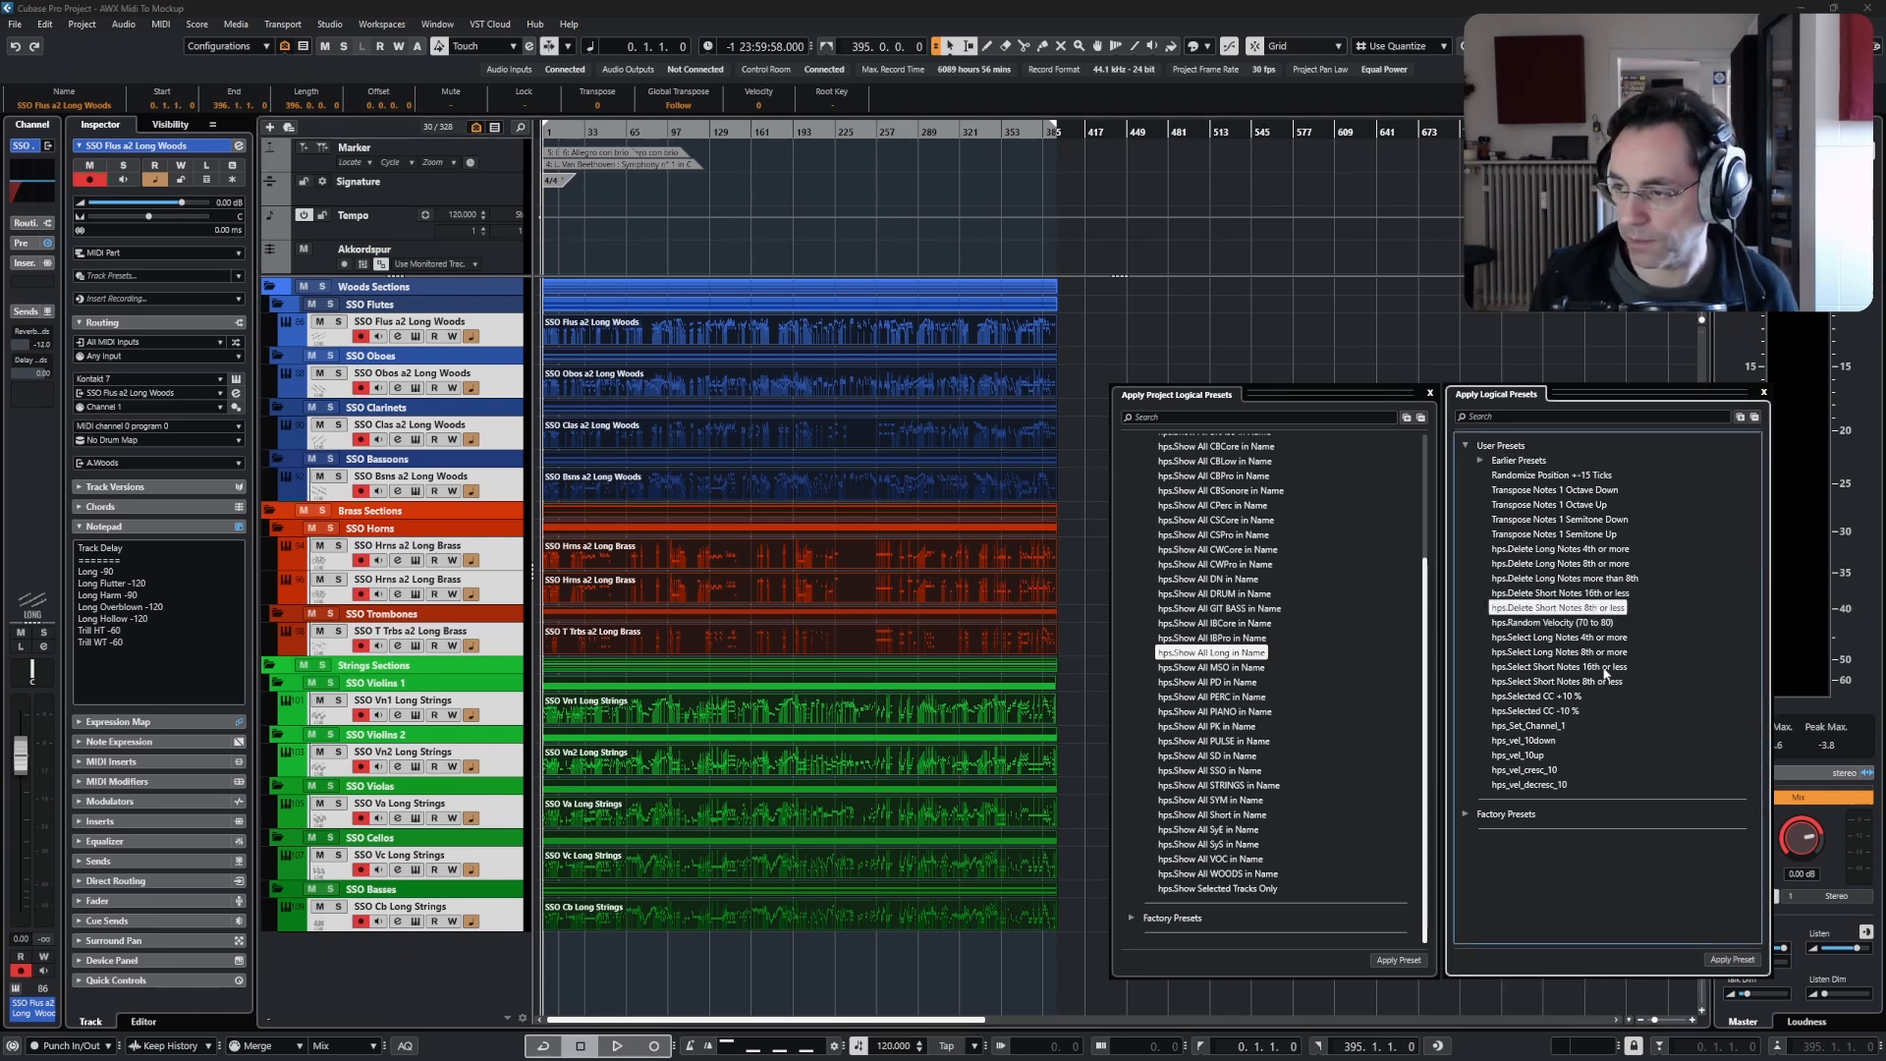
pyautogui.click(1733, 960)
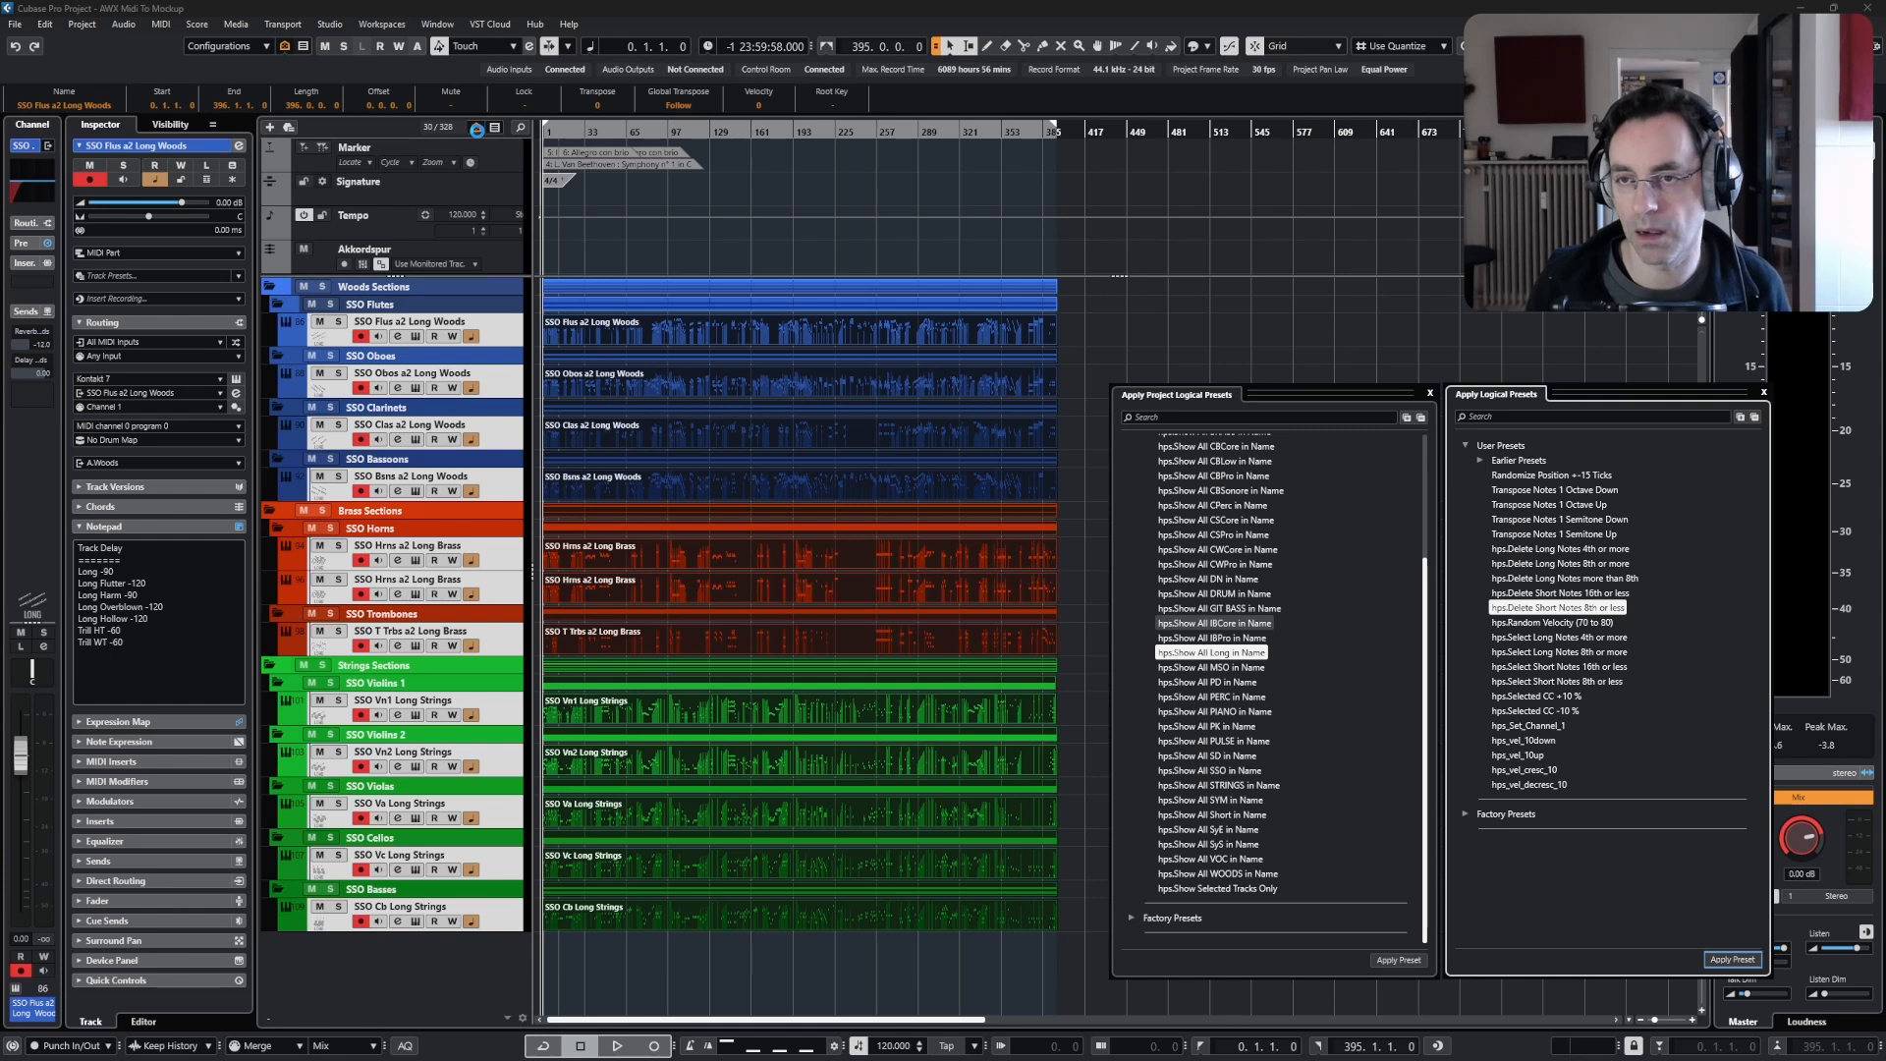
# - Undo the last visibility change and apply the project logical preset hps.Show All Short in Name
pyautogui.click(476, 128)
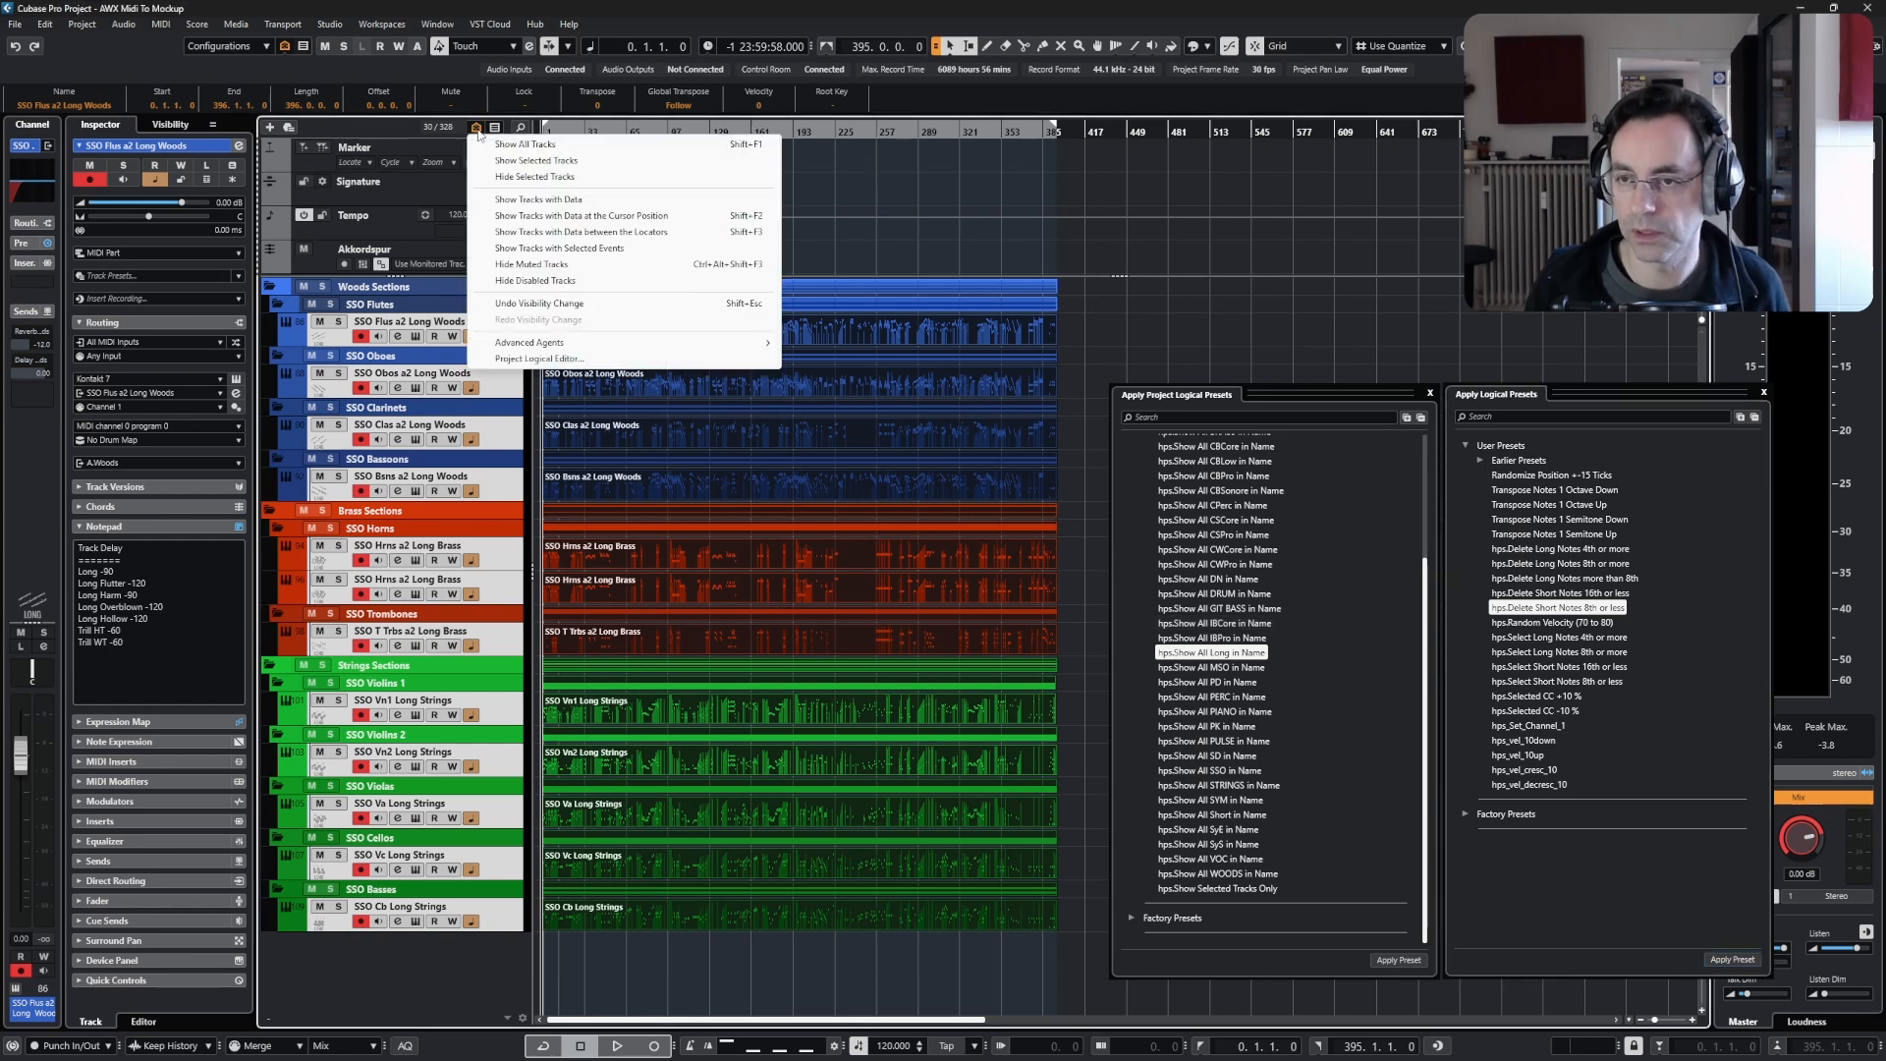
pyautogui.click(538, 303)
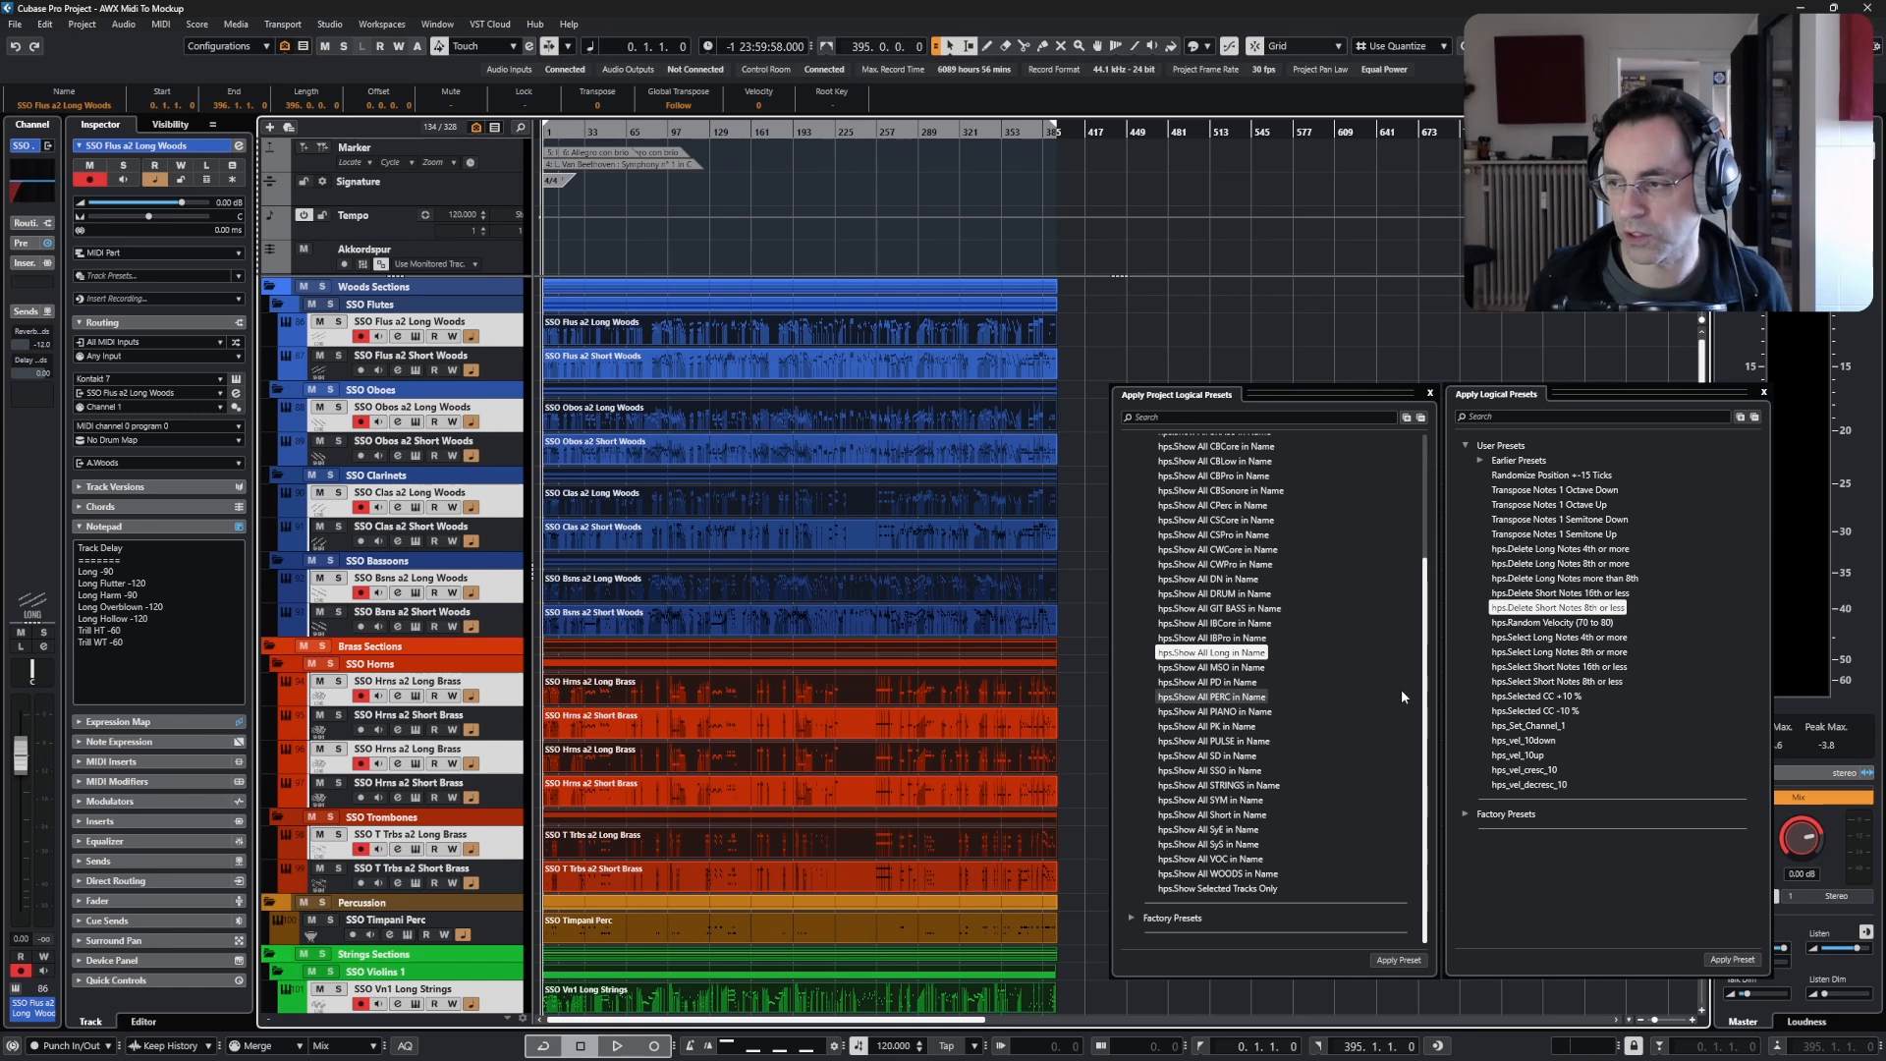
pyautogui.click(1228, 817)
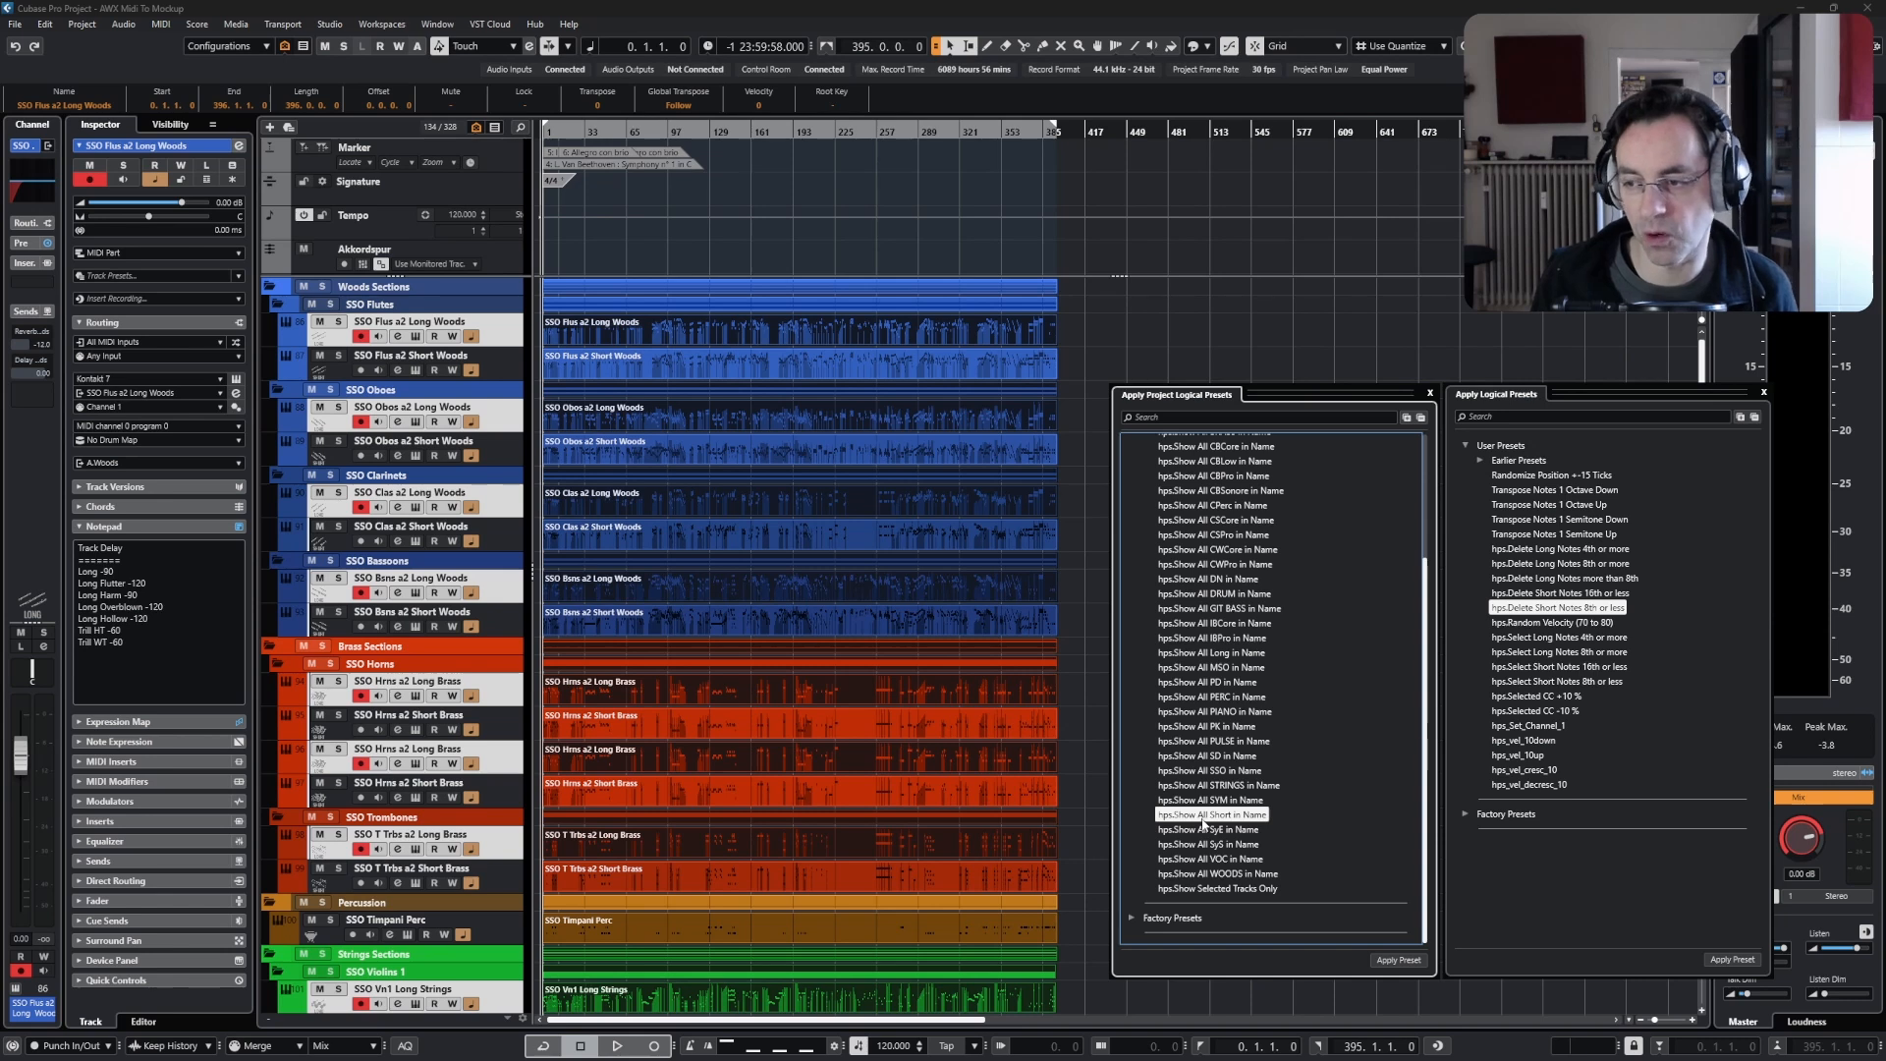
pyautogui.click(1400, 959)
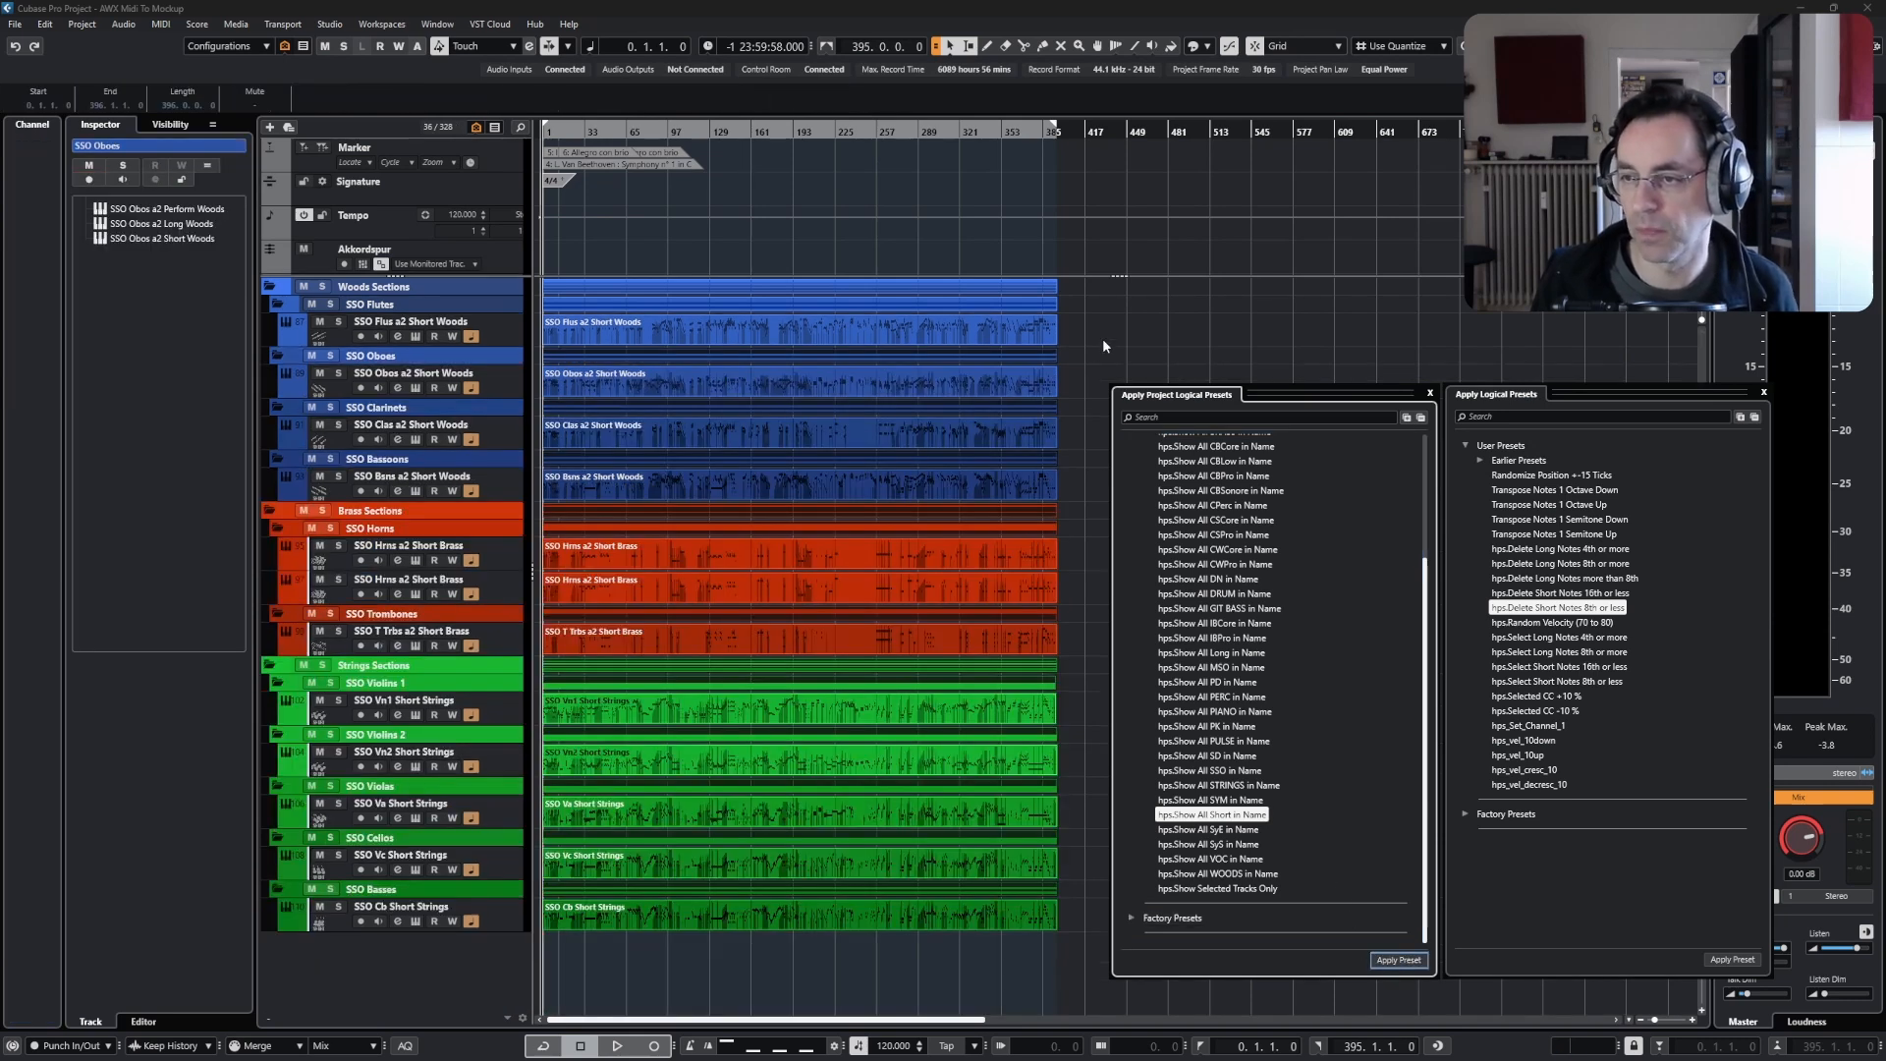
# - Select all parts on the Short tracks and apply the logical preset hps.Delete Long Notes more than 8th
pyautogui.moveTo(1102, 338); pyautogui.dragTo(692, 955)
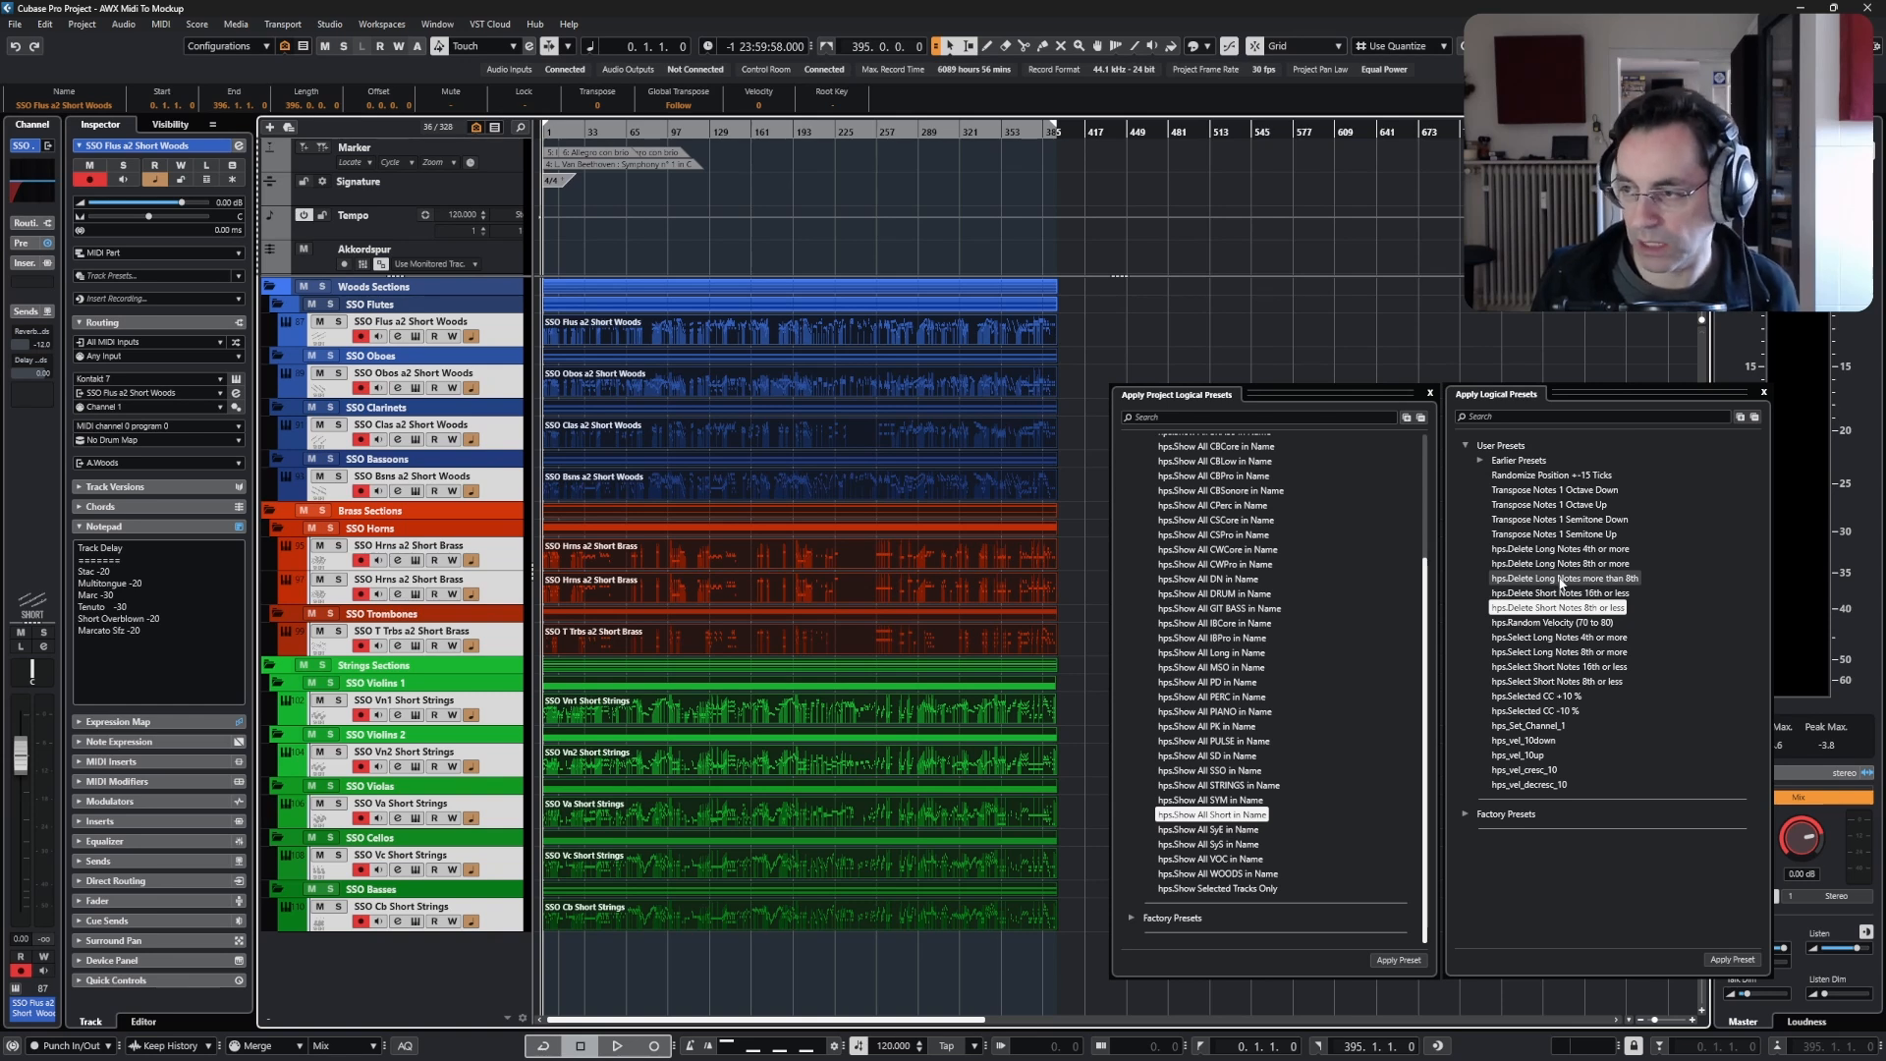
pyautogui.click(1561, 580)
pyautogui.click(1745, 961)
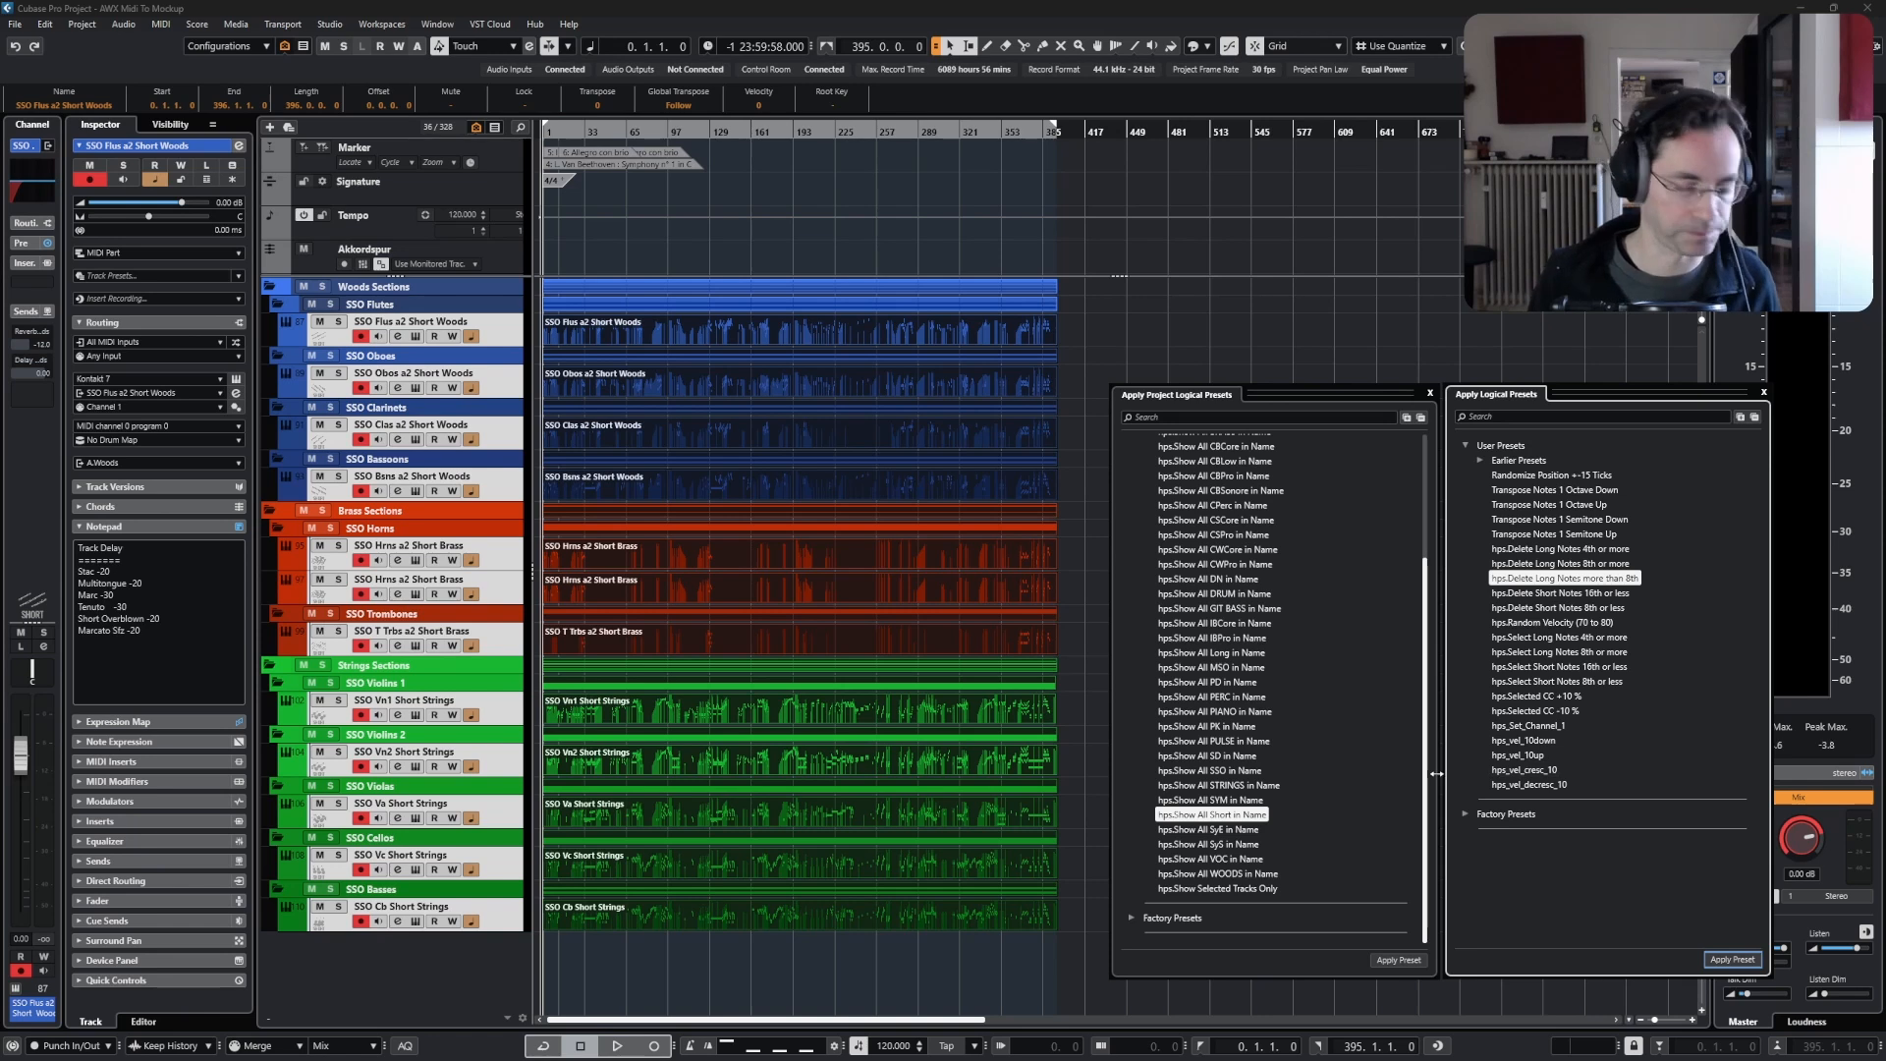
# - Undo the last track visibility change and close both logical preset windows
pyautogui.hotkey('alt', 'z')
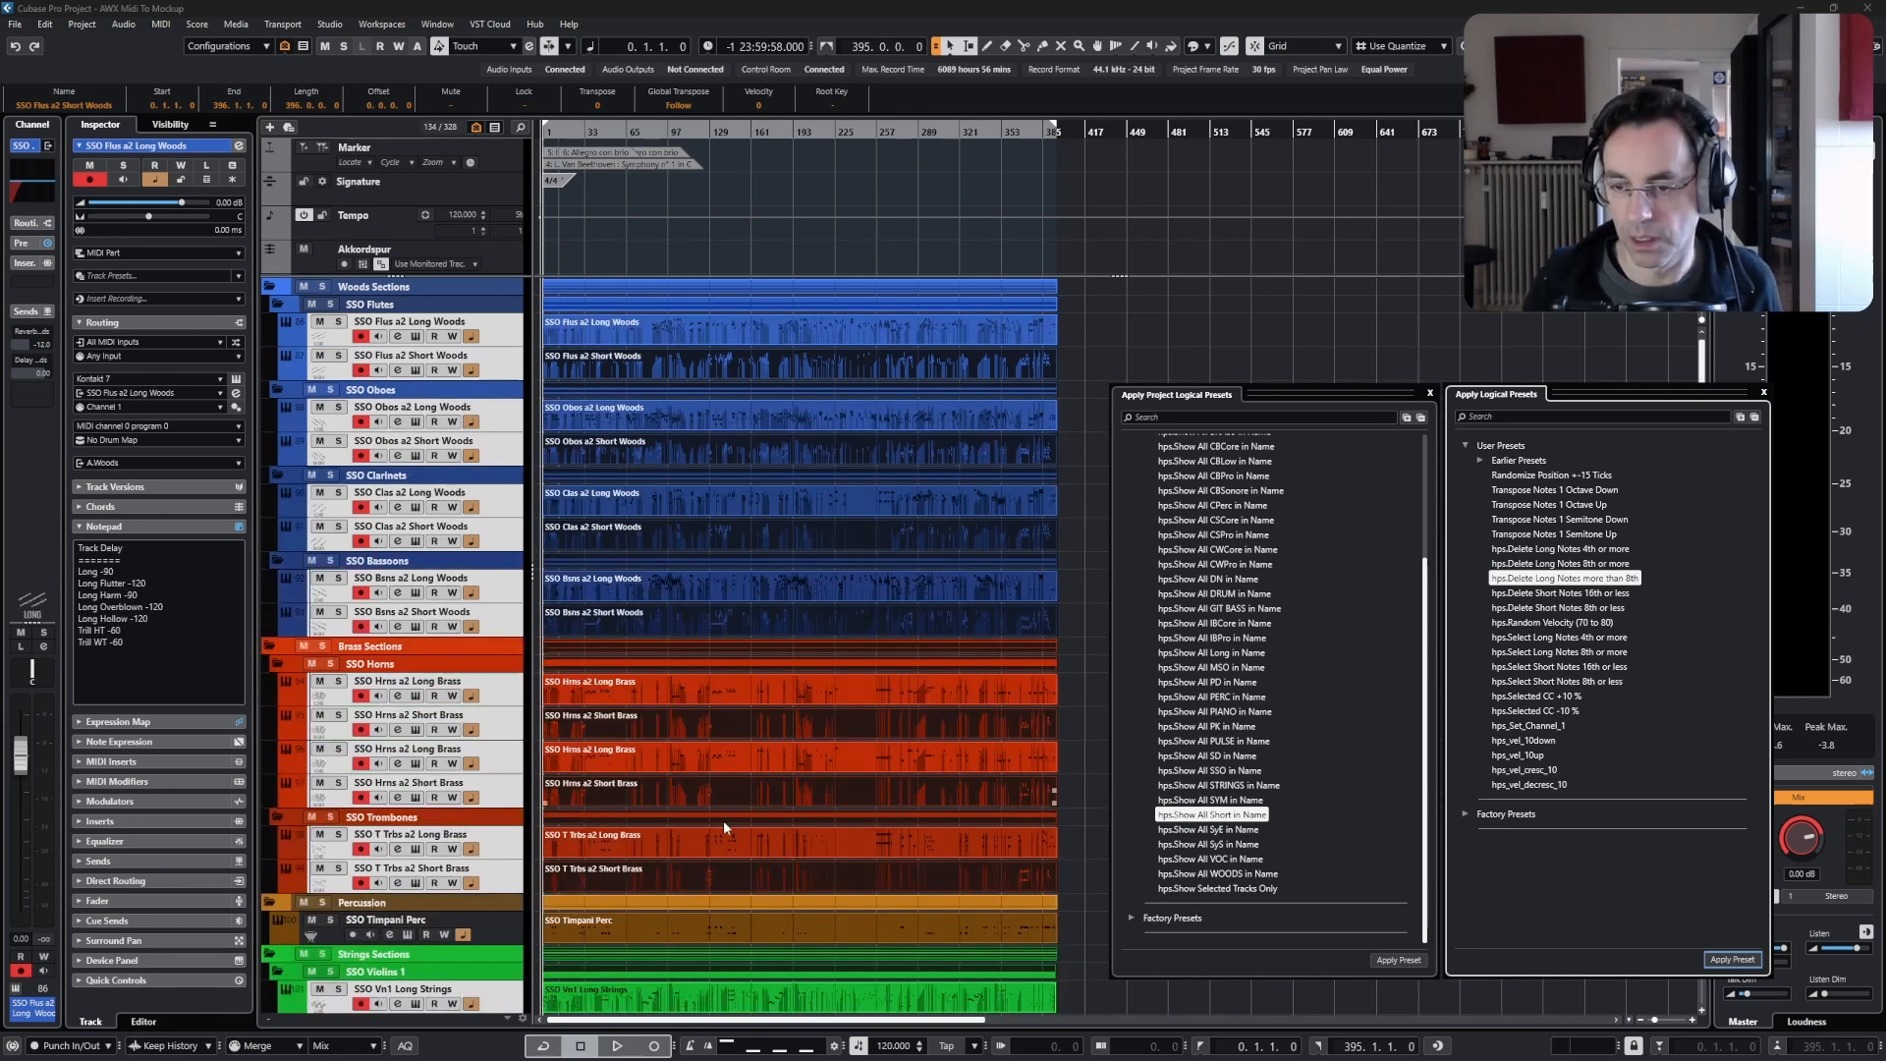
pyautogui.click(516, 933)
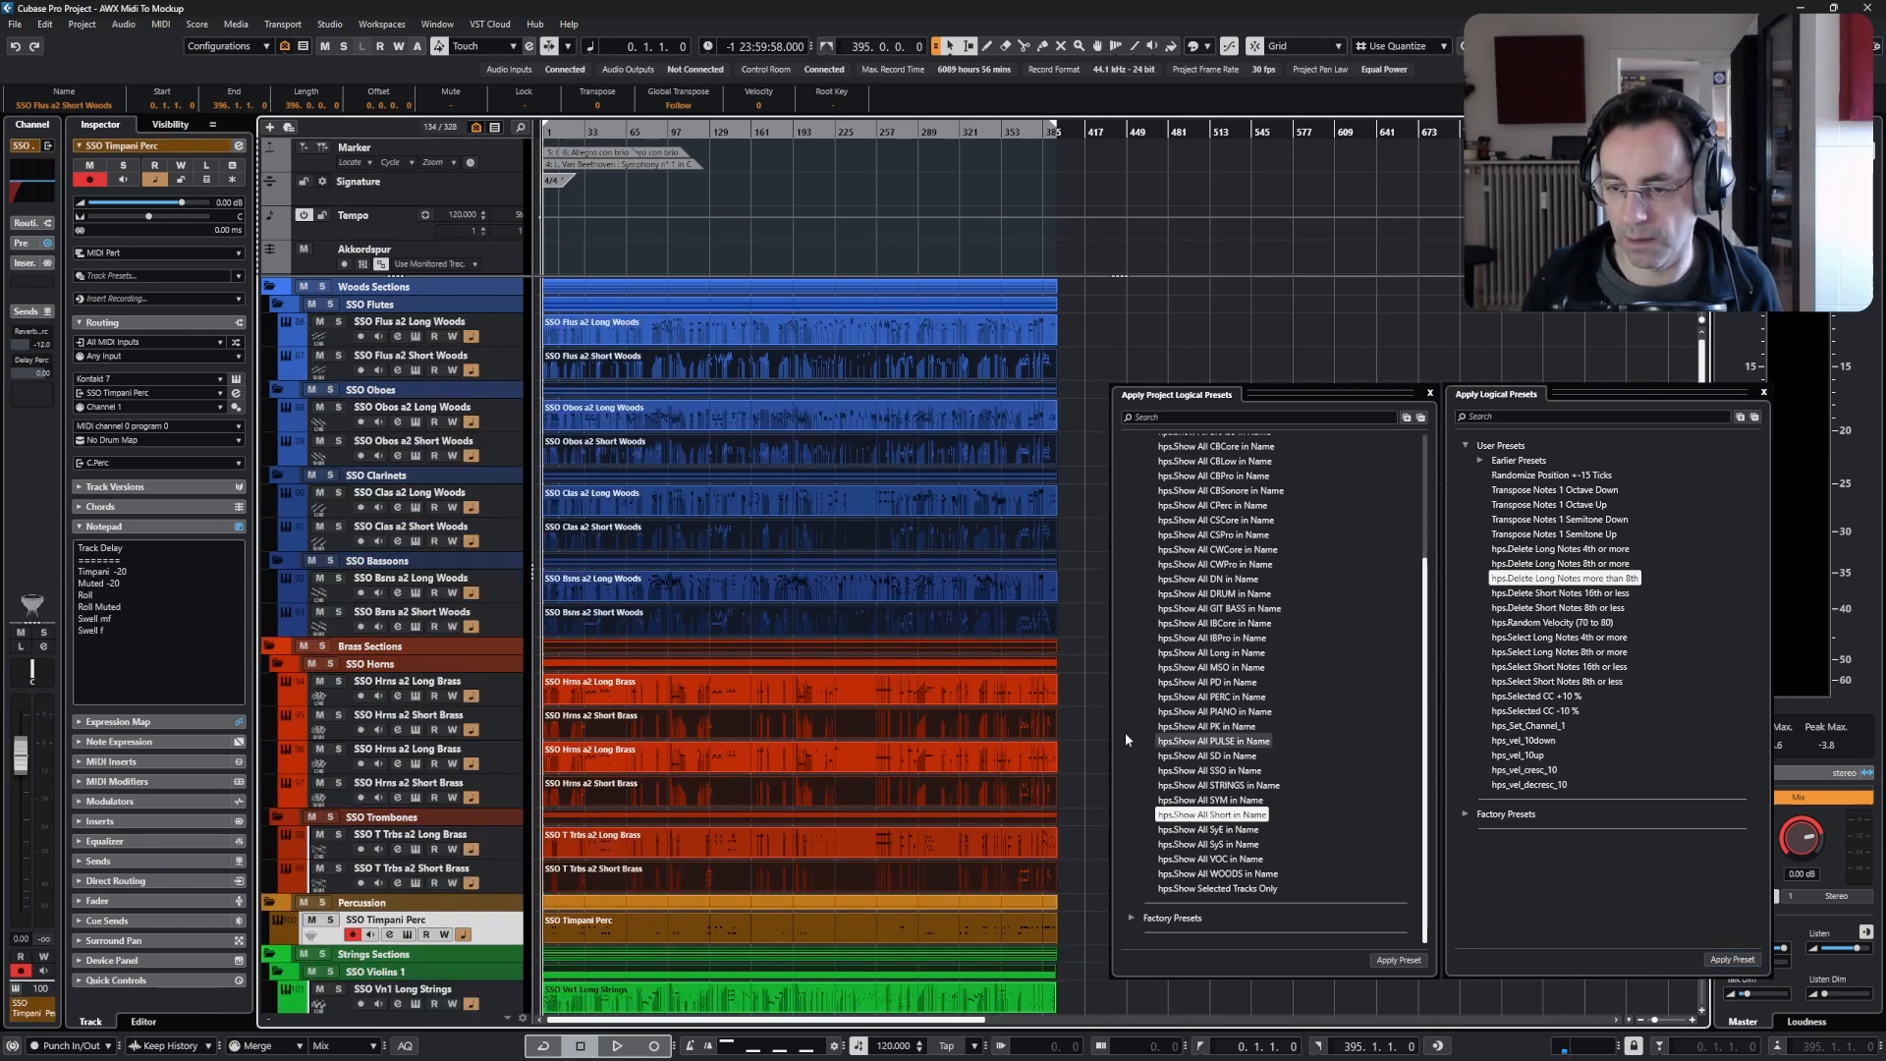
pyautogui.press('Down')
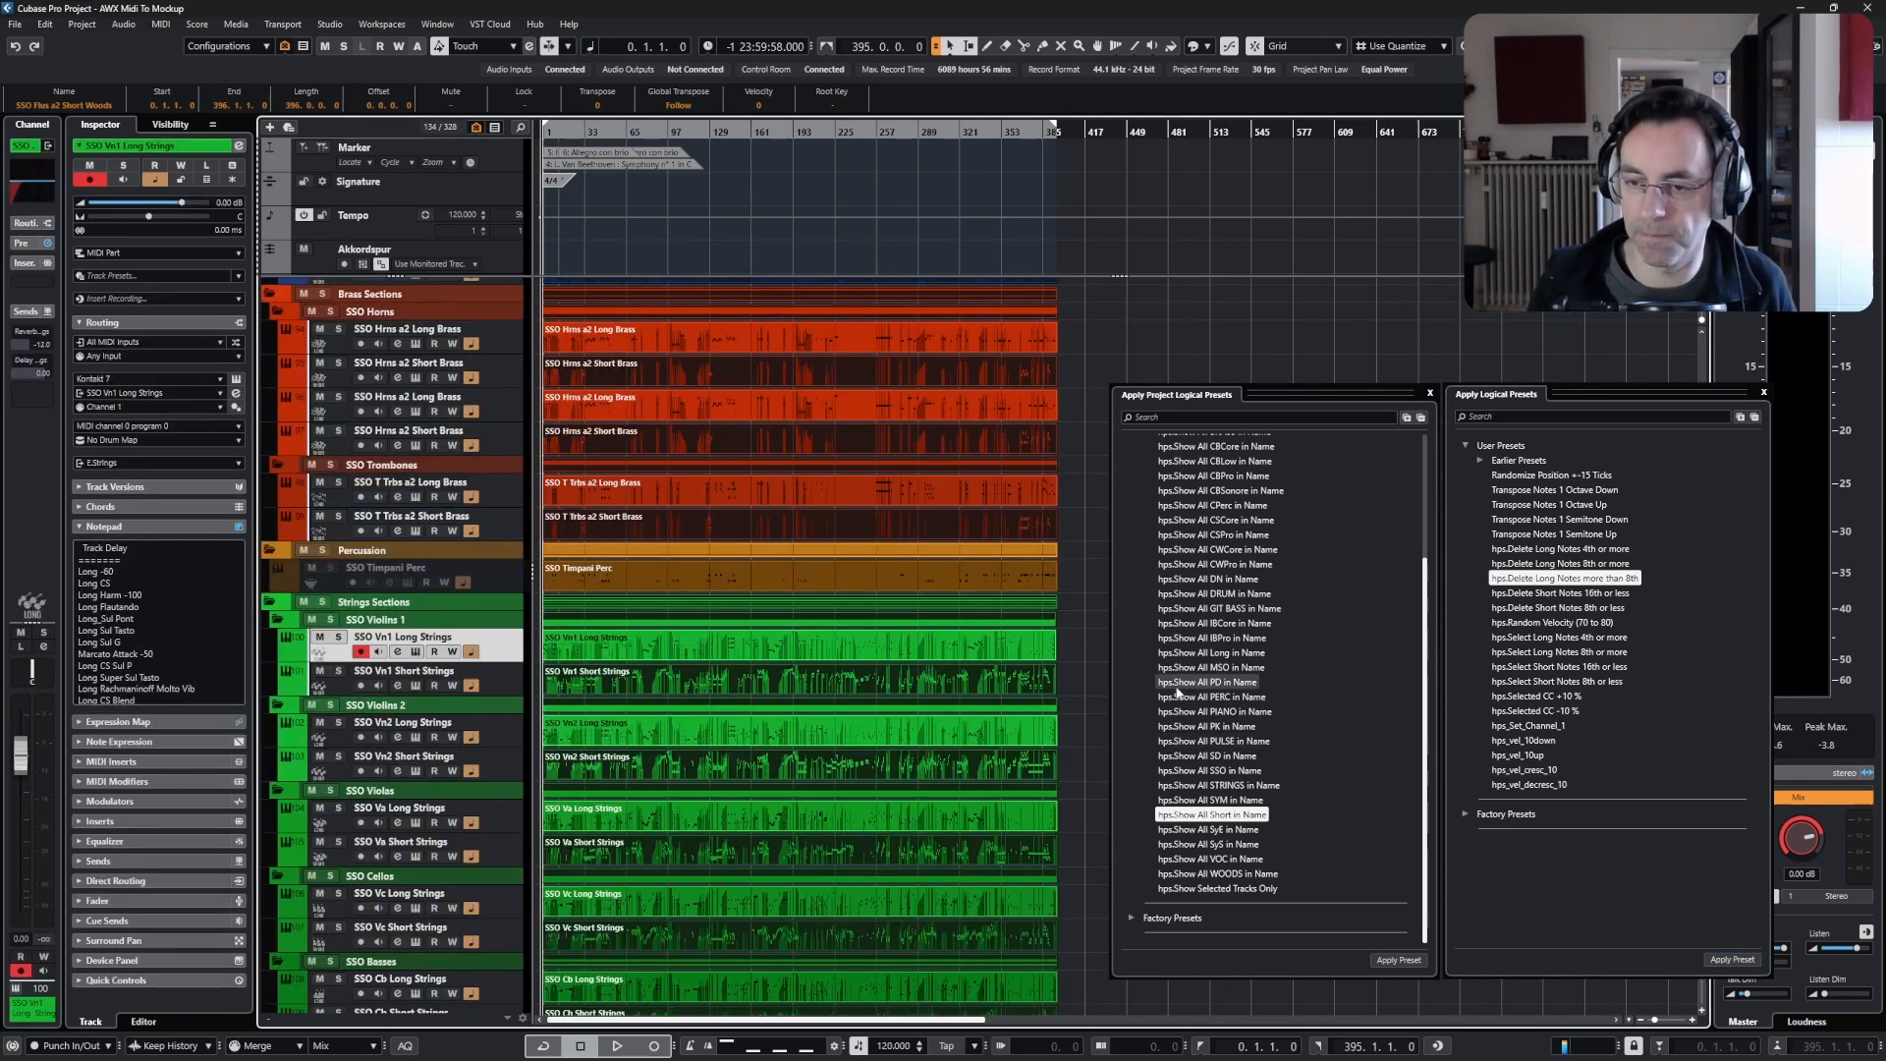
pyautogui.click(520, 582)
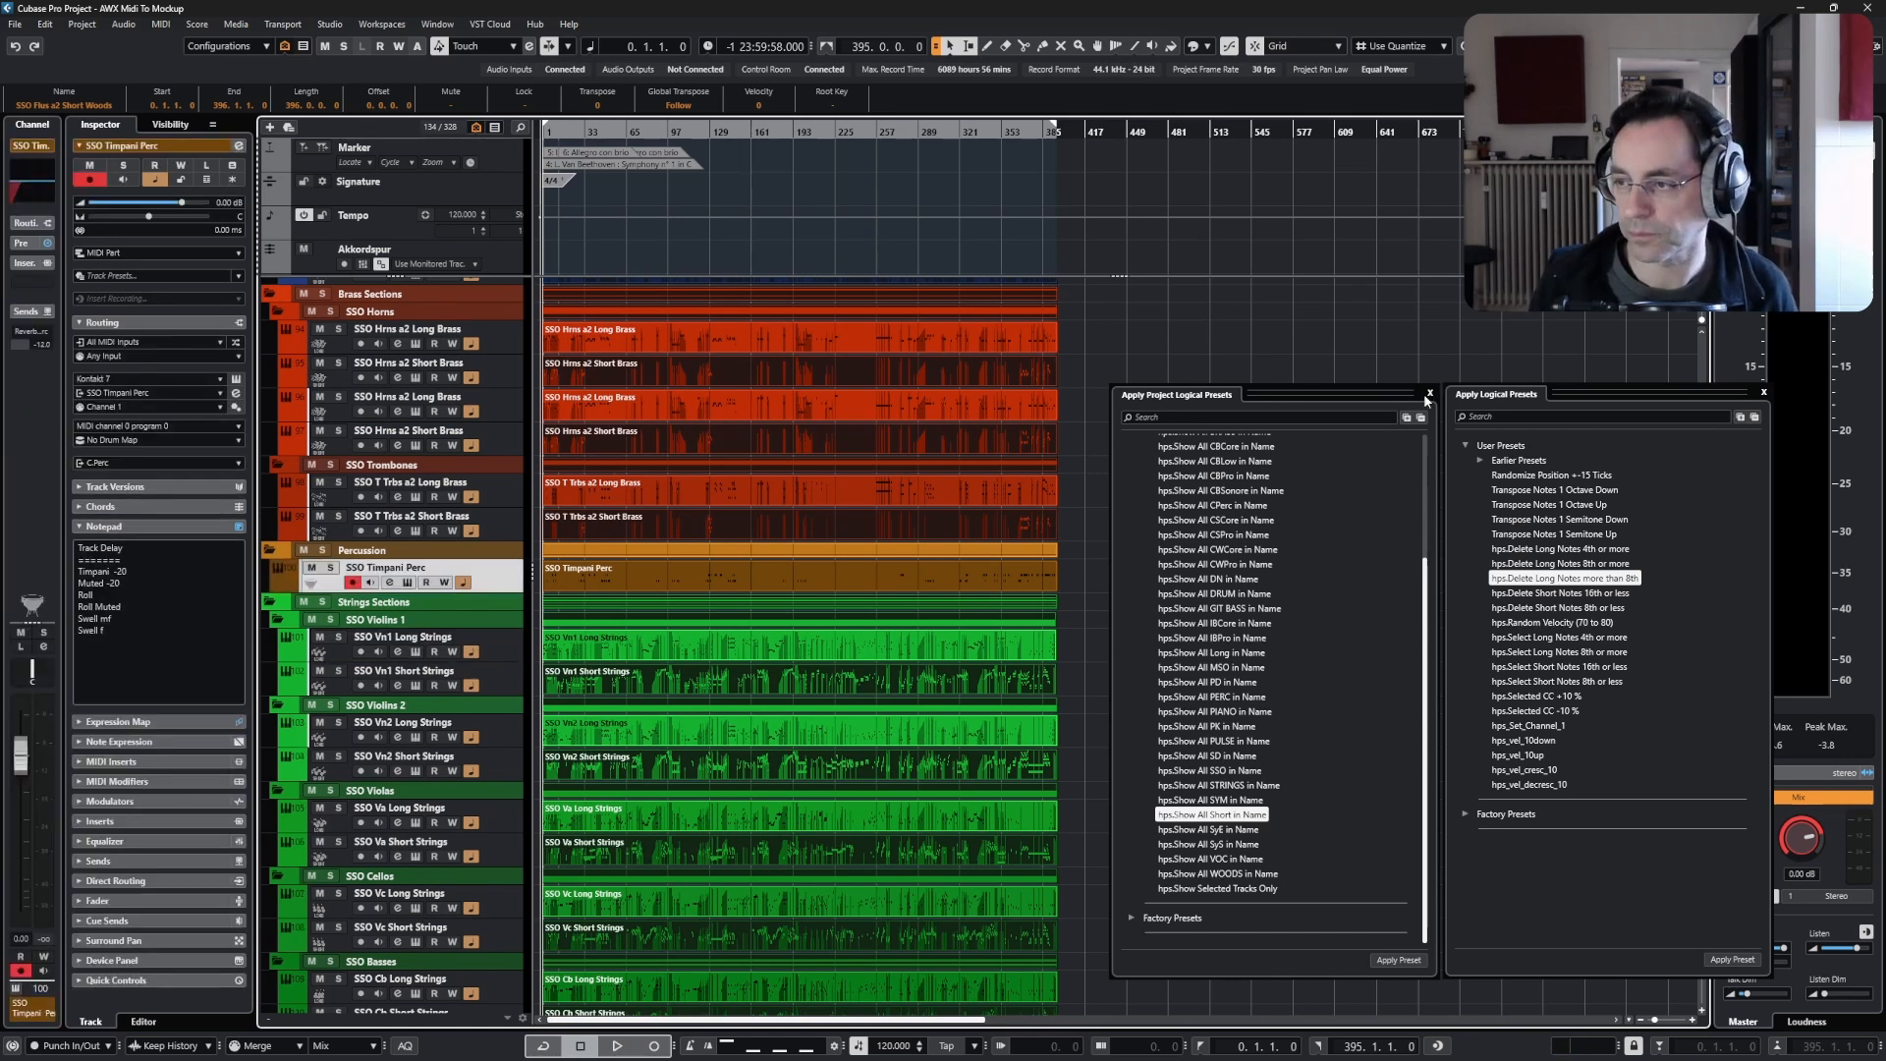
pyautogui.click(1429, 393)
pyautogui.click(1763, 393)
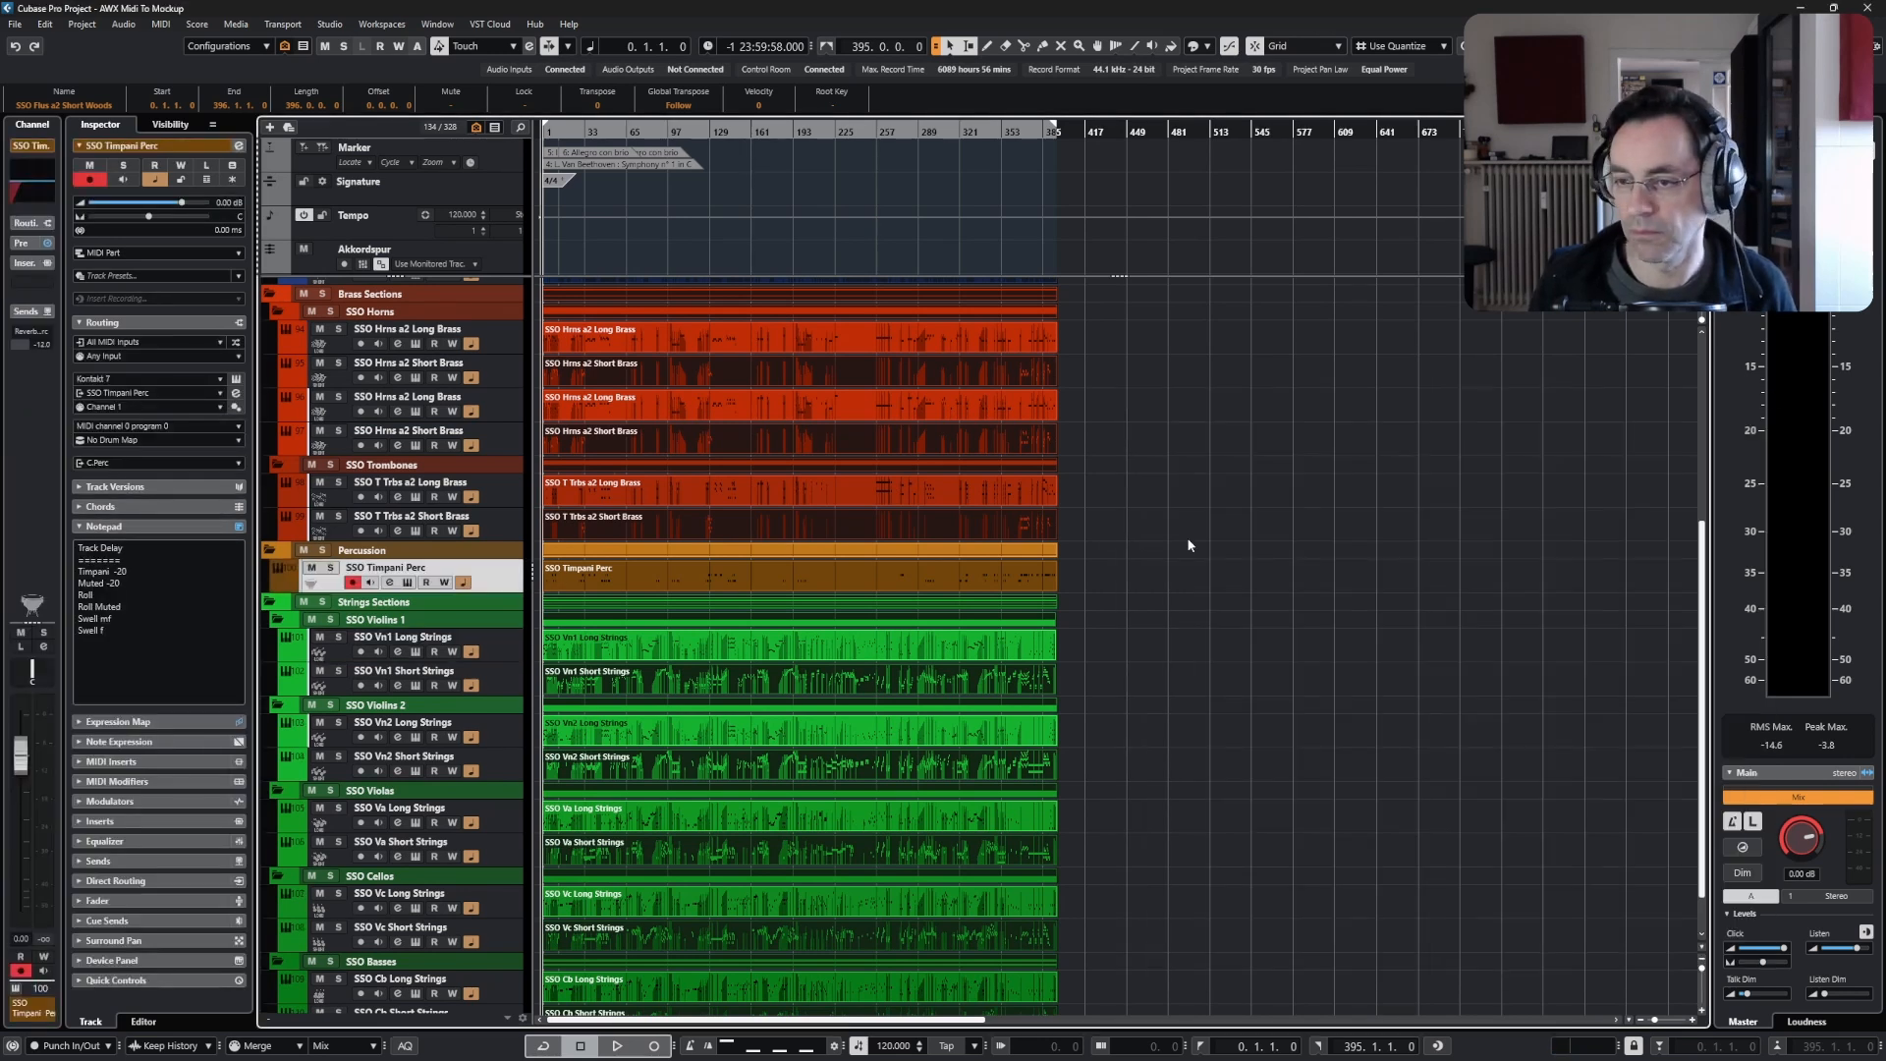
pyautogui.click(1100, 344)
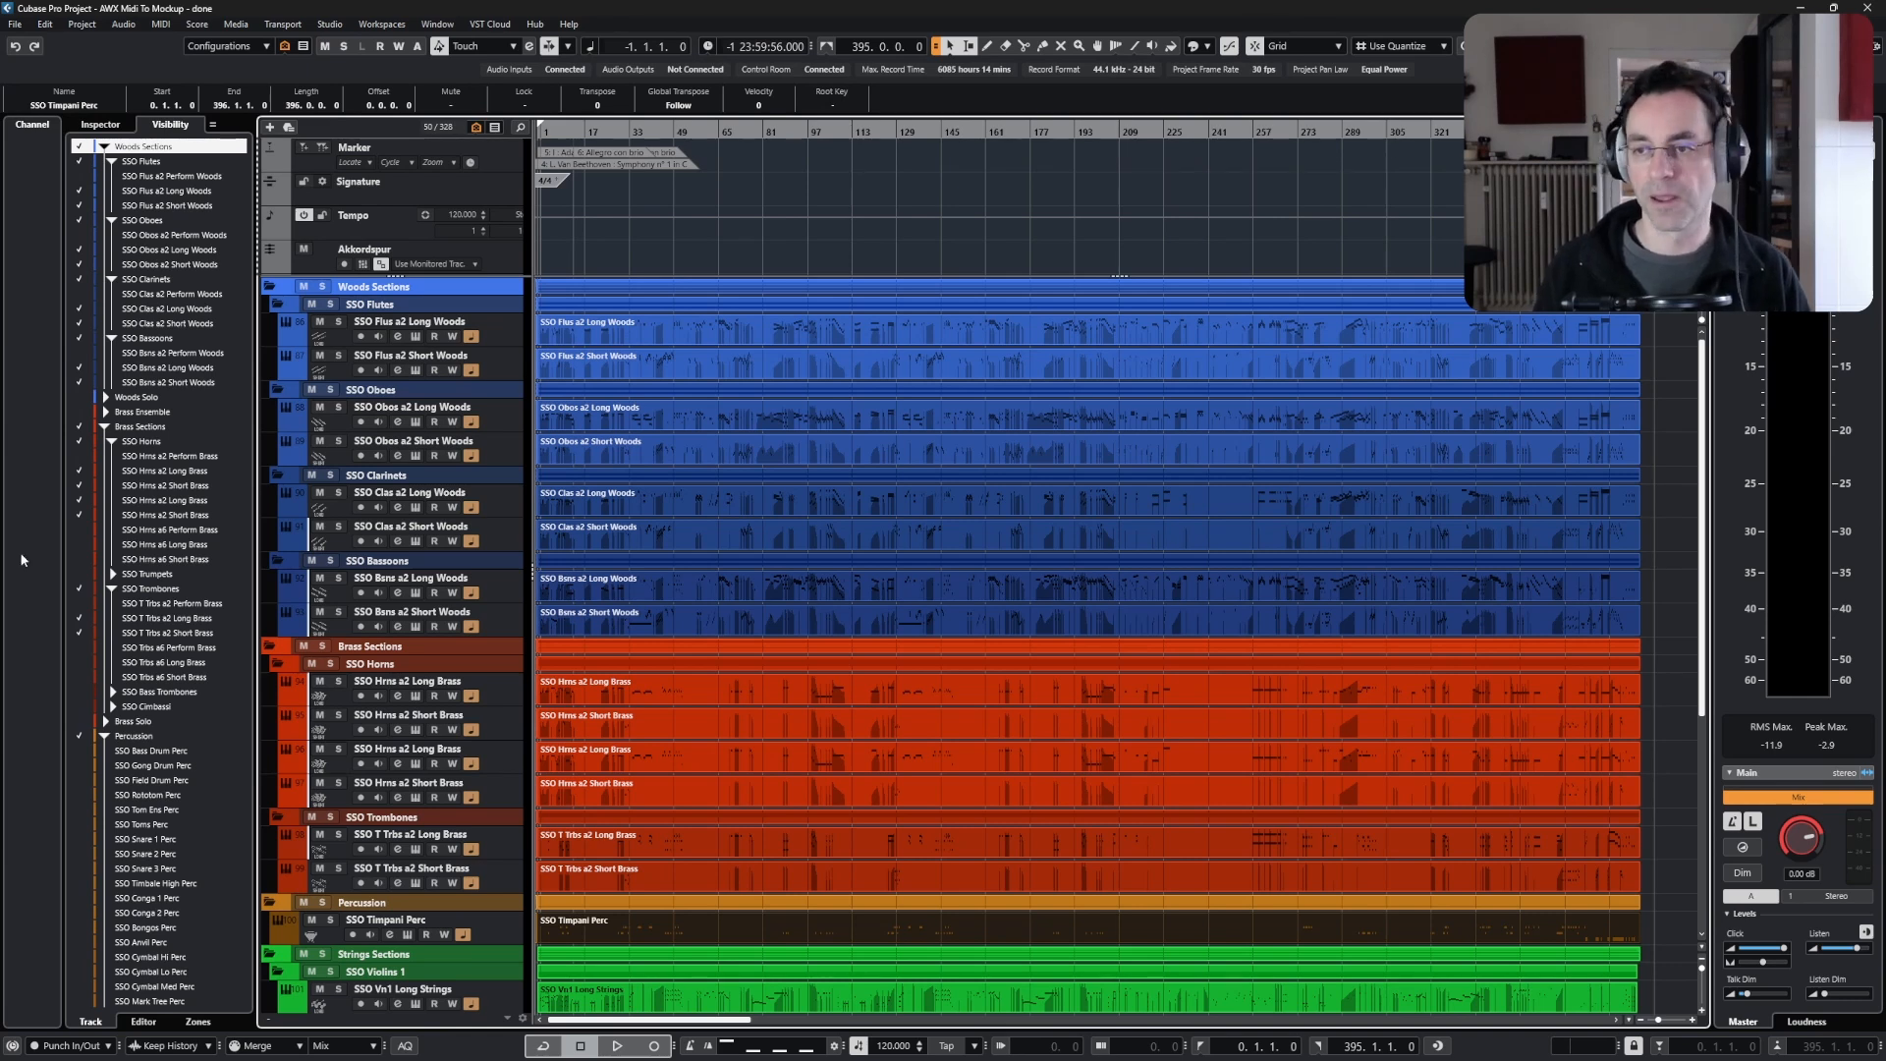
# - Transpose all G1 notes in the SSO Timpani Perc part up one octave to G2
pyautogui.scroll(-5, 654, 536)
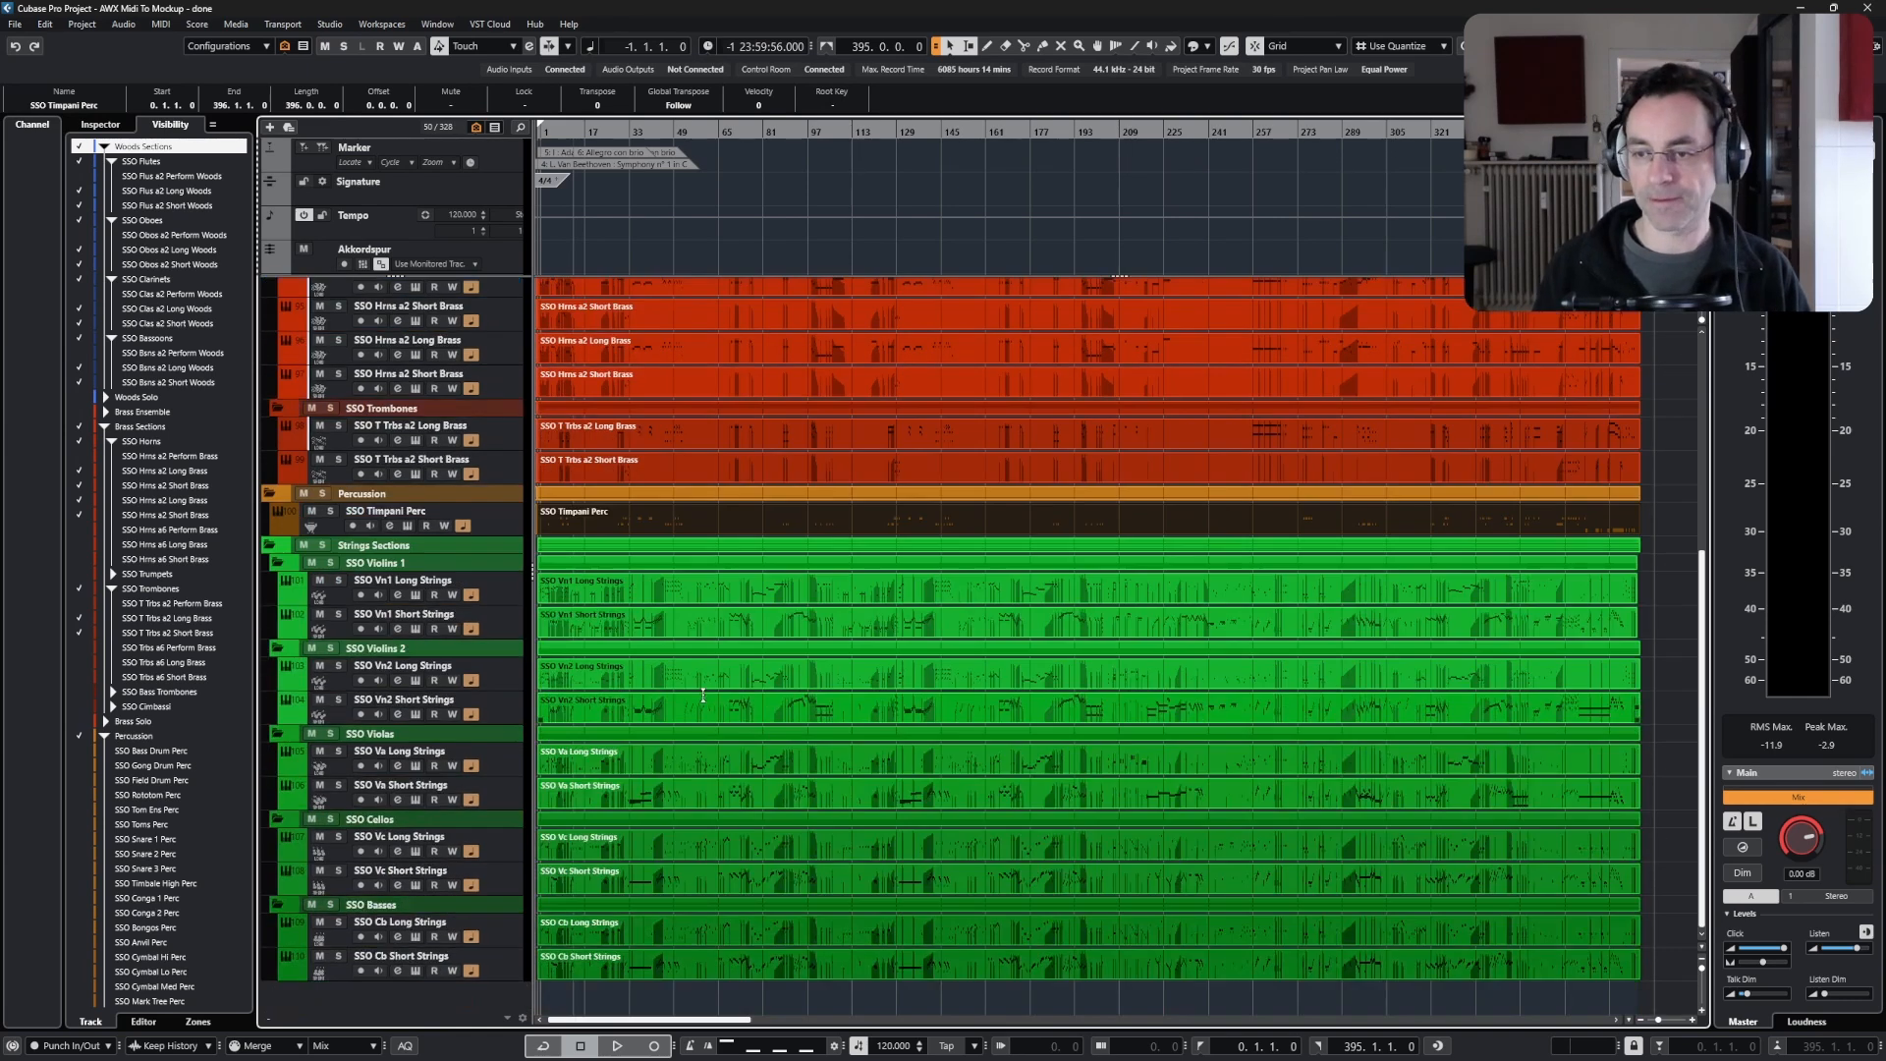
pyautogui.doubleClick(650, 529)
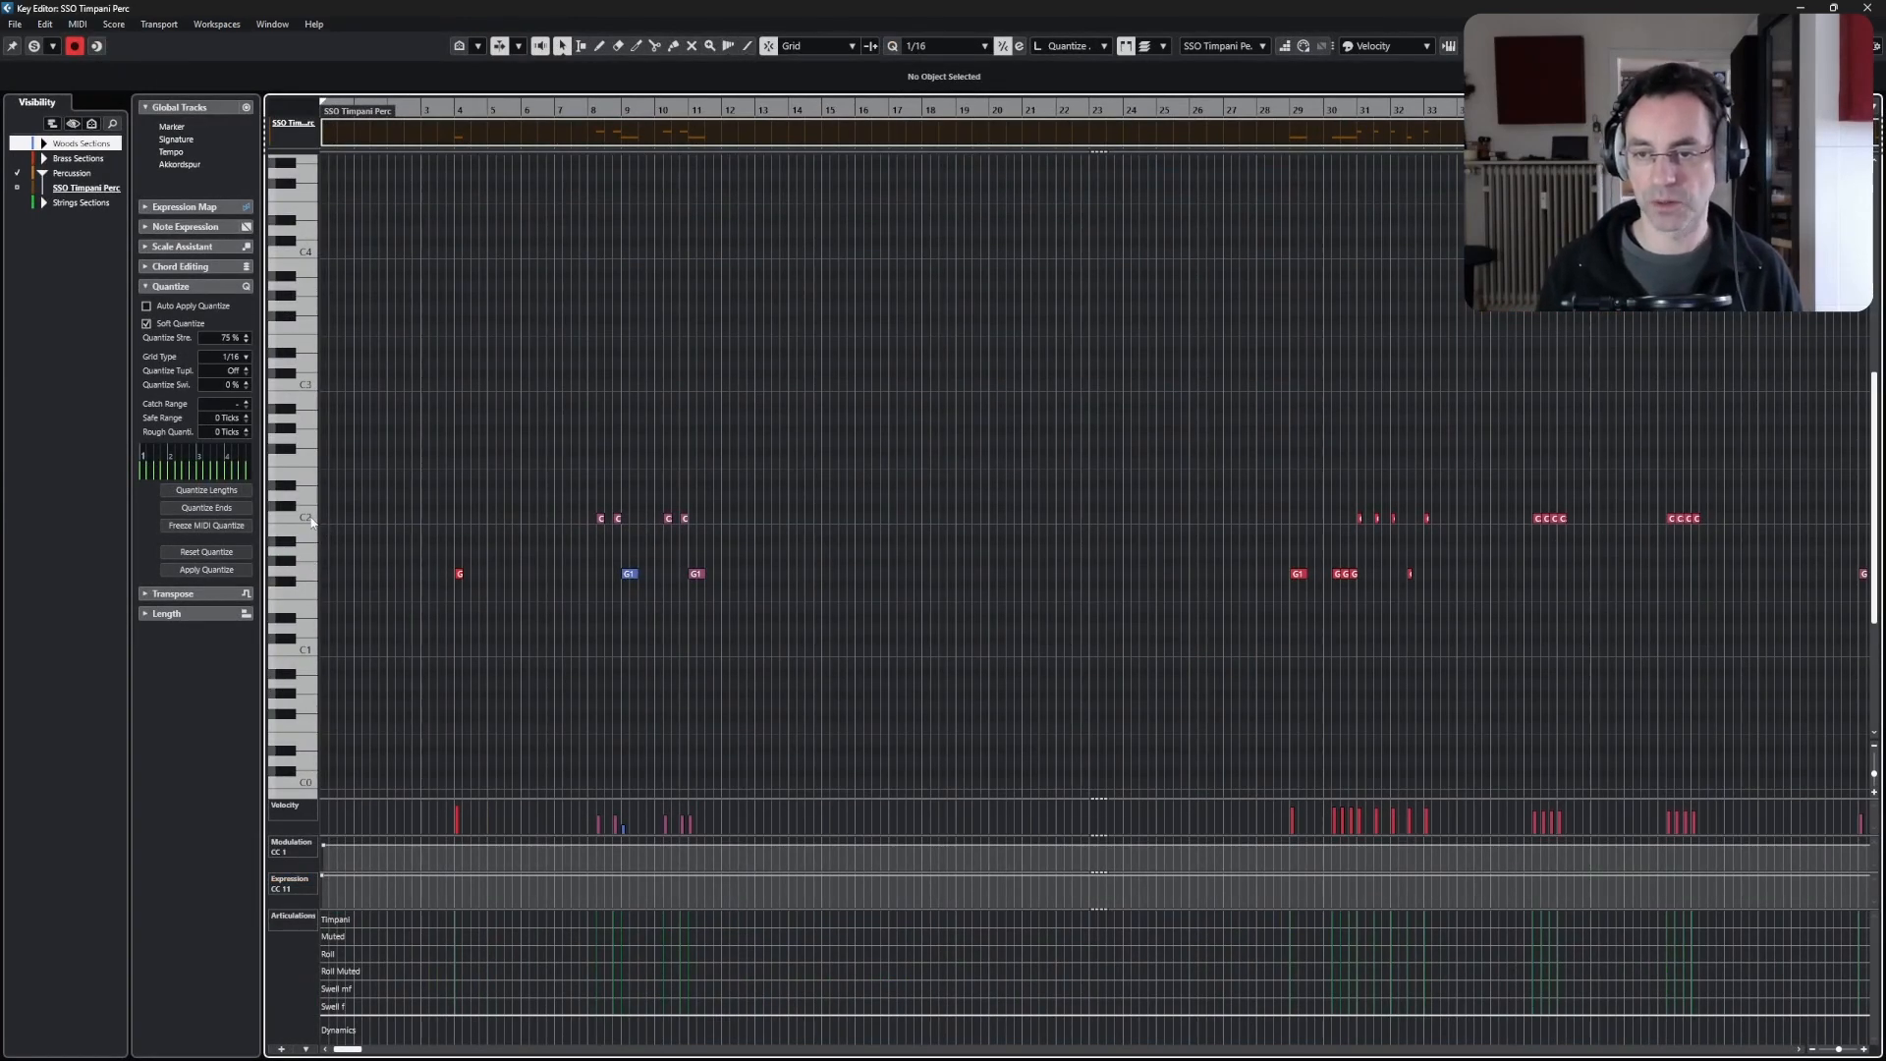
pyautogui.click(309, 578)
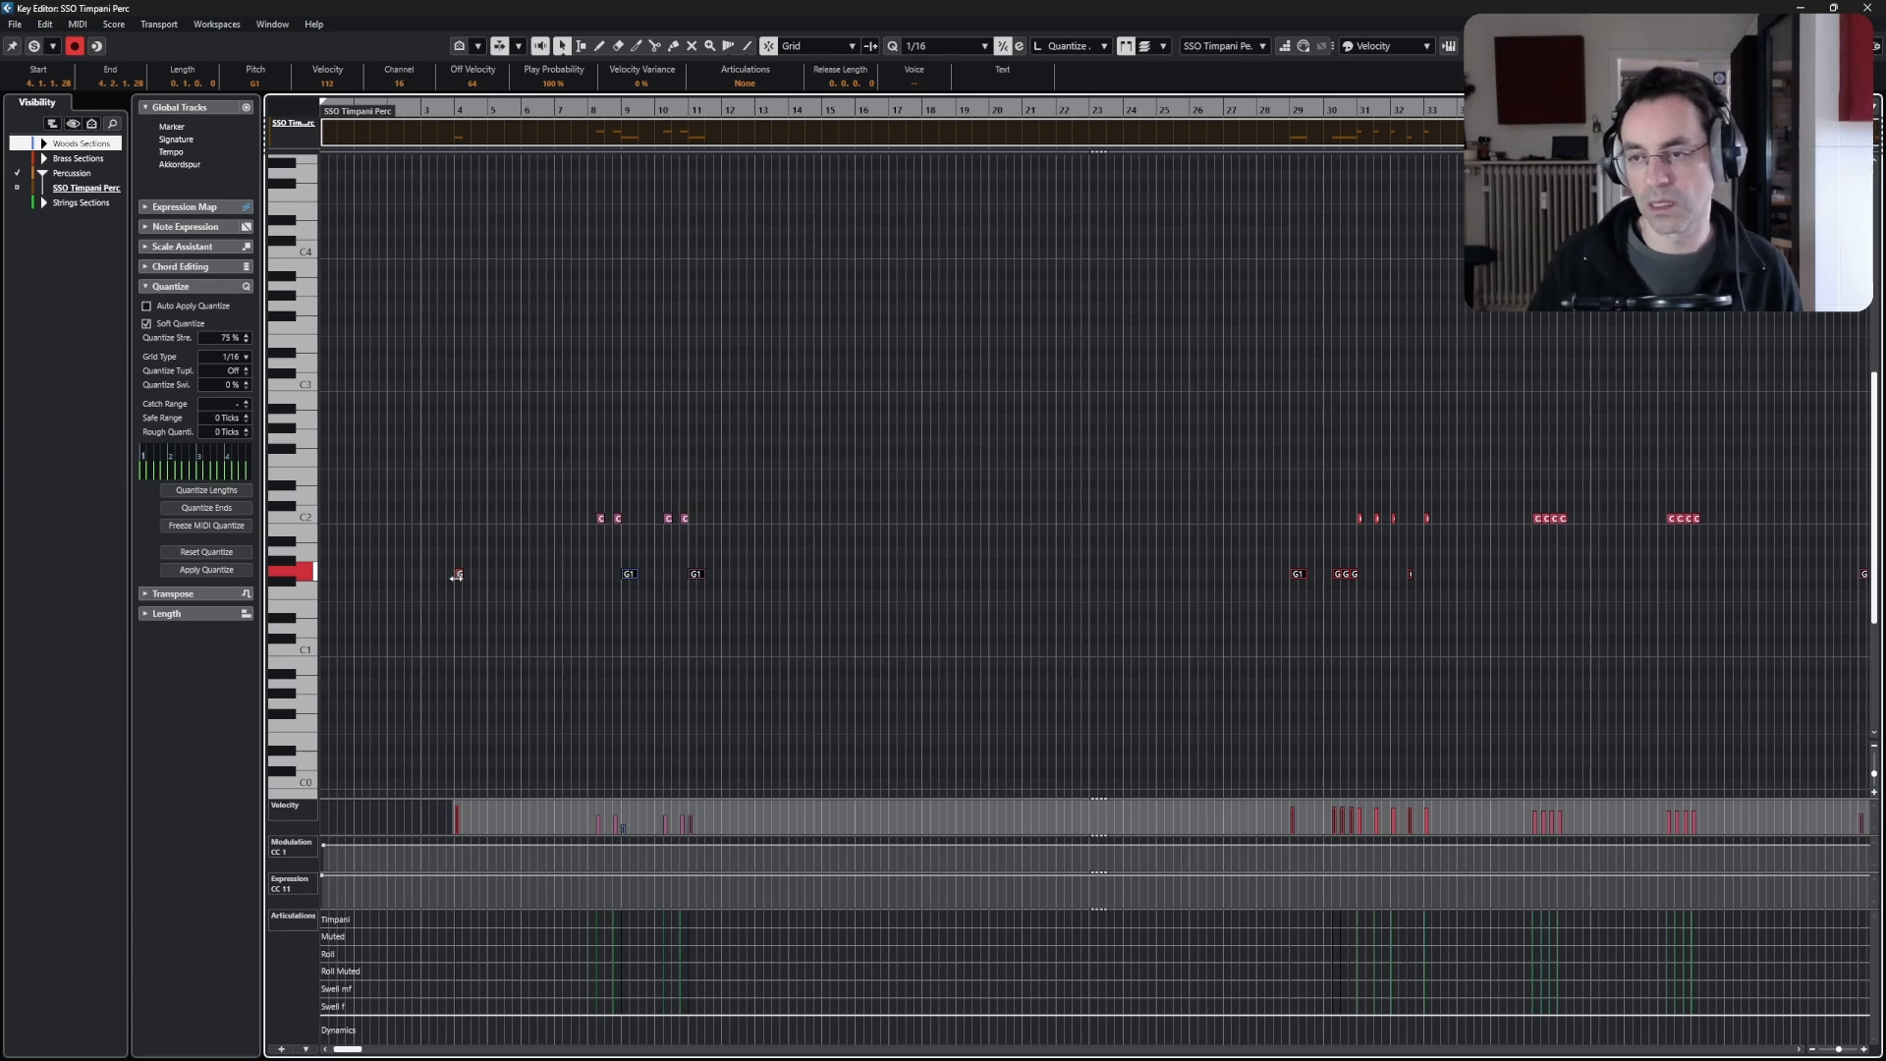
pyautogui.hotkey('shift', 'Up')
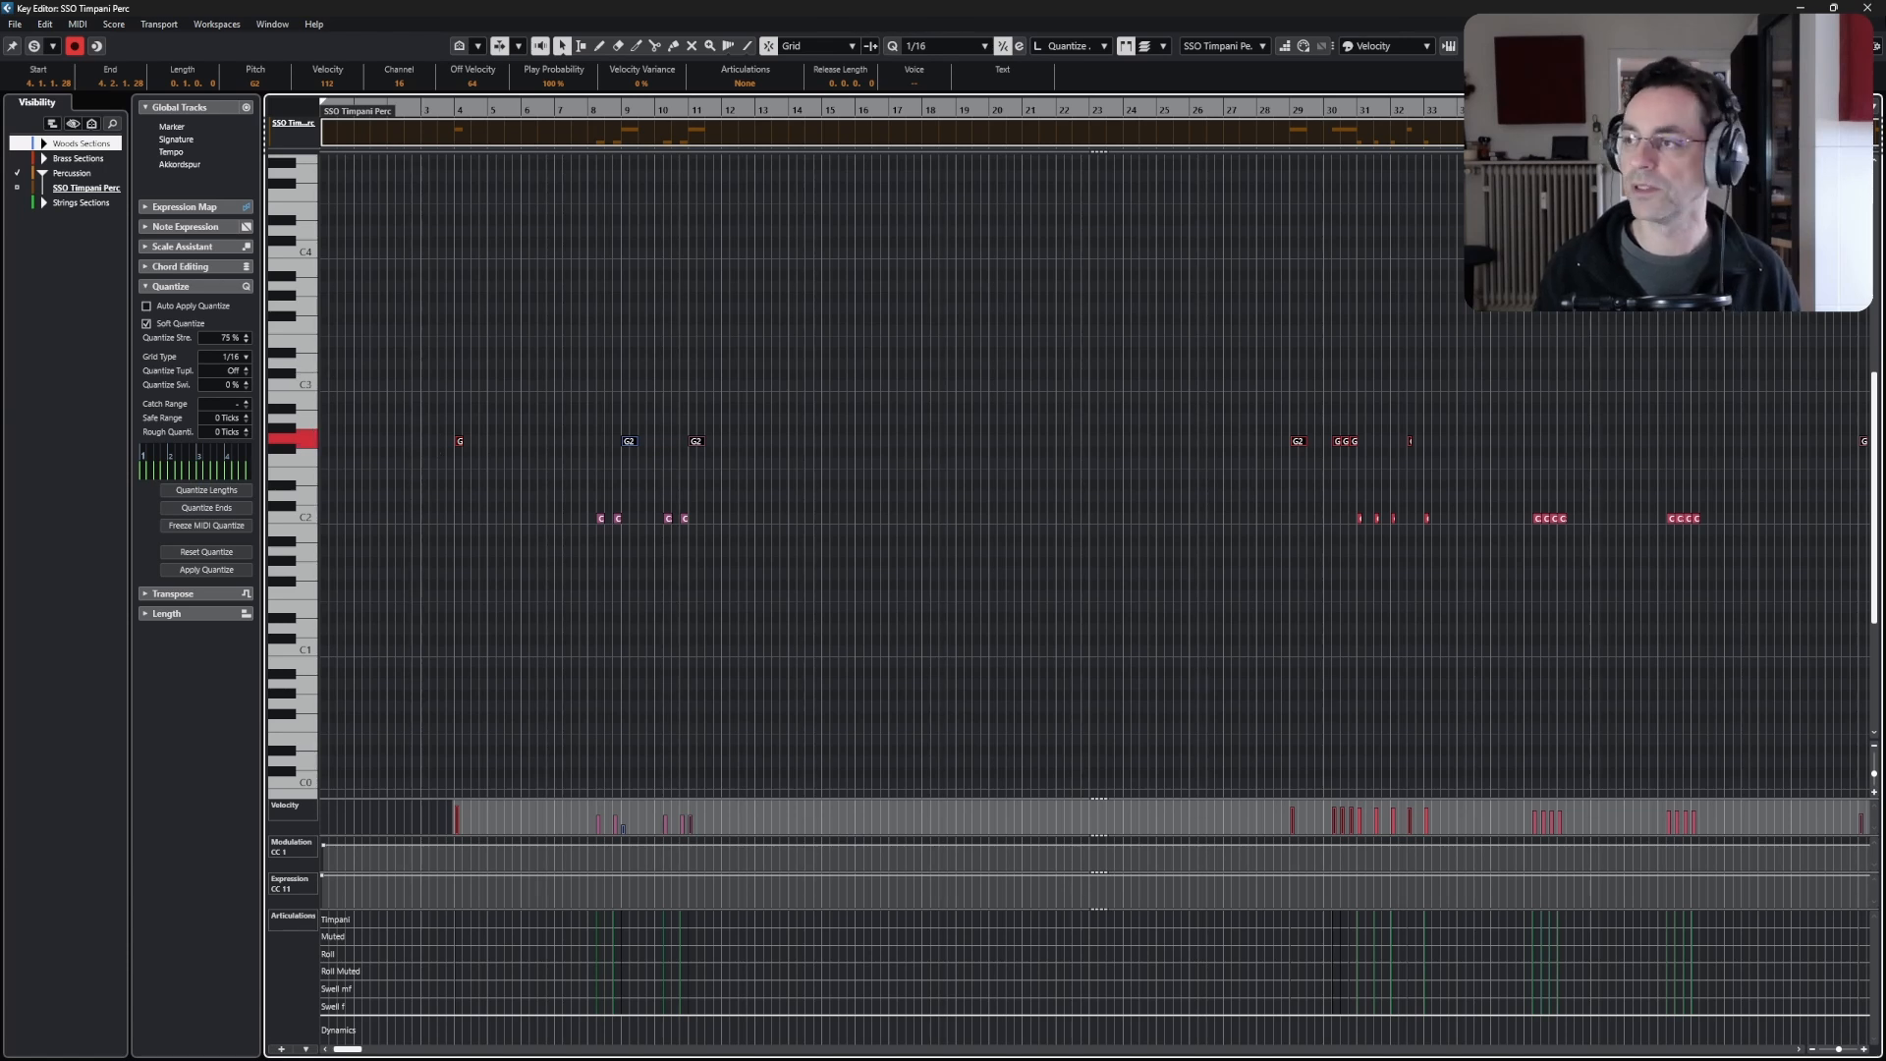
pyautogui.press('Escape')
pyautogui.scroll(5, 744, 609)
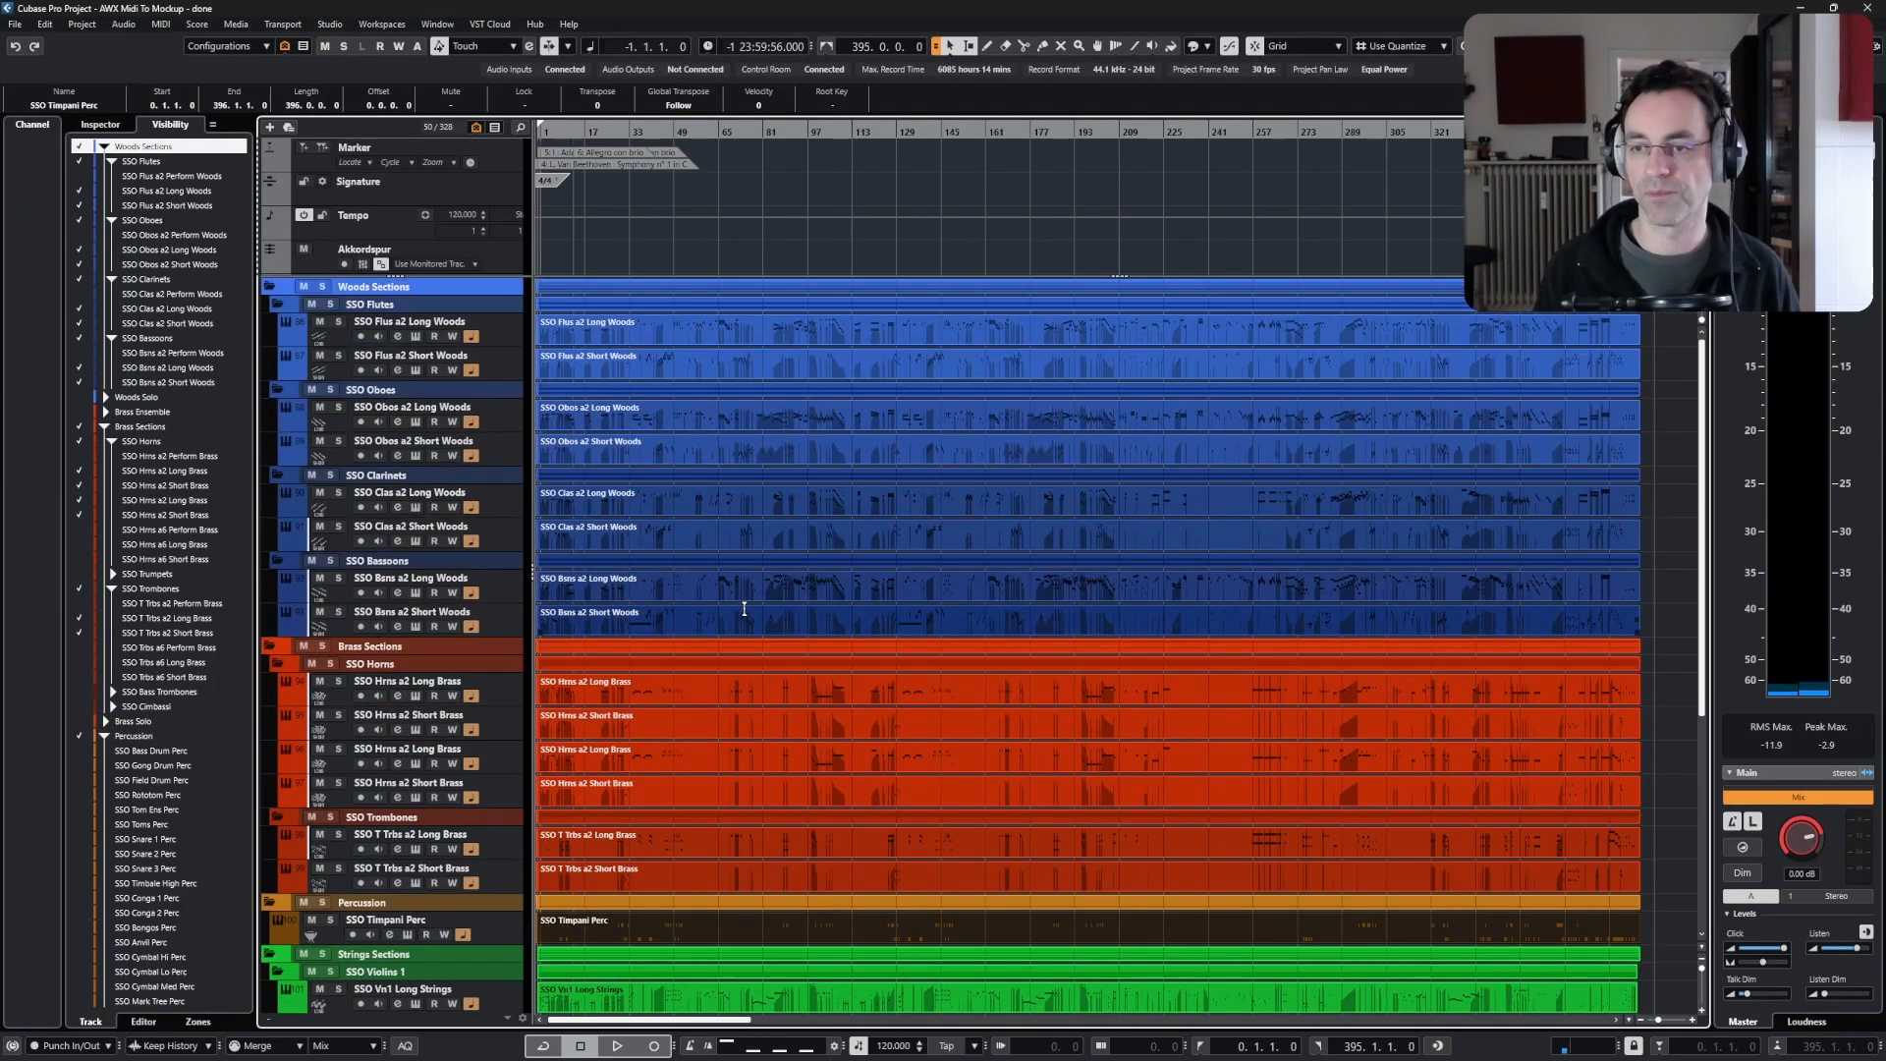
# - Examine the notes, velocities and expression data across the SSO Flus a2 Short Woods part in the Key Editor
pyautogui.click(635, 340)
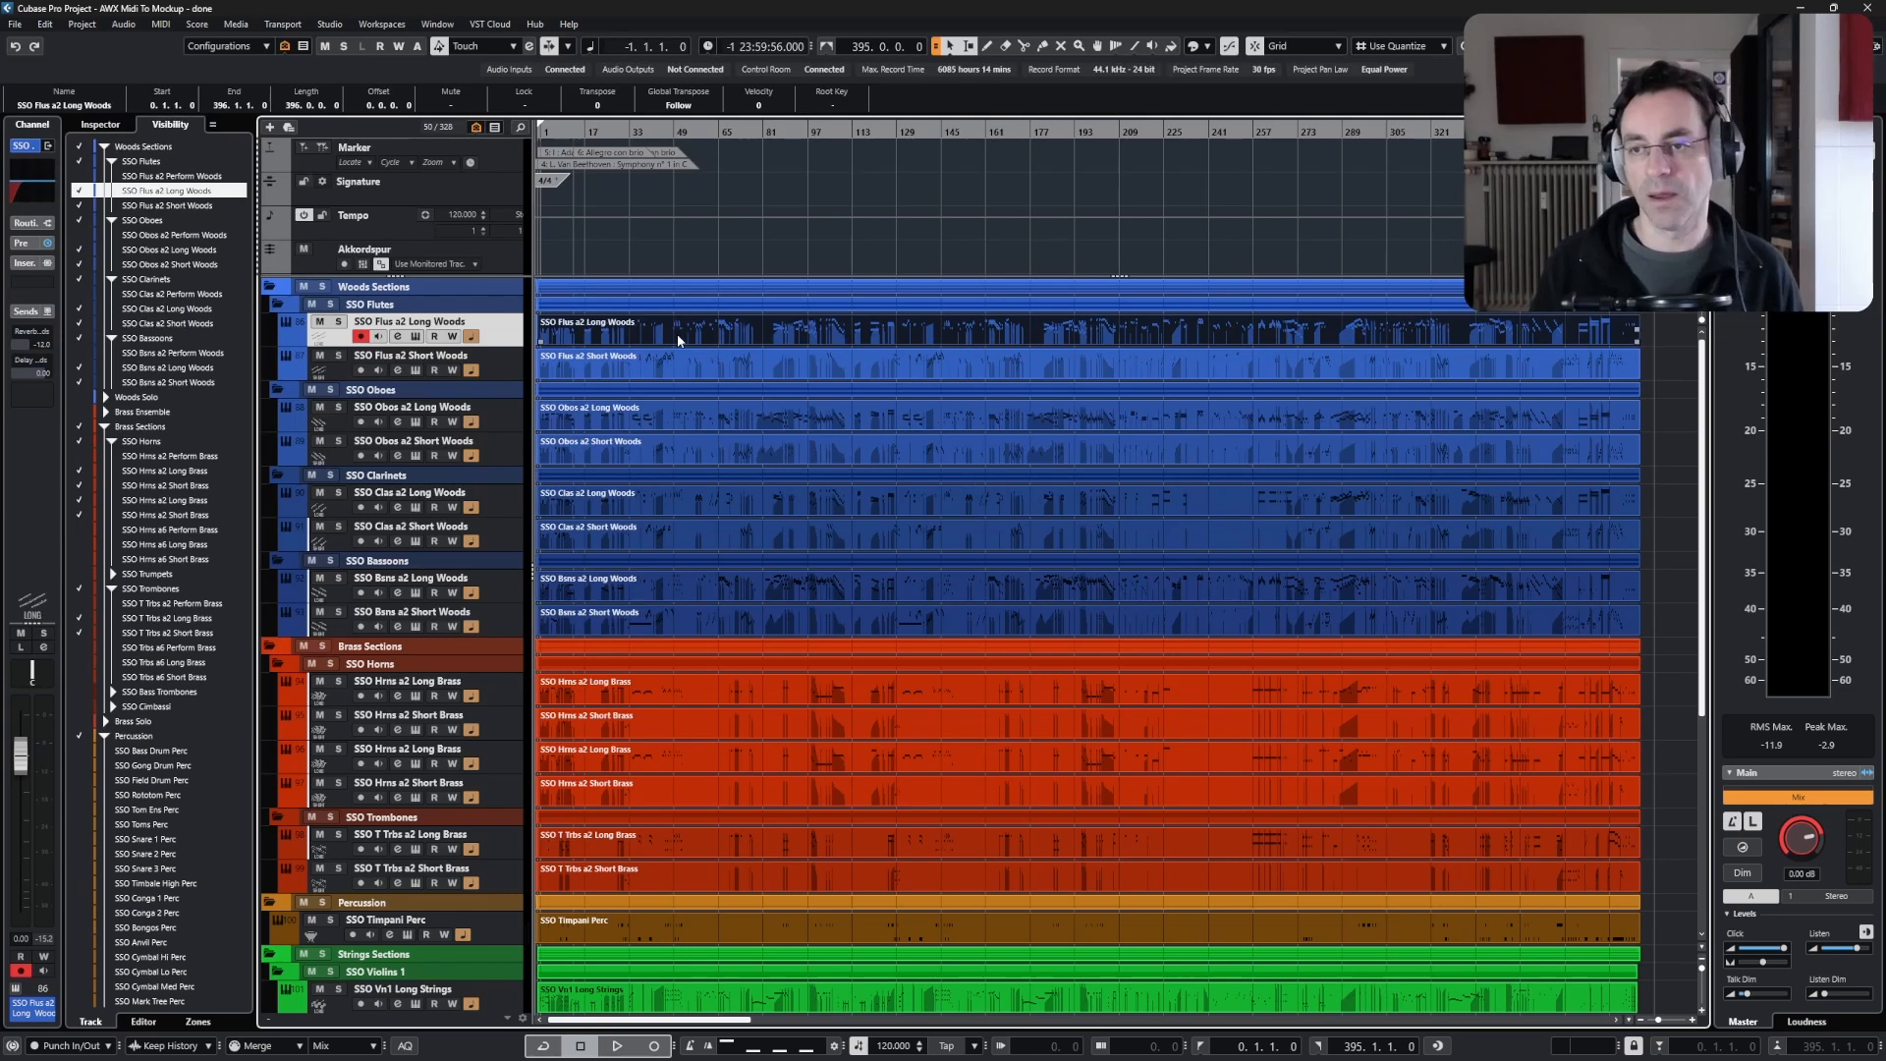
pyautogui.doubleClick(635, 373)
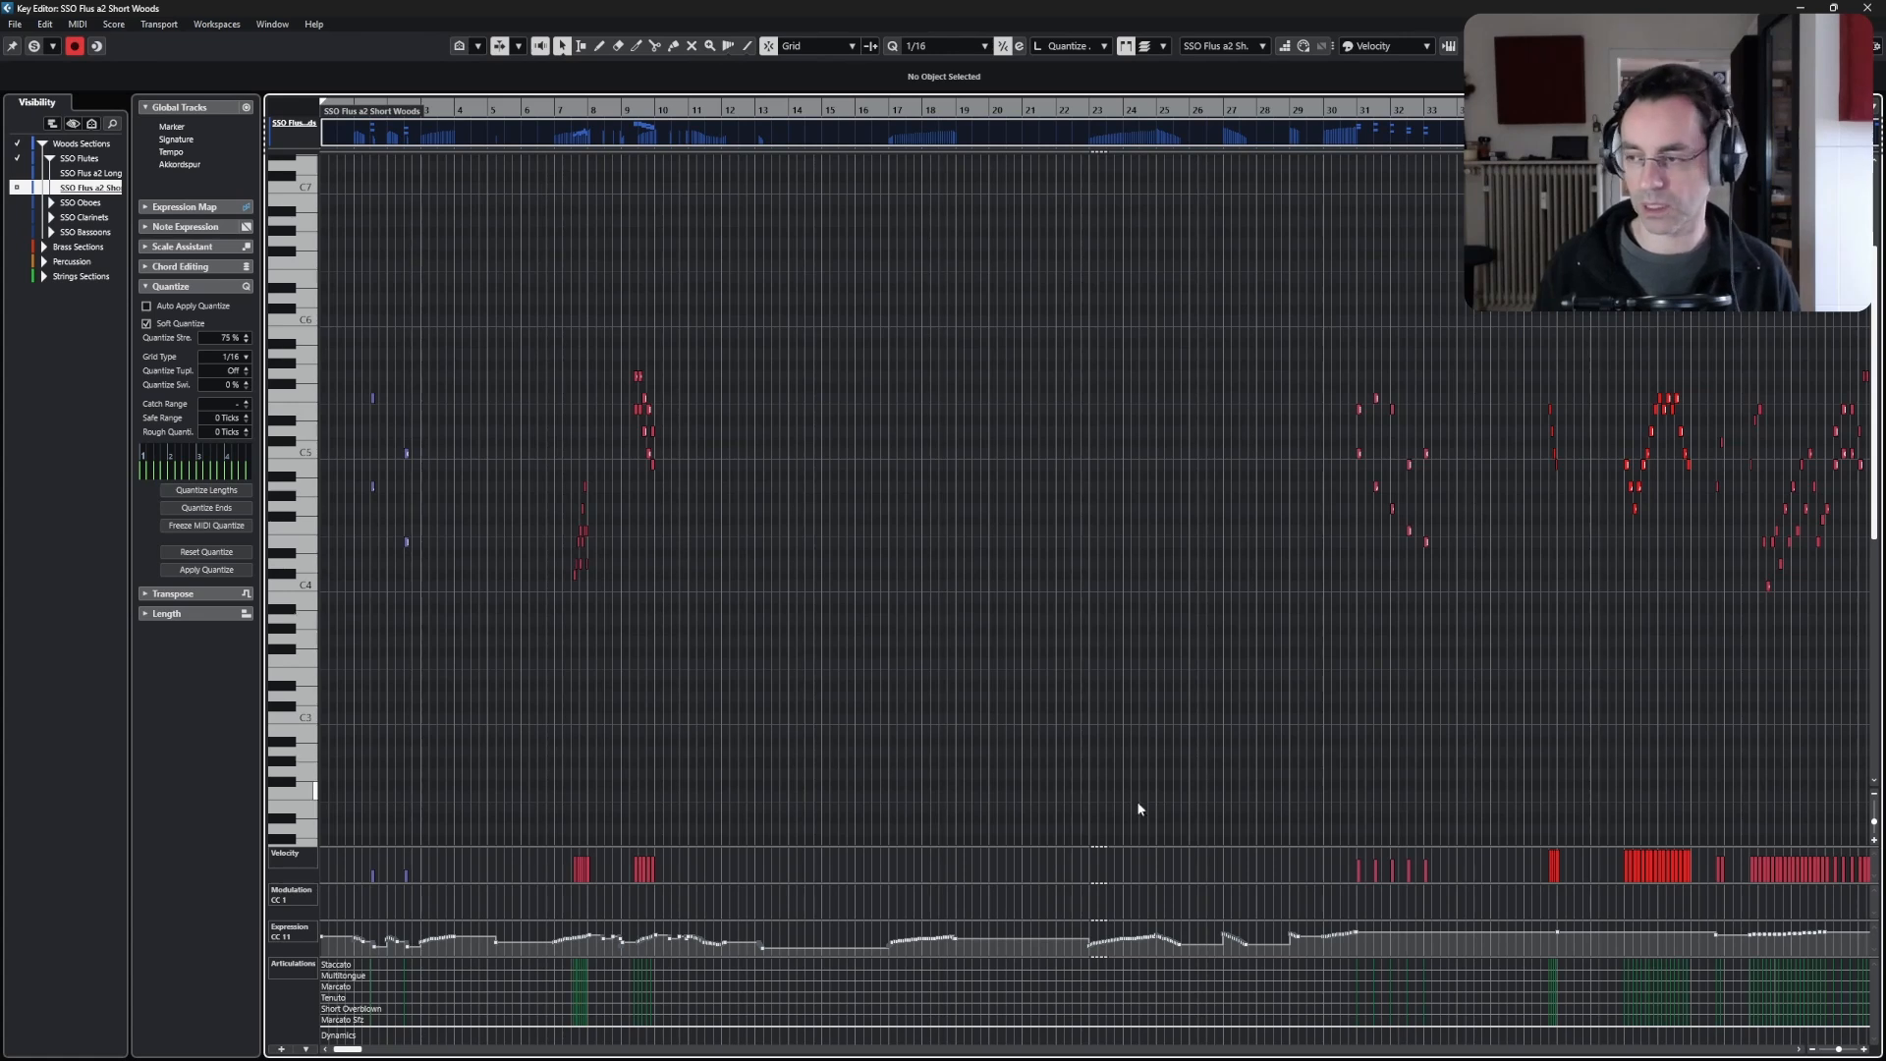
pyautogui.moveTo(354, 1049); pyautogui.dragTo(376, 1051)
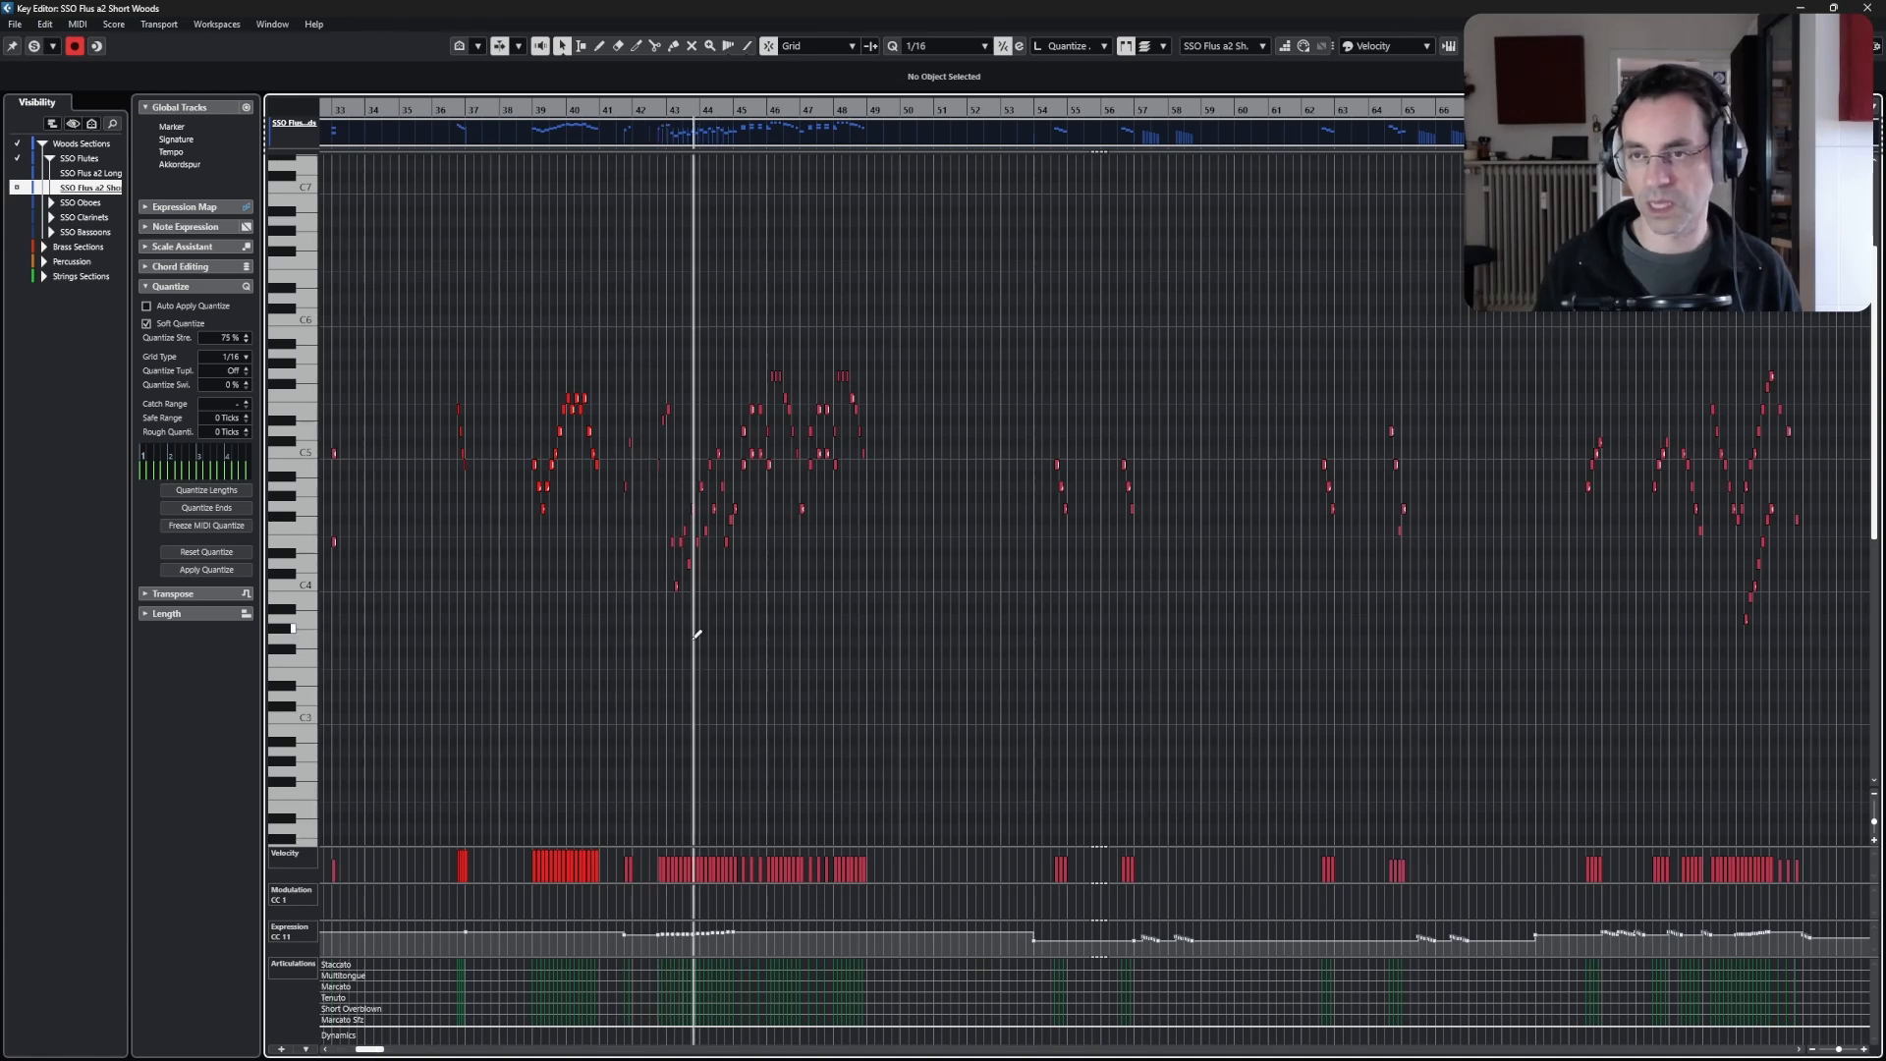
pyautogui.scroll(3, 678, 648)
pyautogui.scroll(-5, 682, 653)
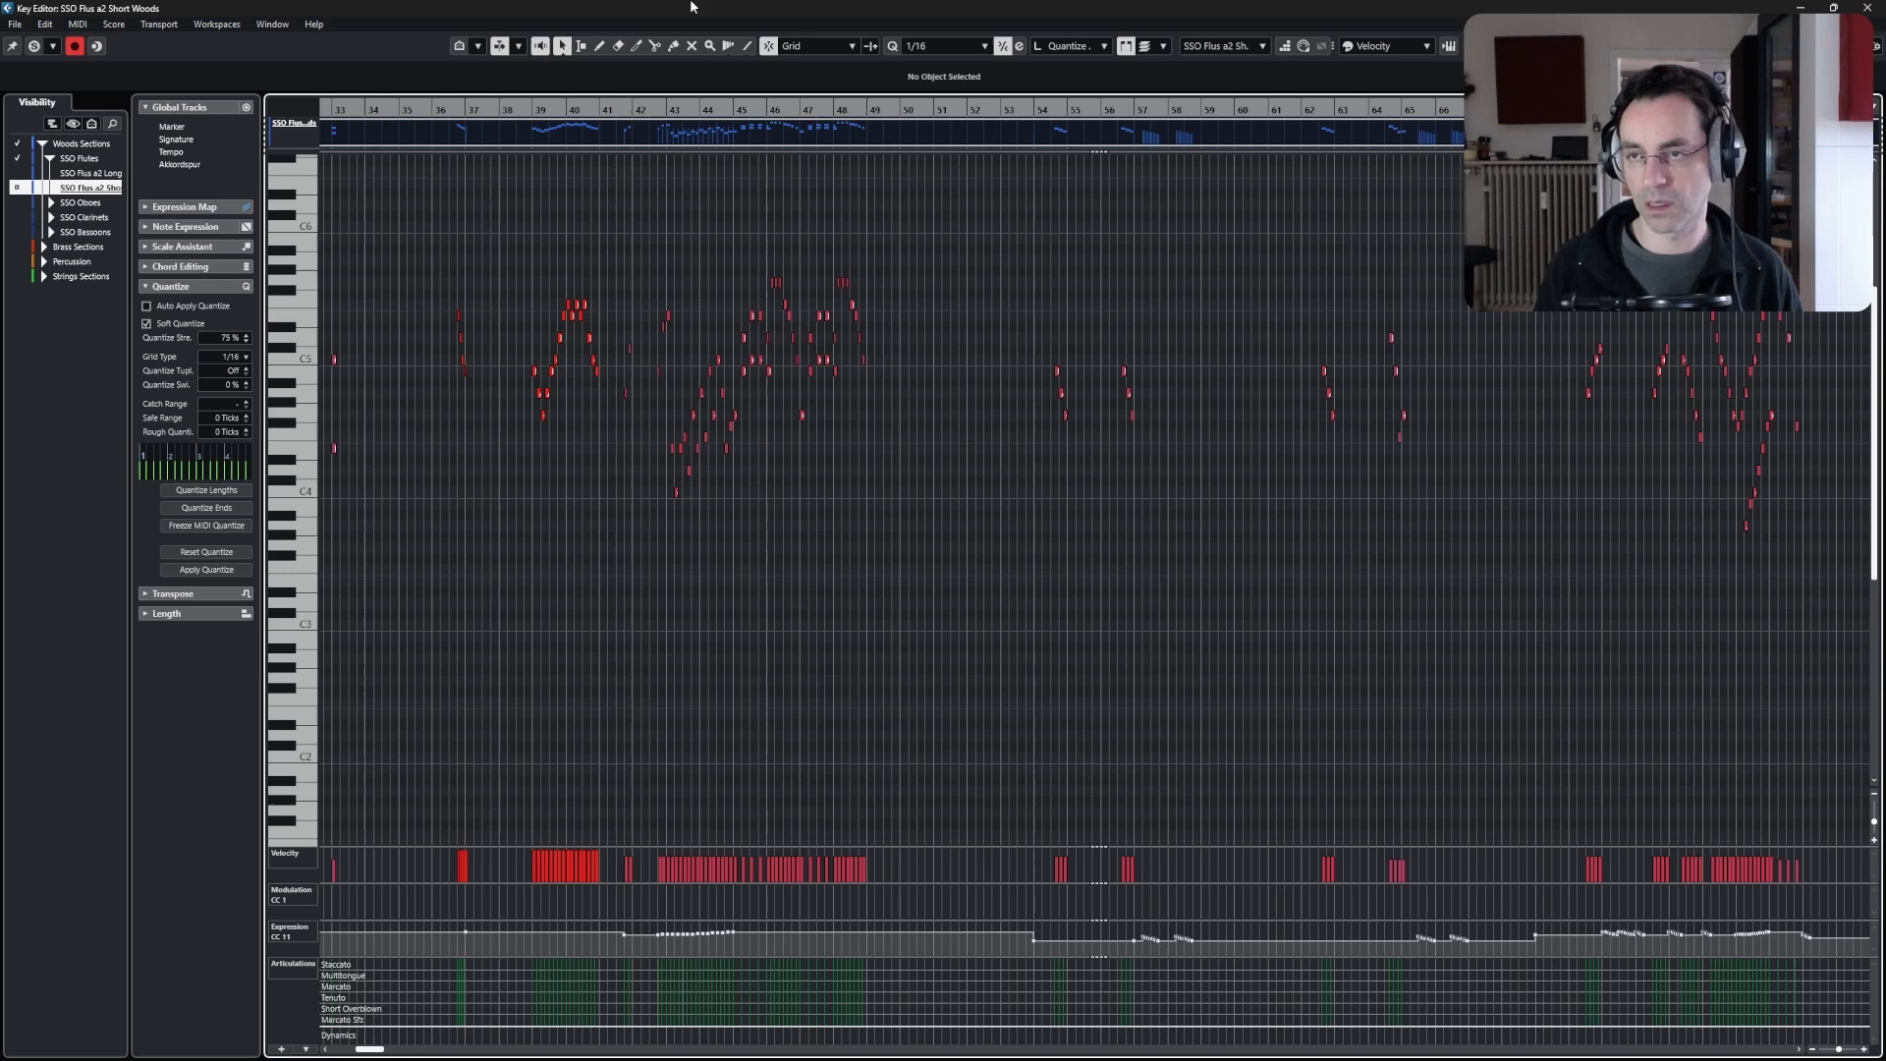
pyautogui.scroll(8, 690, 580)
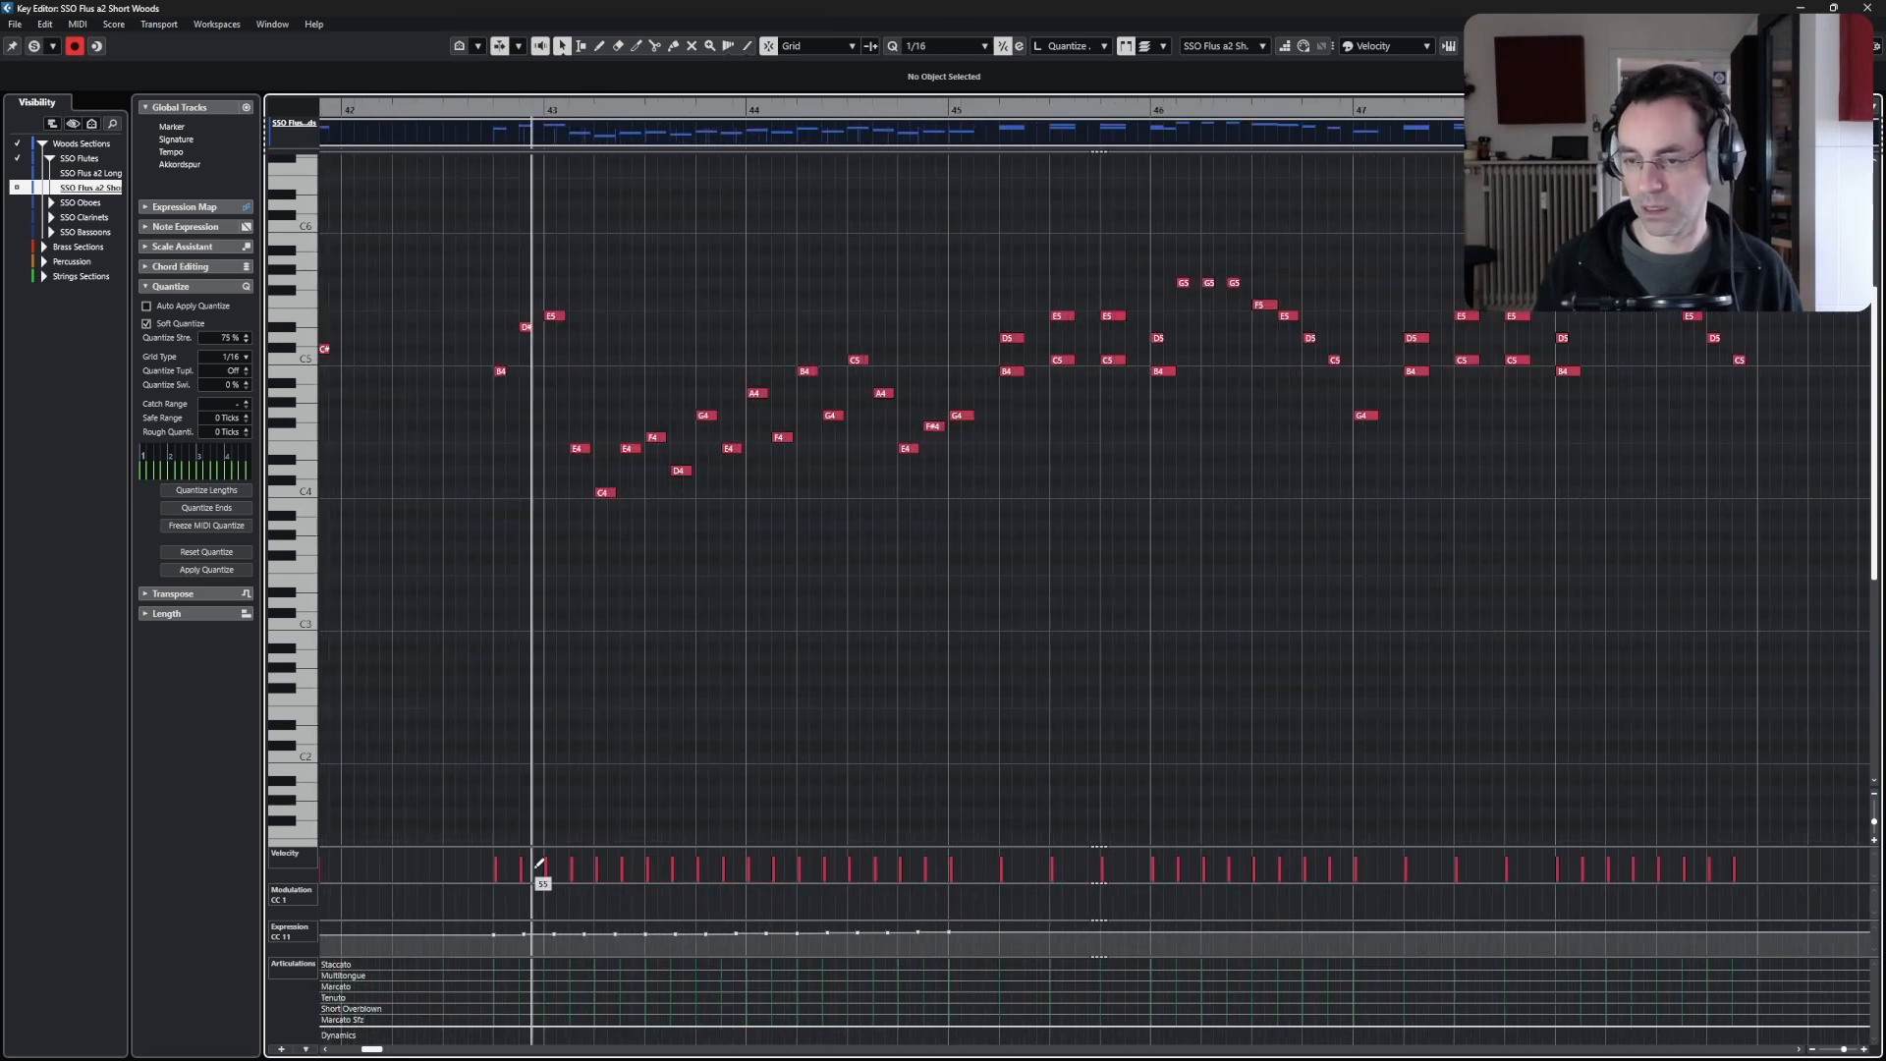
pyautogui.scroll(-5, 815, 585)
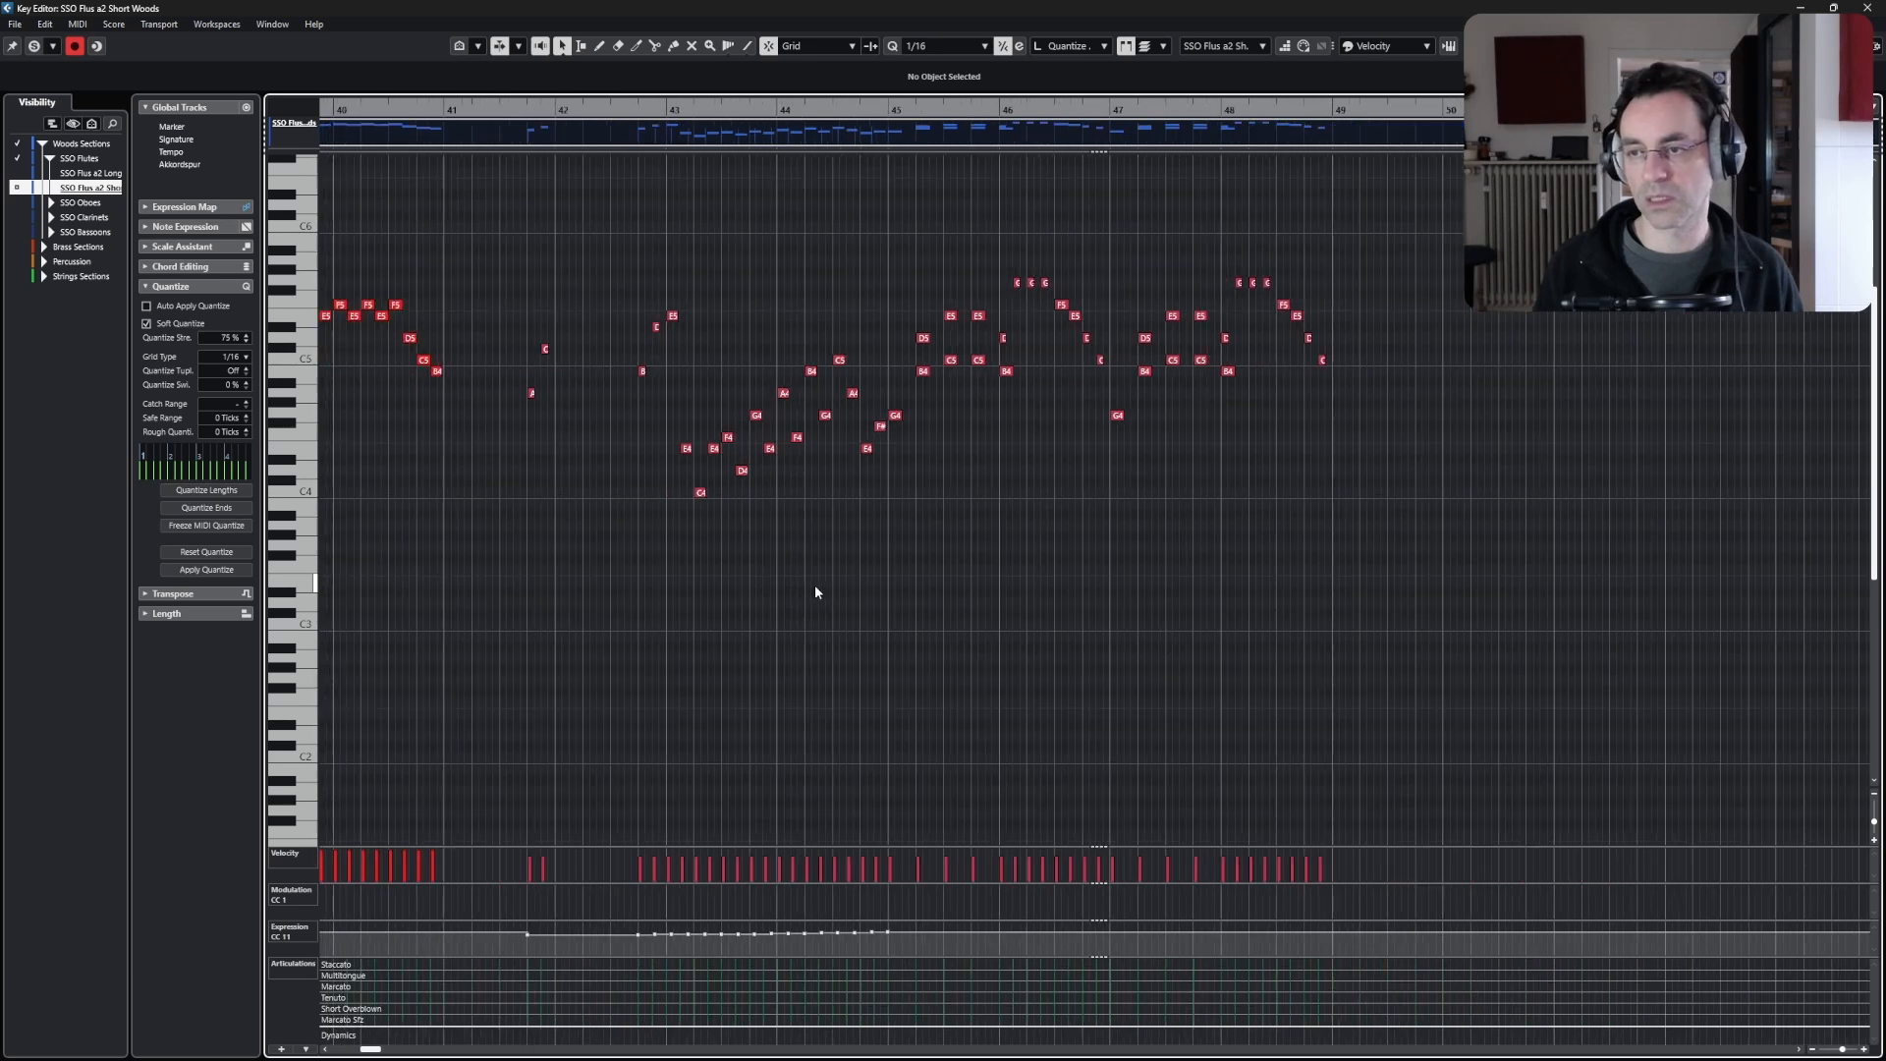
pyautogui.scroll(-2, 802, 591)
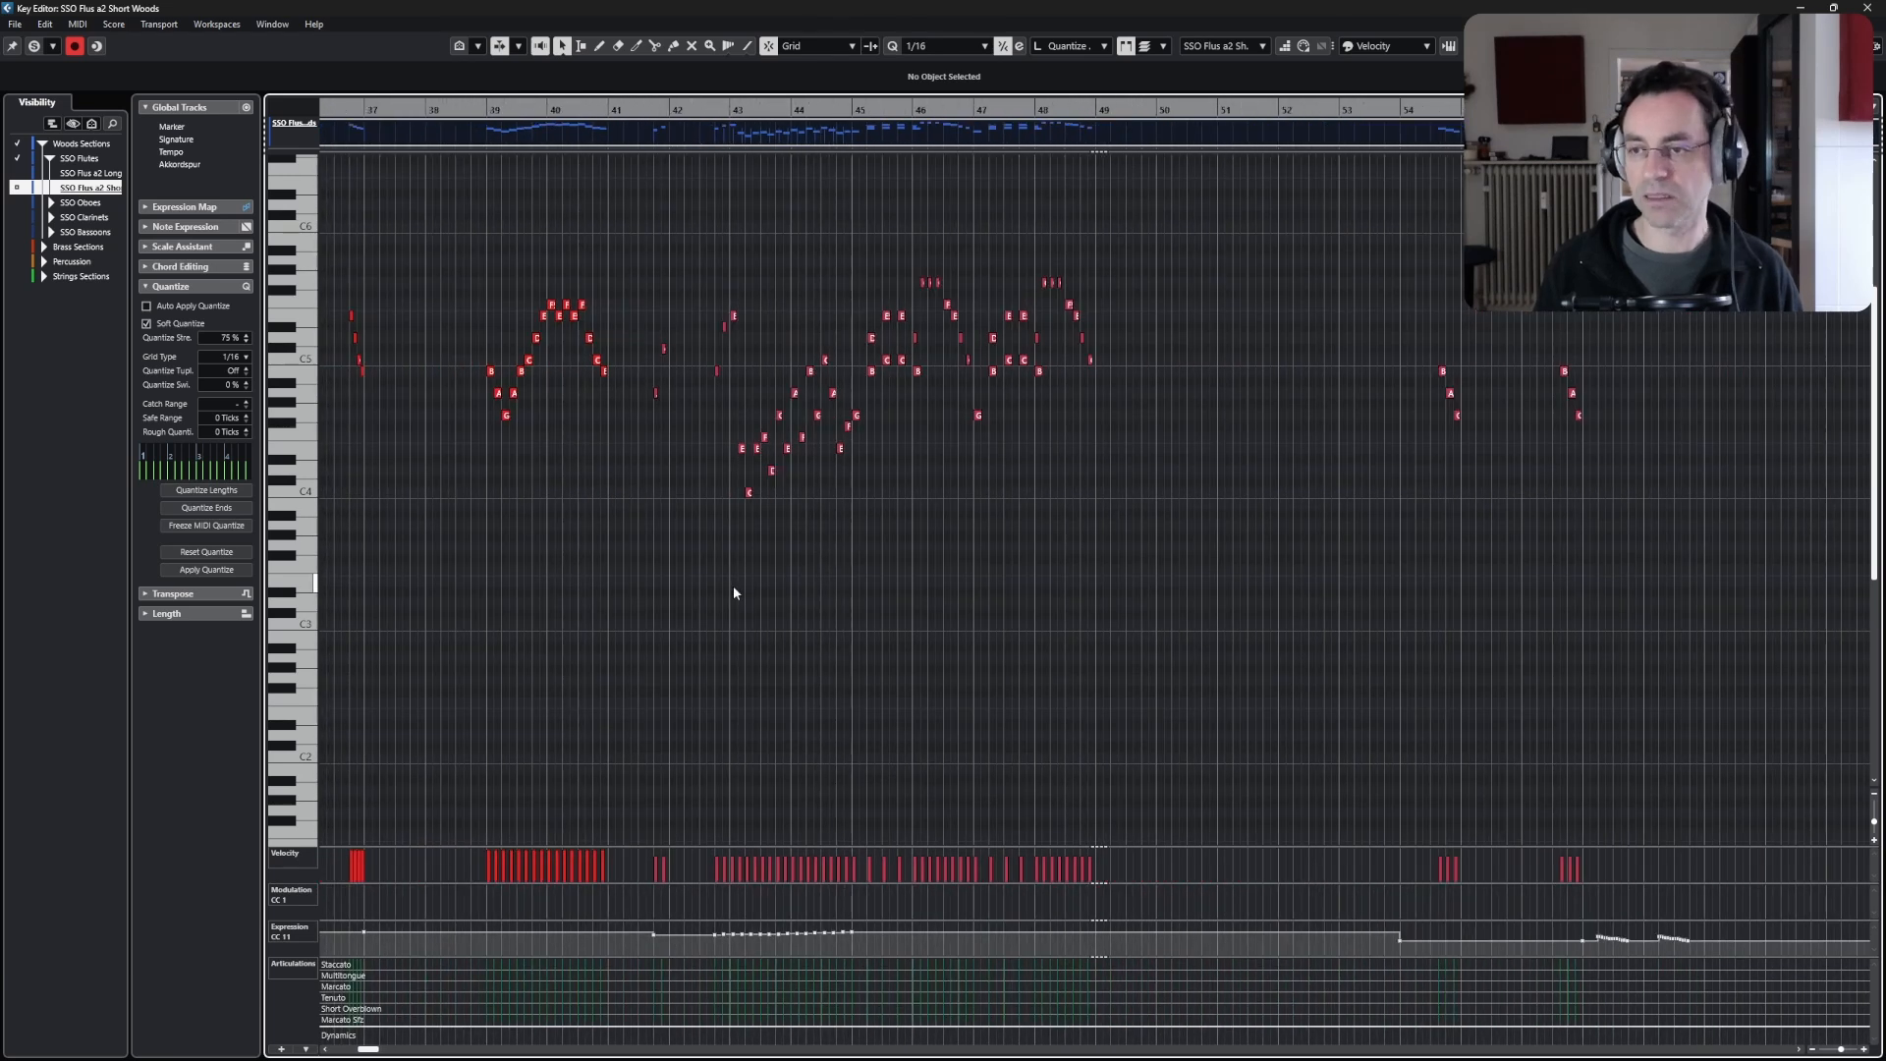
pyautogui.hscroll(5, 733, 586)
pyautogui.hscroll(-15, 734, 591)
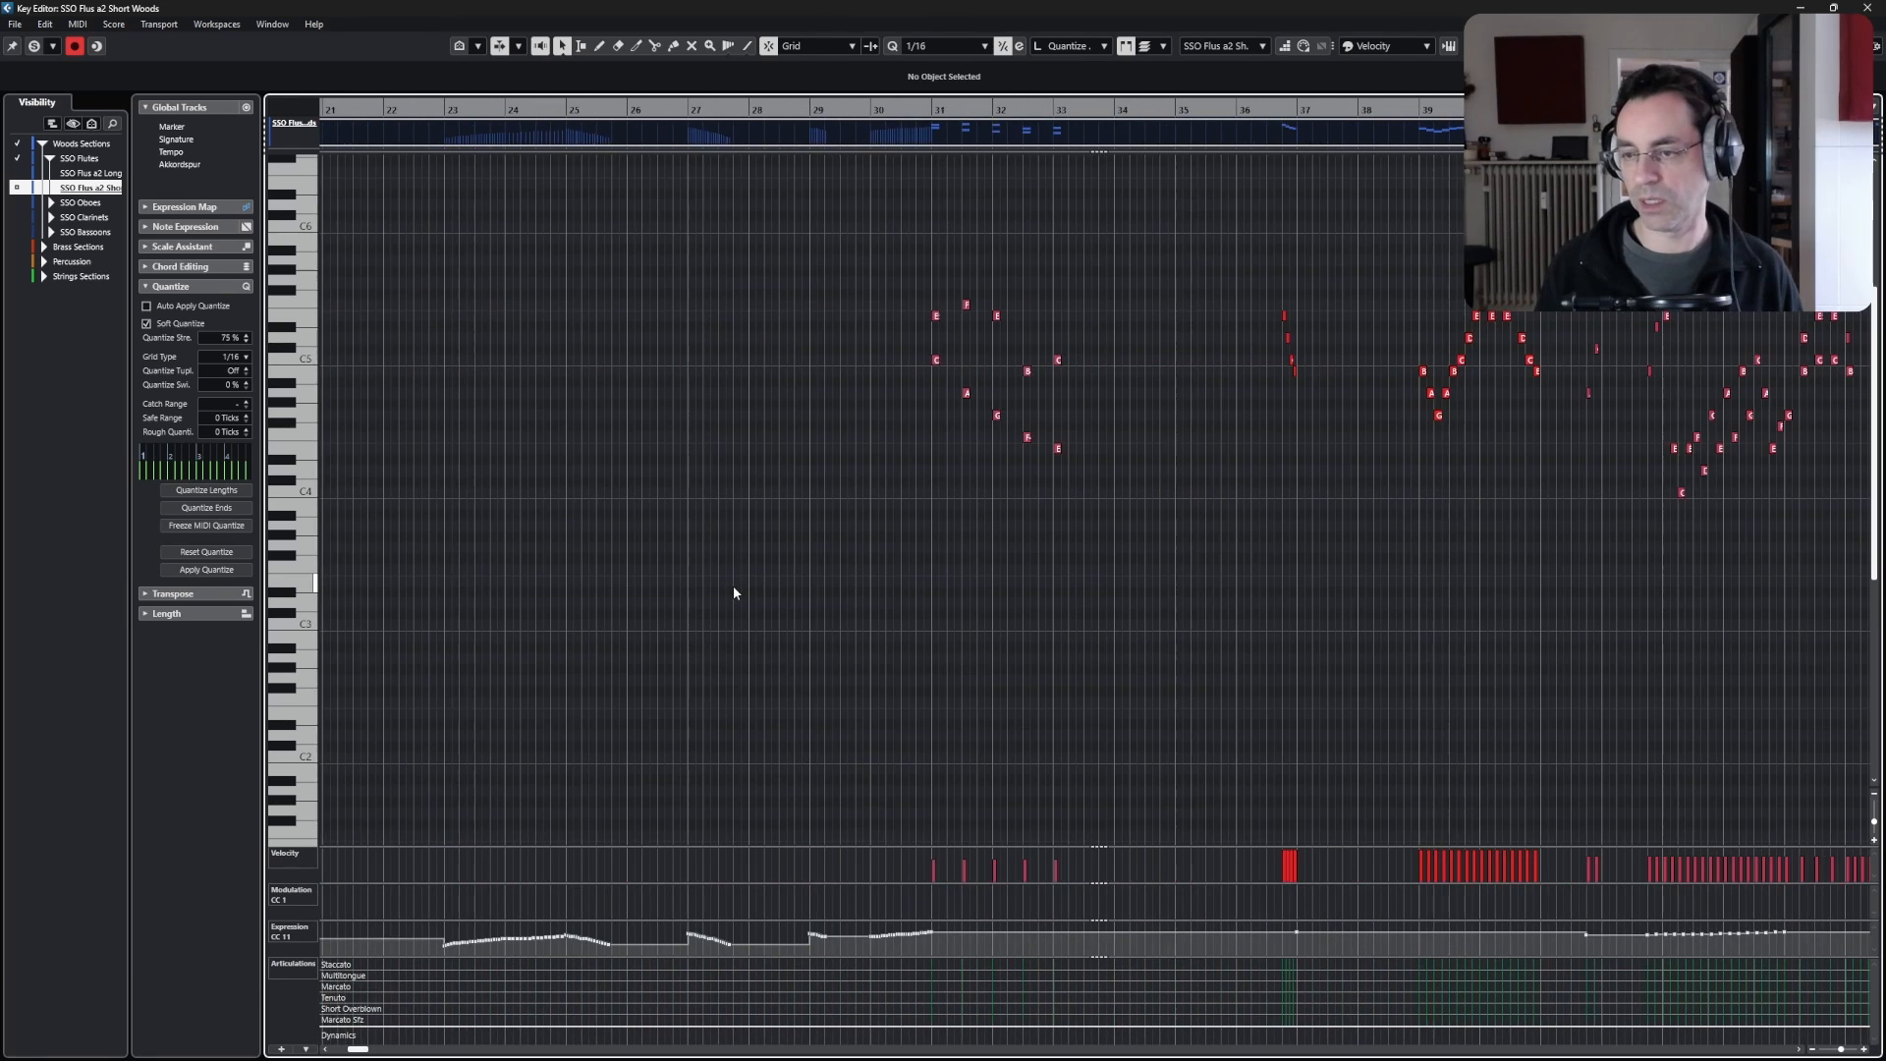
pyautogui.hscroll(-8, 735, 593)
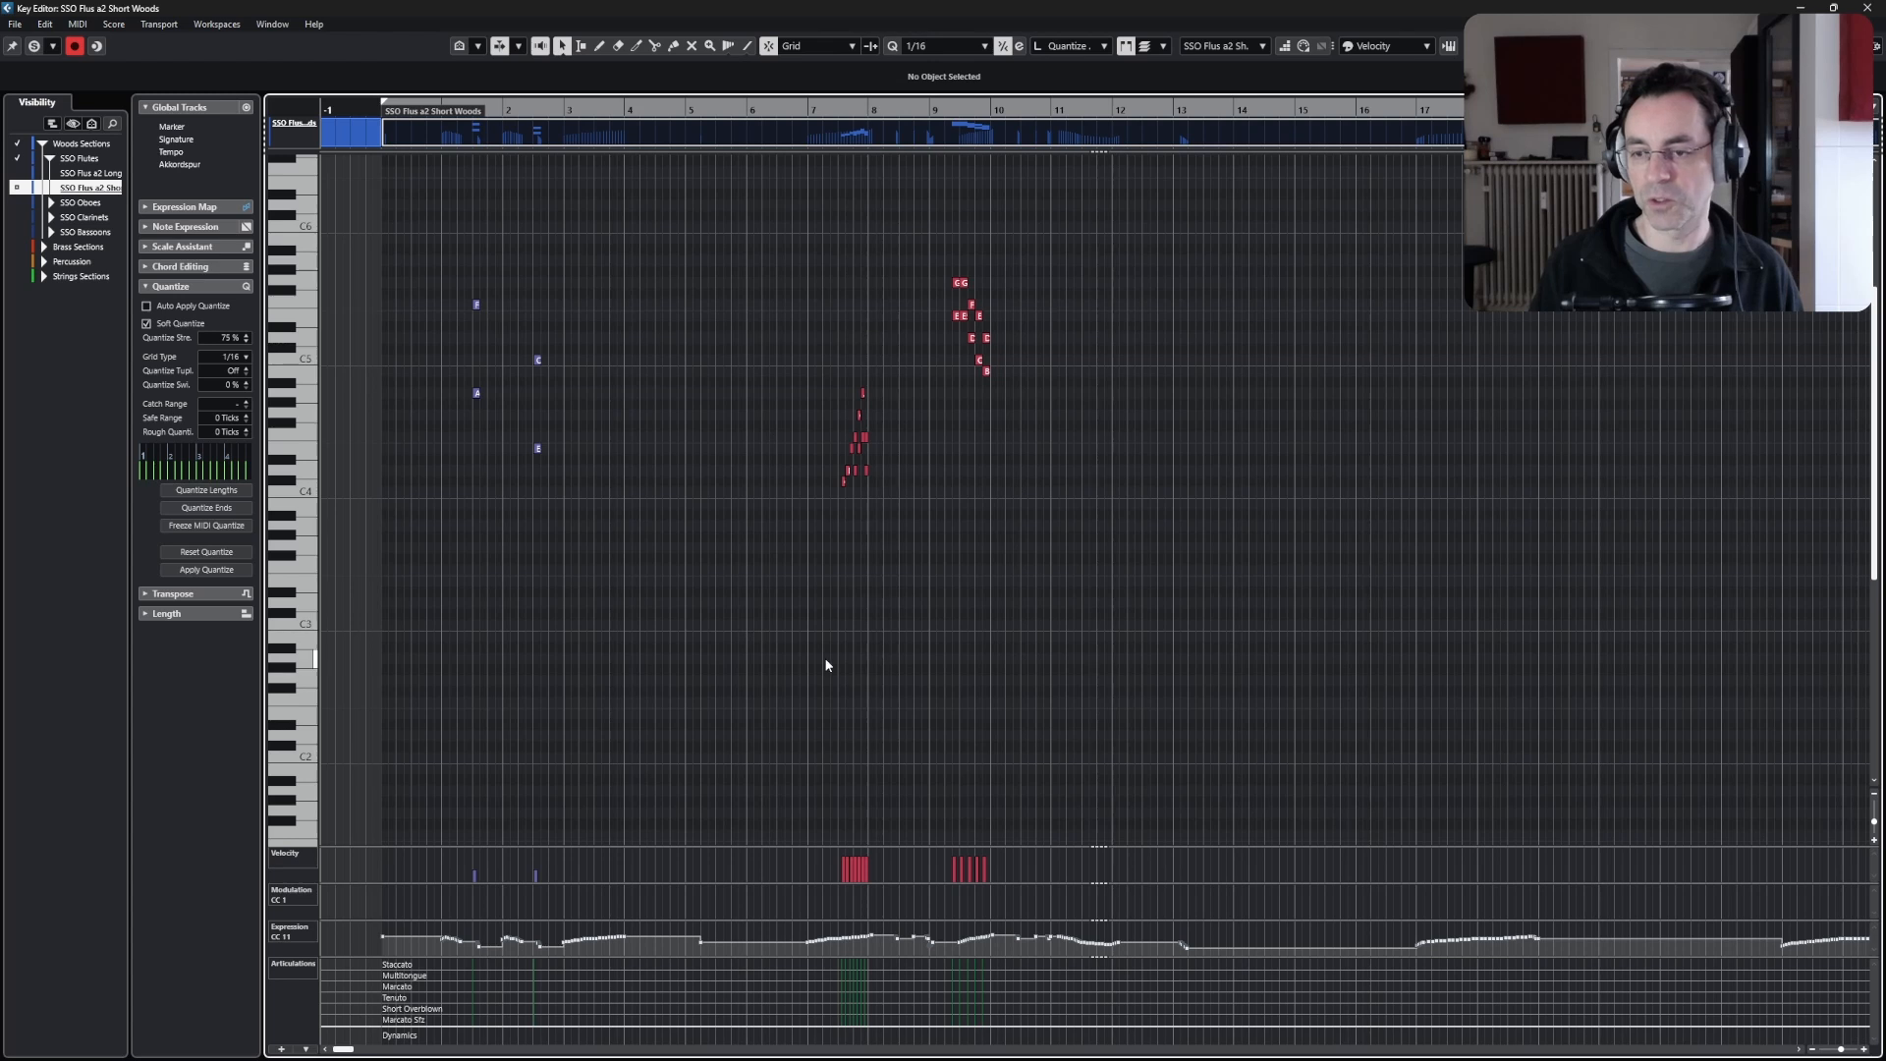
pyautogui.press('g')
pyautogui.press('g')
pyautogui.press('g')
pyautogui.press('g')
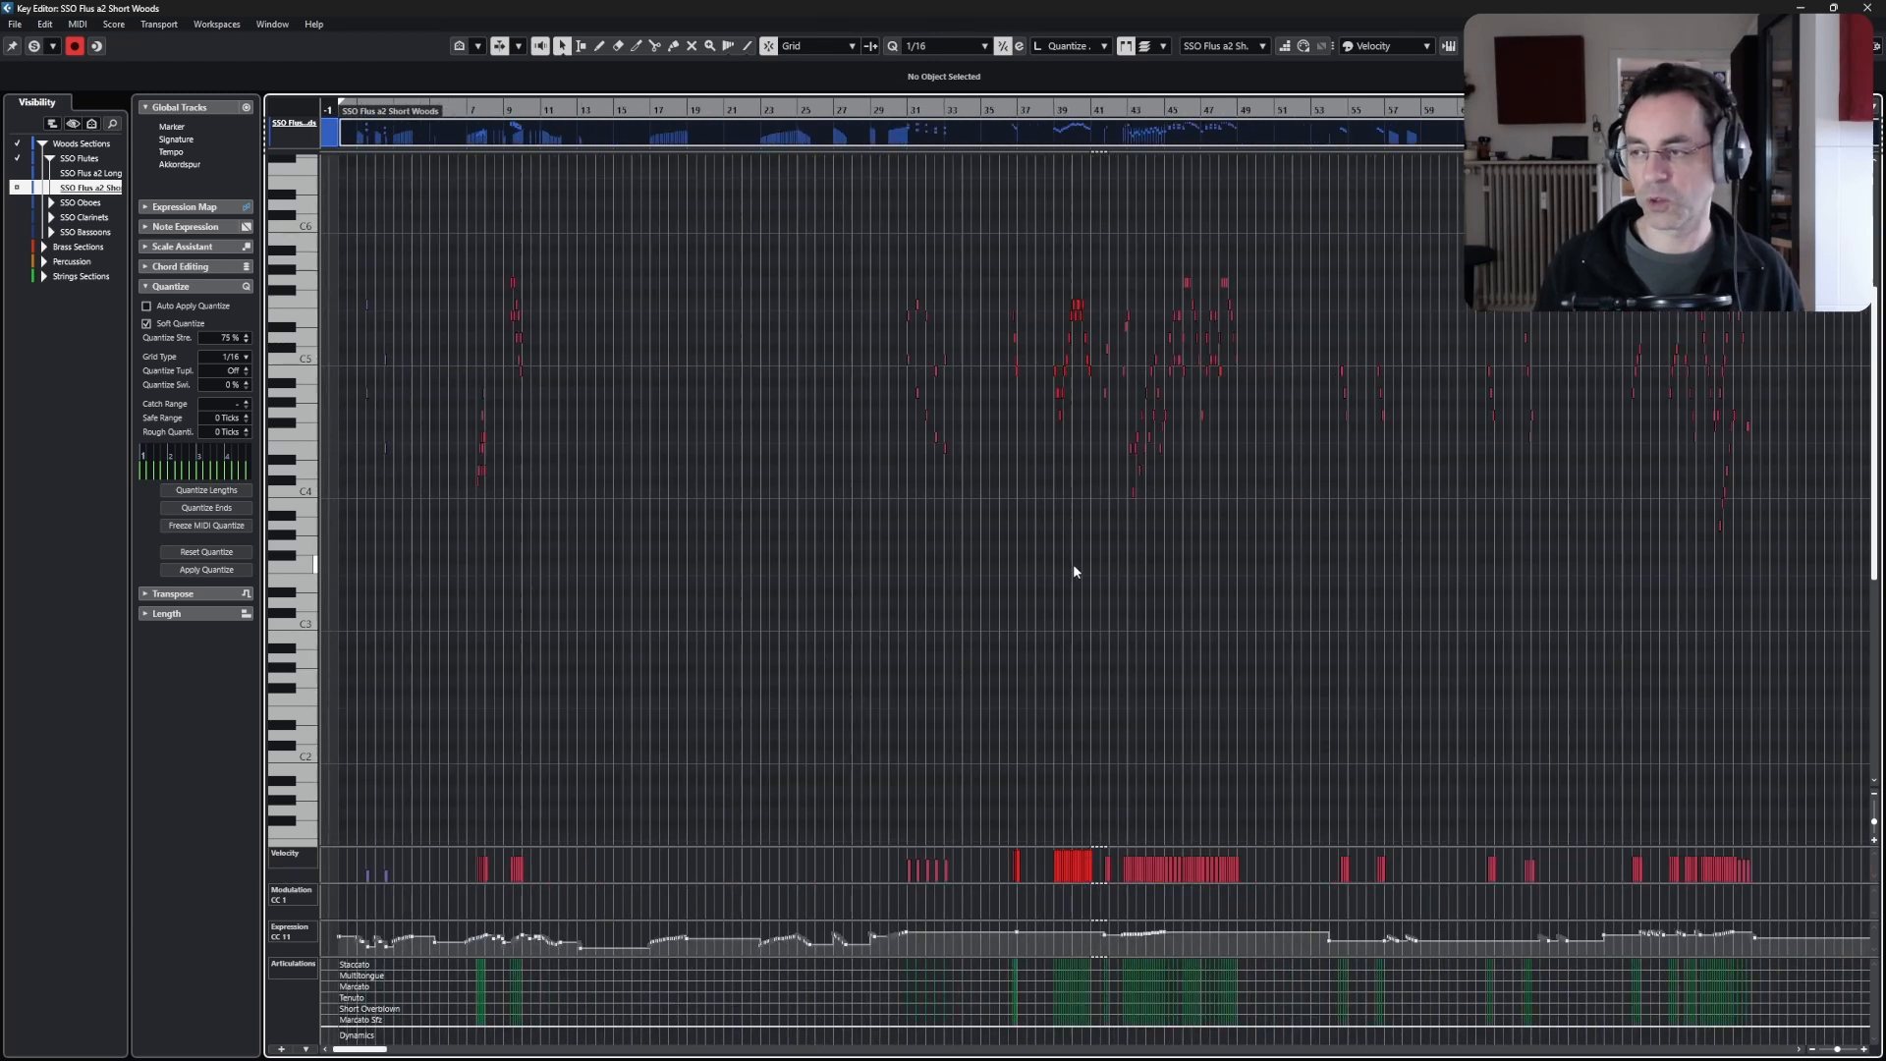
pyautogui.click(1869, 9)
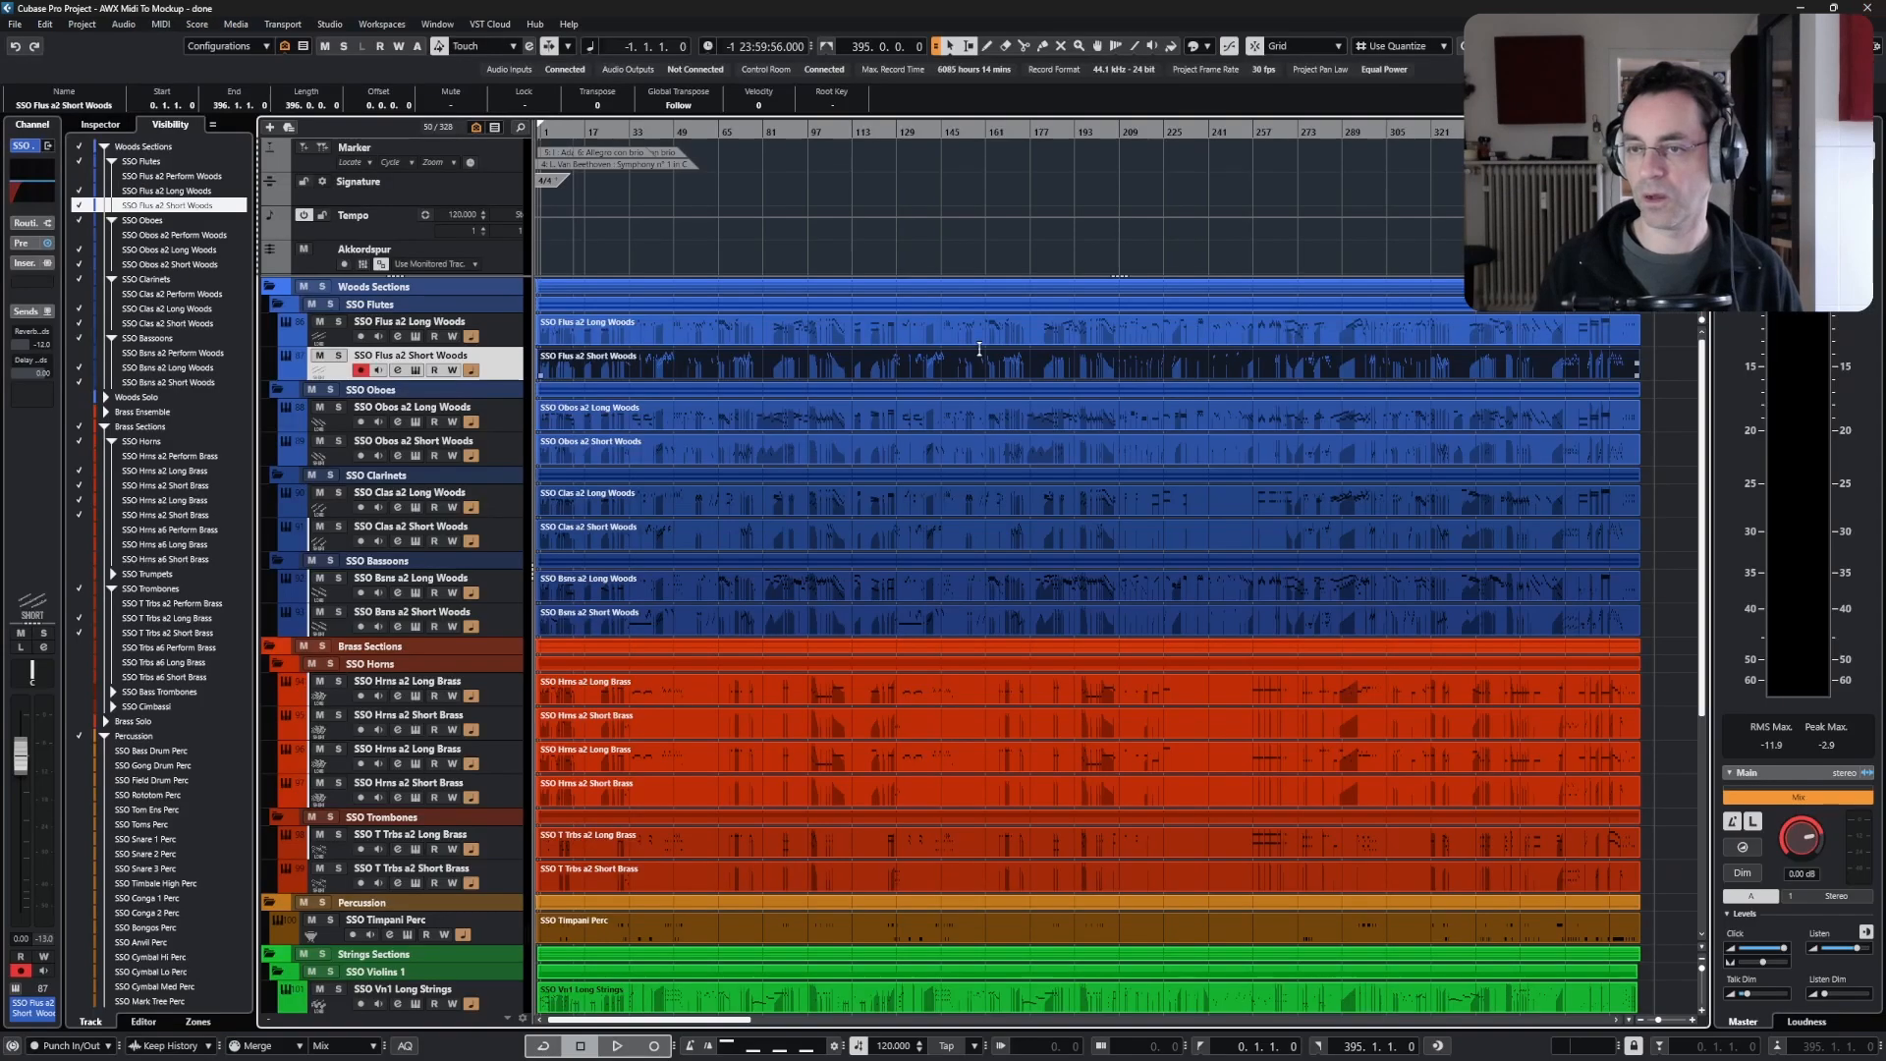
# - Apply the logical preset hps.Random Velocity (70 to 80) to the SSO Flus a2 Short Woods part and check its velocities
pyautogui.click(158, 25)
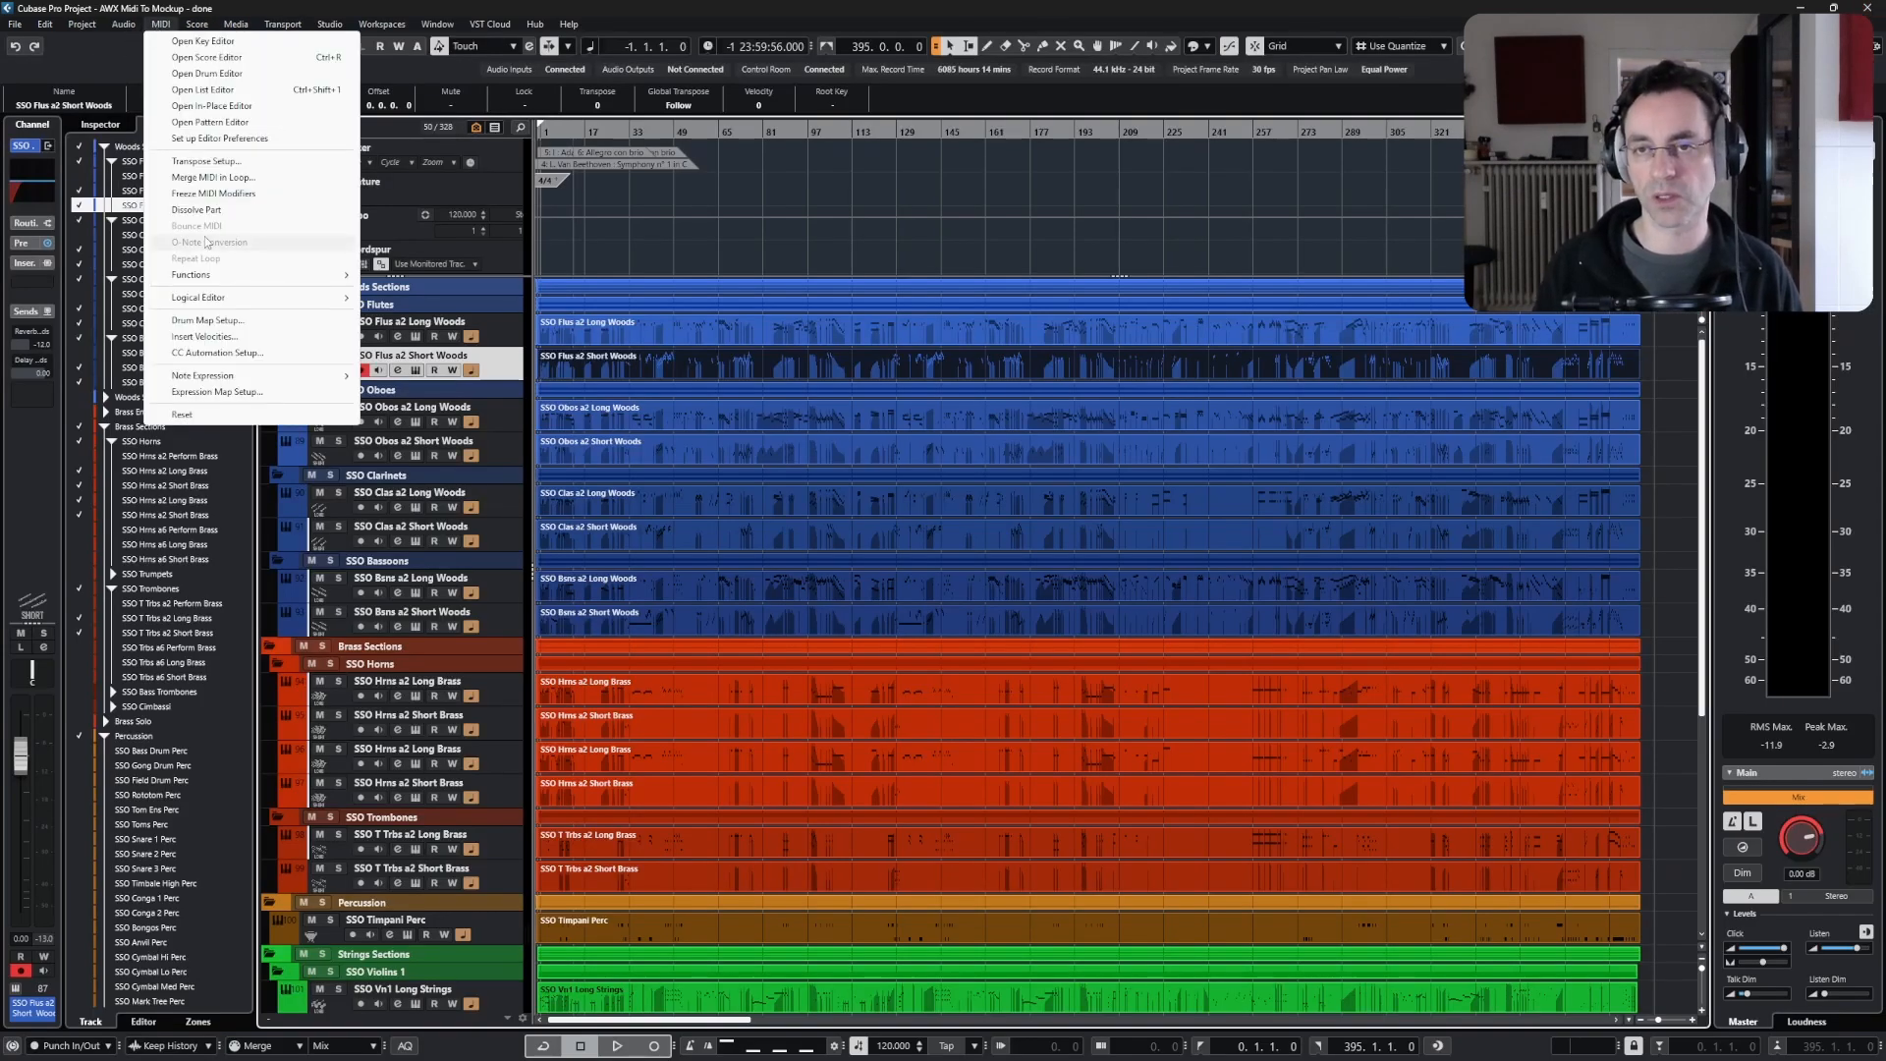
pyautogui.moveTo(230, 297)
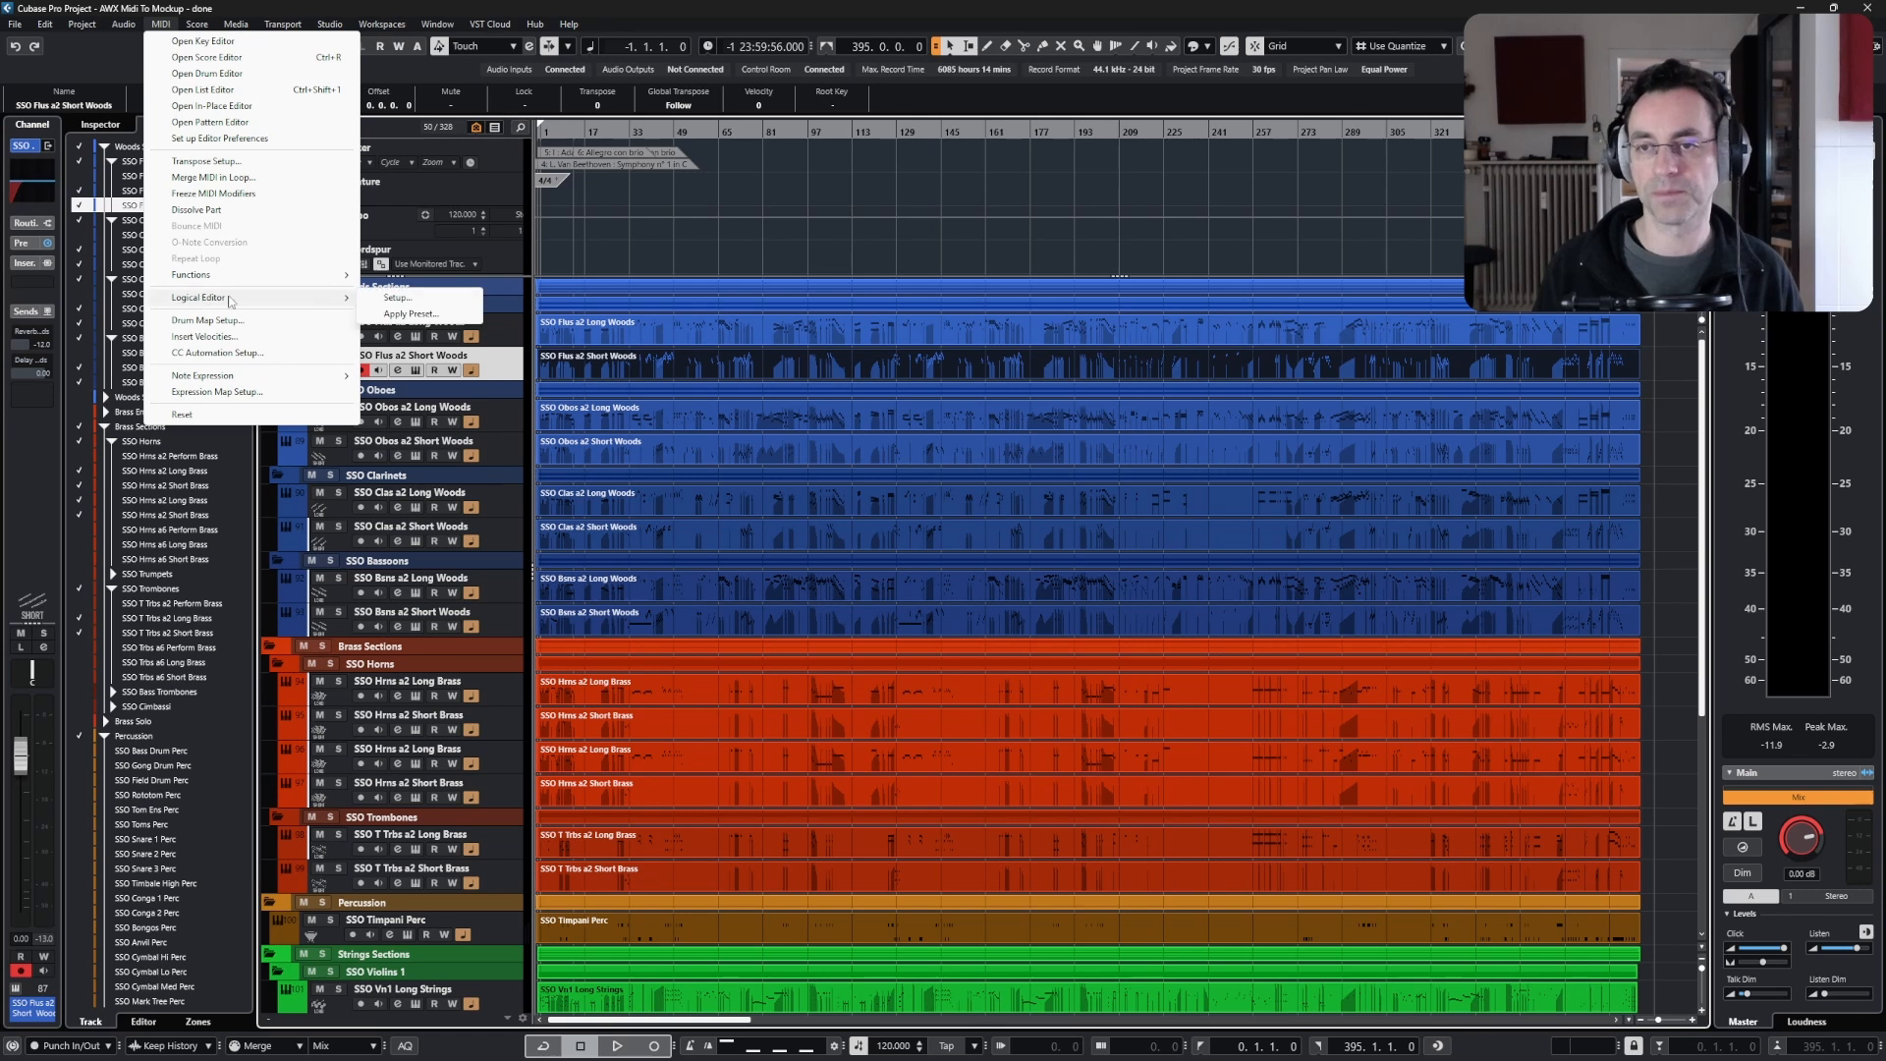
pyautogui.click(408, 314)
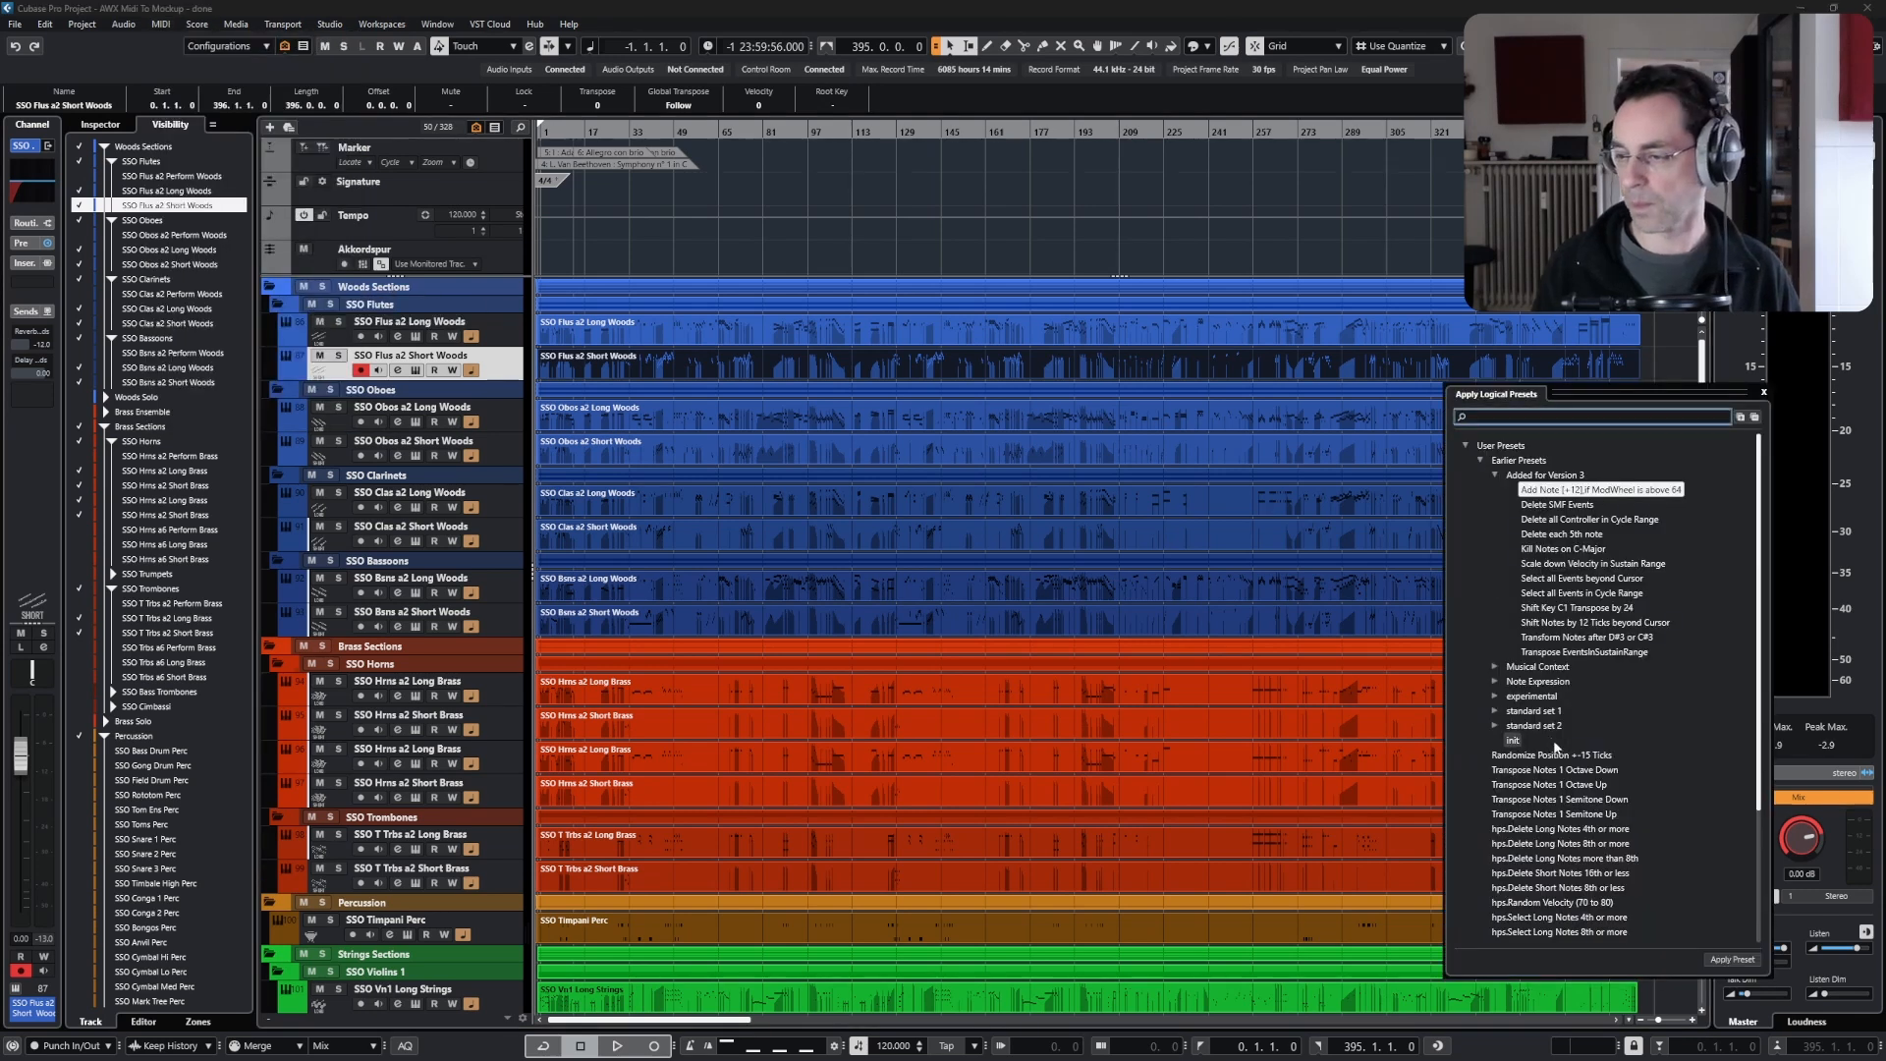
pyautogui.scroll(-5, 1566, 835)
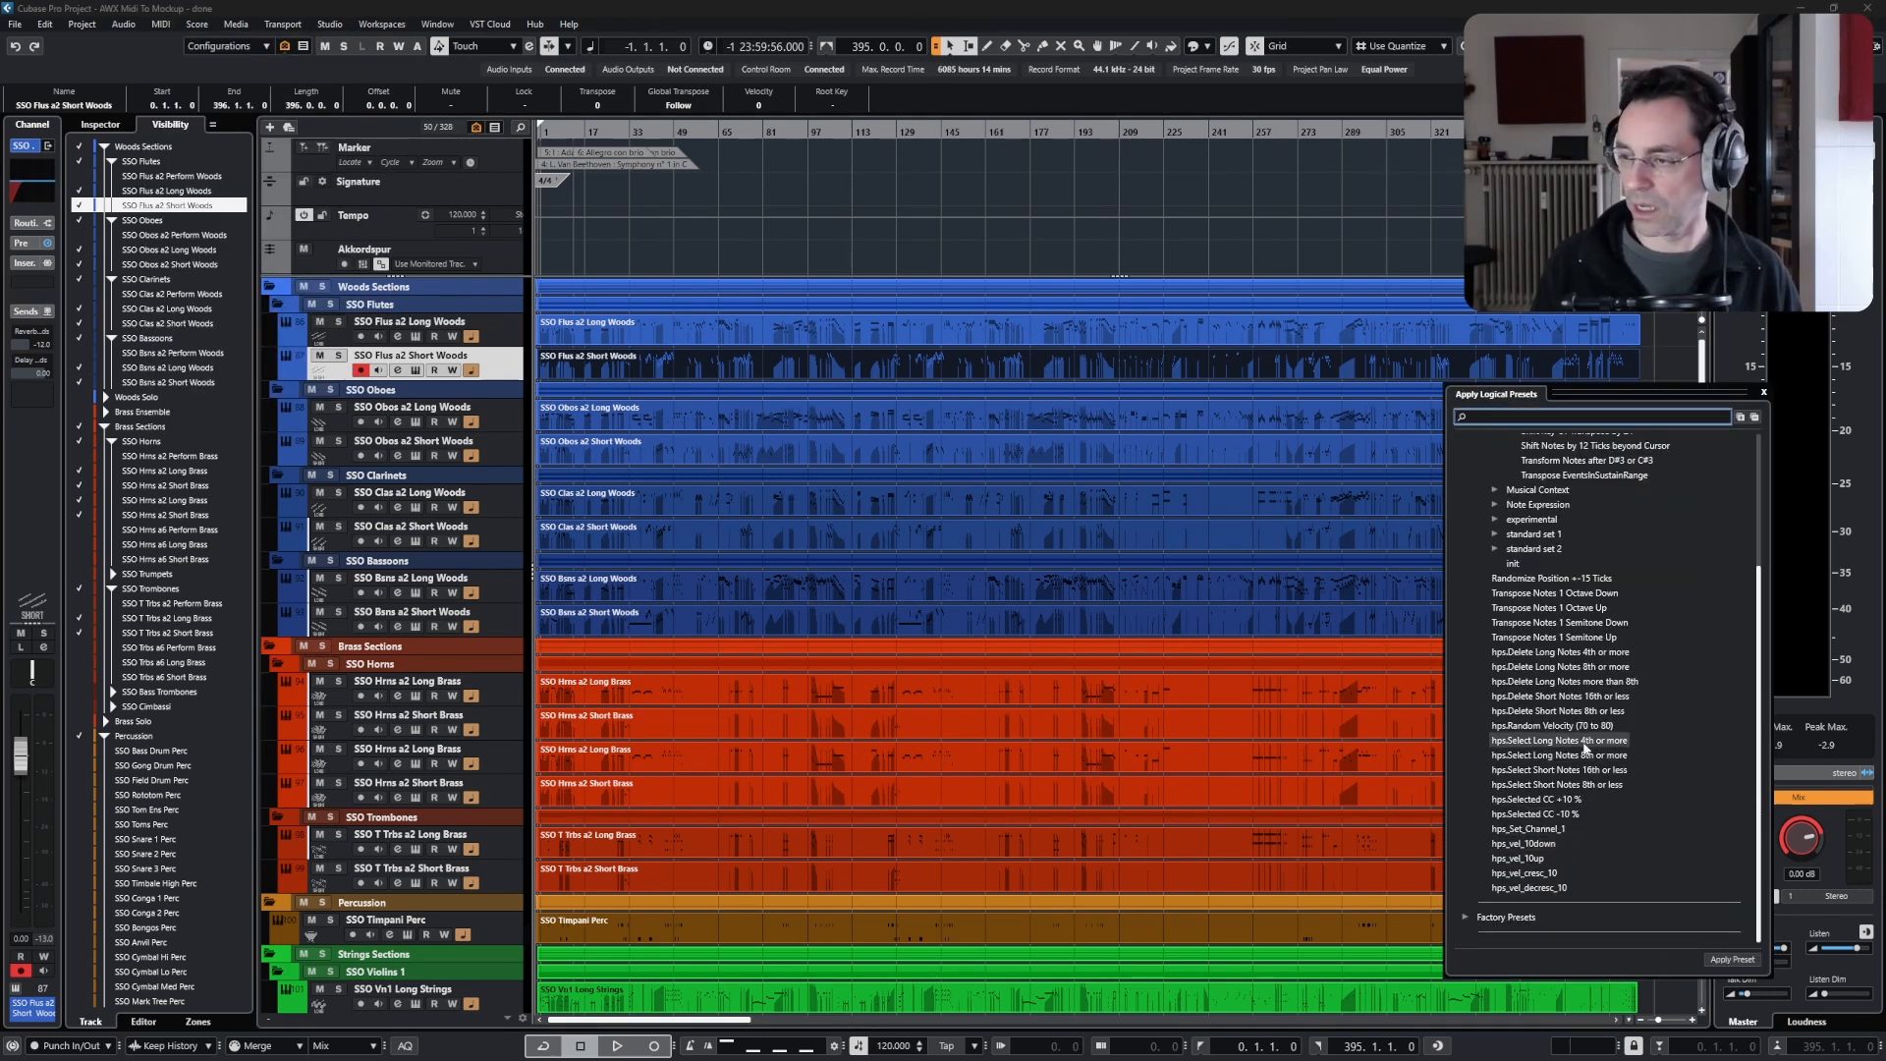
pyautogui.click(1585, 729)
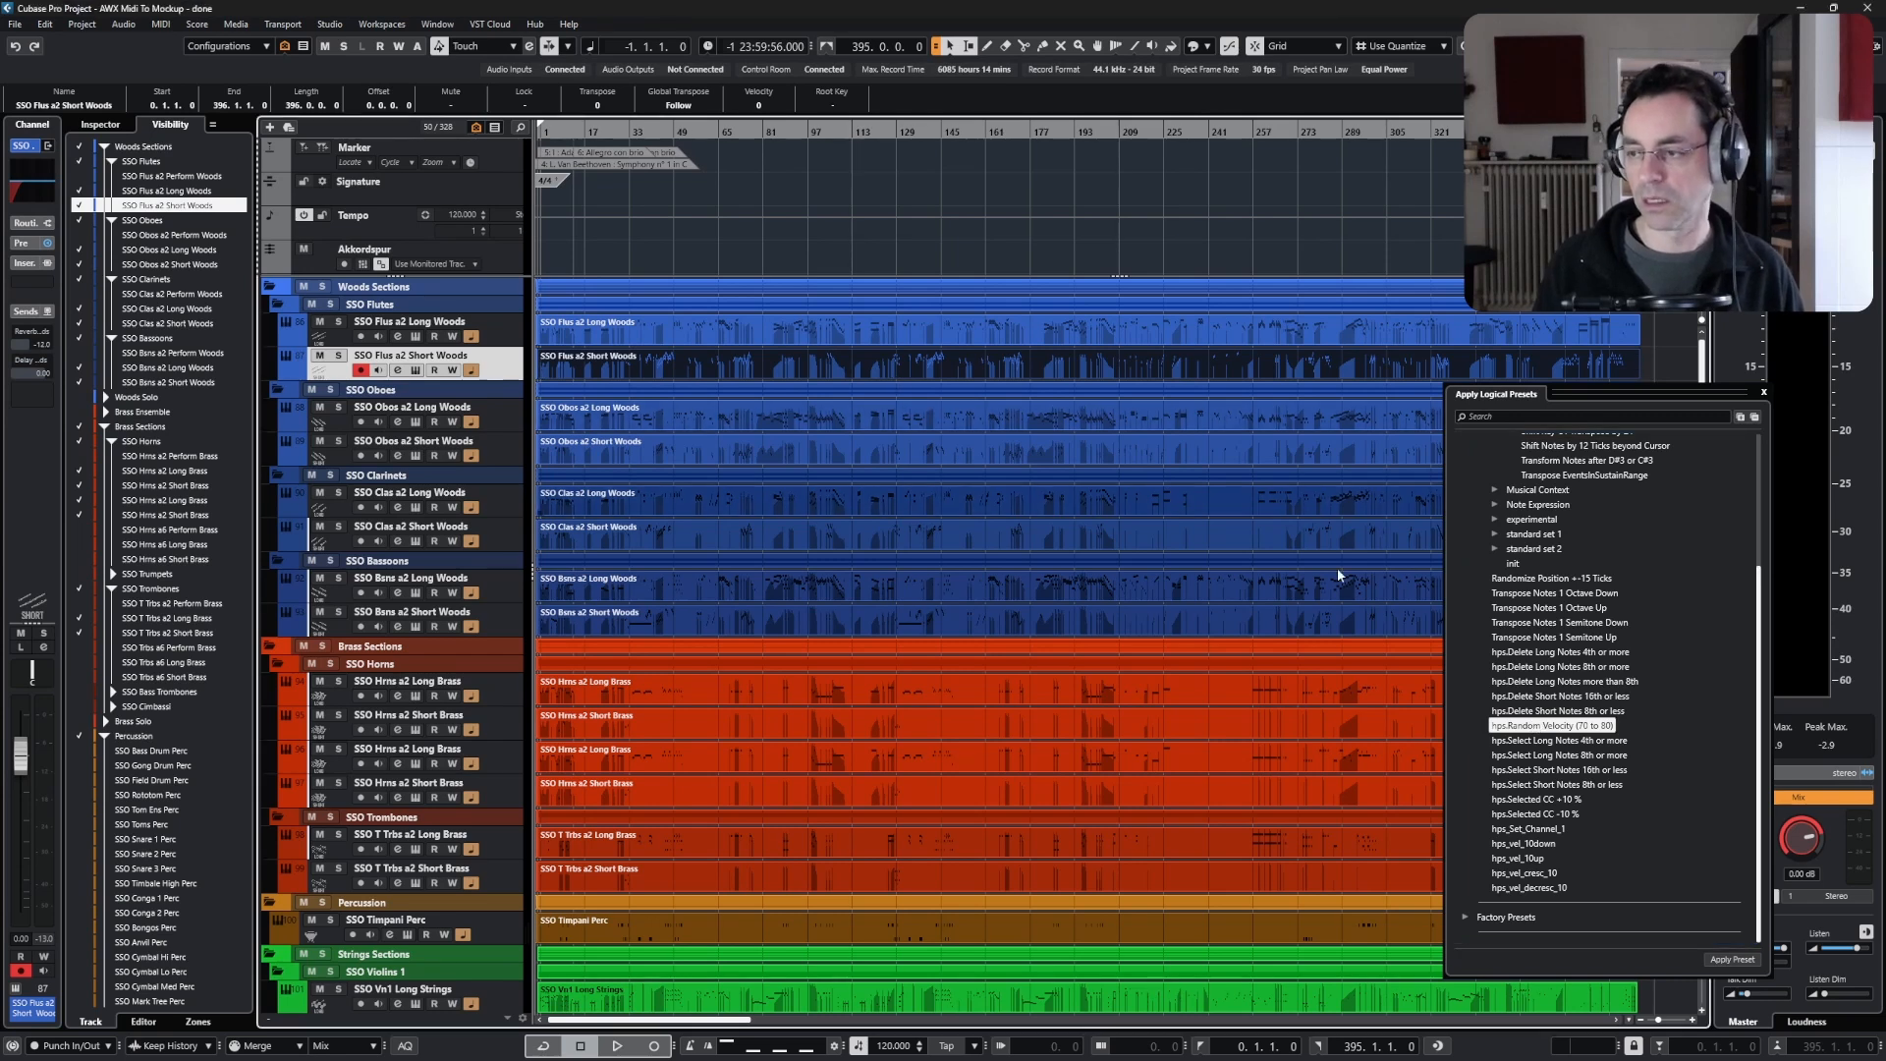
pyautogui.click(1741, 955)
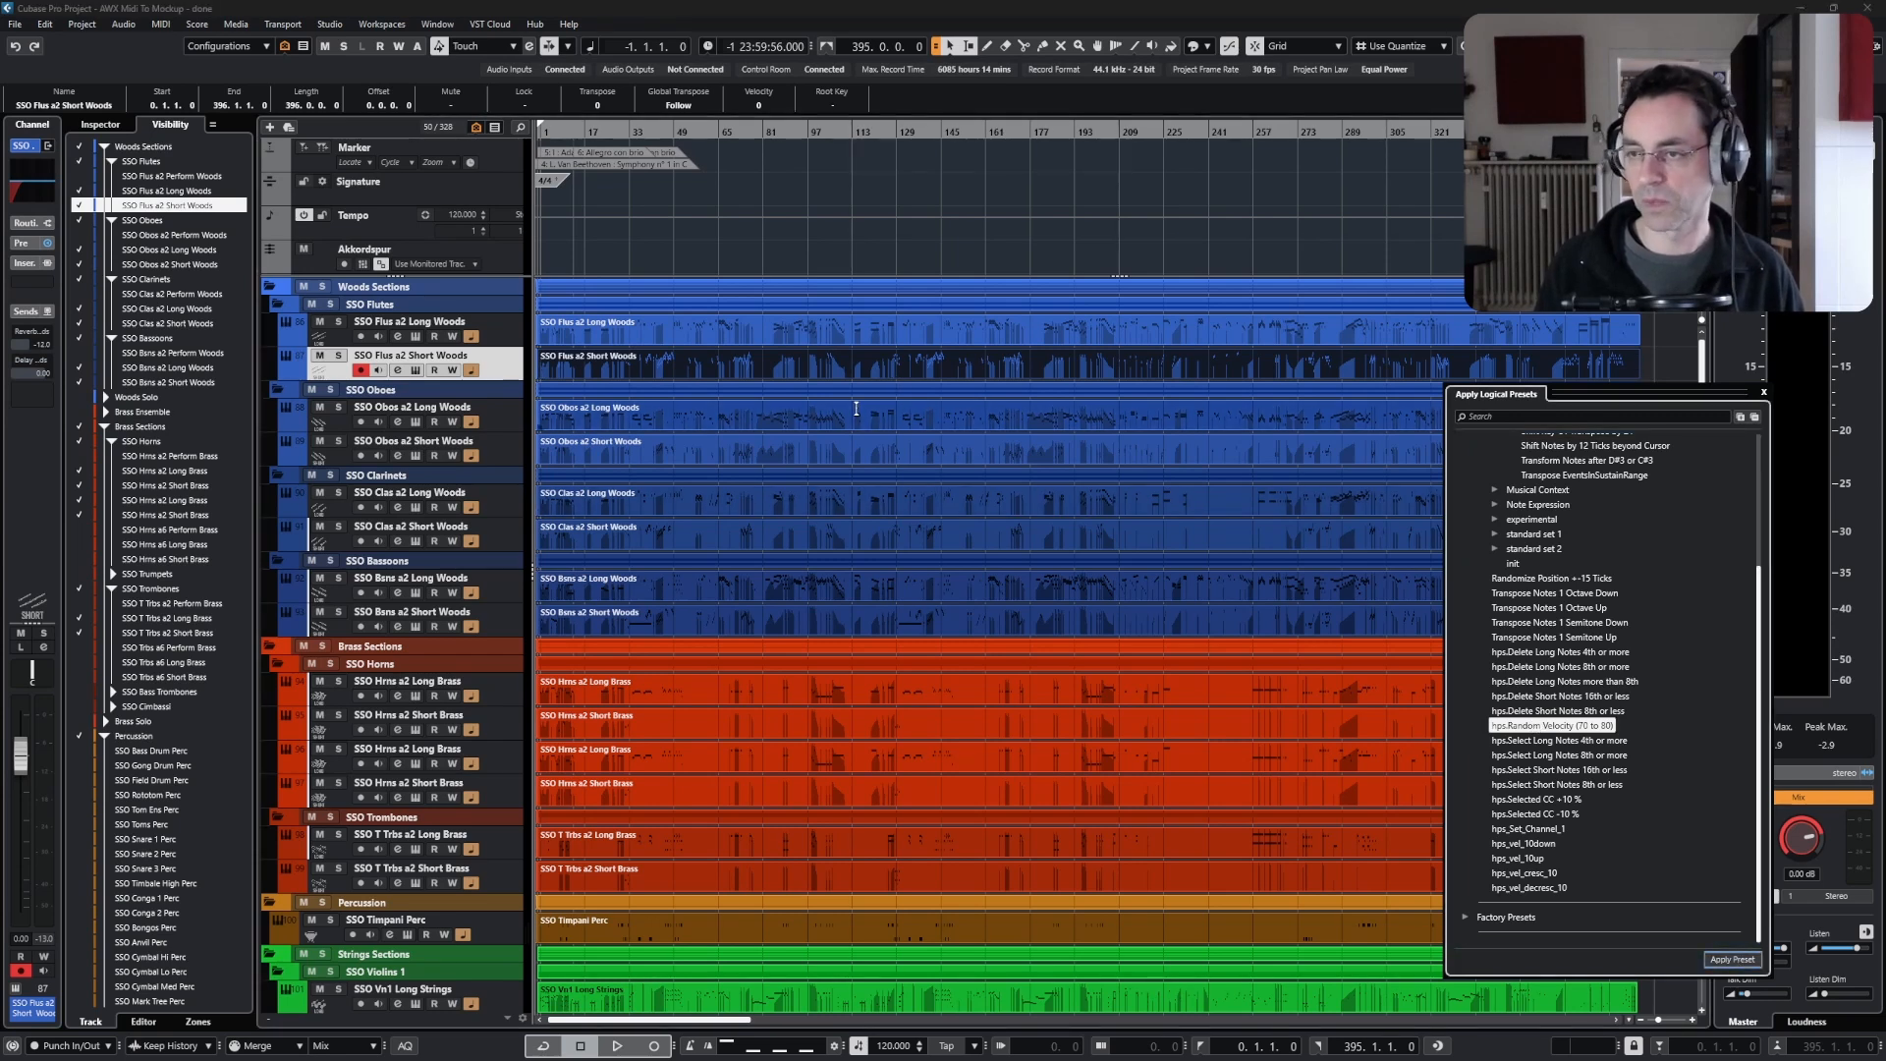
pyautogui.doubleClick(776, 369)
pyautogui.press('space')
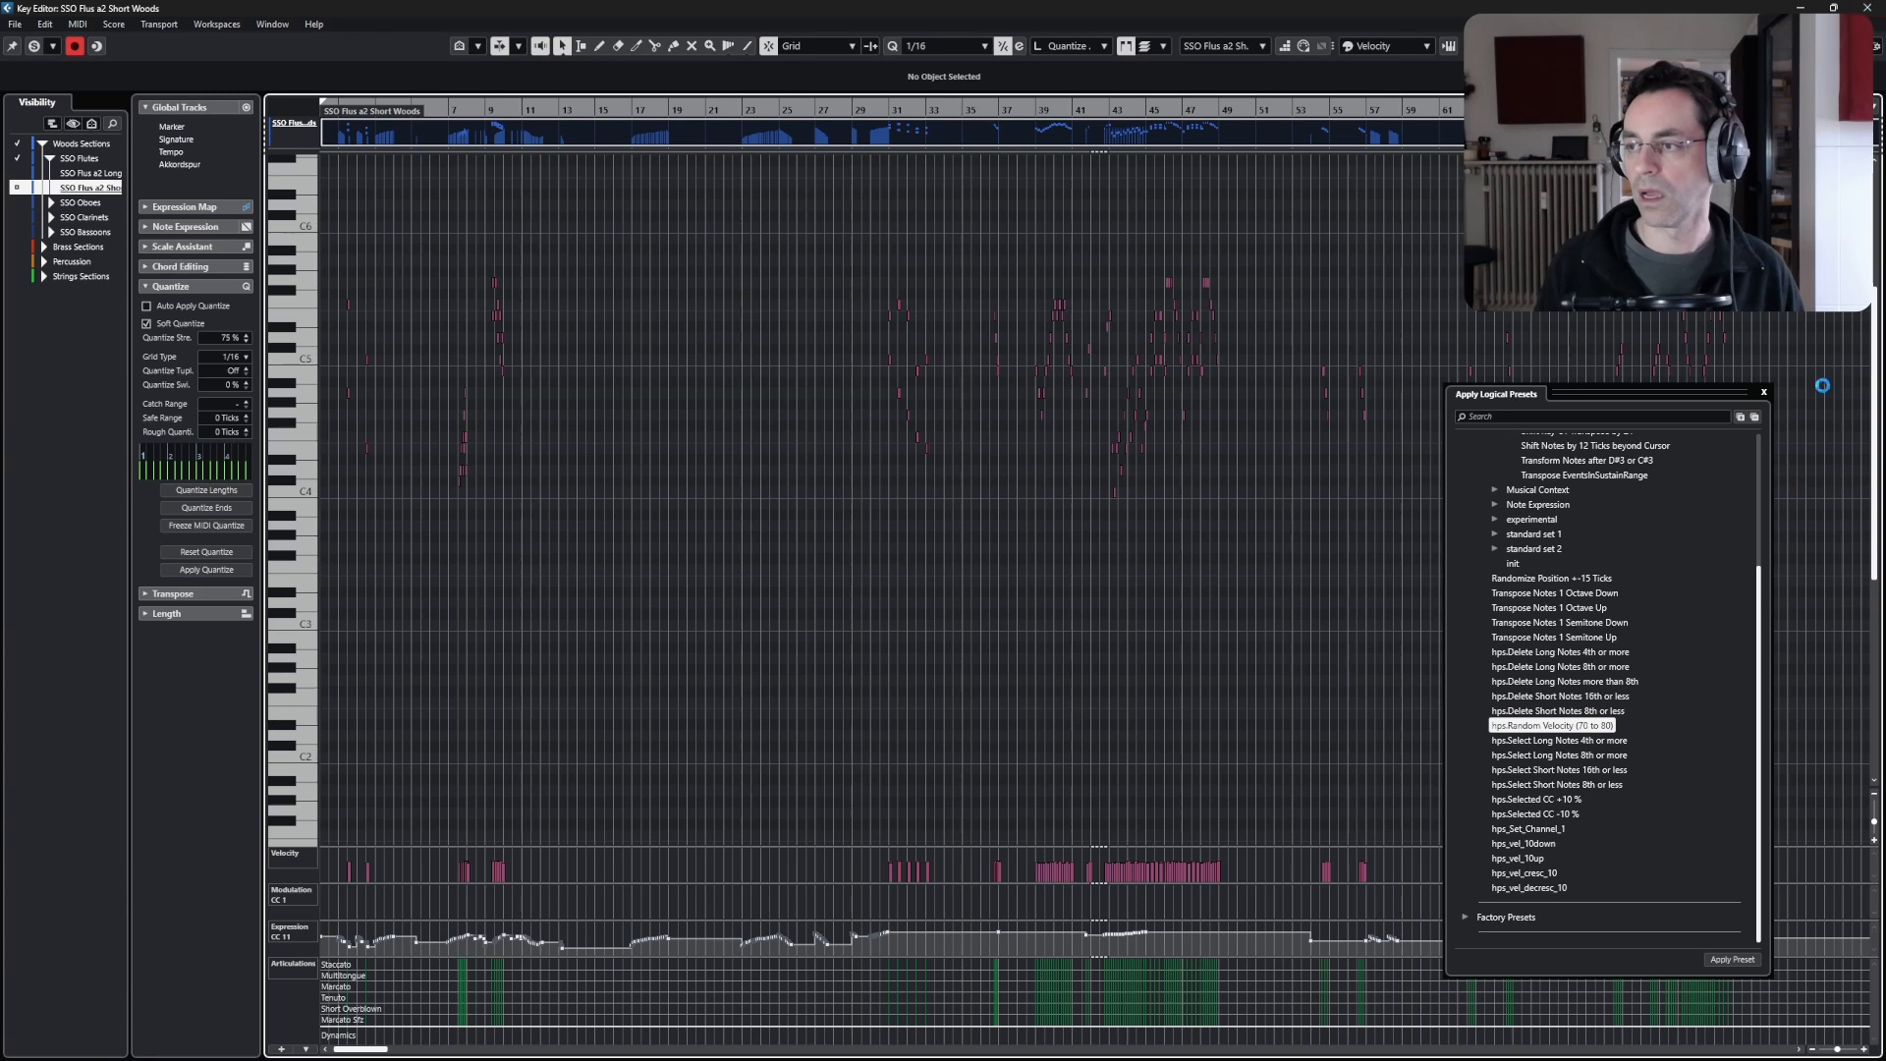
pyautogui.click(1867, 8)
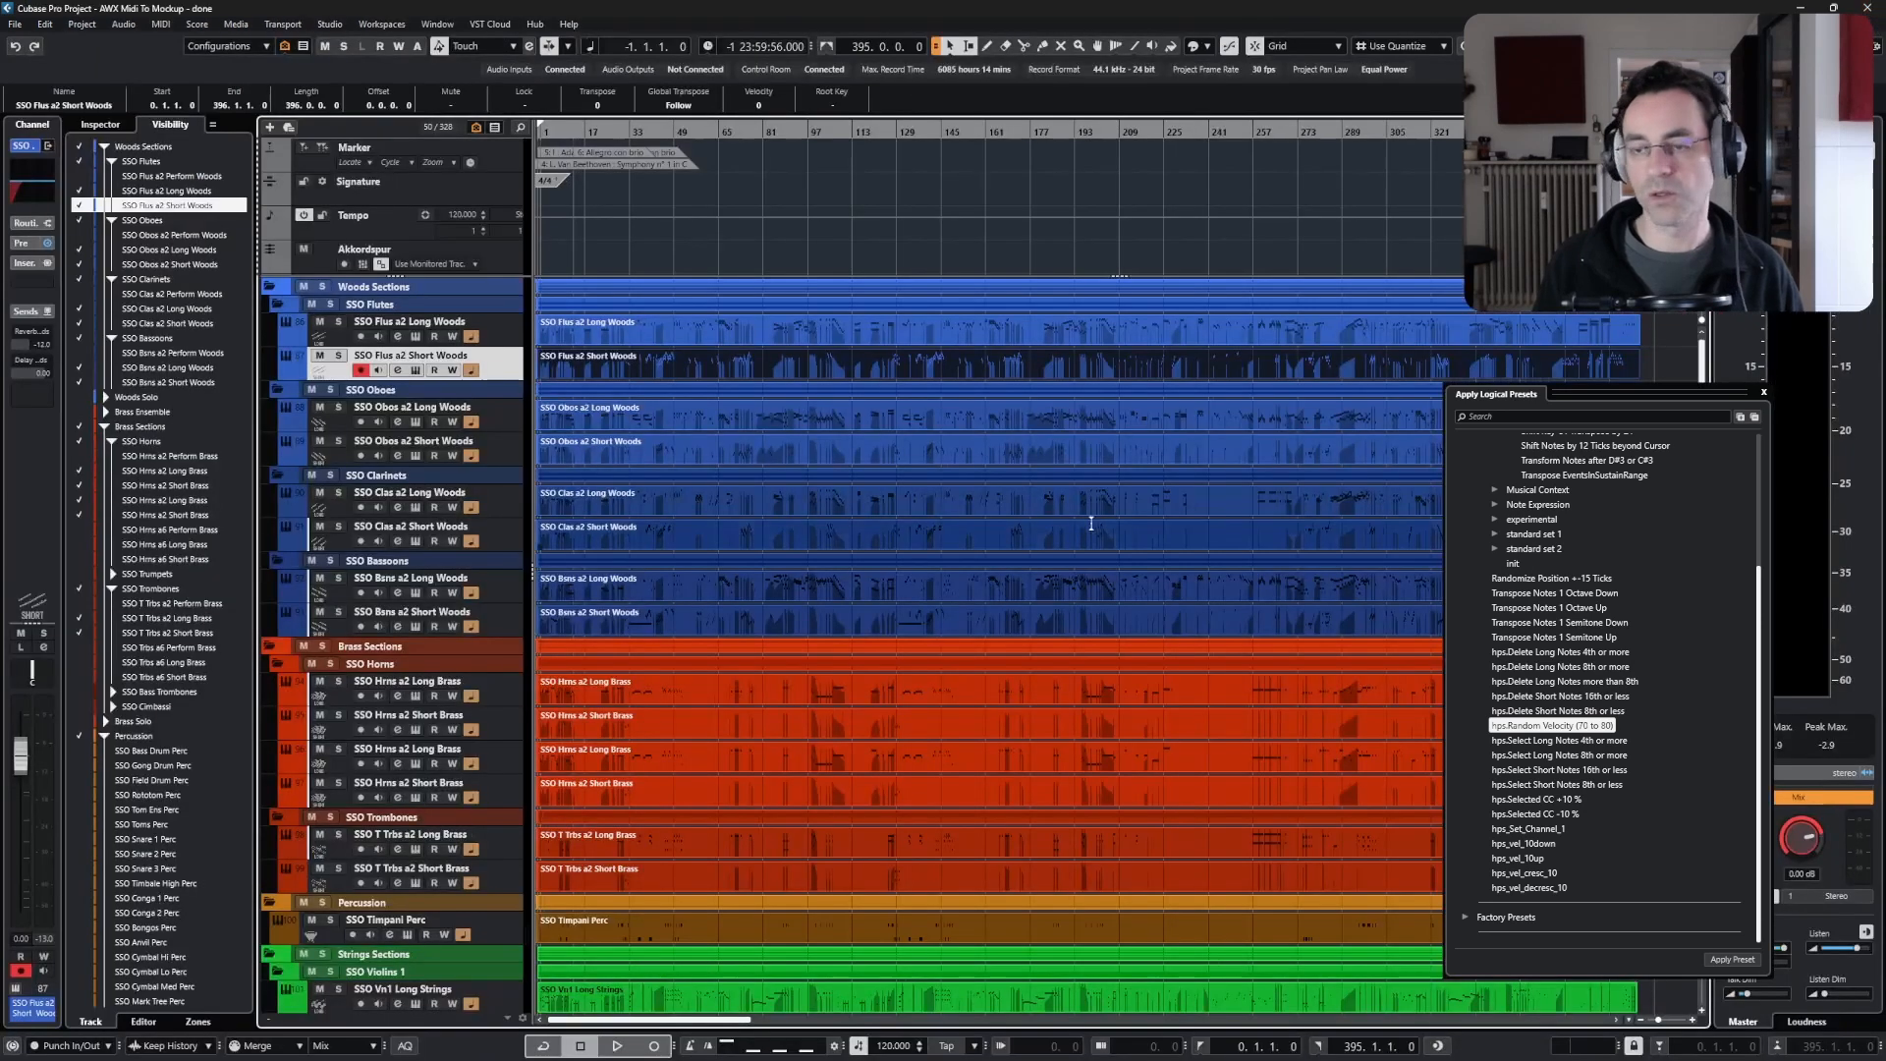
# - Show only the Short tracks and inspect the SSO Cb Short Strings part's notes and velocities in the Key Editor
pyautogui.click(745, 421)
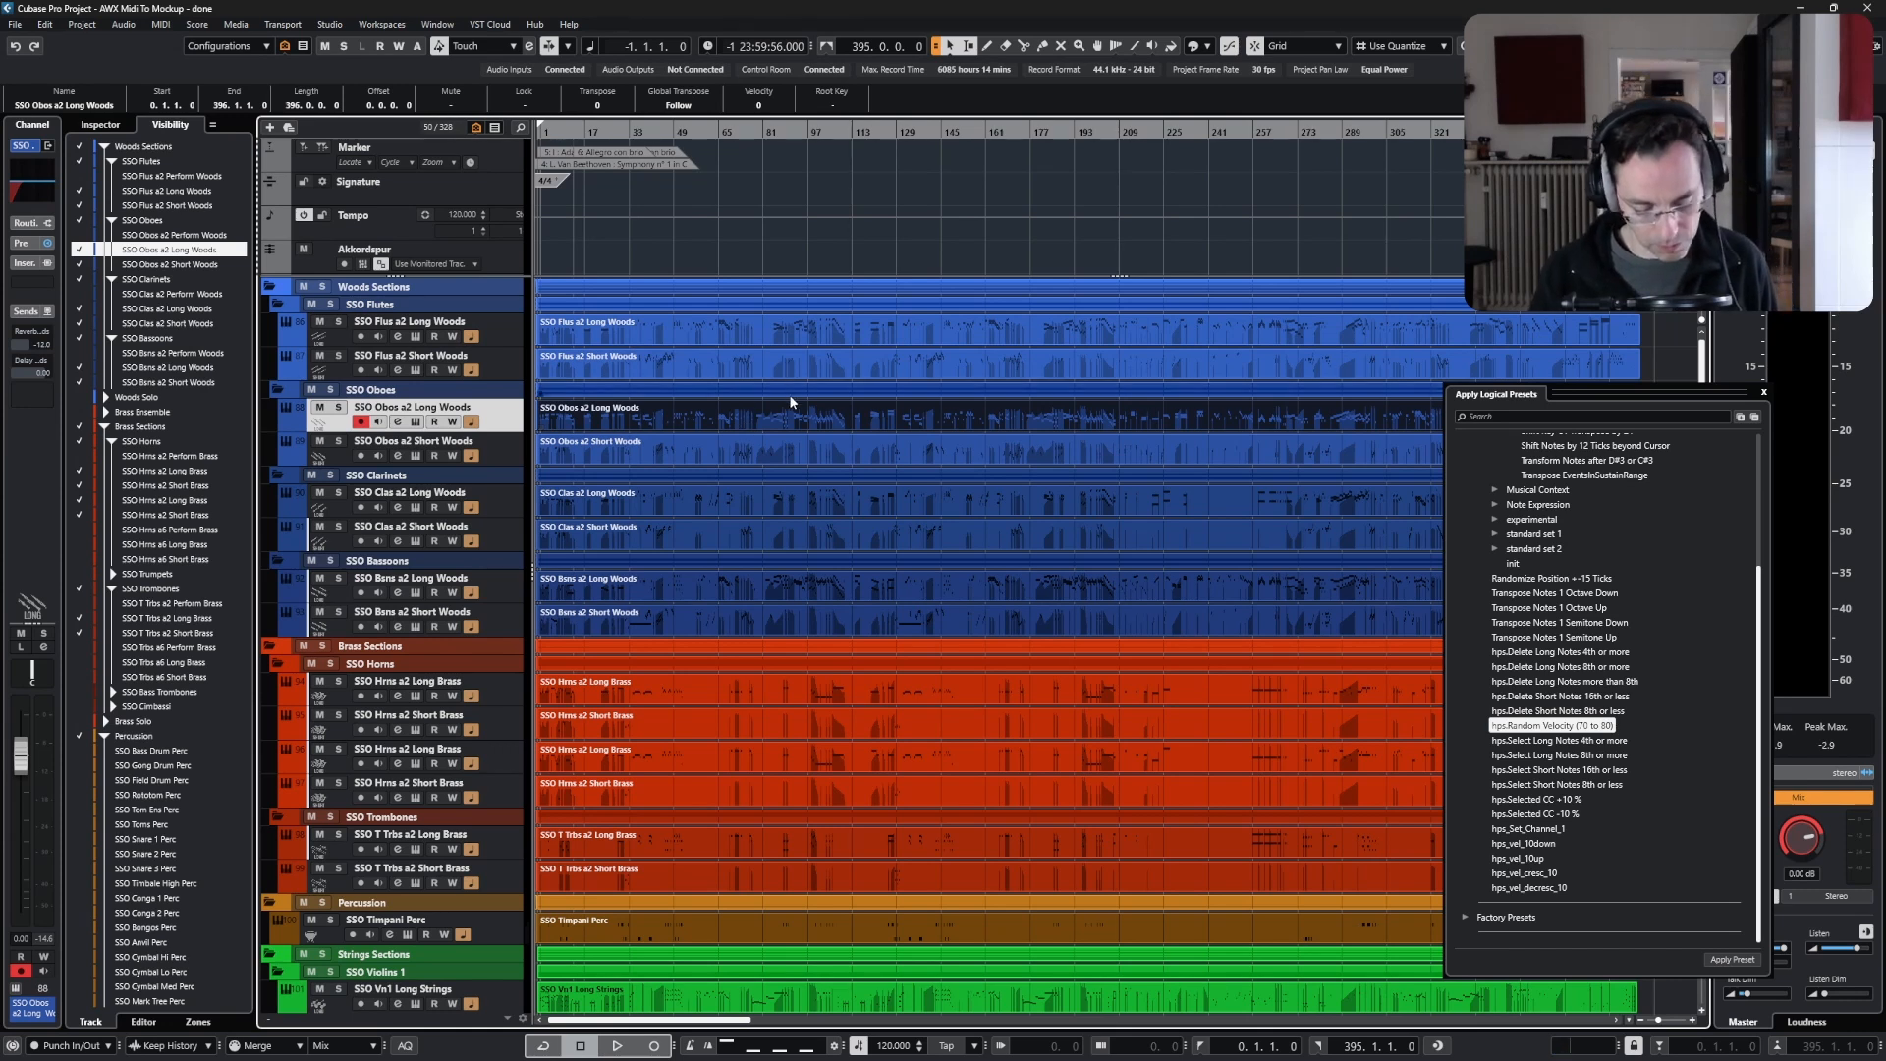
pyautogui.hotkey('alt', 's')
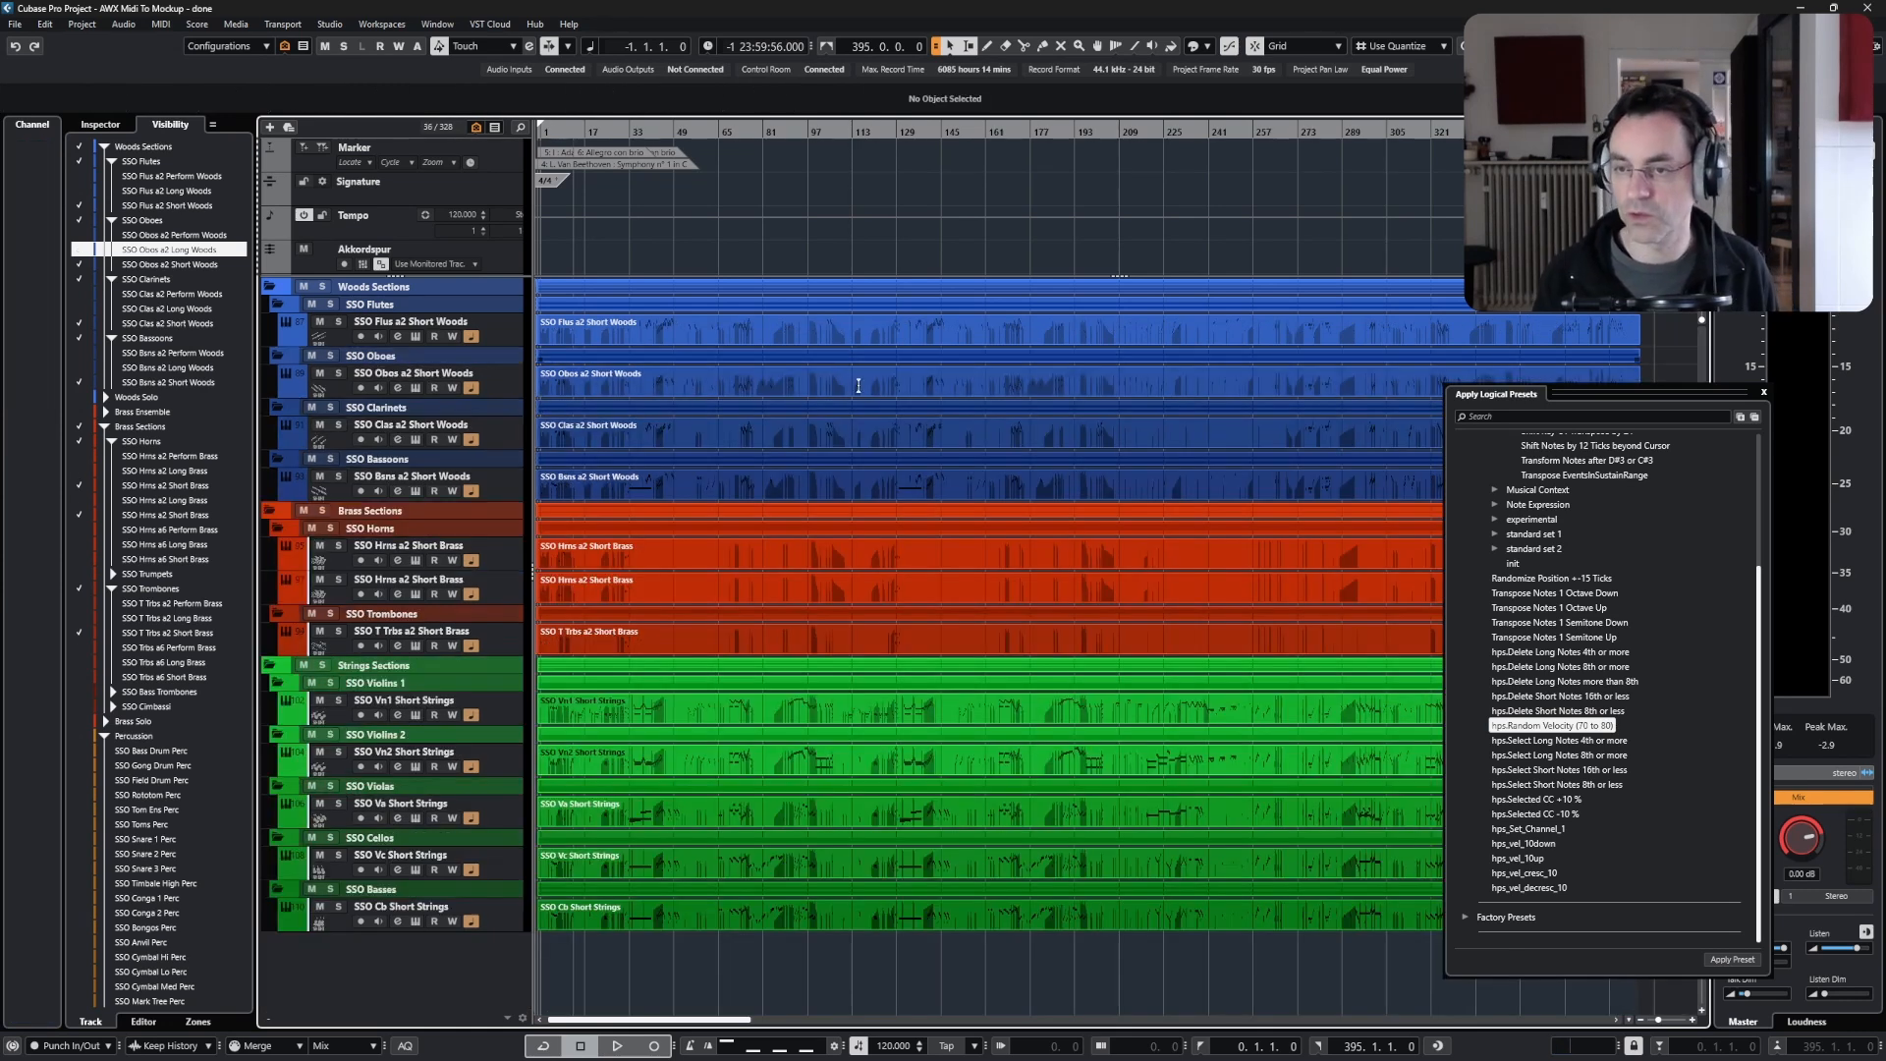
pyautogui.moveTo(783, 969); pyautogui.dragTo(733, 898)
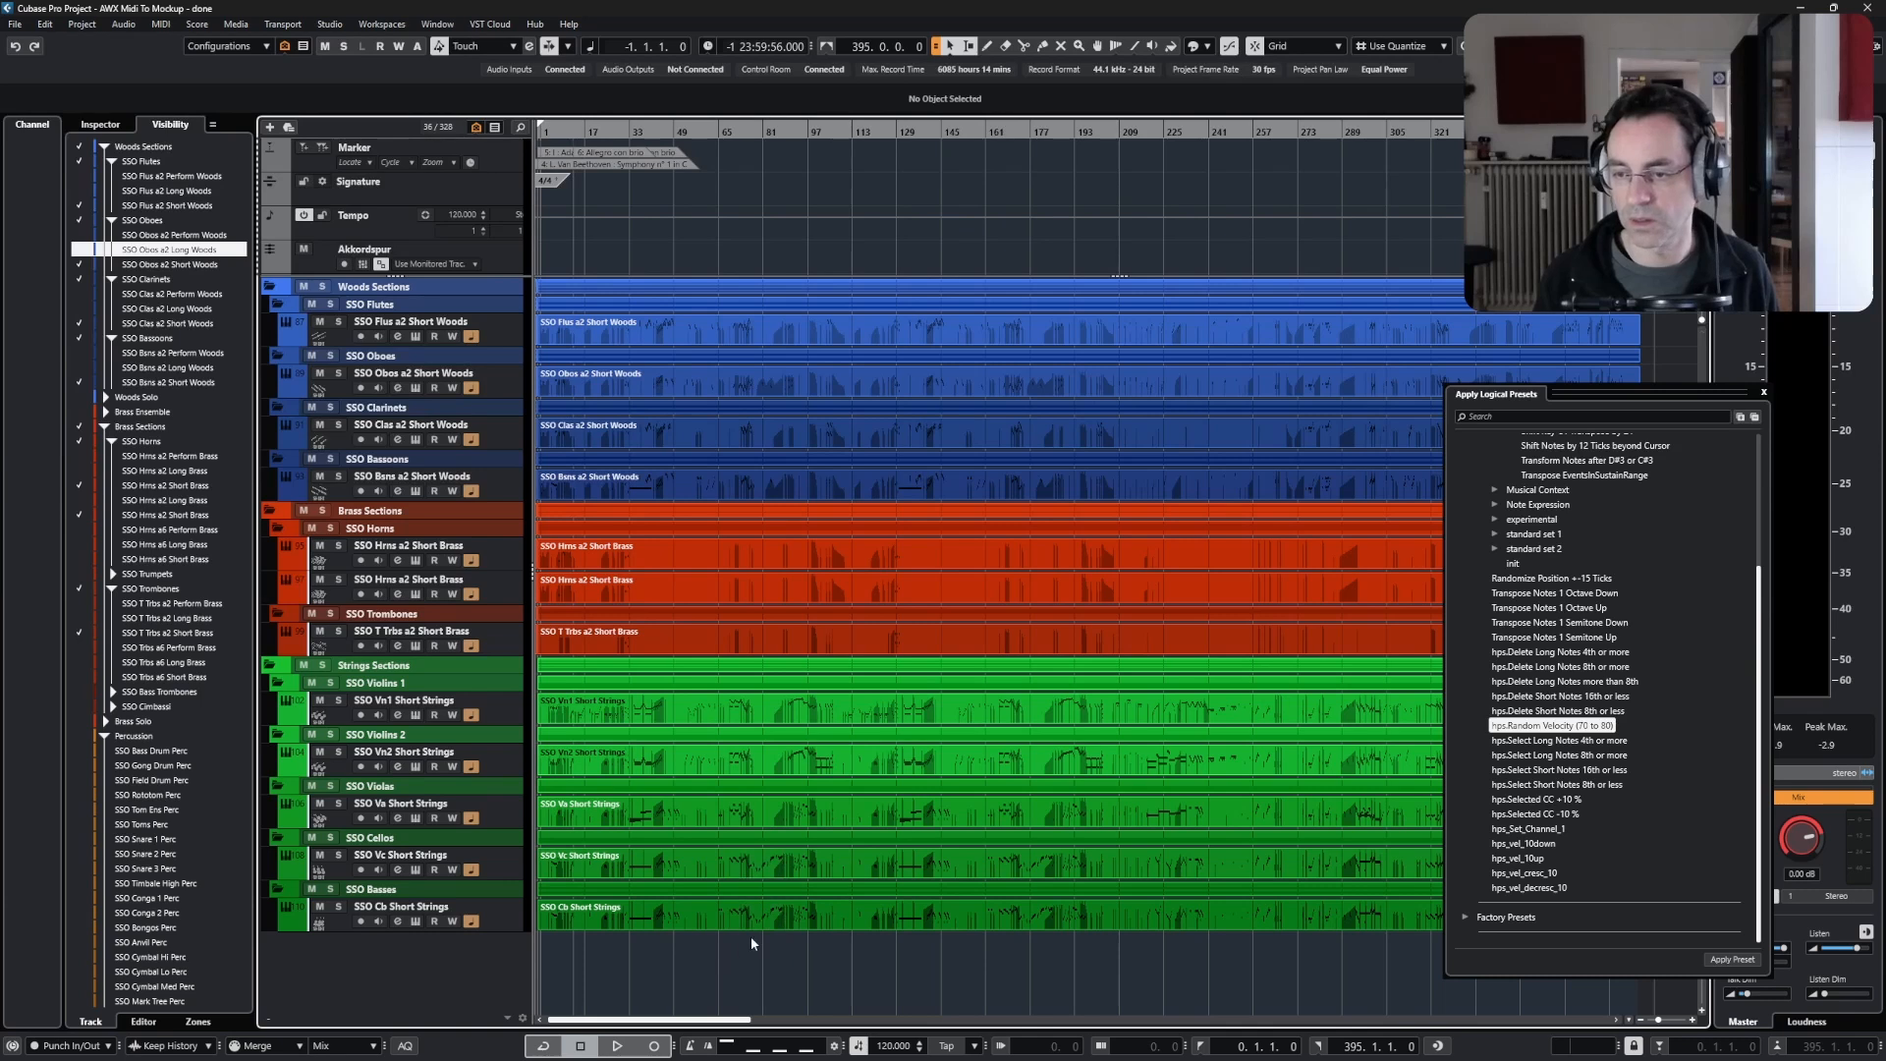
pyautogui.doubleClick(757, 925)
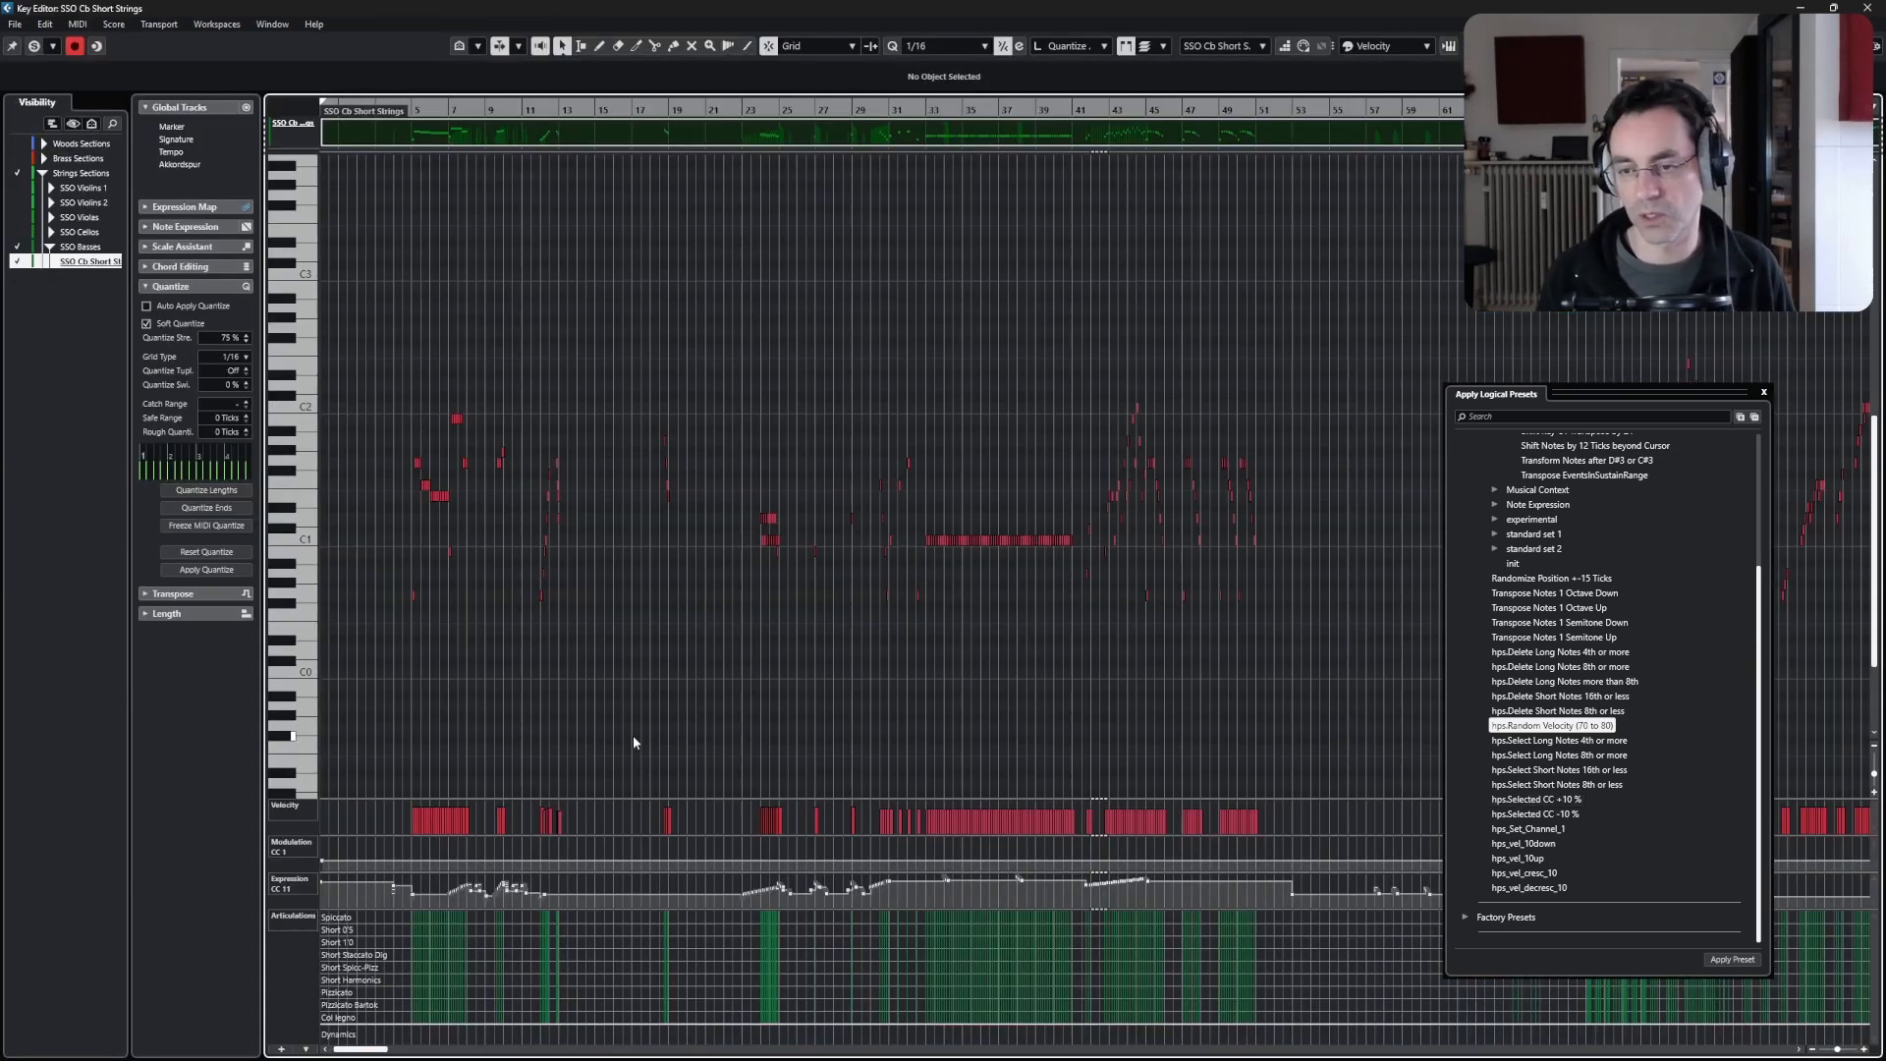
pyautogui.click(1867, 8)
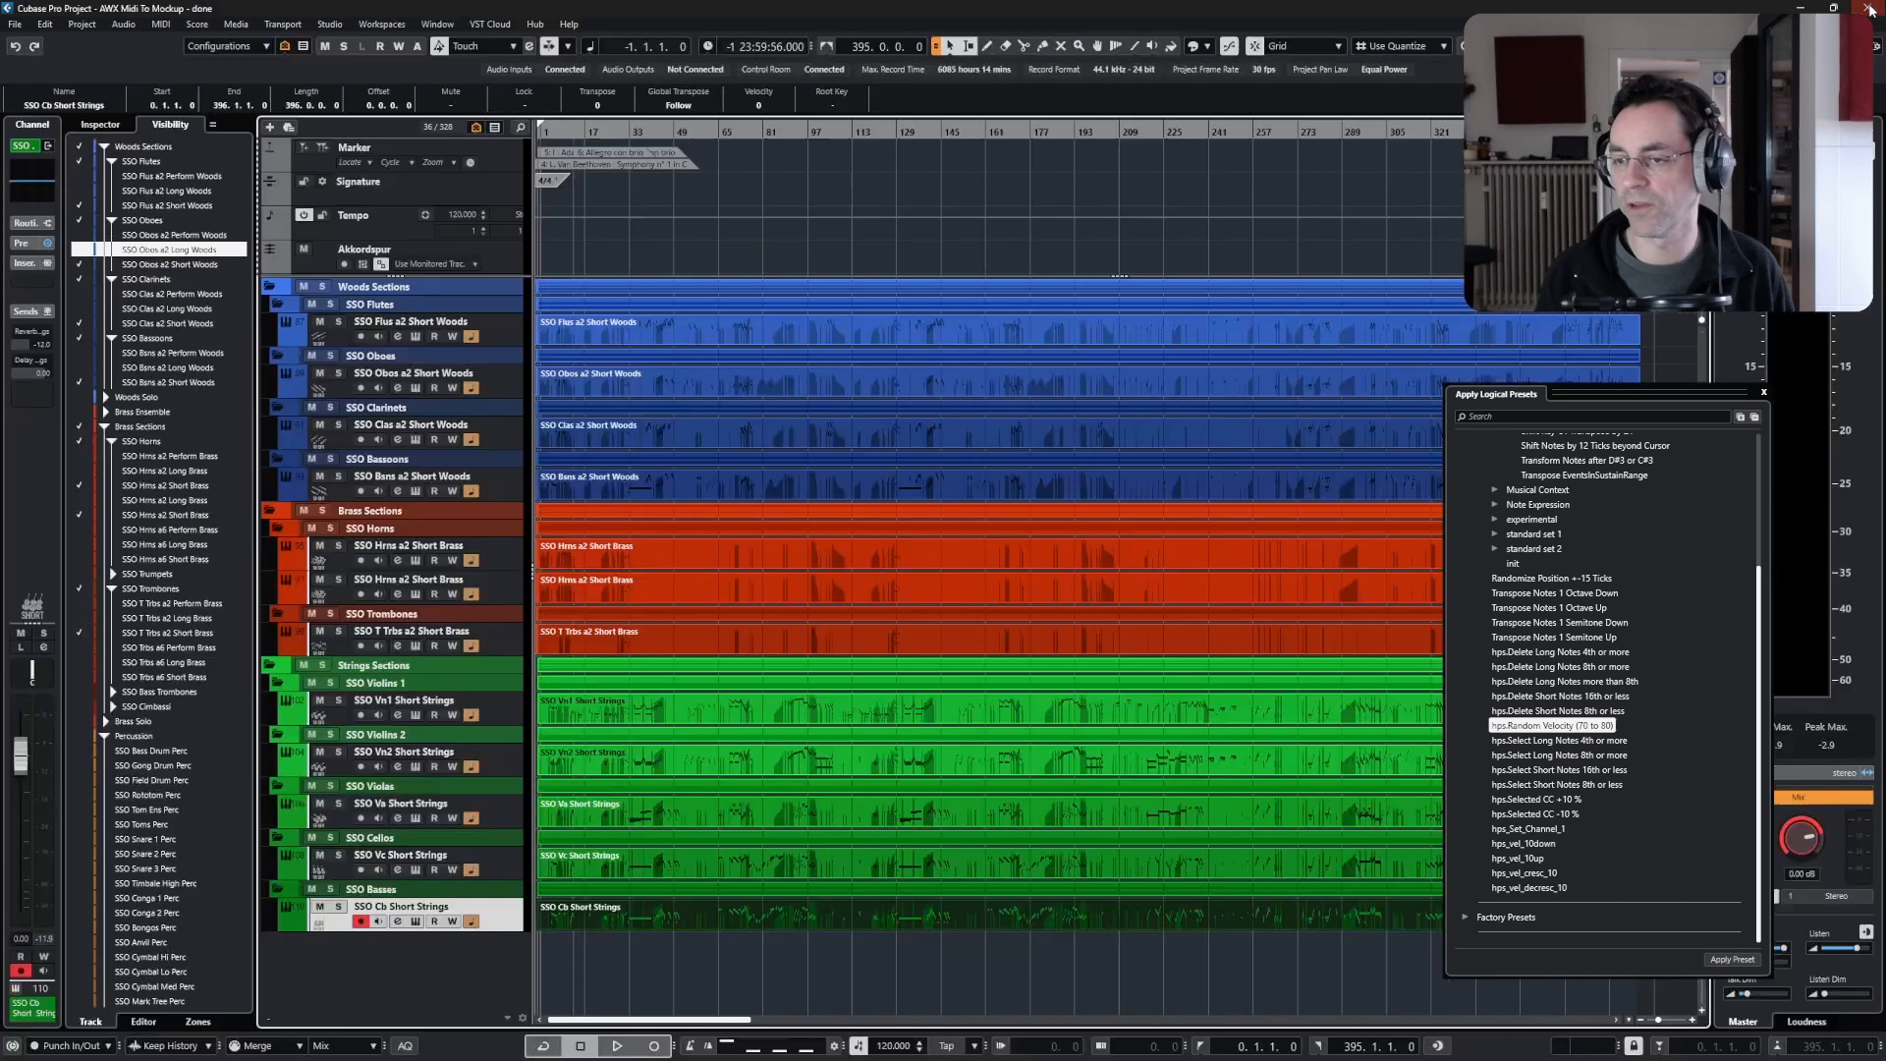
# - Check the upper SSO Hrns a2 Short Brass part, apply hps.Random Velocity (70 to 80) to all Short parts below the flutes, and restore the Long tracks
pyautogui.doubleClick(801, 556)
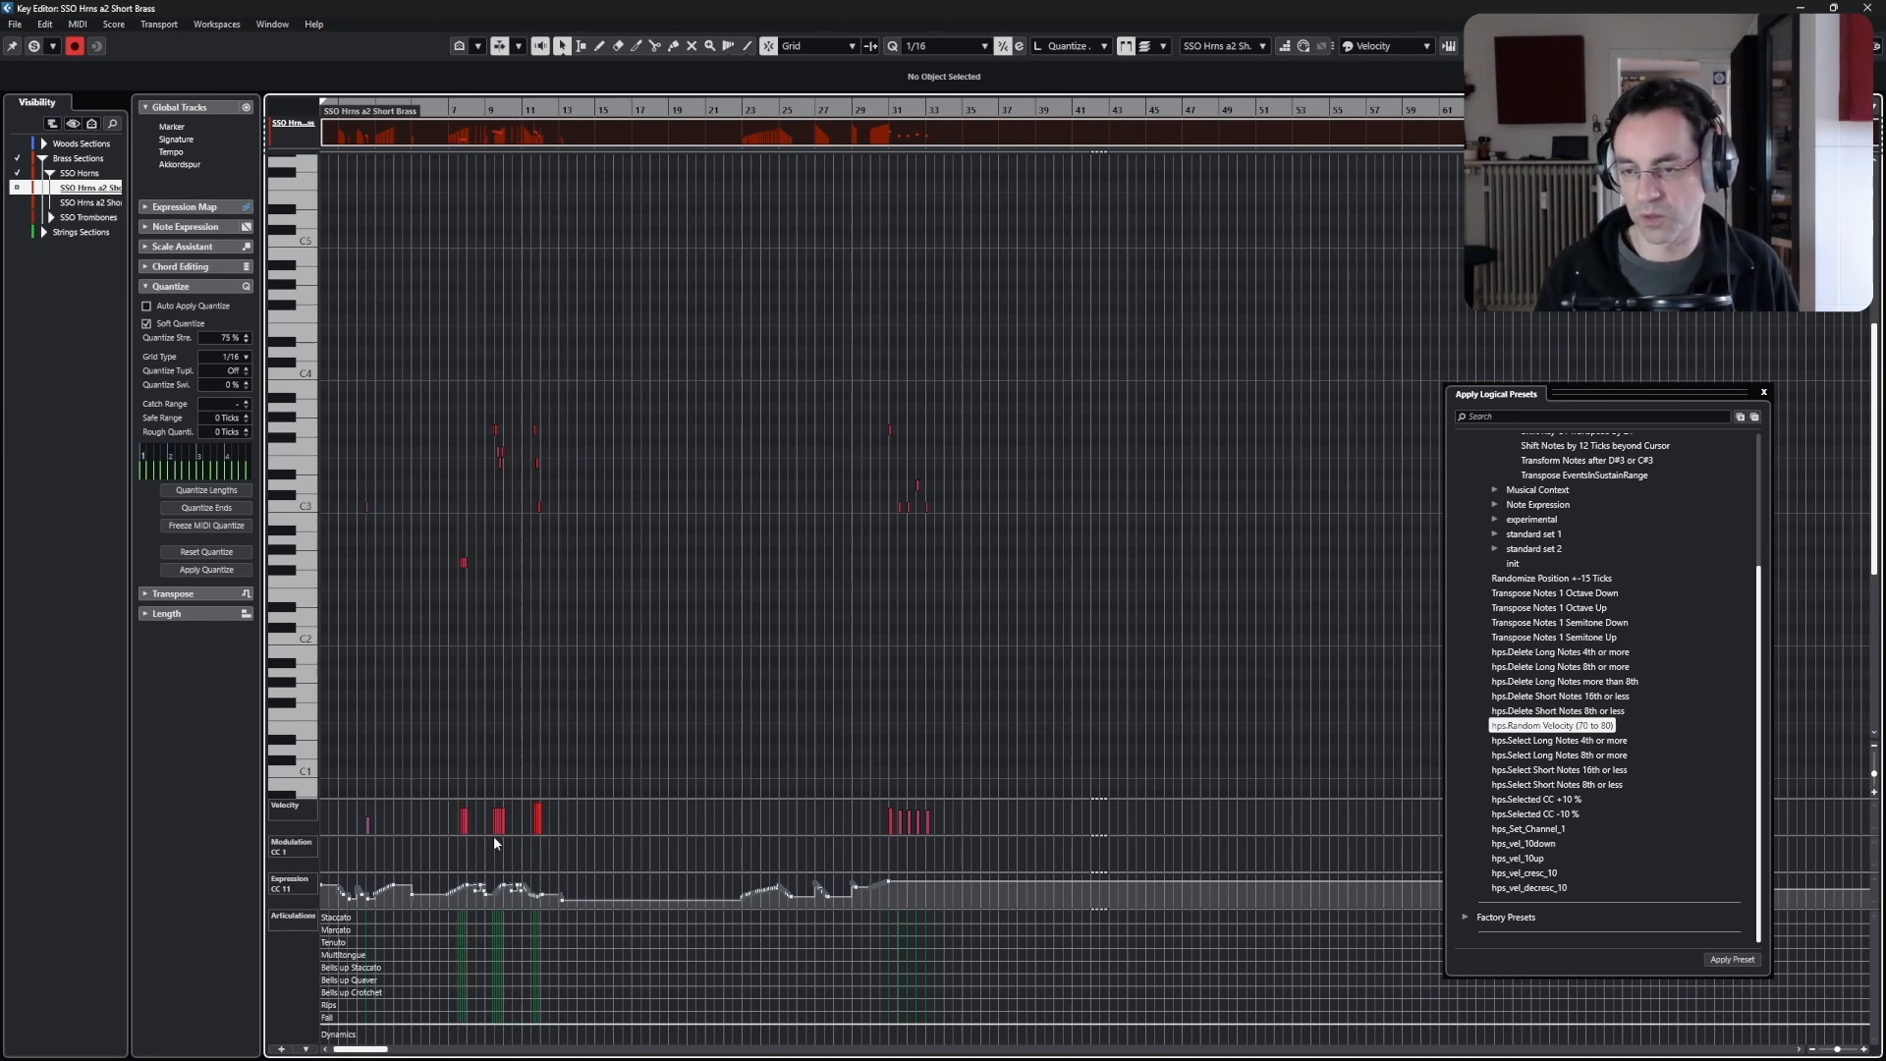
pyautogui.click(1865, 8)
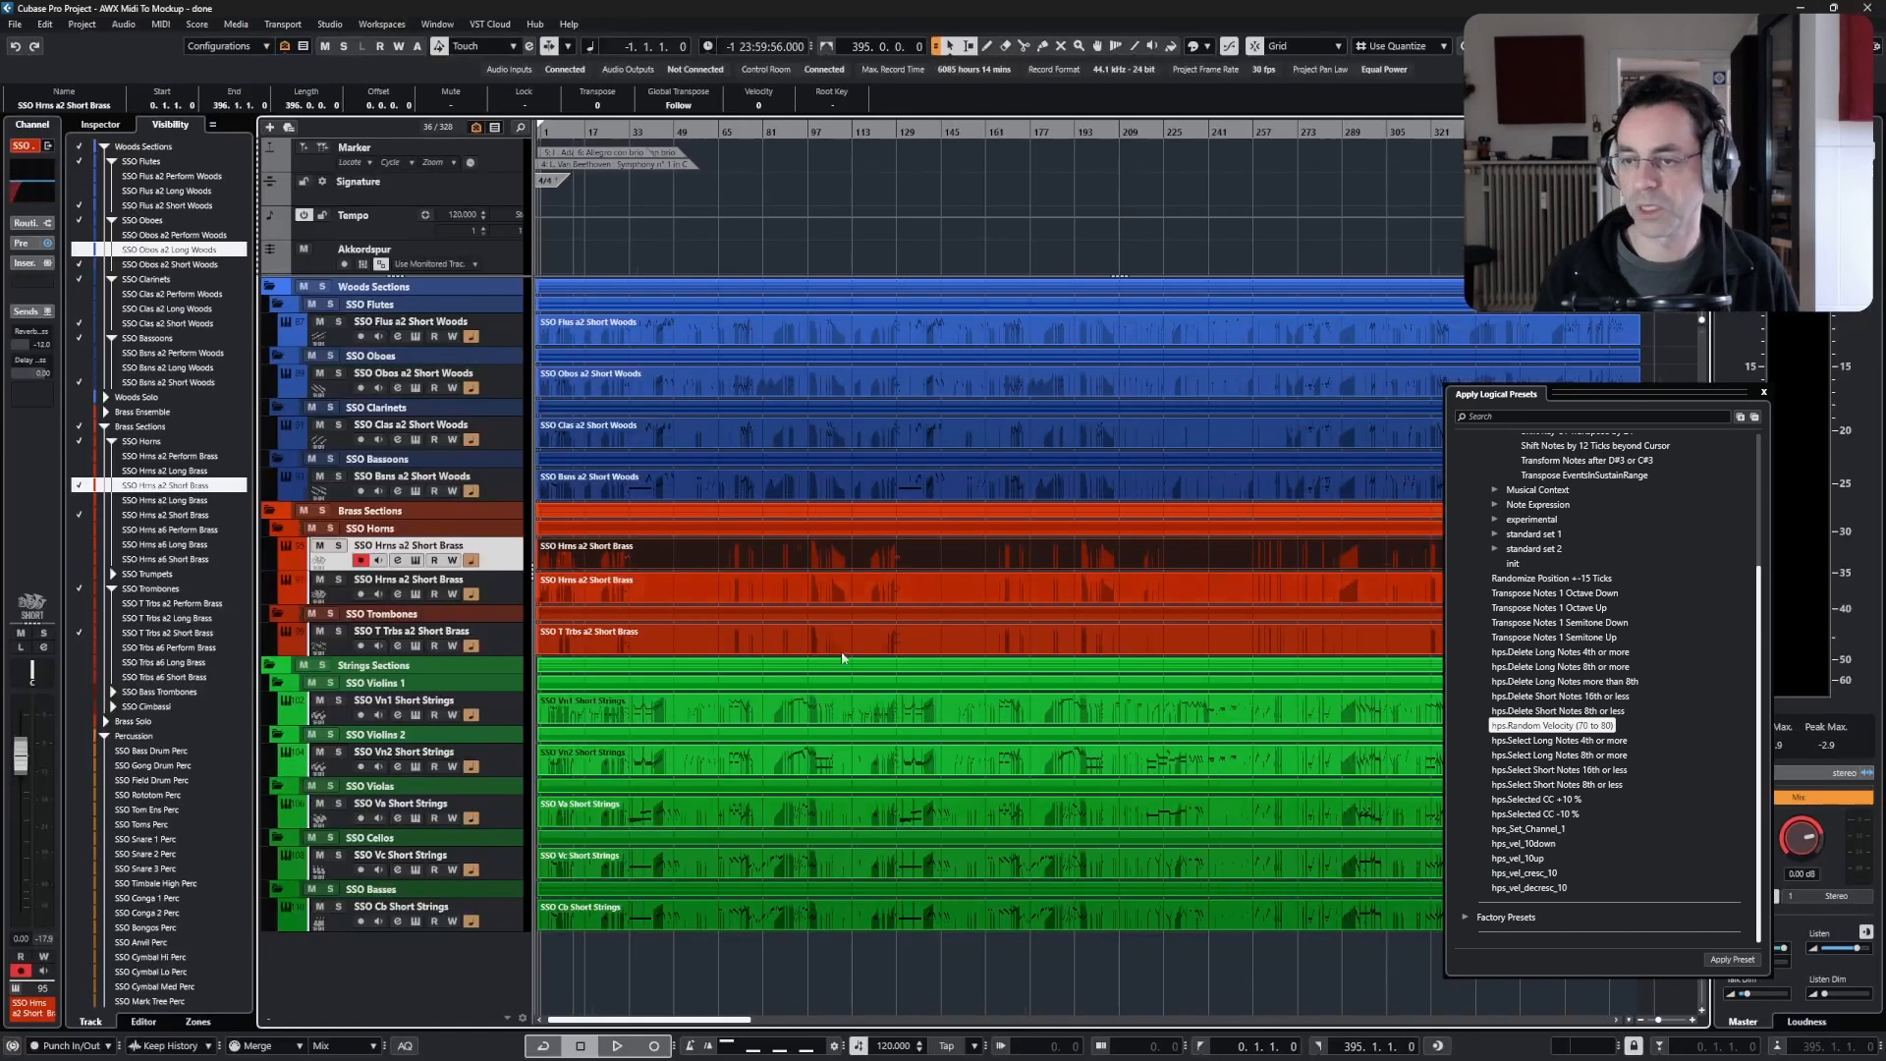
pyautogui.moveTo(784, 986); pyautogui.dragTo(617, 378)
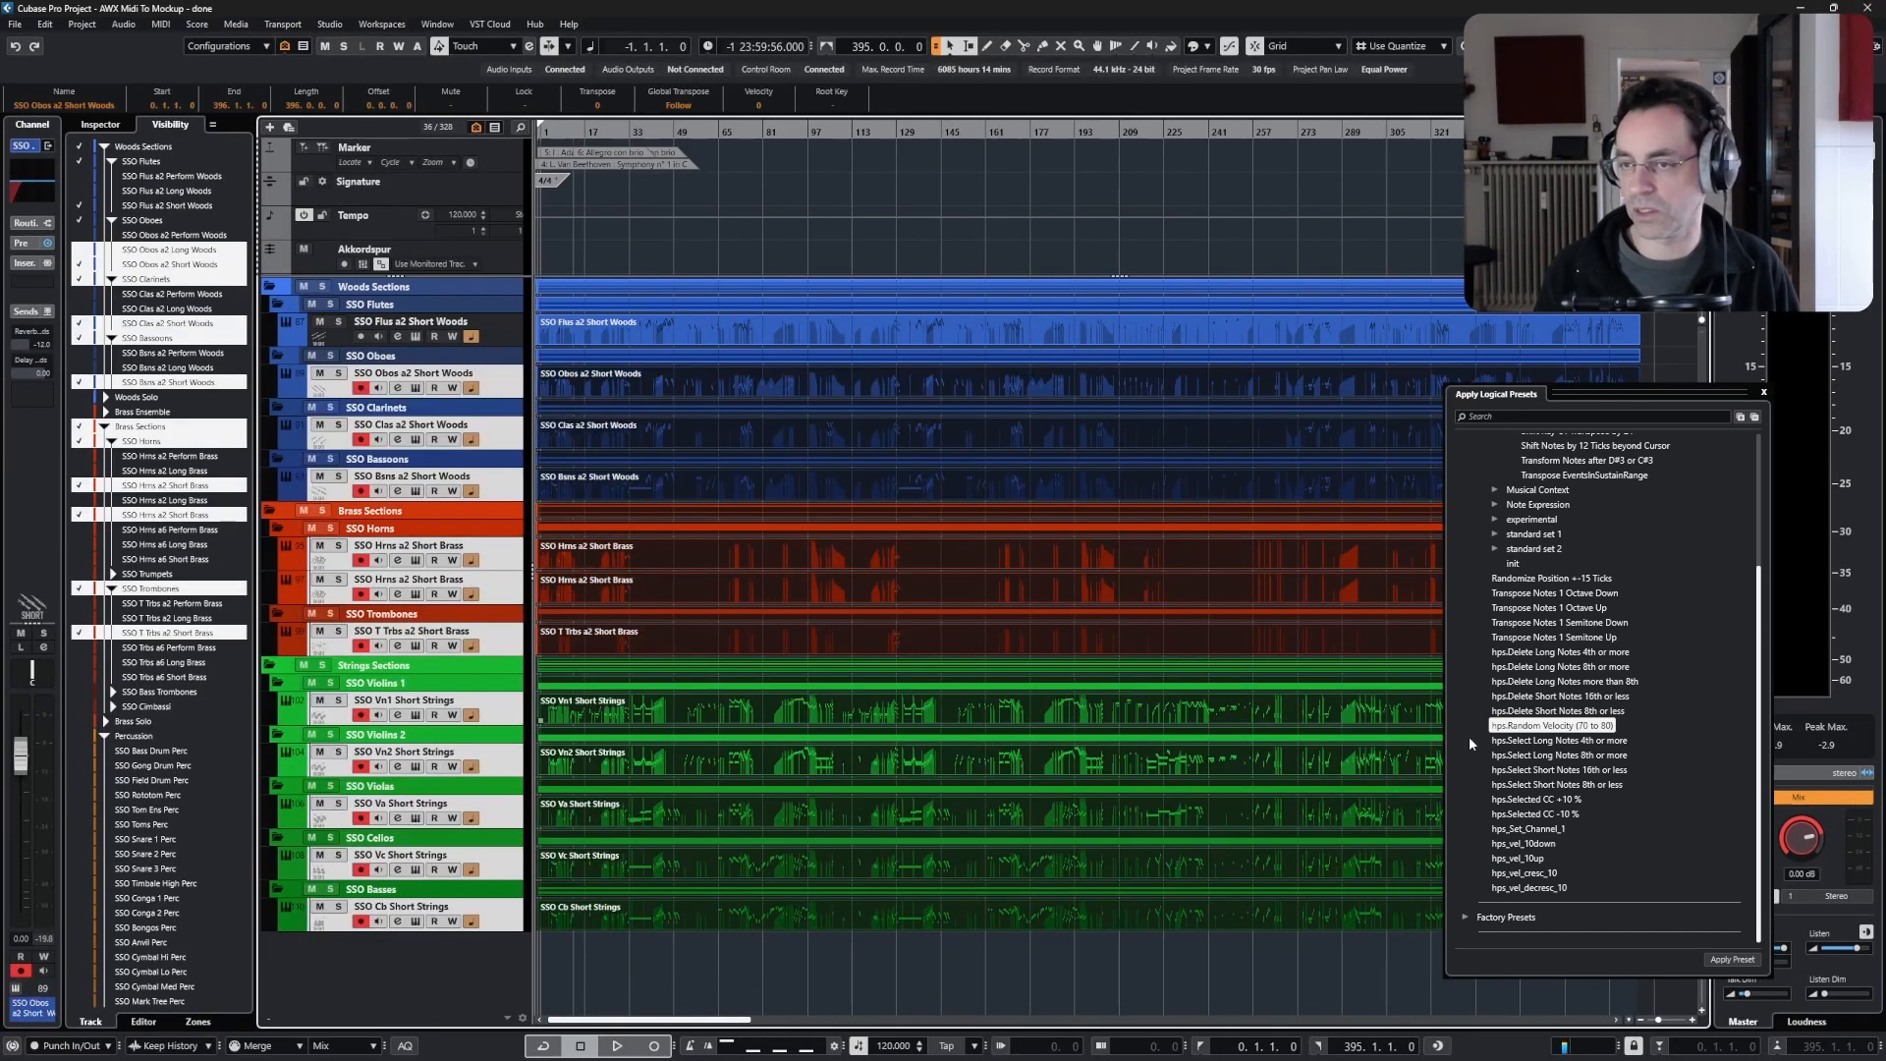
pyautogui.doubleClick(1546, 726)
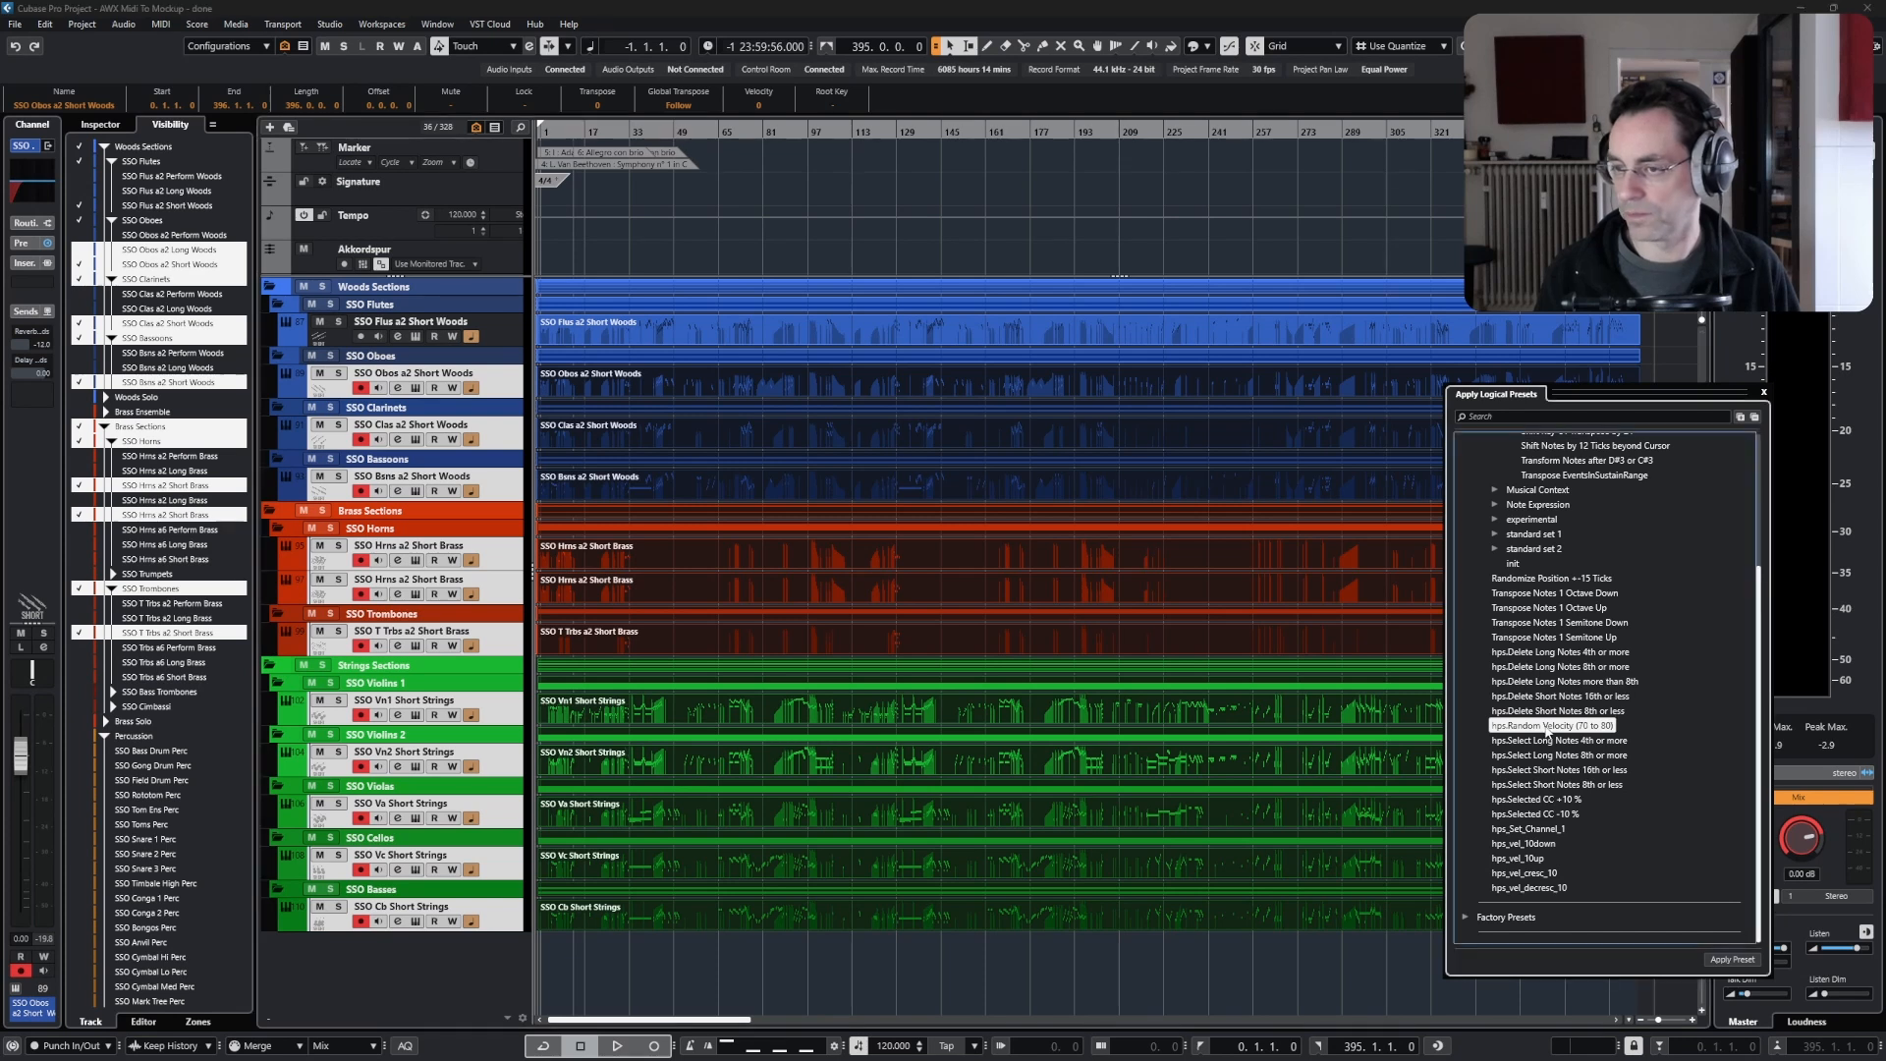
pyautogui.click(1746, 960)
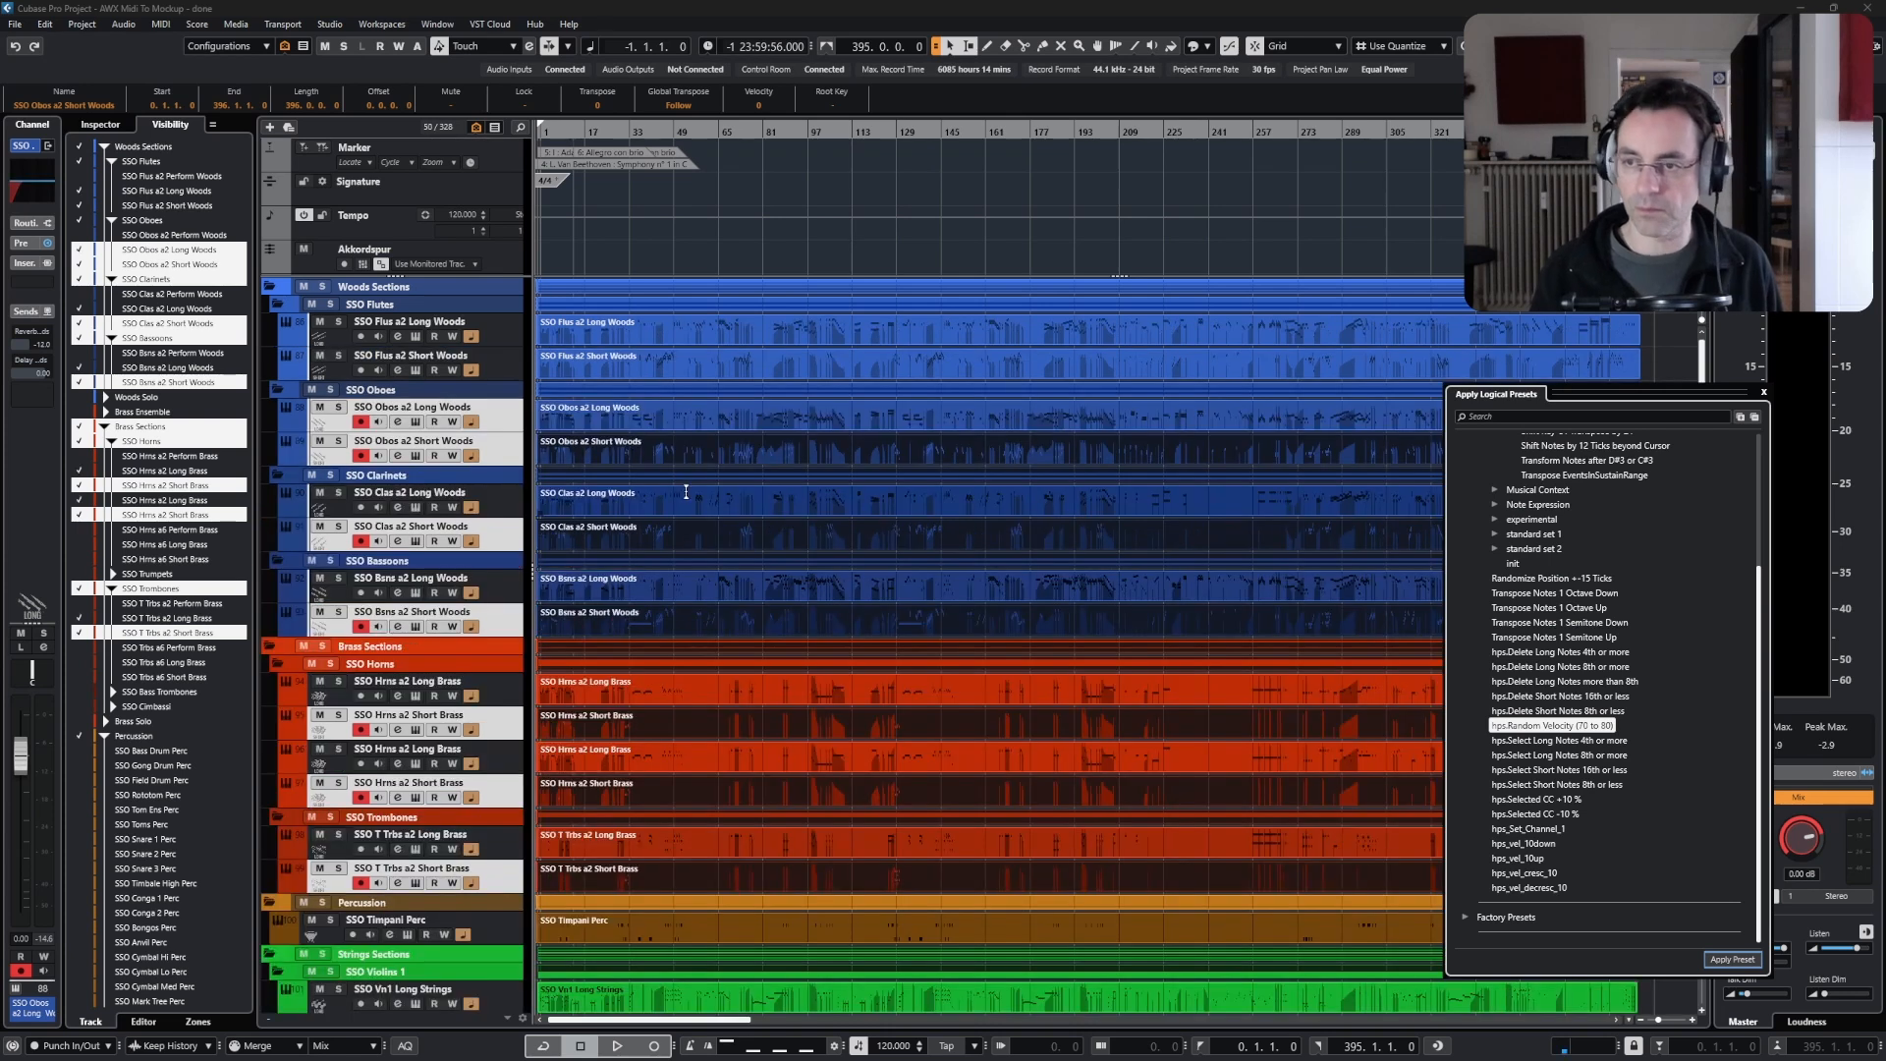
pyautogui.hotkey('ctrl', '2')
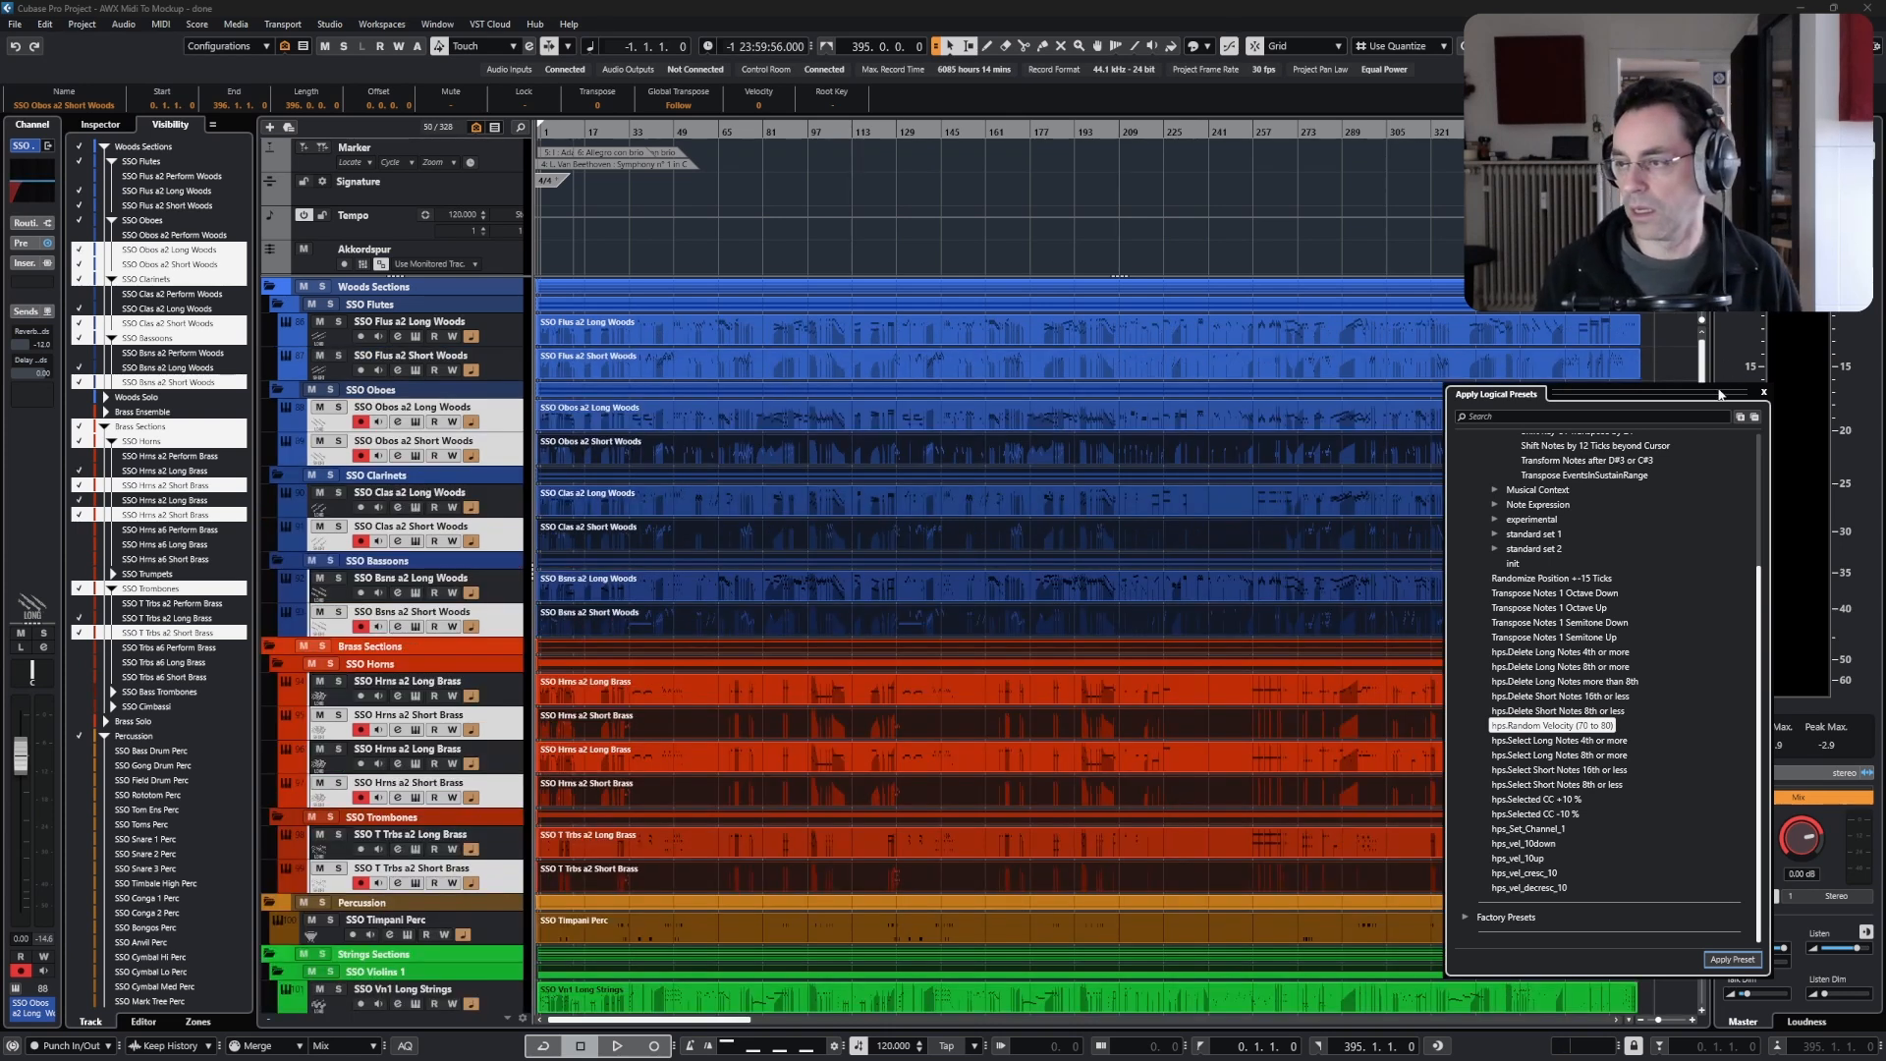
# - Play the full arrangement from bar 2 to hear the prepared parts, and stop playback
pyautogui.moveTo(1718, 395); pyautogui.dragTo(1800, 393)
pyautogui.click(652, 339)
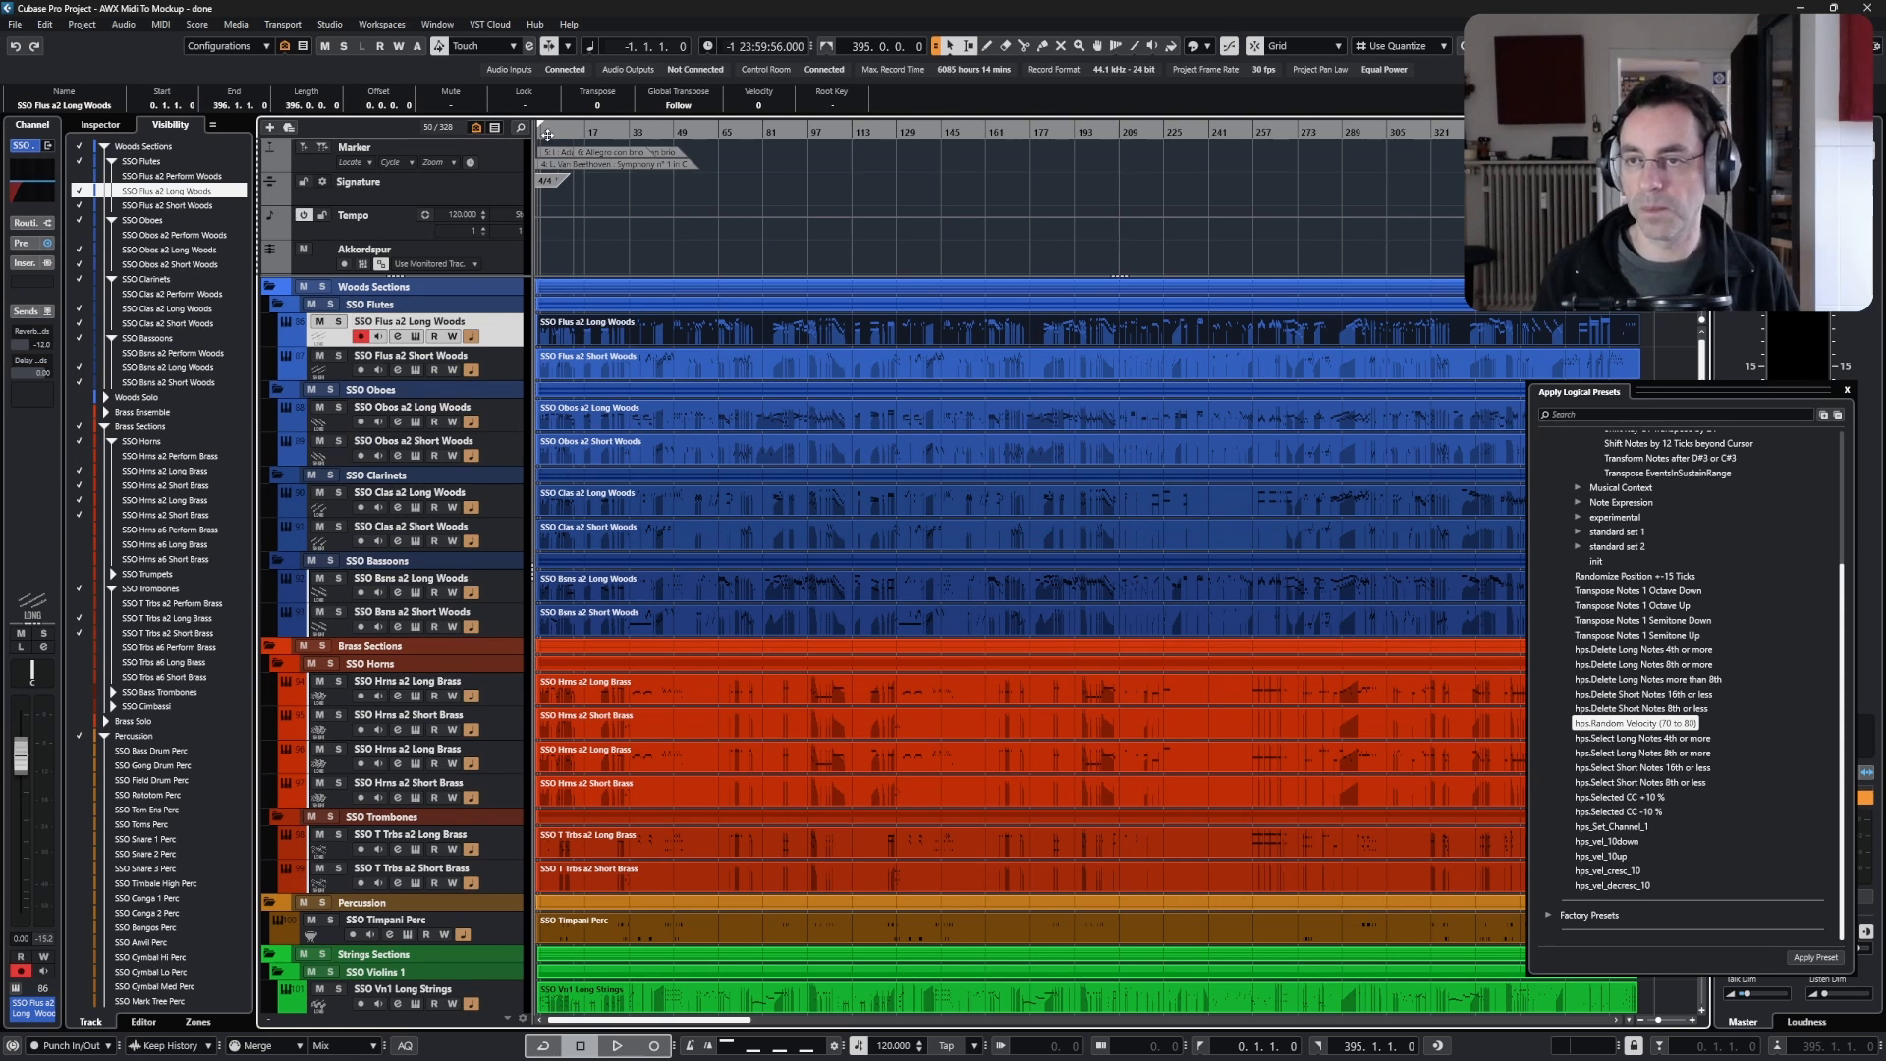
pyautogui.click(548, 130)
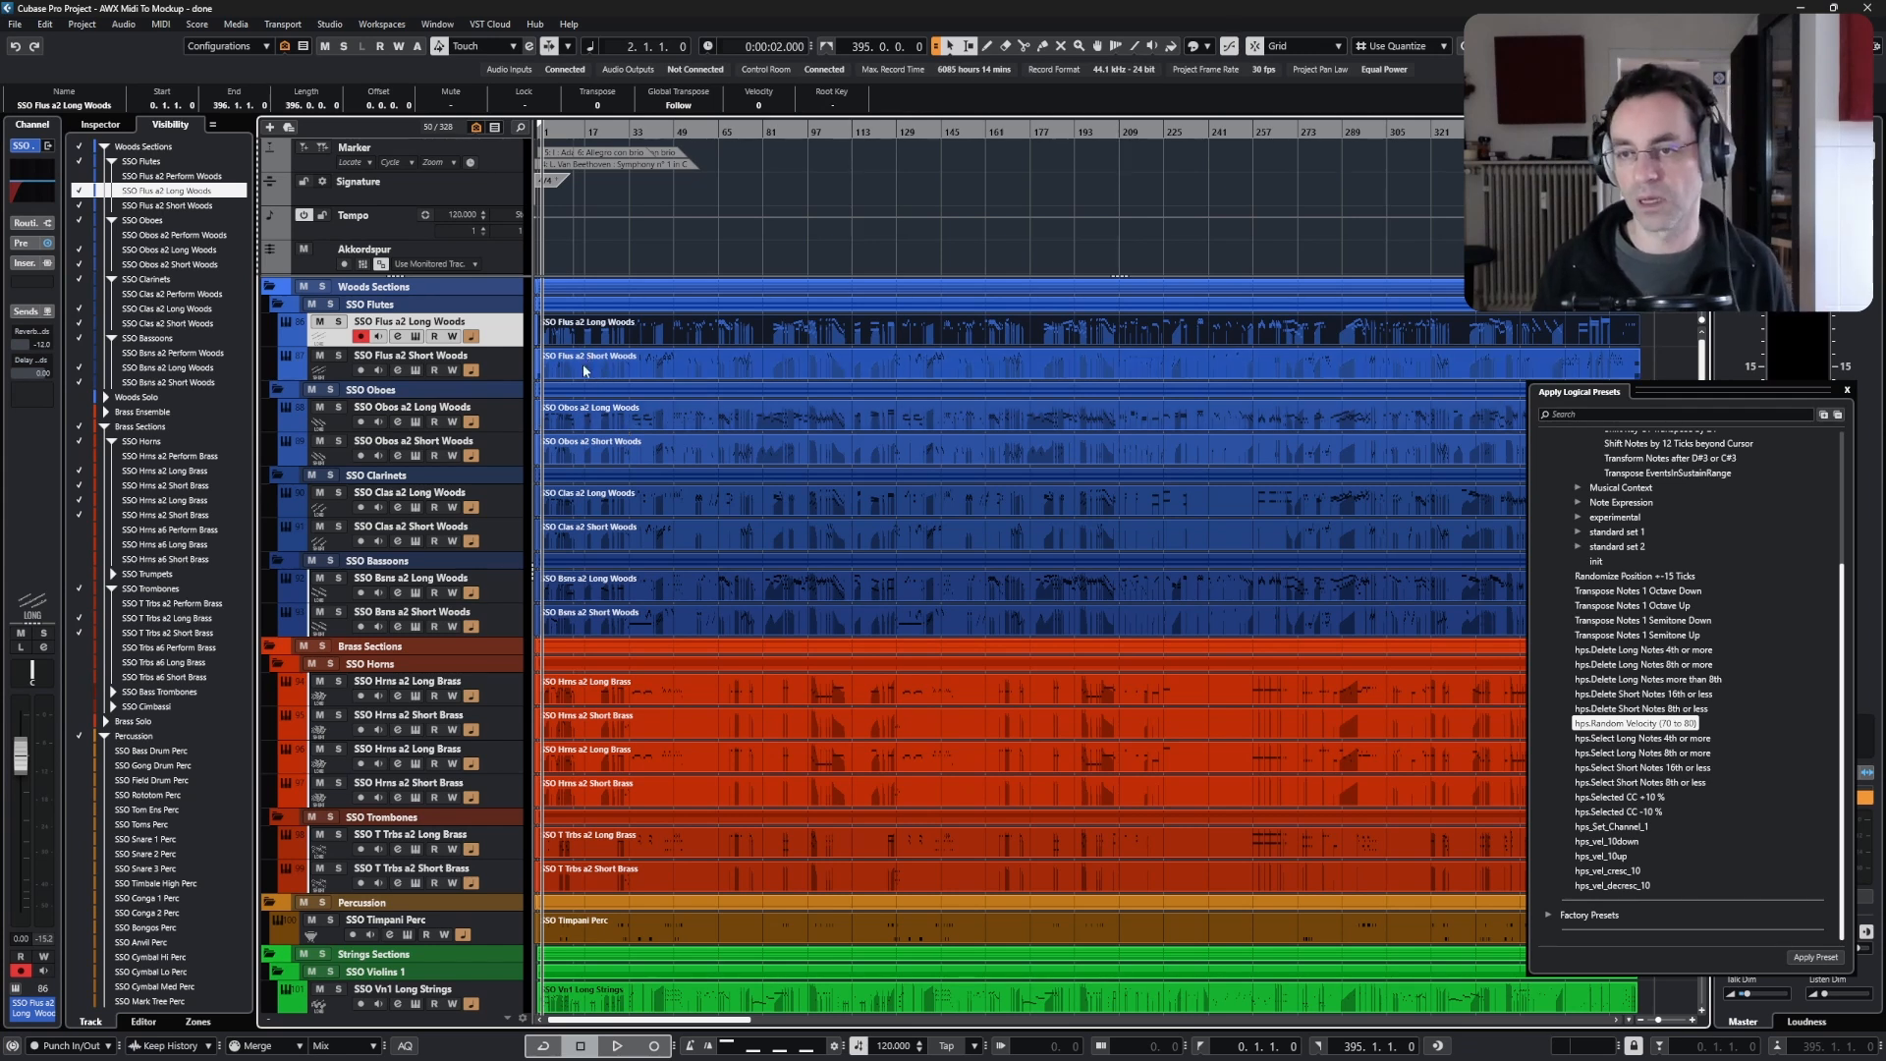
pyautogui.press('space')
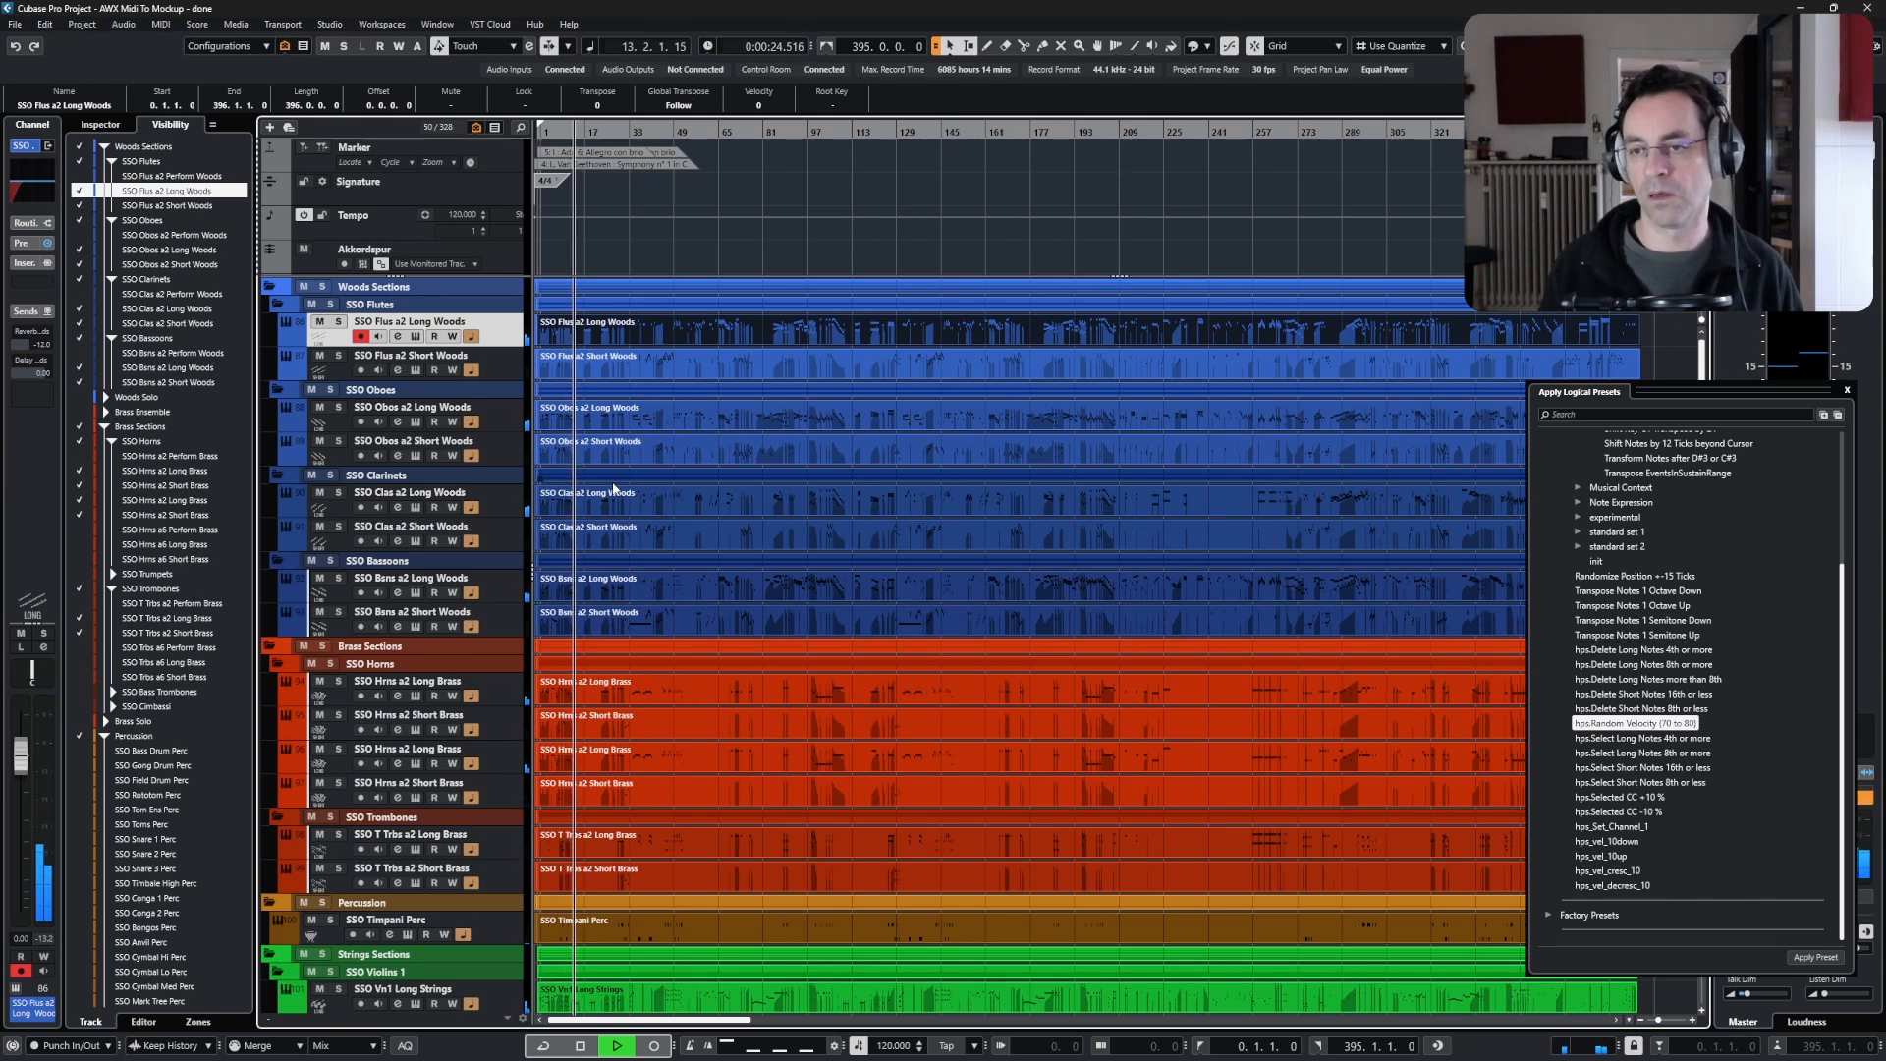
pyautogui.press('space')
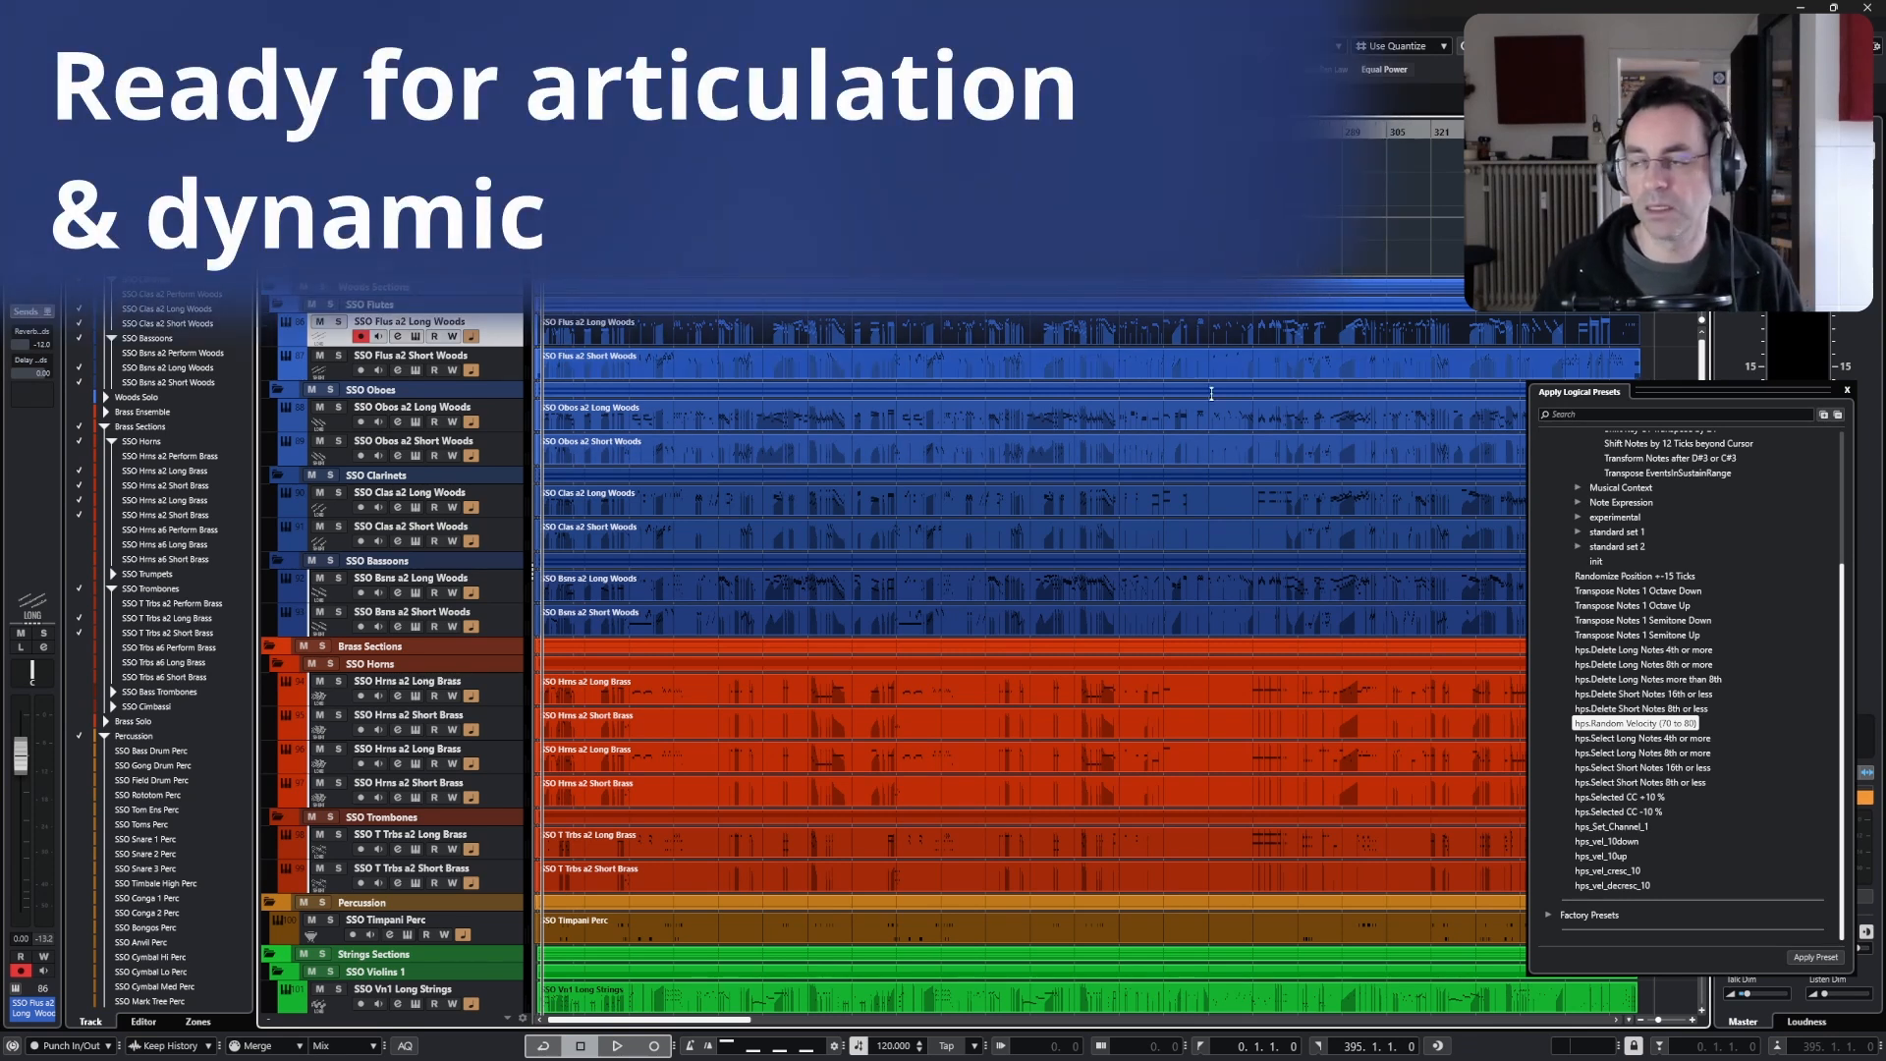
# - Close the logical presets window and examine the SSO Flus a2 Long Woods and Short Woods parts' notes, velocities, expression and articulations in the Key Editor
pyautogui.click(1847, 390)
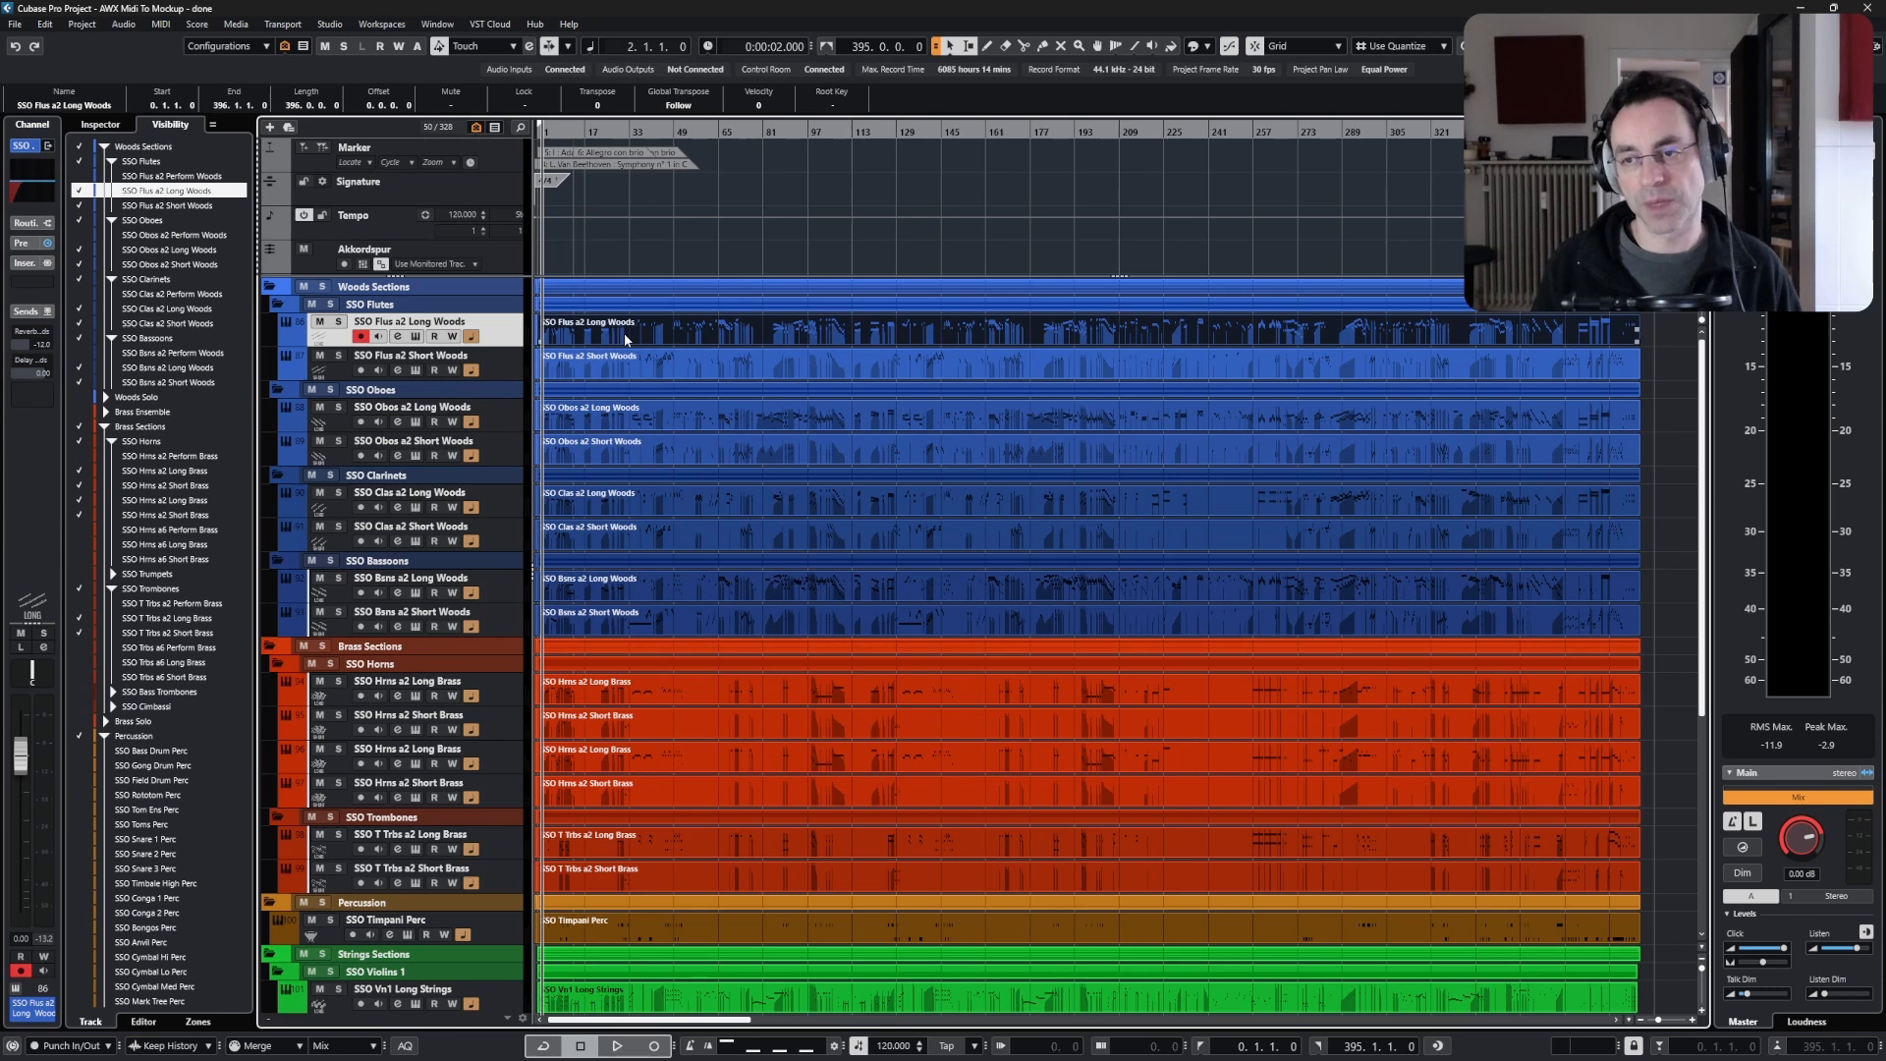
pyautogui.doubleClick(625, 339)
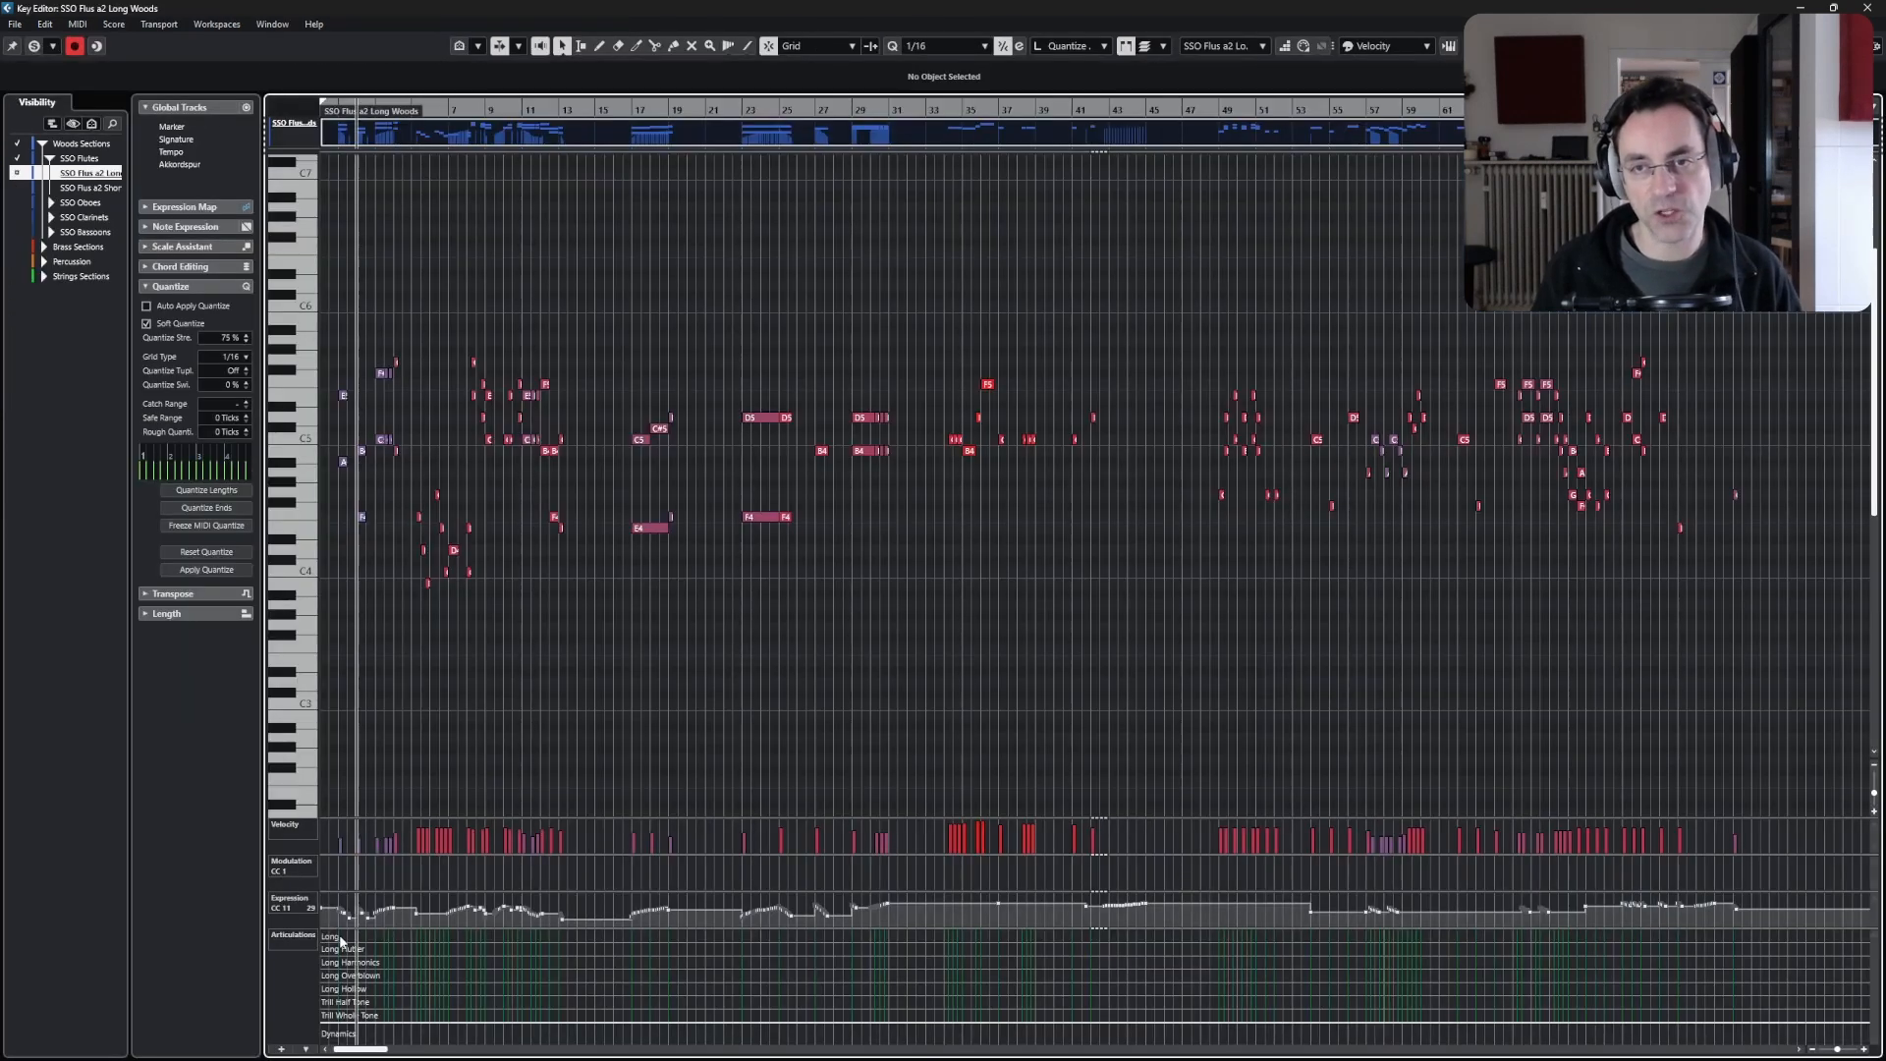
pyautogui.click(1869, 9)
pyautogui.doubleClick(653, 372)
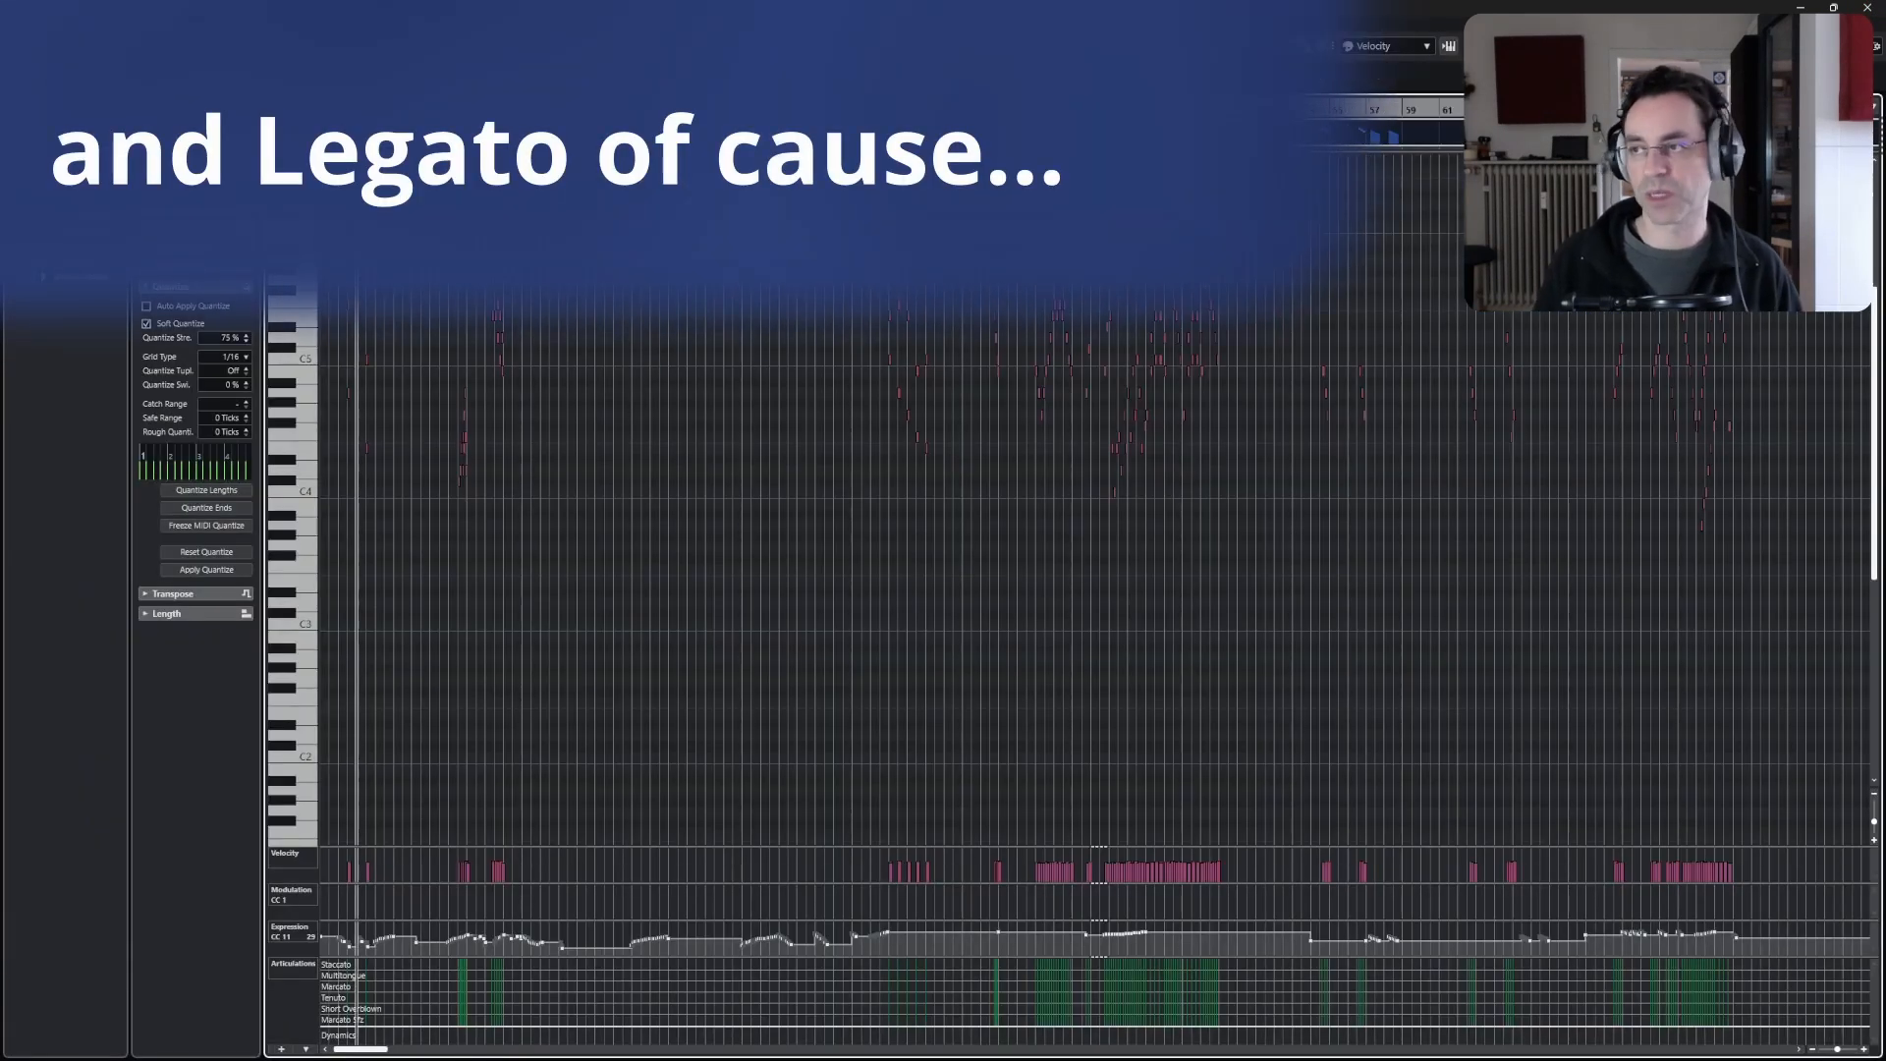
pyautogui.click(1869, 9)
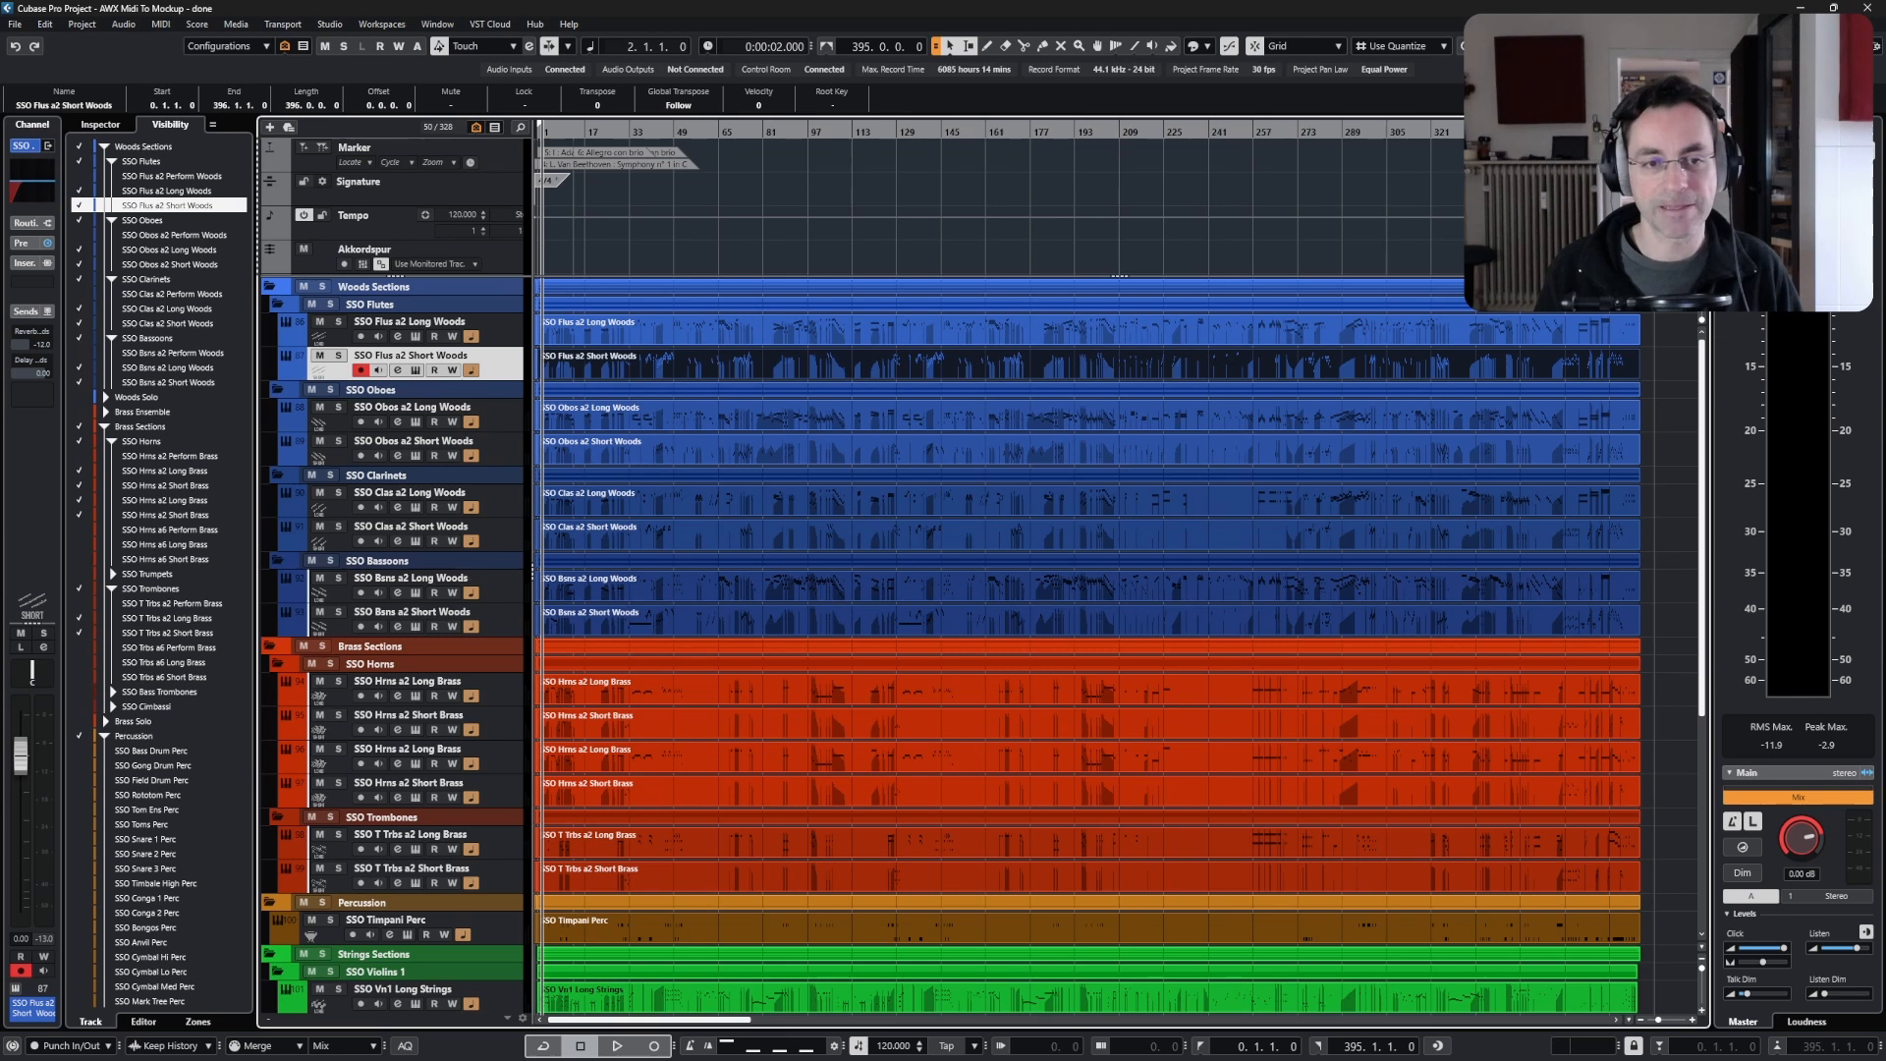
pyautogui.scroll(-5, 823, 659)
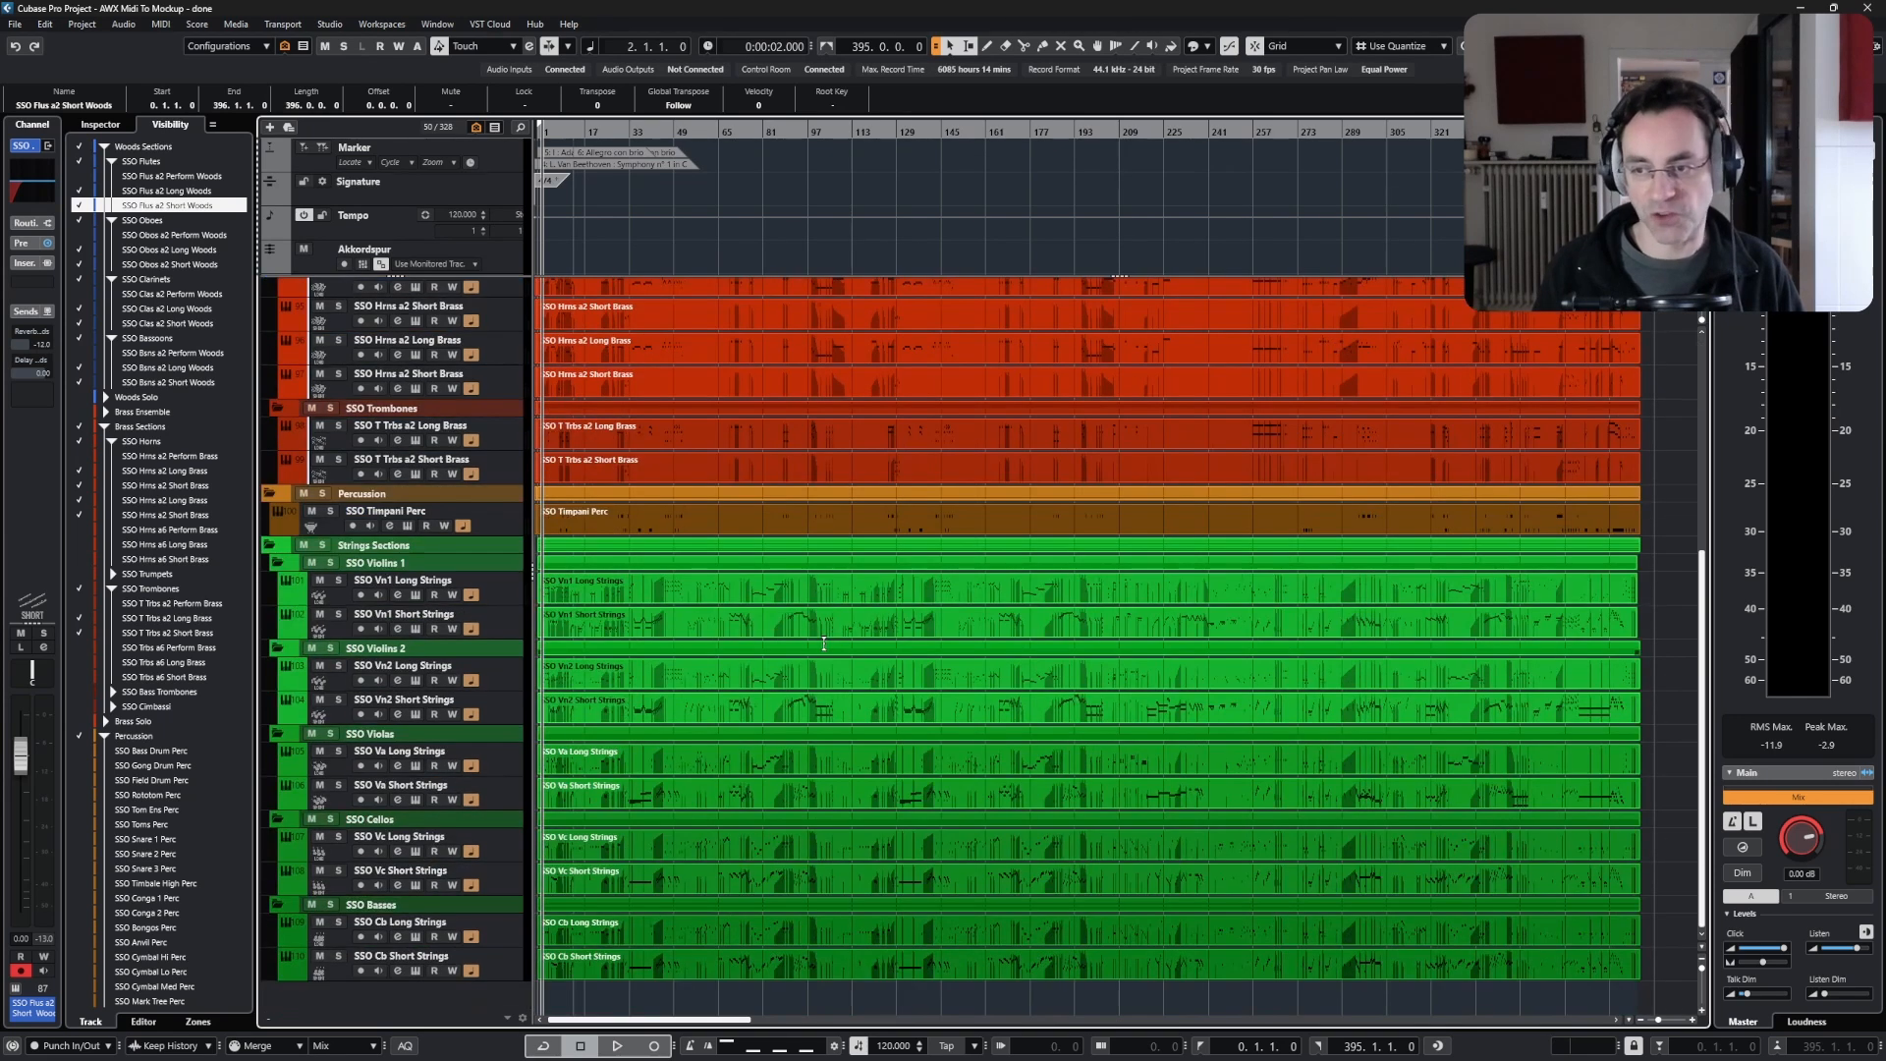